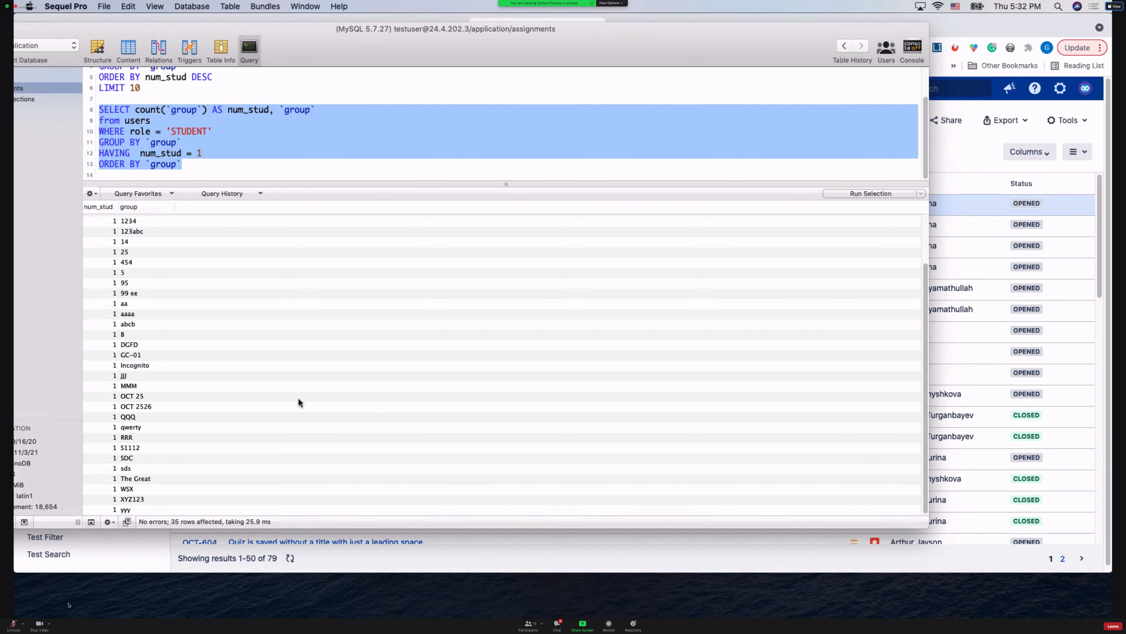
Step: Change the lowercase "from" to FROM in the query that lists groups having num_stud = 1
{"action": "left_click", "coordinate": [121, 117]}
{"action": "left_click_drag", "start_coordinate": [120, 117], "coordinate": [101, 122]}
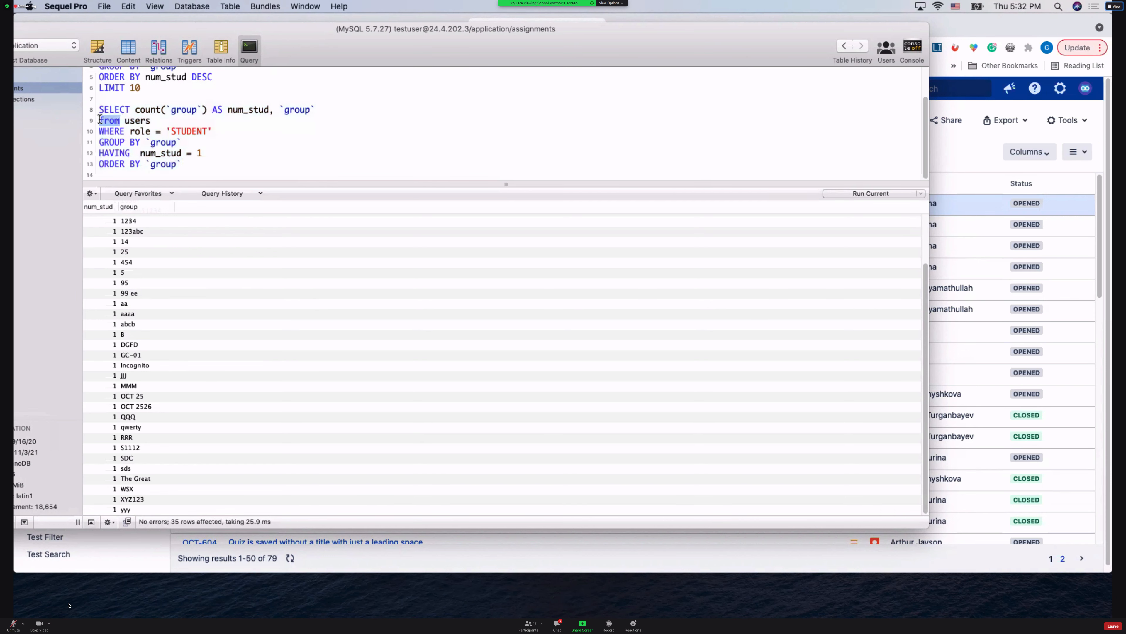
{"action": "type", "text": "FR"}
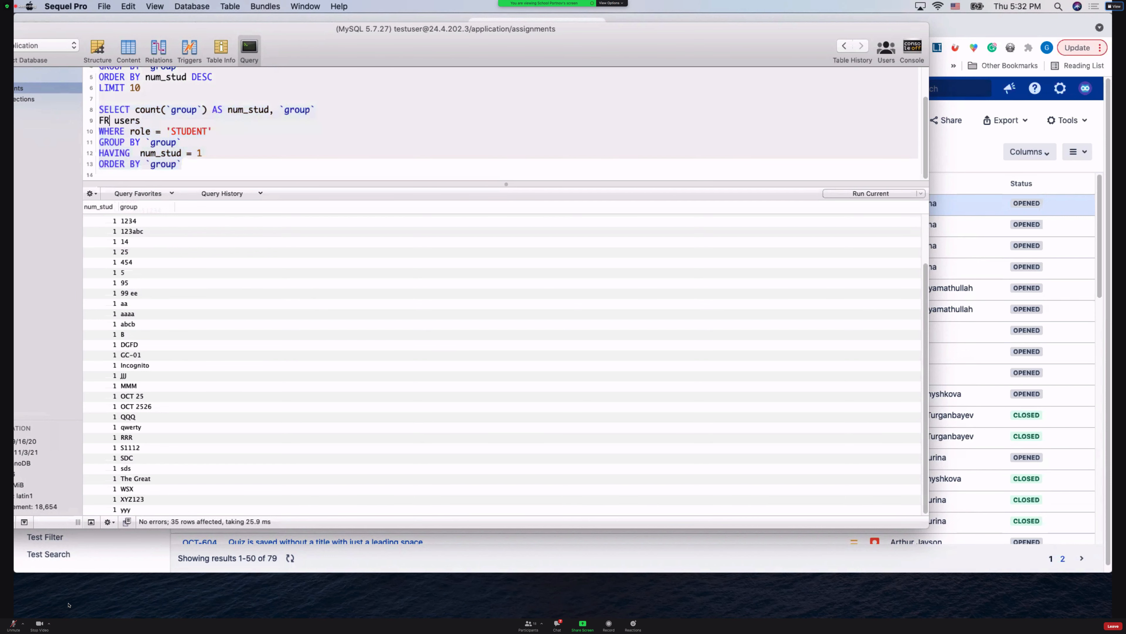
{"action": "type", "text": "OM"}
{"action": "double_click", "coordinate": [224, 120]}
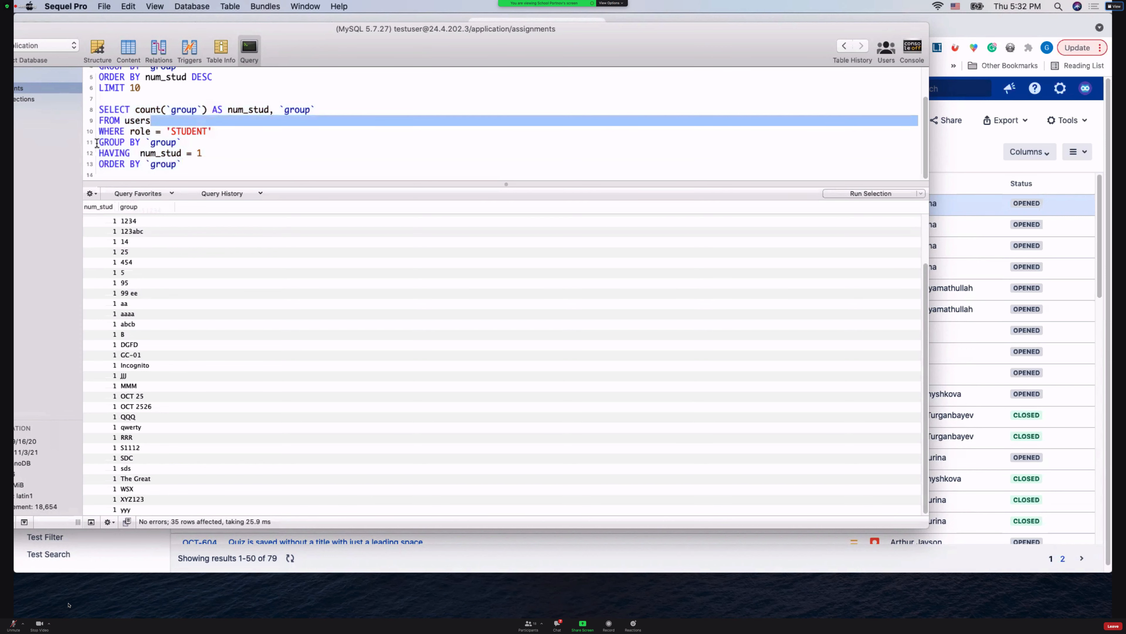
{"action": "left_click", "coordinate": [335, 161]}
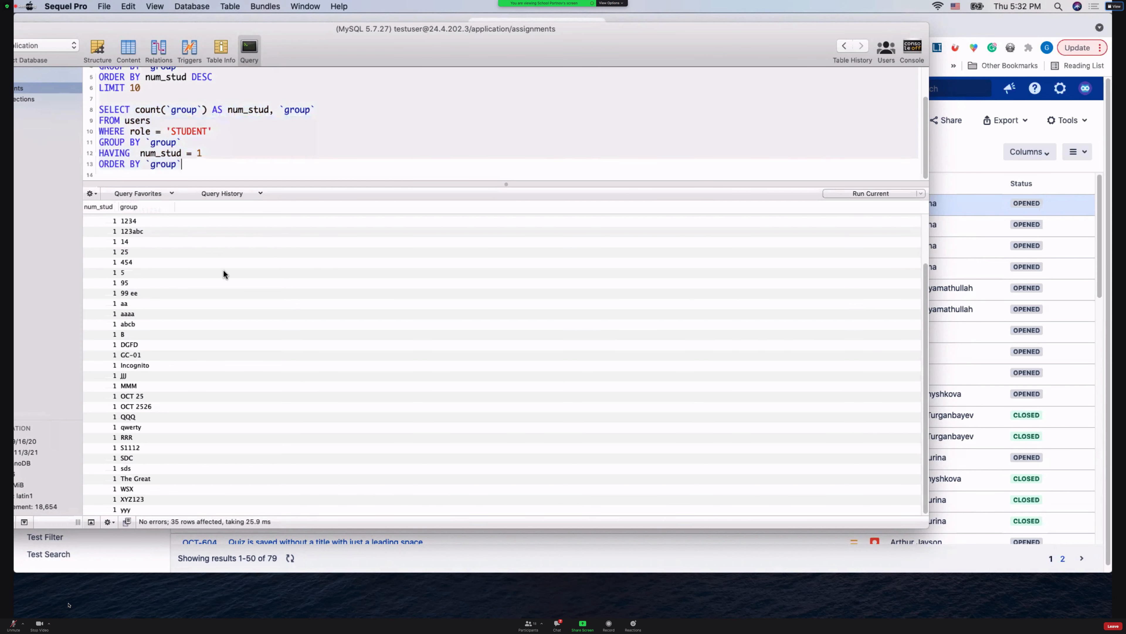
Step: Enlarge the results area and rerun only the query for groups having num_stud = 1
{"action": "left_click_drag", "start_coordinate": [278, 184], "coordinate": [281, 166]}
{"action": "scroll", "coordinate": [212, 389], "scroll_direction": "up", "scroll_amount": 2}
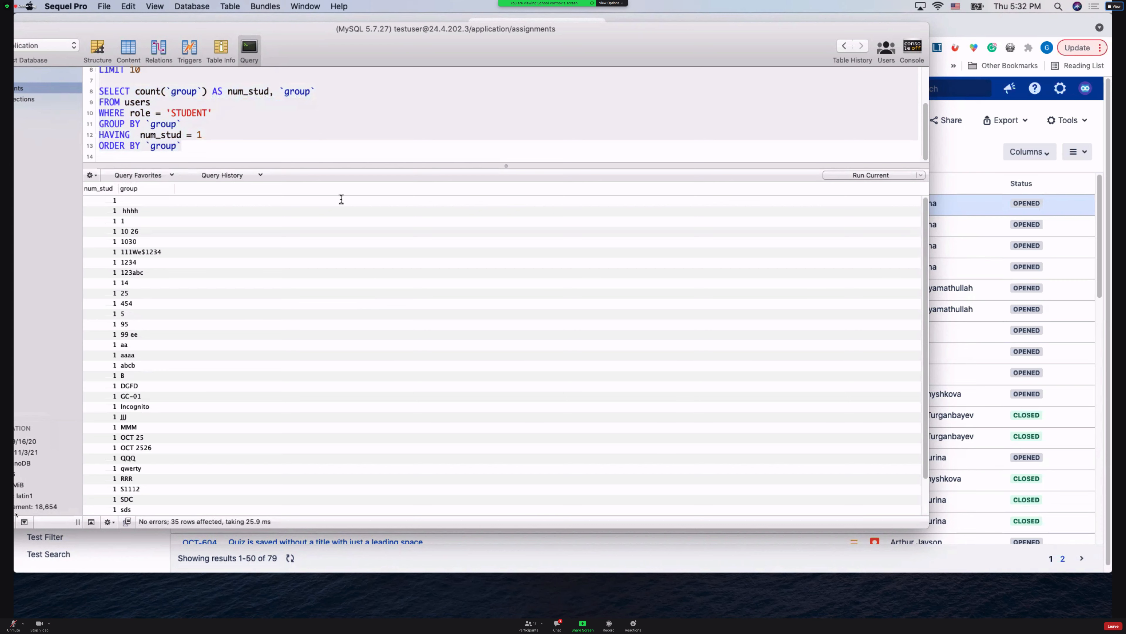
{"action": "left_click_drag", "start_coordinate": [188, 147], "coordinate": [98, 89]}
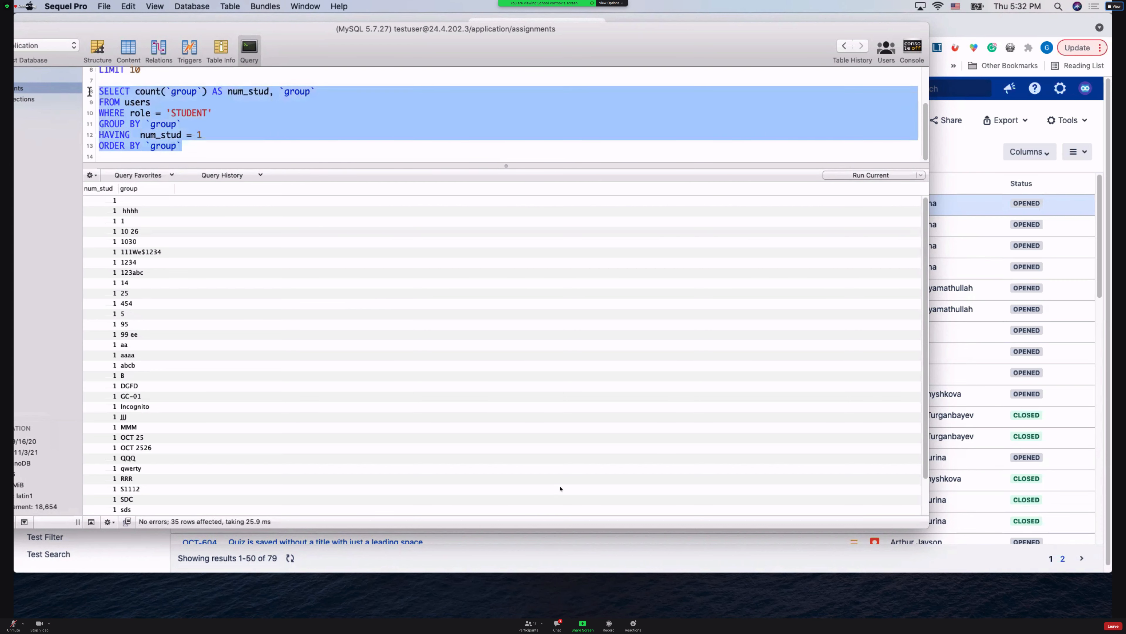
{"action": "left_click", "coordinate": [861, 175]}
Step: Copy the whole query for student groups having num_stud = 1
{"action": "left_click", "coordinate": [190, 150]}
{"action": "left_click_drag", "start_coordinate": [190, 150], "coordinate": [84, 87]}
{"action": "right_click", "coordinate": [241, 100]}
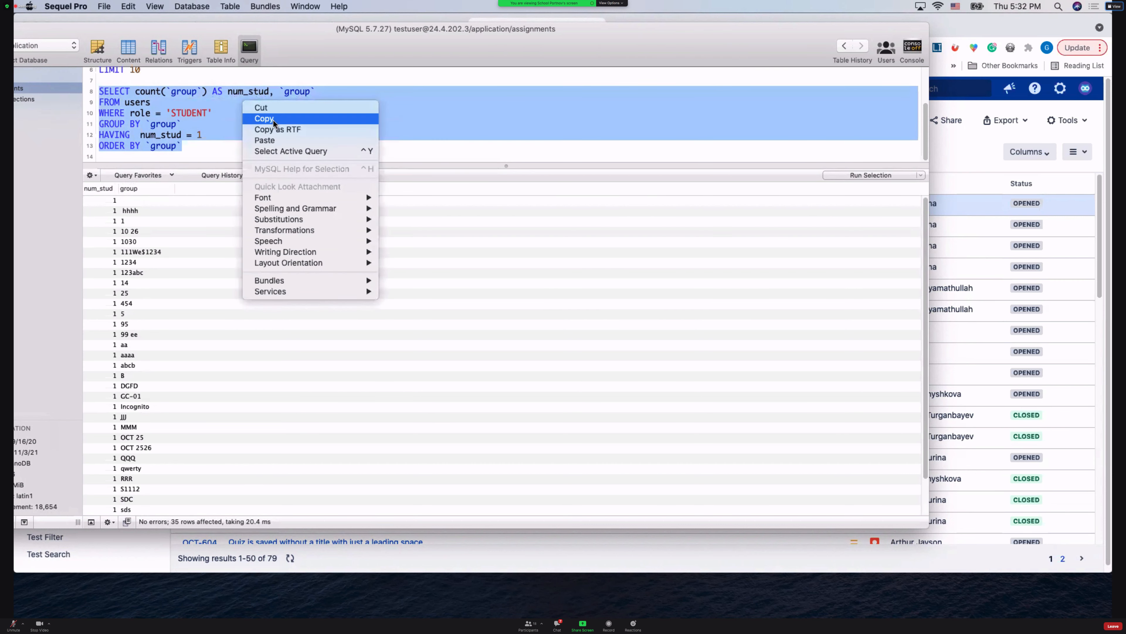
{"action": "left_click", "coordinate": [273, 117]}
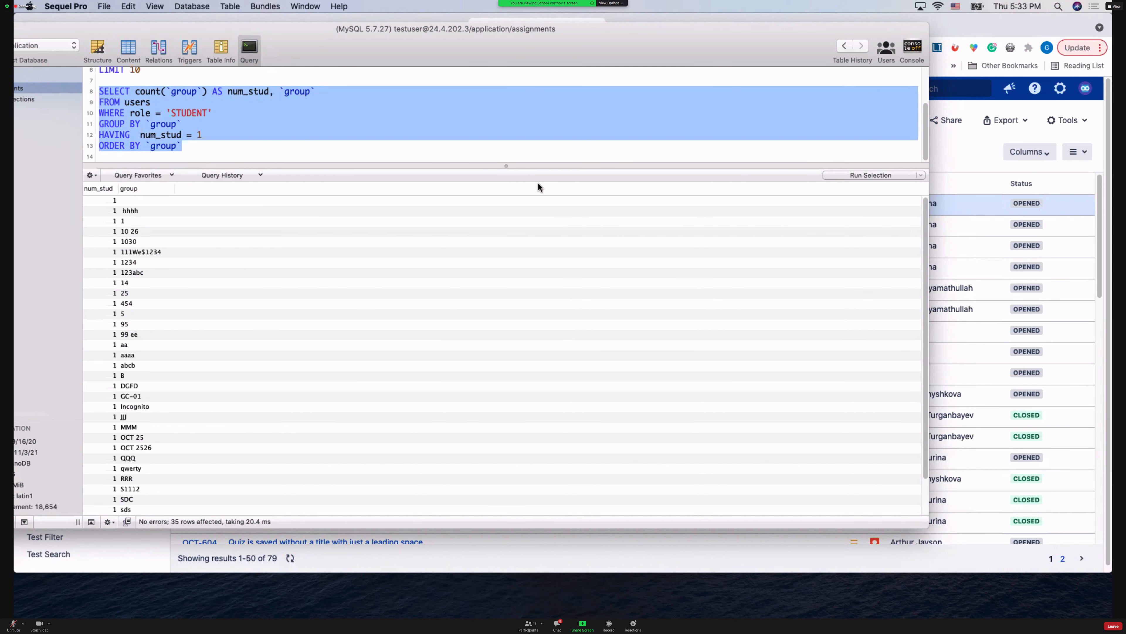
Step: Paste the query selecting COUNT(`group`) and `group` as 'Group name', with LIMIT 1, below the existing query after a blank line
{"action": "left_click", "coordinate": [237, 144]}
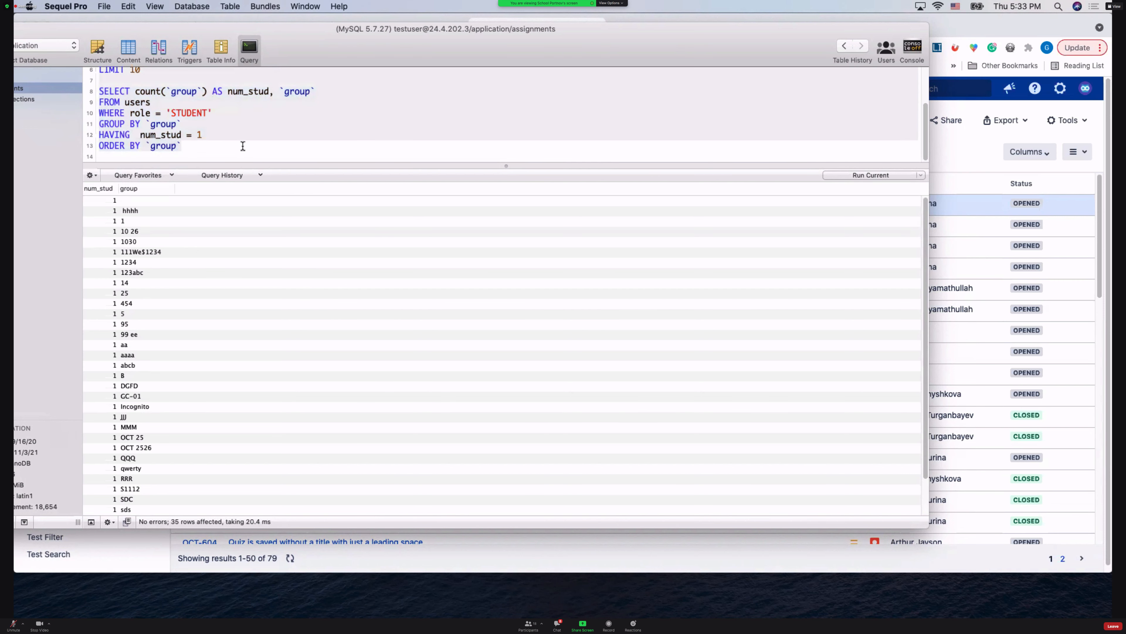
{"action": "key", "text": "Return"}
{"action": "key", "text": "Return"}
{"action": "key", "text": "super+v"}
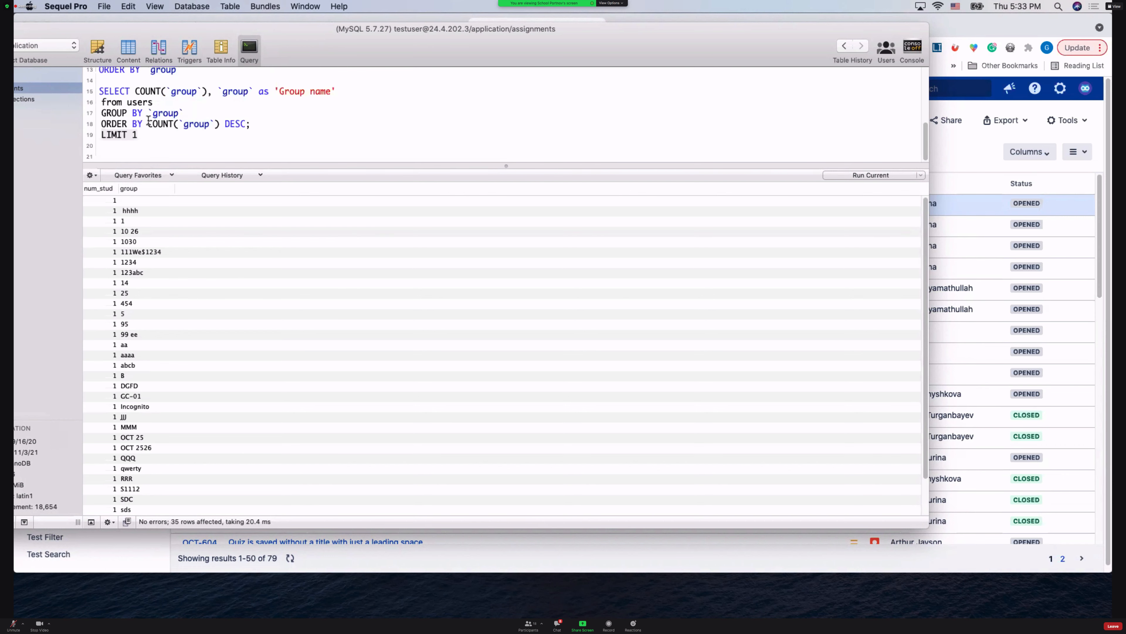
Step: Try to run only the pasted group-count query, and stop its execution
{"action": "left_click", "coordinate": [314, 151]}
{"action": "left_click_drag", "start_coordinate": [160, 136], "coordinate": [98, 97]}
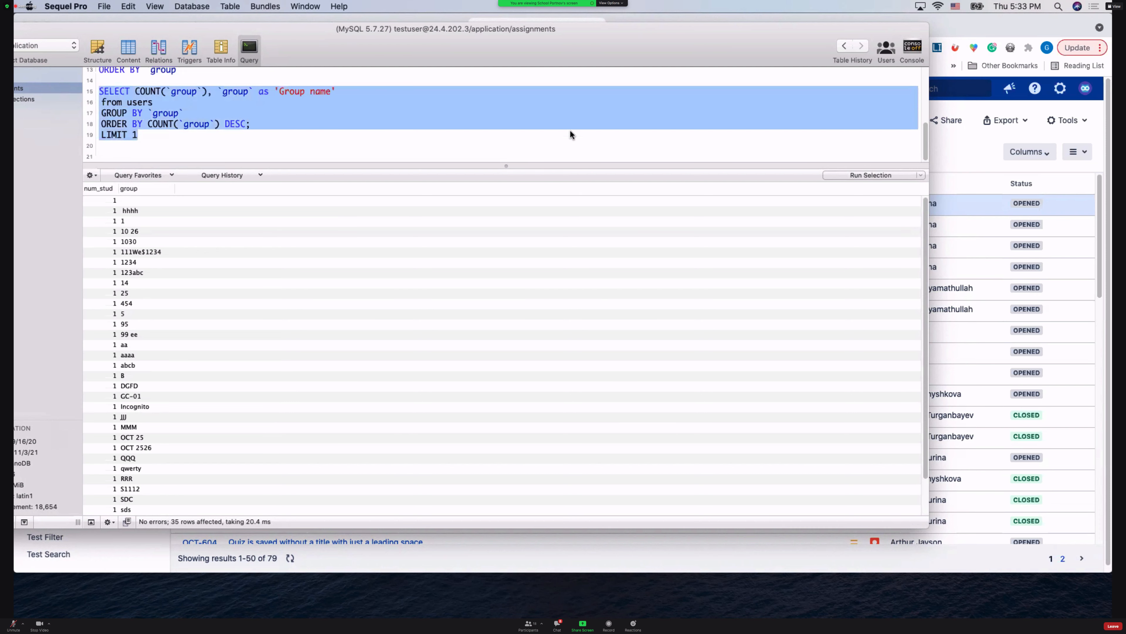
{"action": "left_click", "coordinate": [818, 102]}
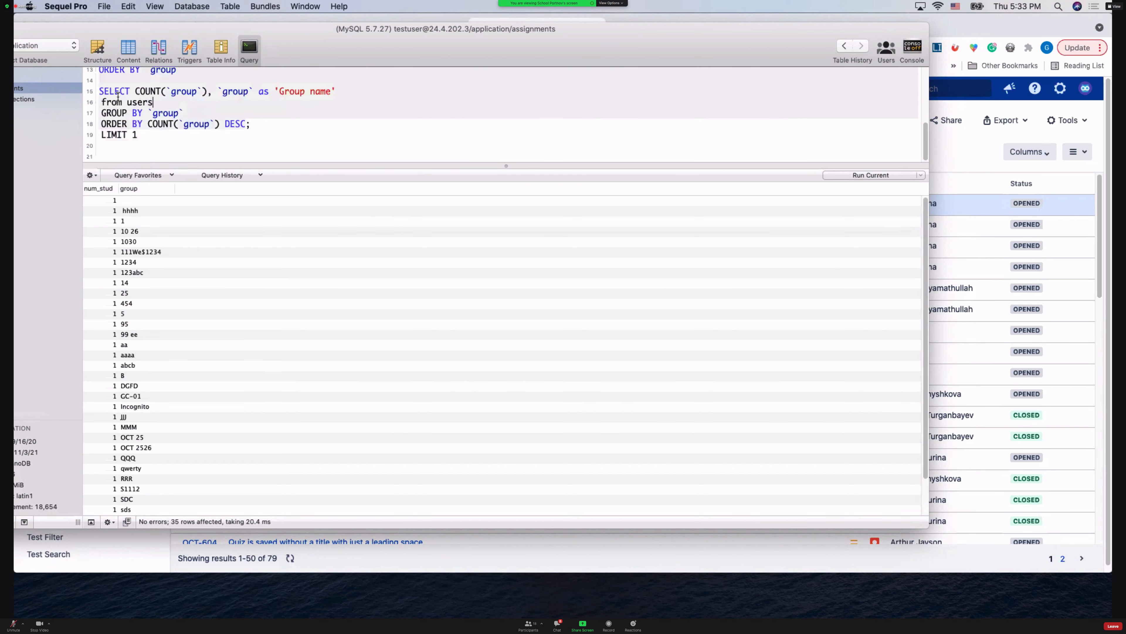
{"action": "left_click_drag", "start_coordinate": [100, 82], "coordinate": [177, 142]}
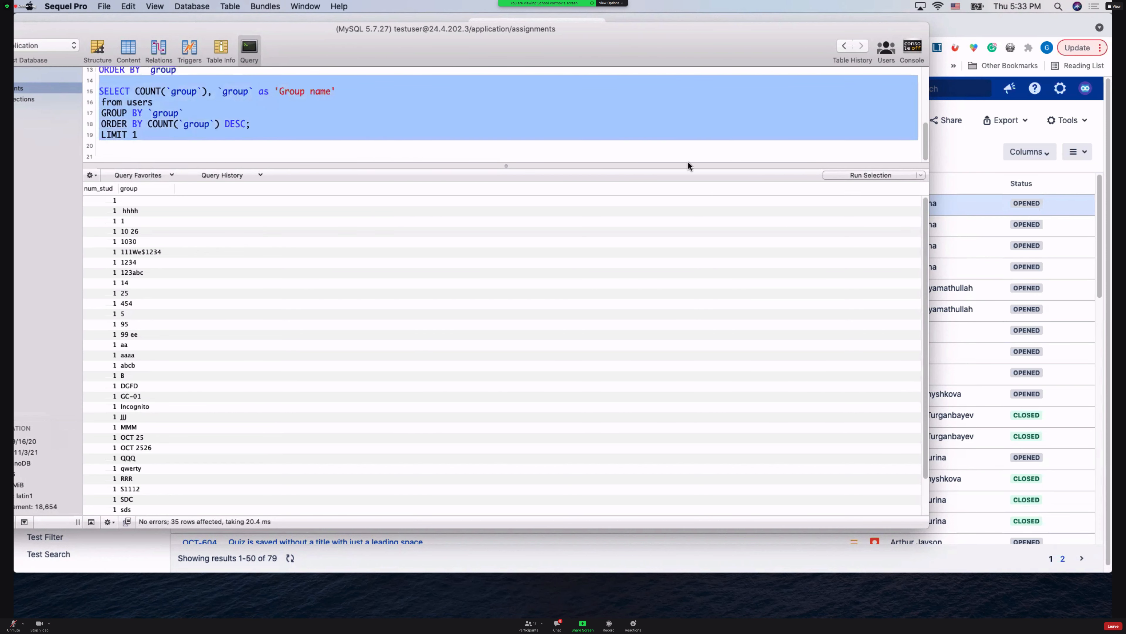
{"action": "left_click", "coordinate": [870, 173]}
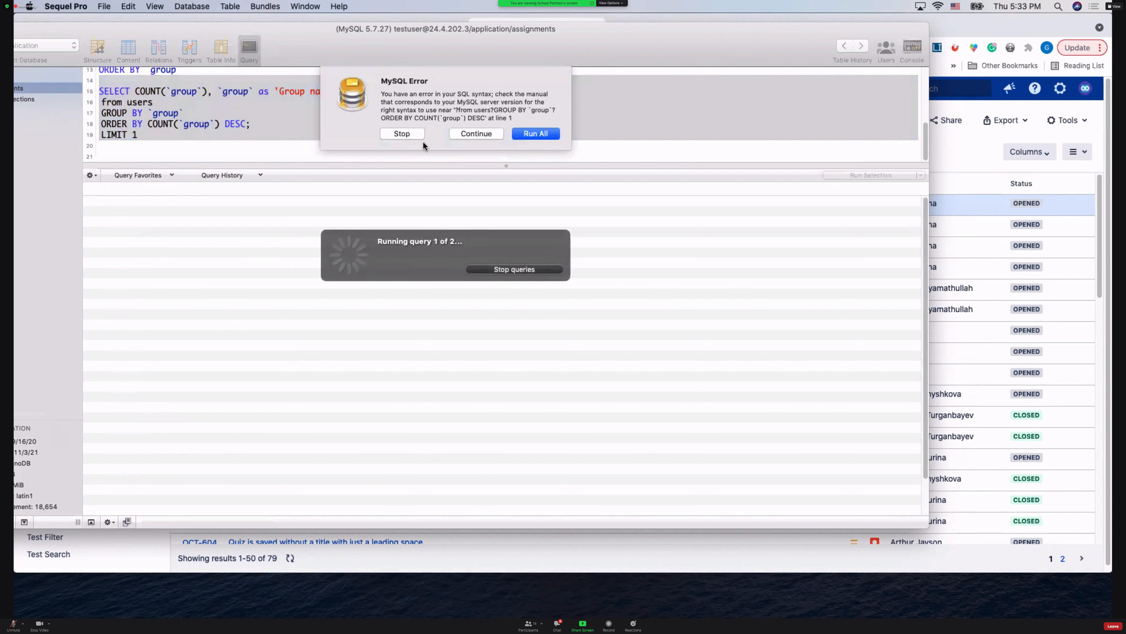
{"action": "left_click", "coordinate": [617, 107]}
{"action": "left_click", "coordinate": [402, 134]}
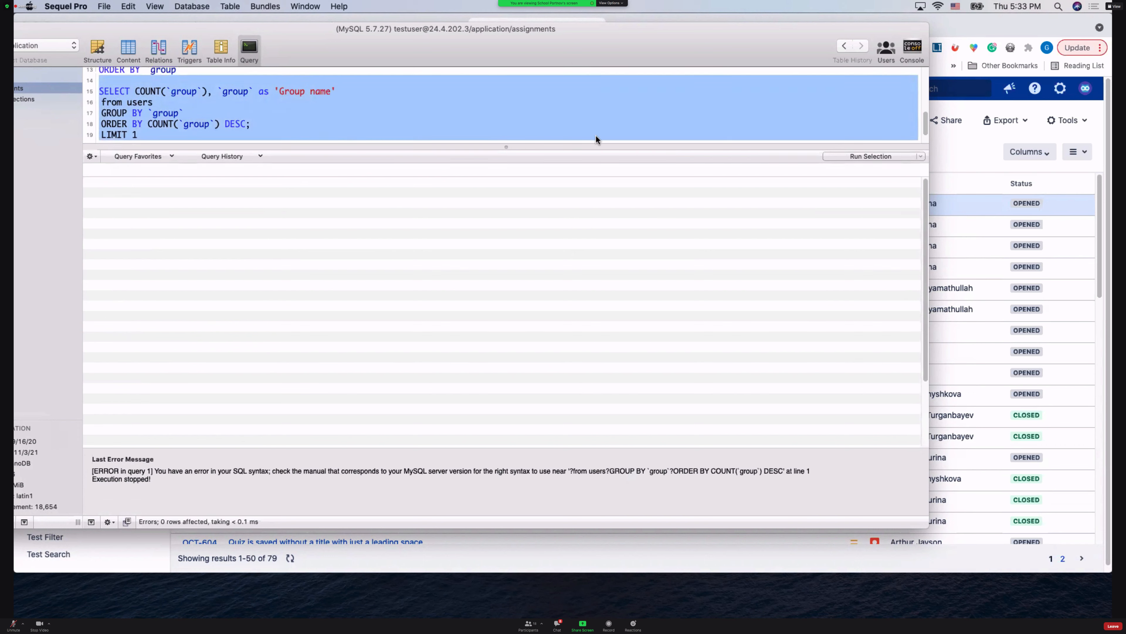
Step: Enlarge the query editor and examine the column list and the 'Group name' alias in the pasted SELECT line
{"action": "left_click", "coordinate": [355, 105]}
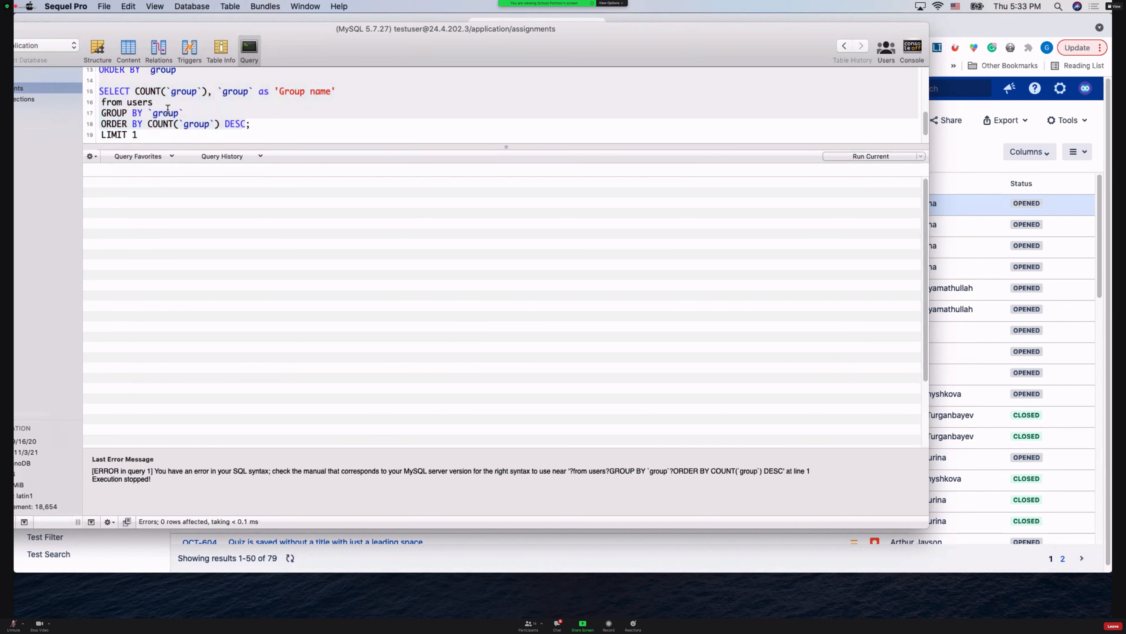
{"action": "scroll", "coordinate": [260, 116], "scroll_direction": "up", "scroll_amount": 1}
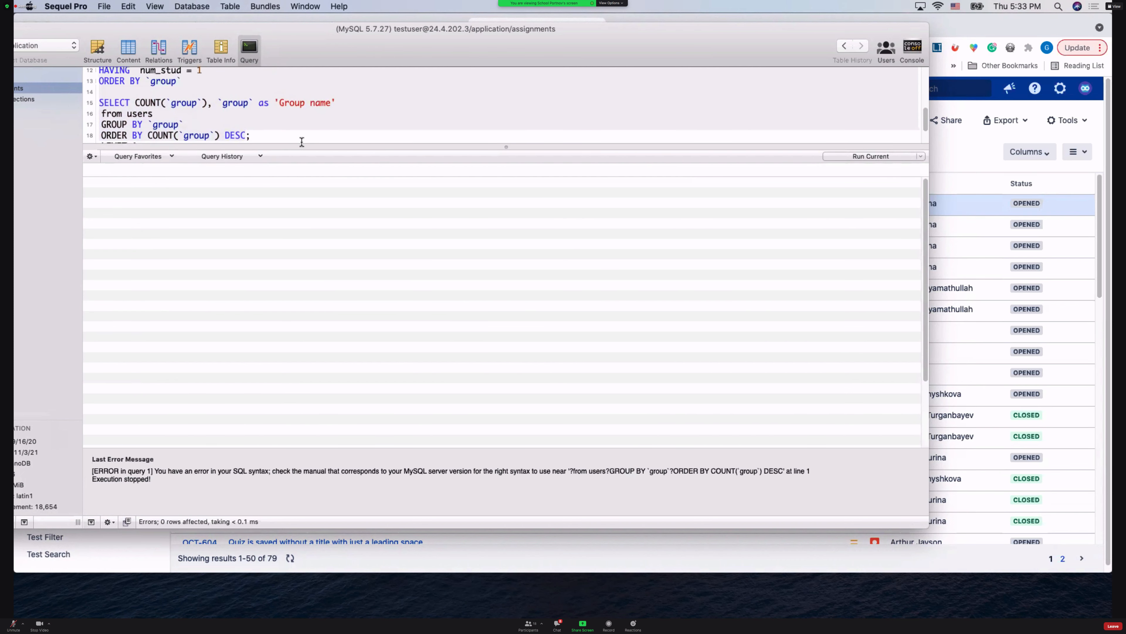
{"action": "left_click_drag", "start_coordinate": [302, 145], "coordinate": [302, 235]}
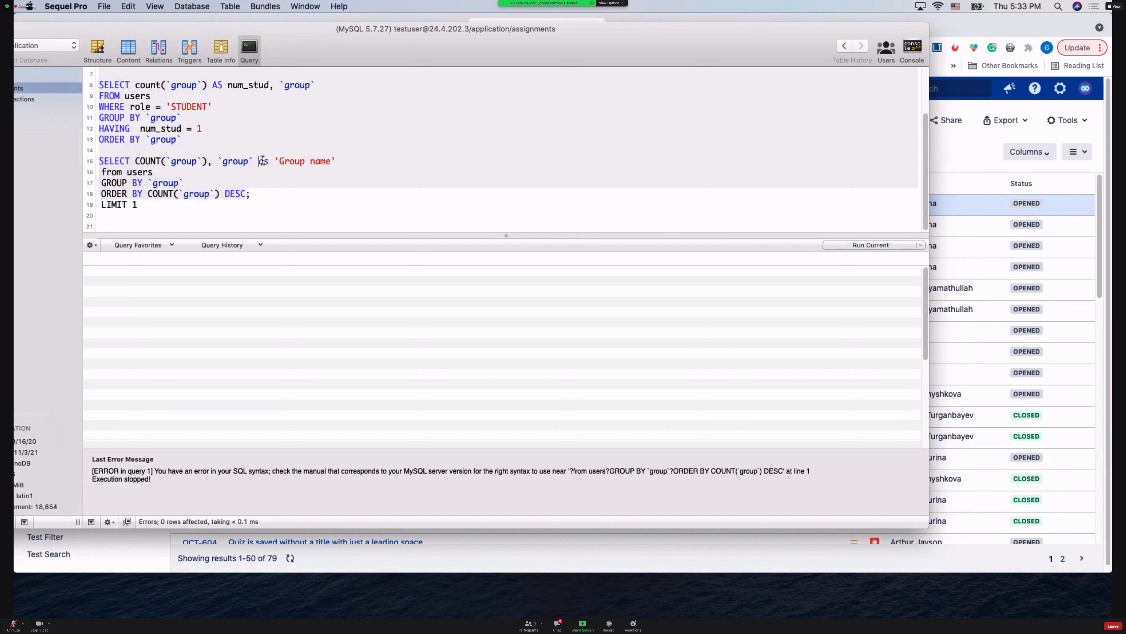
{"action": "left_click_drag", "start_coordinate": [260, 162], "coordinate": [372, 159]}
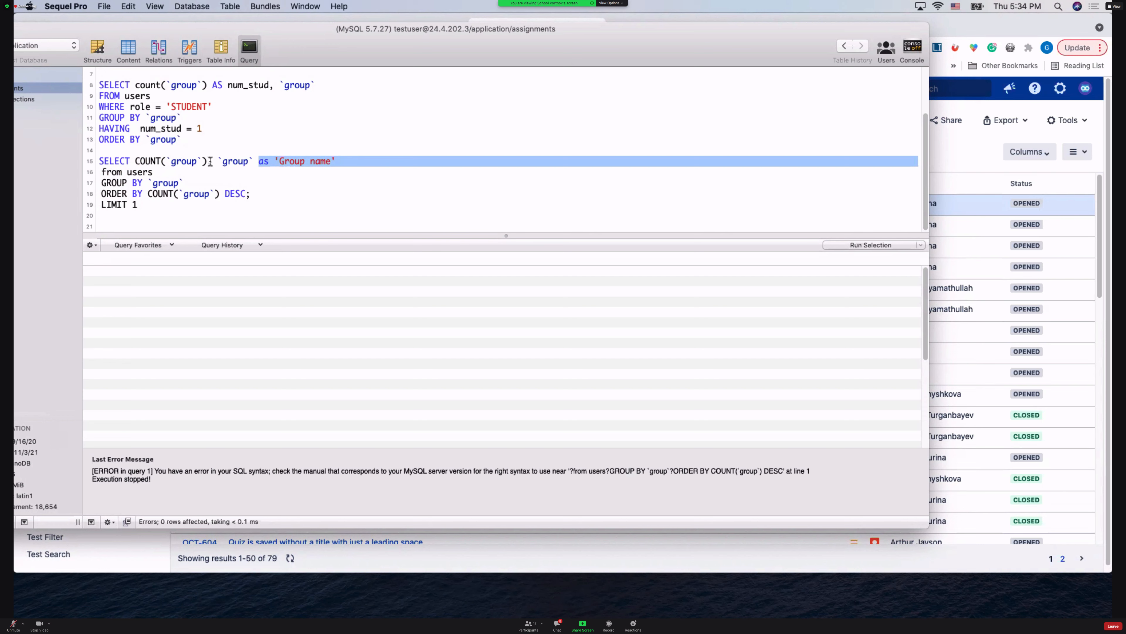
{"action": "left_click_drag", "start_coordinate": [213, 162], "coordinate": [339, 164]}
{"action": "left_click", "coordinate": [206, 162]}
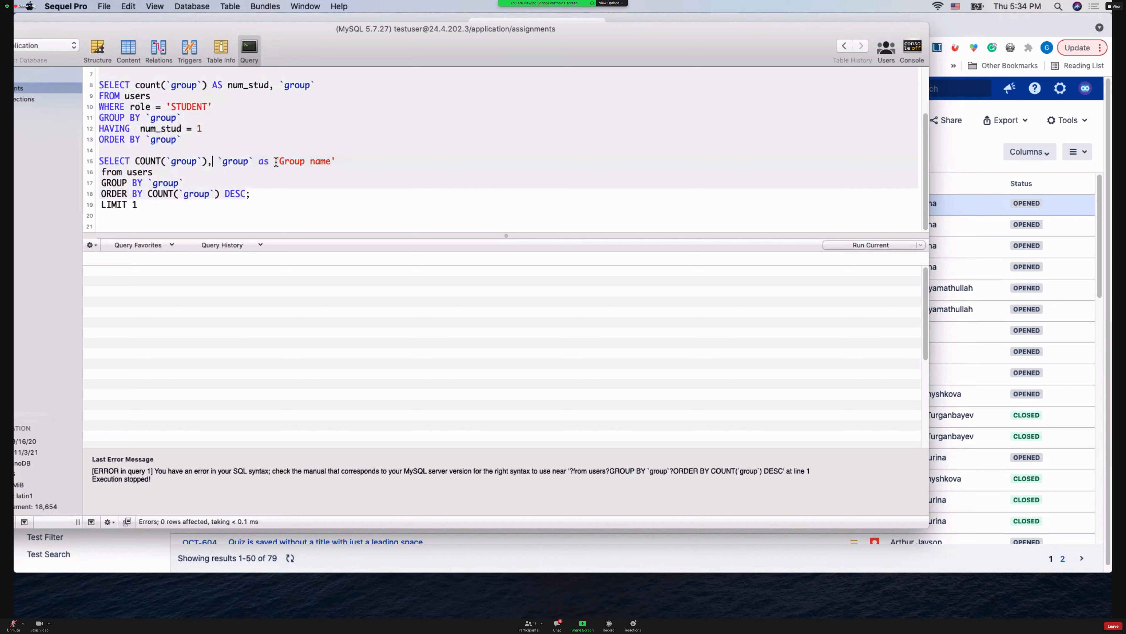
{"action": "left_click_drag", "start_coordinate": [277, 161], "coordinate": [403, 163]}
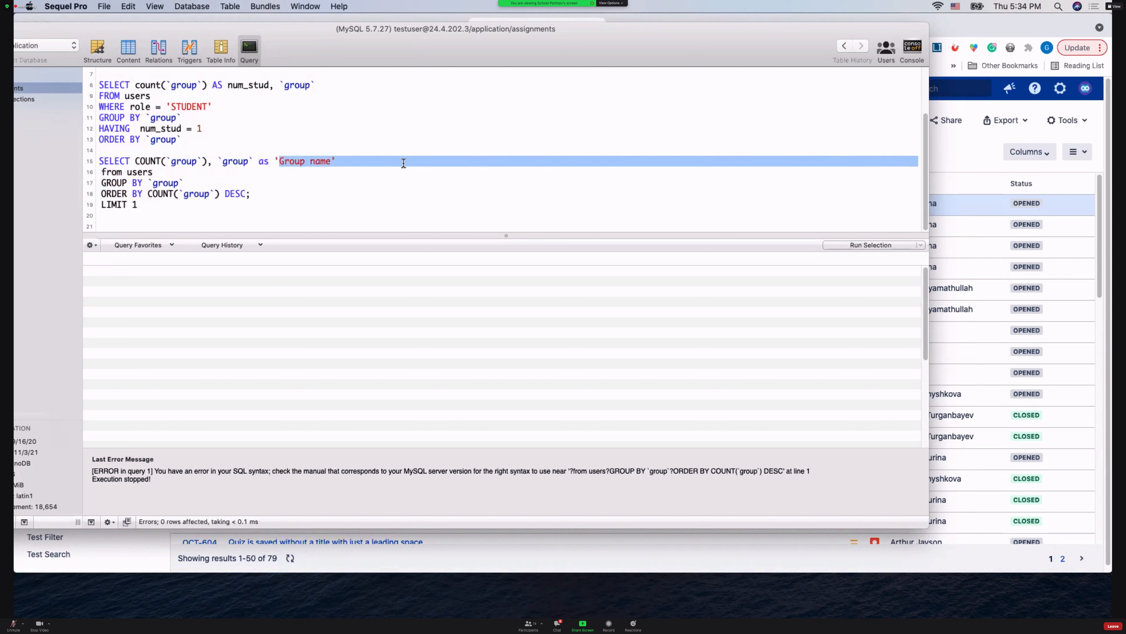
{"action": "left_click_drag", "start_coordinate": [208, 160], "coordinate": [213, 160]}
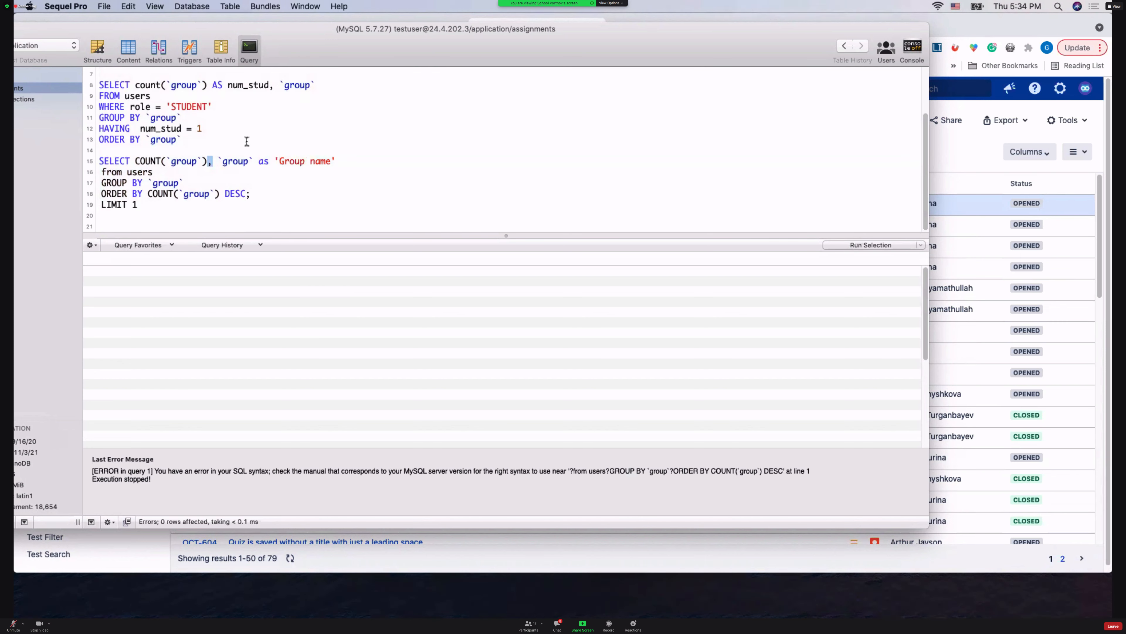
Step: Give COUNT(`group`) the alias num_stud_group in the pasted query's SELECT line
{"action": "left_click", "coordinate": [208, 161]}
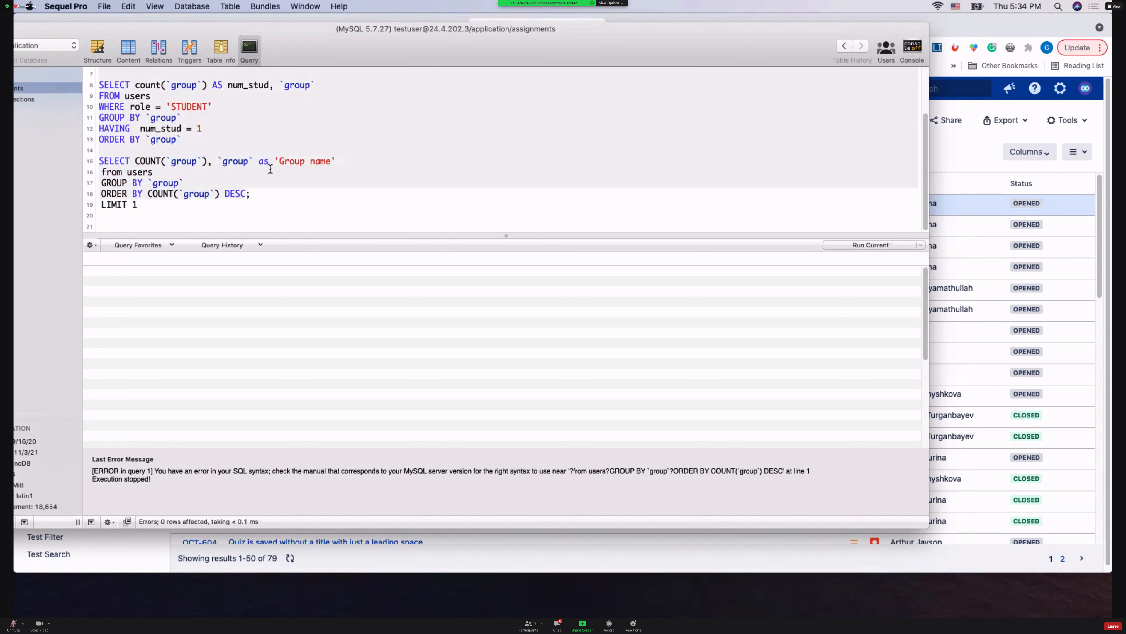
{"action": "type", "text": "AS"}
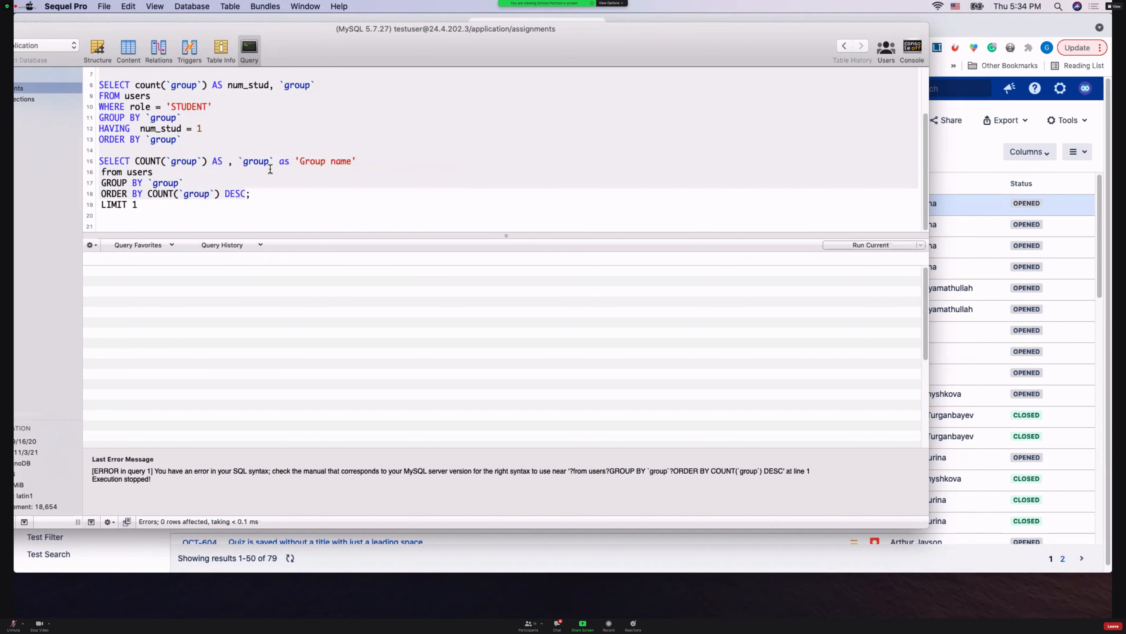
{"action": "type", "text": " numb"}
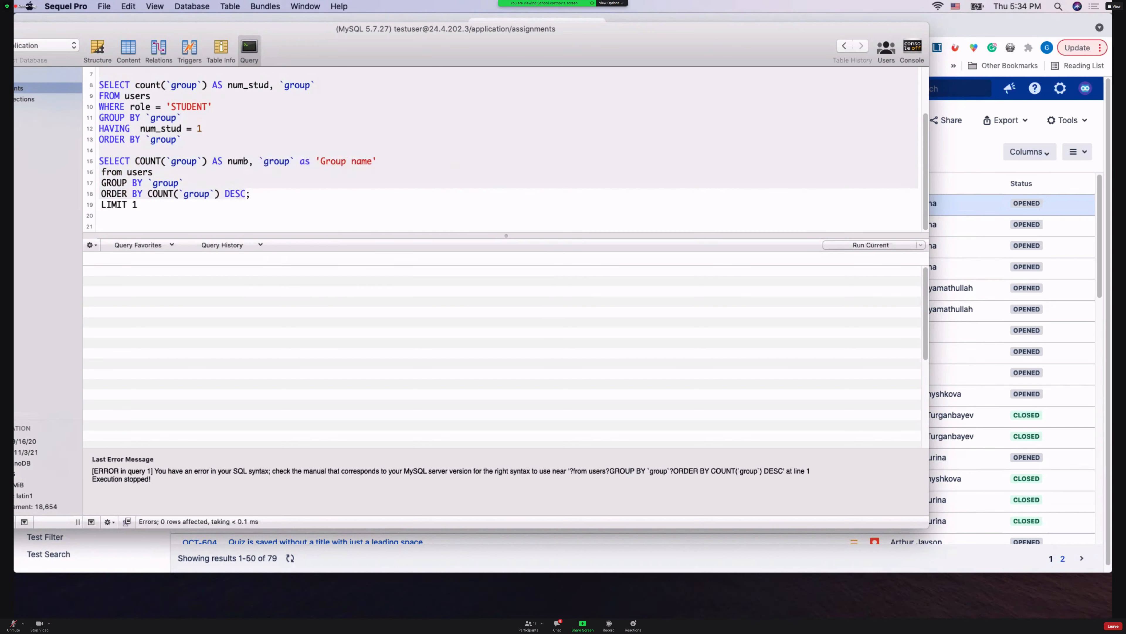
{"action": "key", "text": "BackSpace"}
{"action": "type", "text": "_st"}
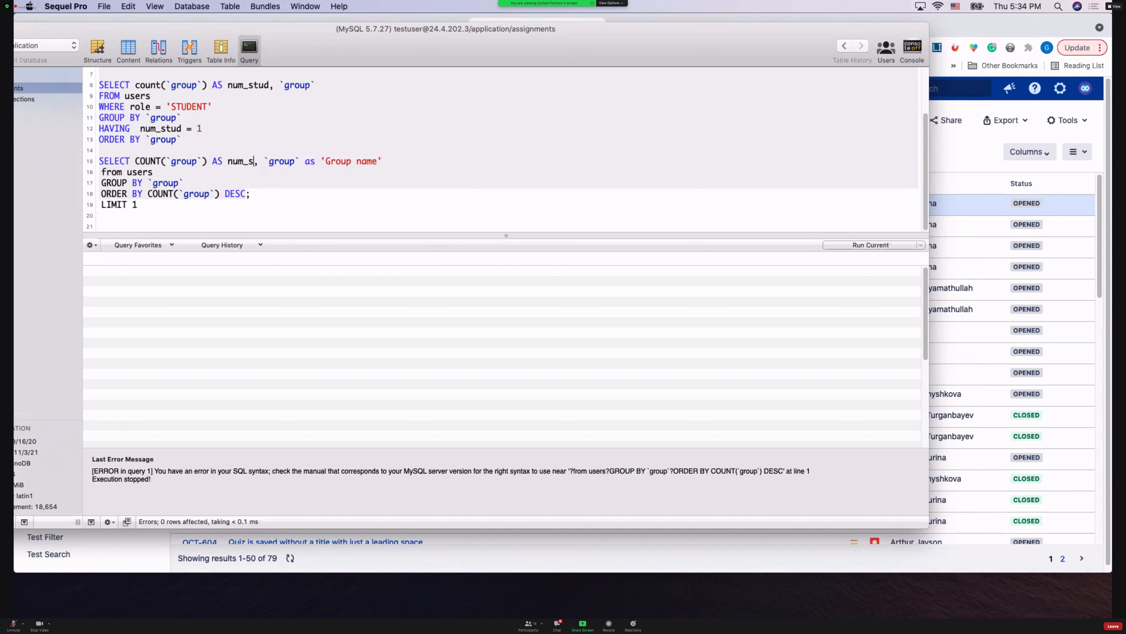
{"action": "type", "text": "ud"}
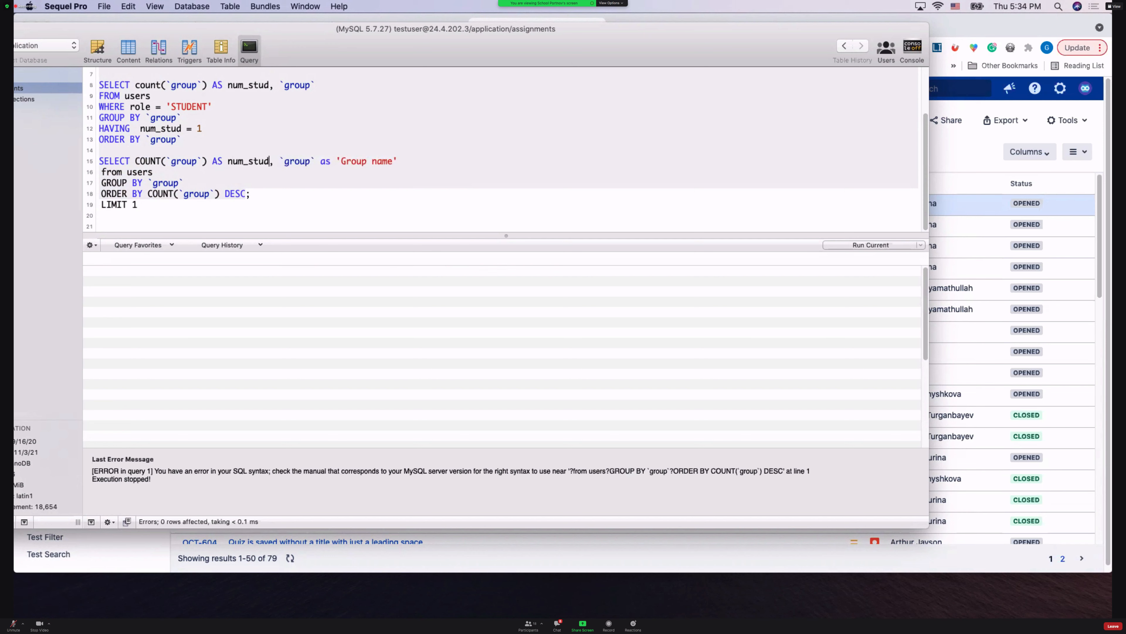
{"action": "type", "text": "_"}
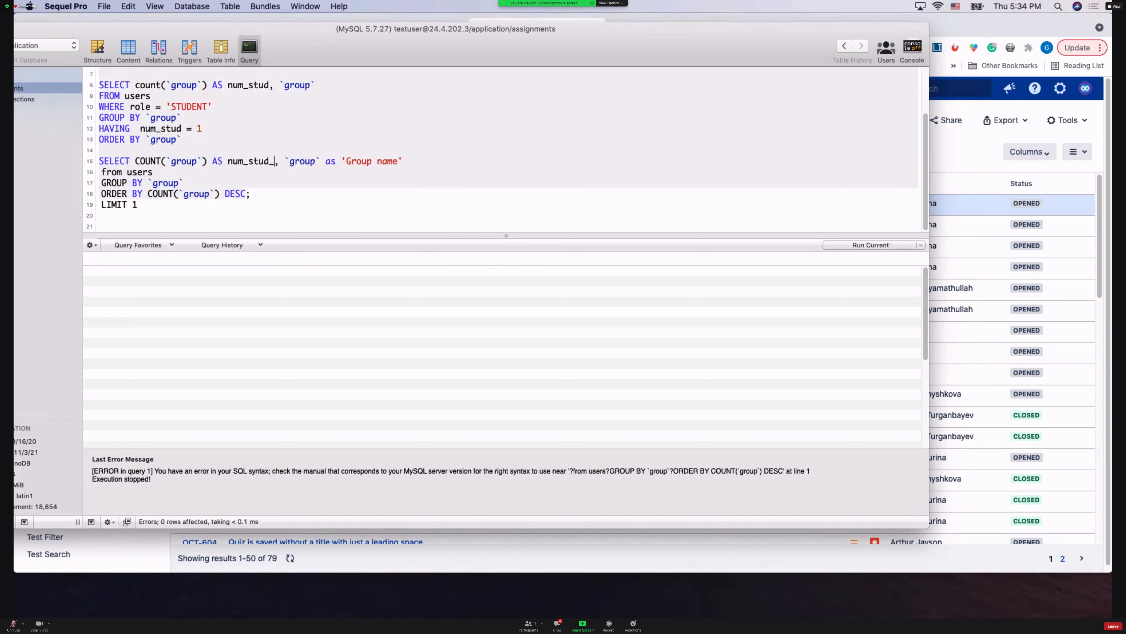
{"action": "type", "text": "grou"}
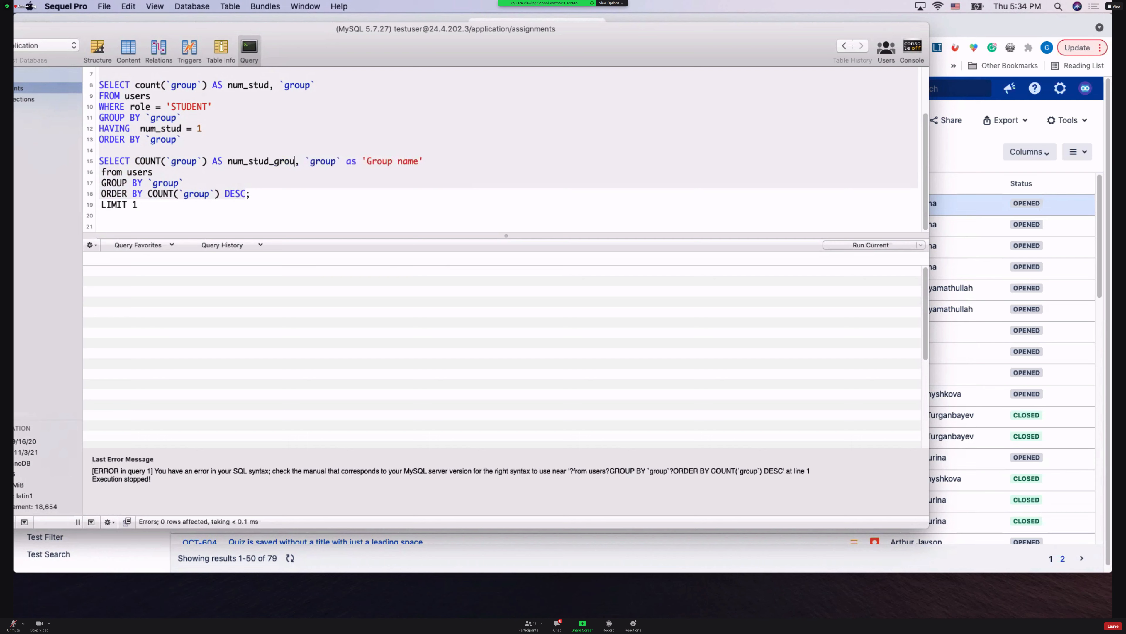
{"action": "type", "text": "p"}
Step: Remove the alias as 'Group name' from the `group` column and put "from users" on its own line
{"action": "left_click_drag", "start_coordinate": [351, 161], "coordinate": [478, 166]}
{"action": "key", "text": "BackSpace"}
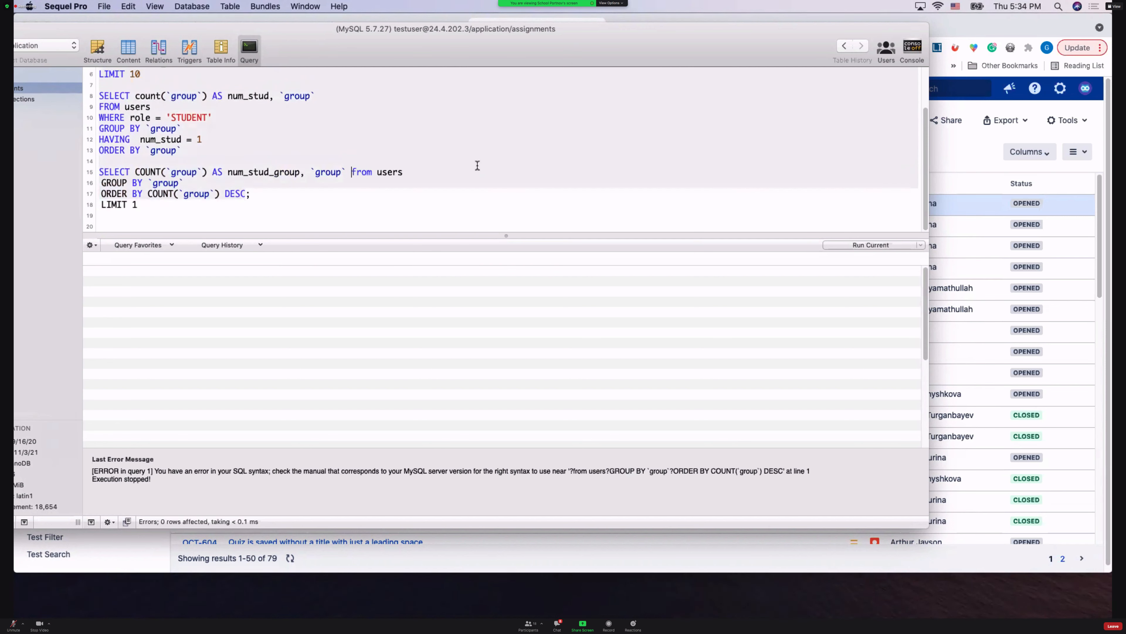
{"action": "key", "text": "Return"}
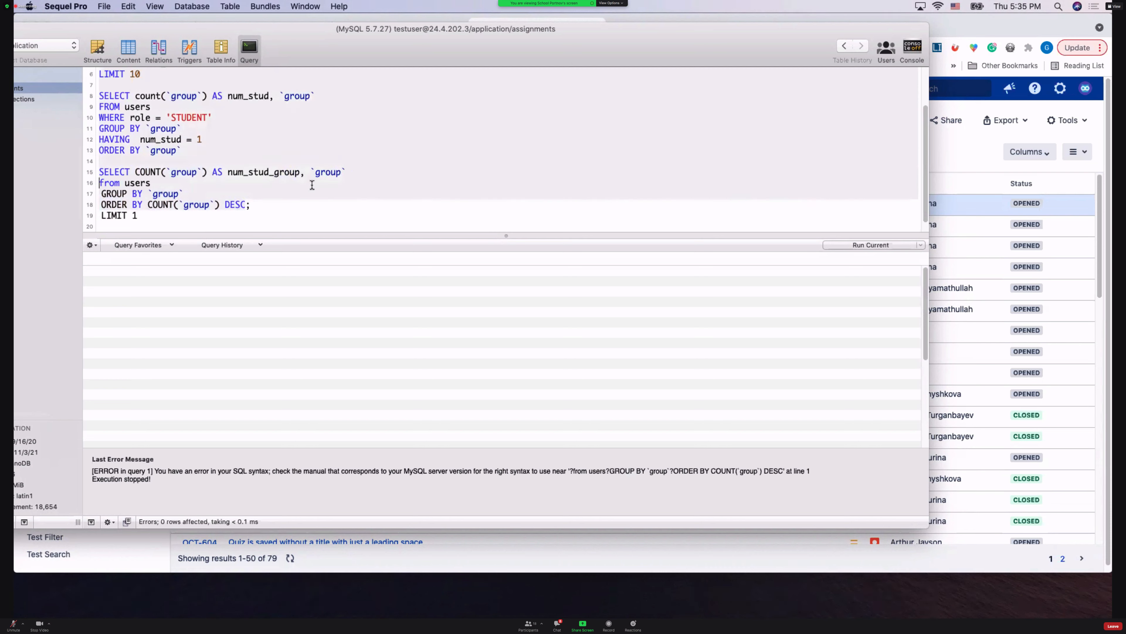
Step: Try to run the revised query with the num_stud_group alias, and stop its execution
{"action": "left_click_drag", "start_coordinate": [141, 216], "coordinate": [66, 162]}
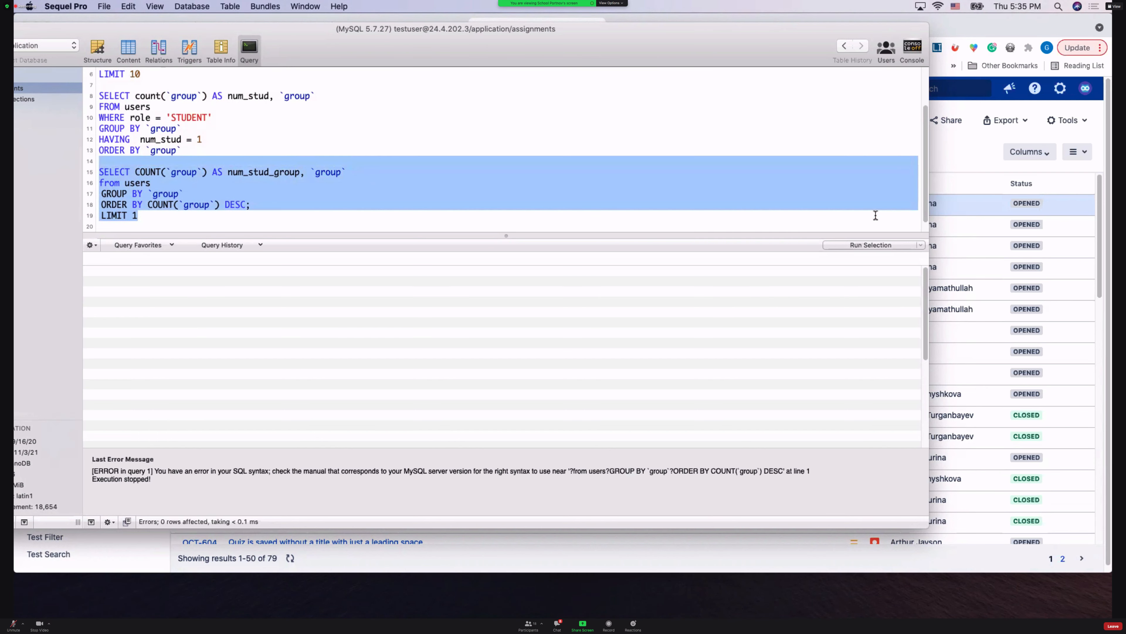
{"action": "left_click", "coordinate": [868, 243]}
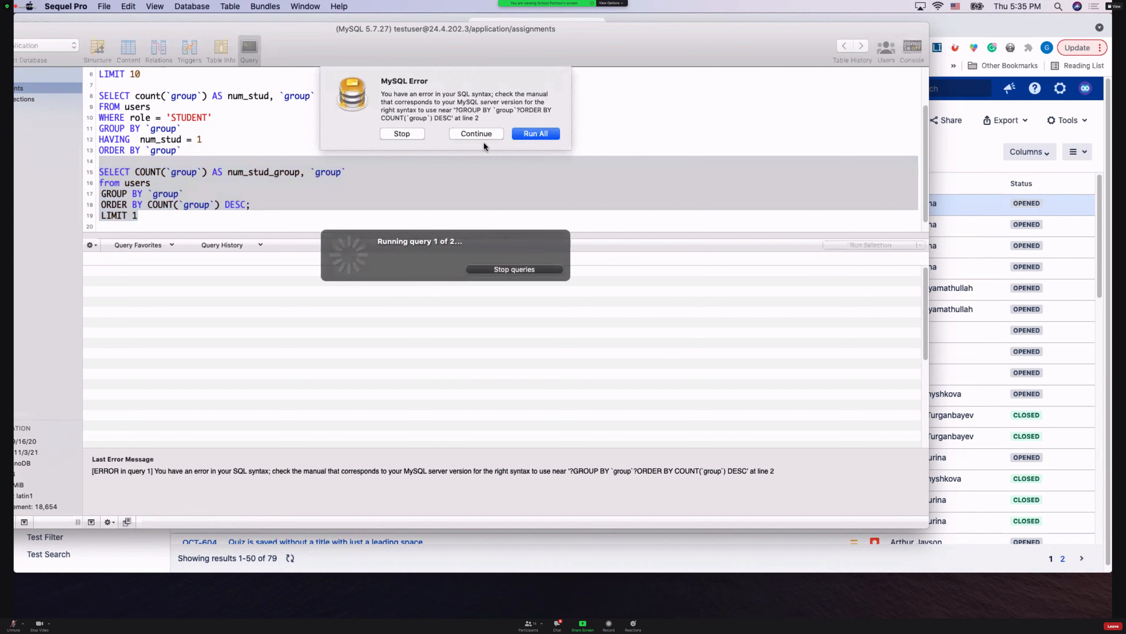
{"action": "left_click", "coordinate": [402, 134]}
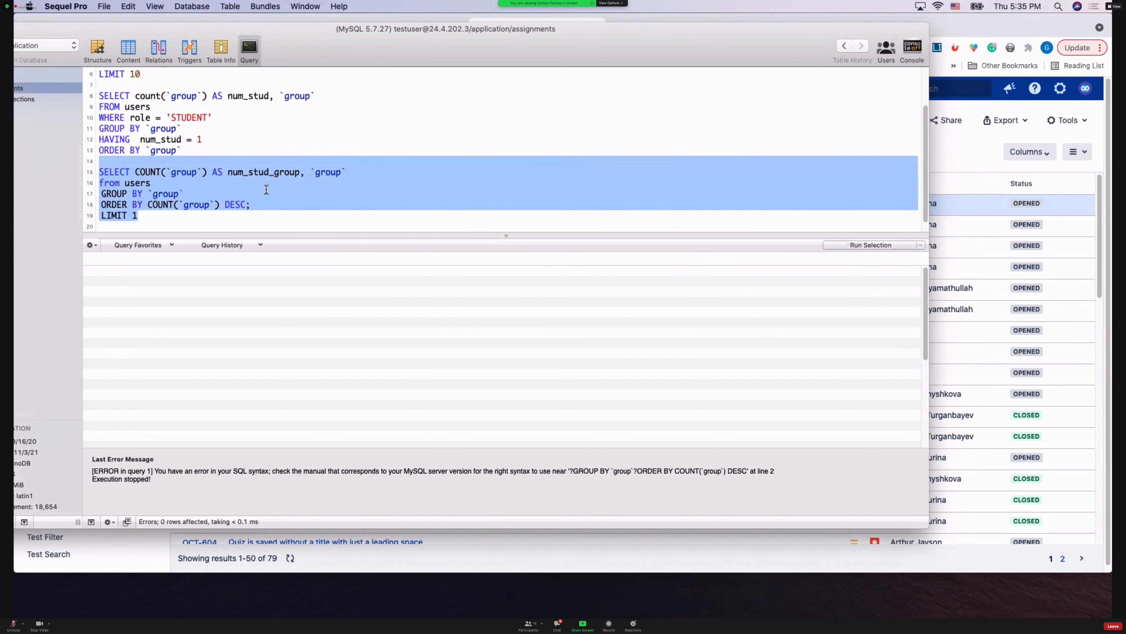
{"action": "left_click", "coordinate": [303, 175]}
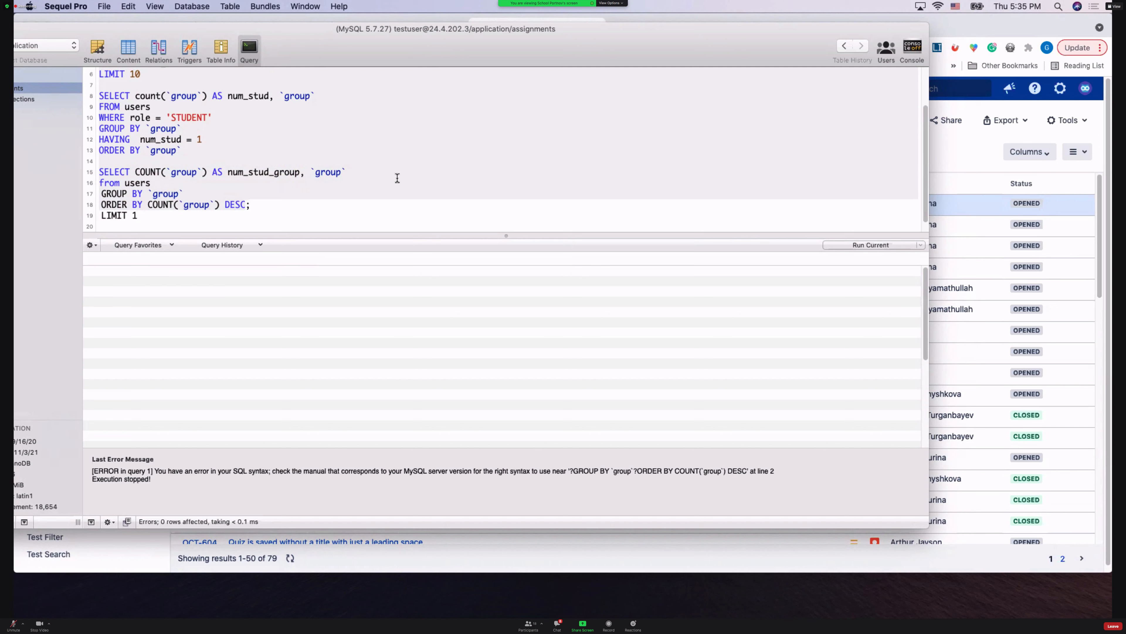
Step: Remove LIMIT 1 and the semicolon after DESC from the num_stud_group query, and try to run it
{"action": "left_click_drag", "start_coordinate": [138, 216], "coordinate": [92, 216]}
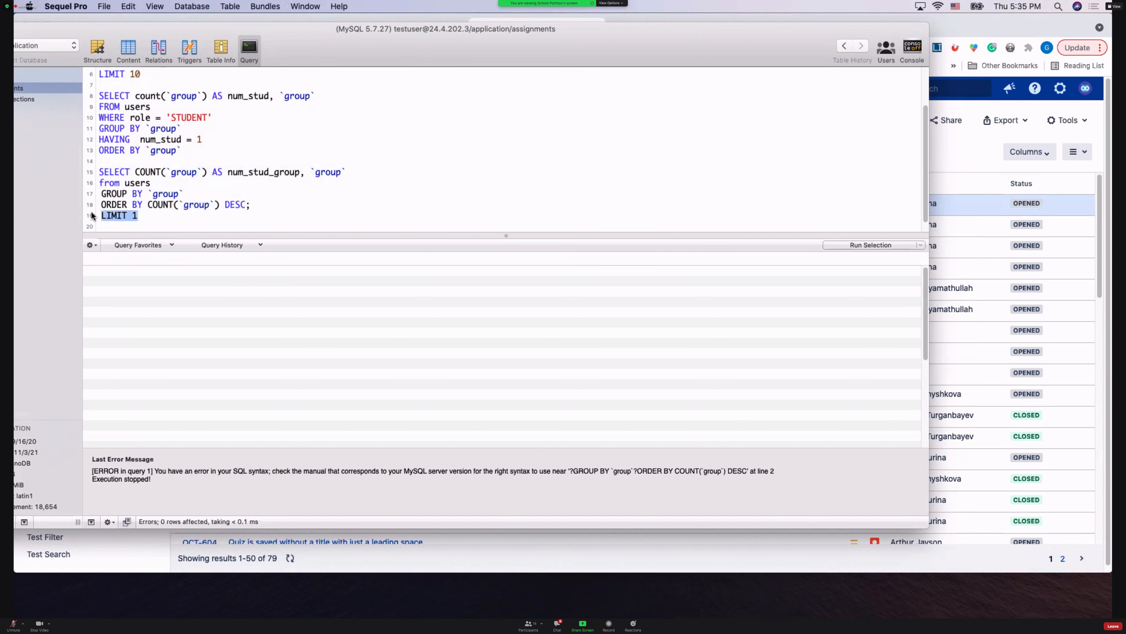
{"action": "key", "text": "BackSpace"}
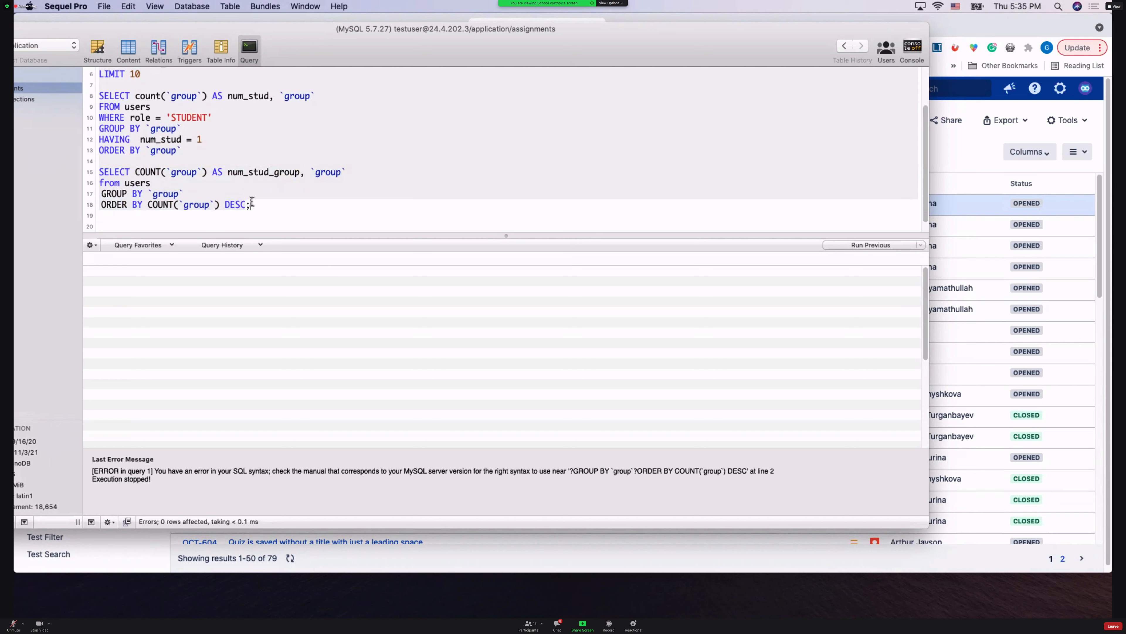
{"action": "left_click", "coordinate": [252, 204]}
{"action": "key", "text": "BackSpace"}
{"action": "left_click_drag", "start_coordinate": [251, 211], "coordinate": [87, 173]}
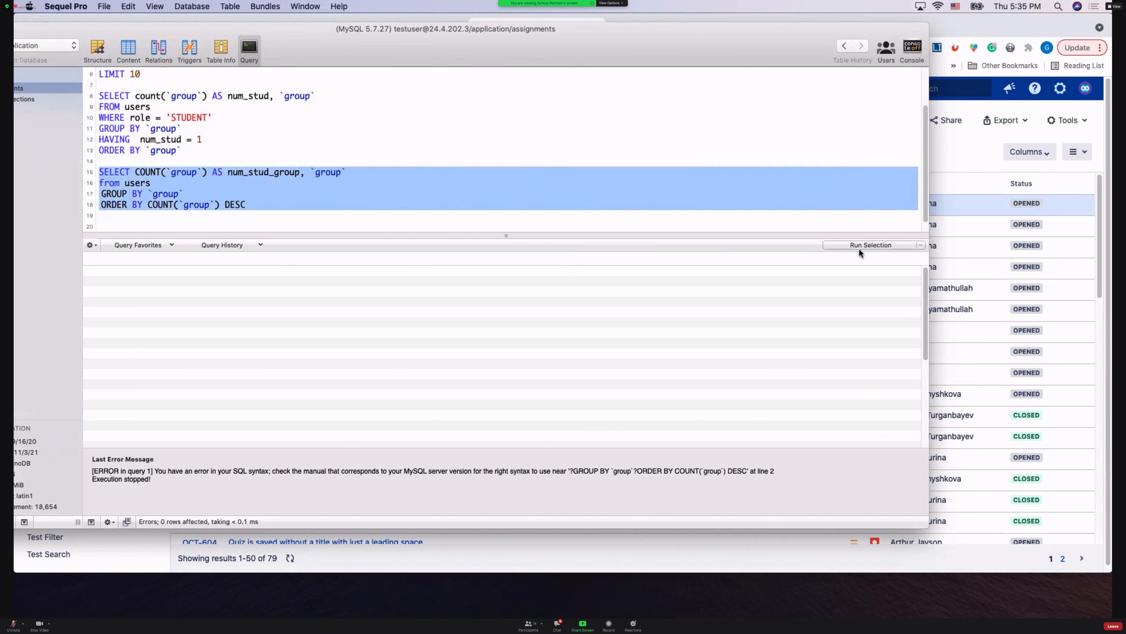
{"action": "left_click", "coordinate": [861, 244]}
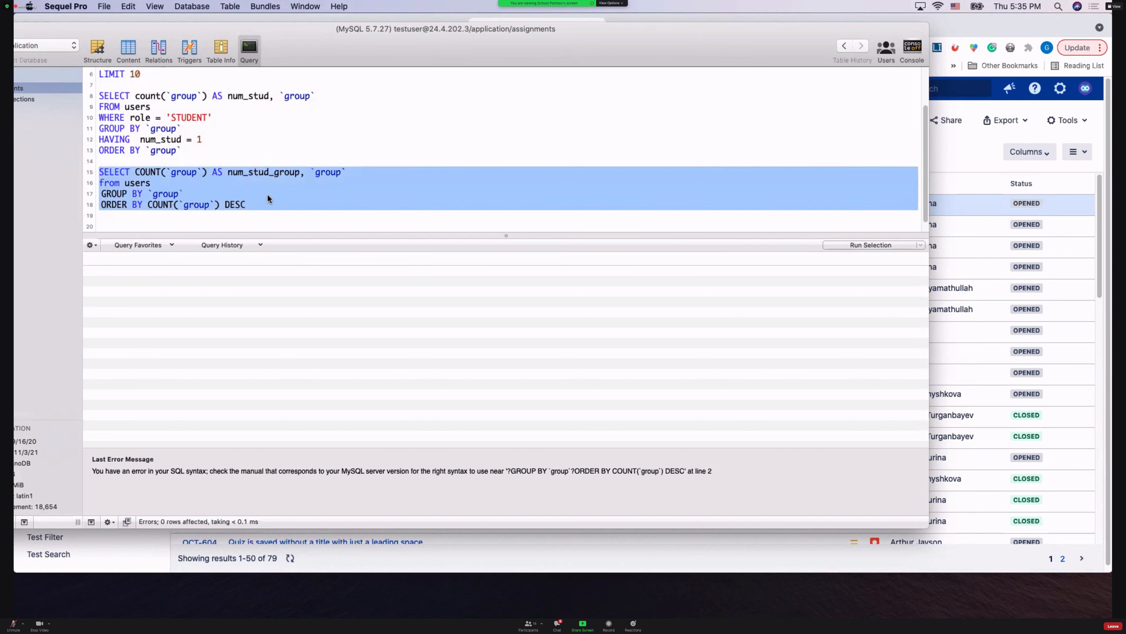
{"action": "left_click", "coordinate": [268, 196]}
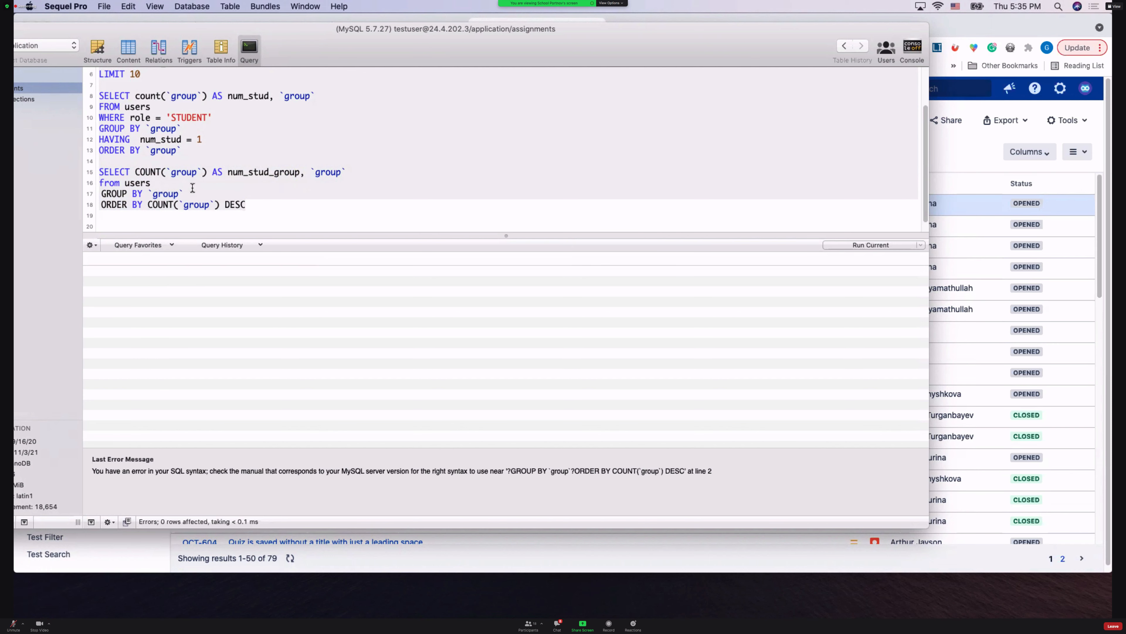
Step: Retype GROUP in the num_stud_group query and redo the line break after "from users" so GROUP BY starts without a leading space
{"action": "double_click", "coordinate": [121, 193]}
{"action": "key", "text": "BackSpace"}
{"action": "type", "text": "GROUP"}
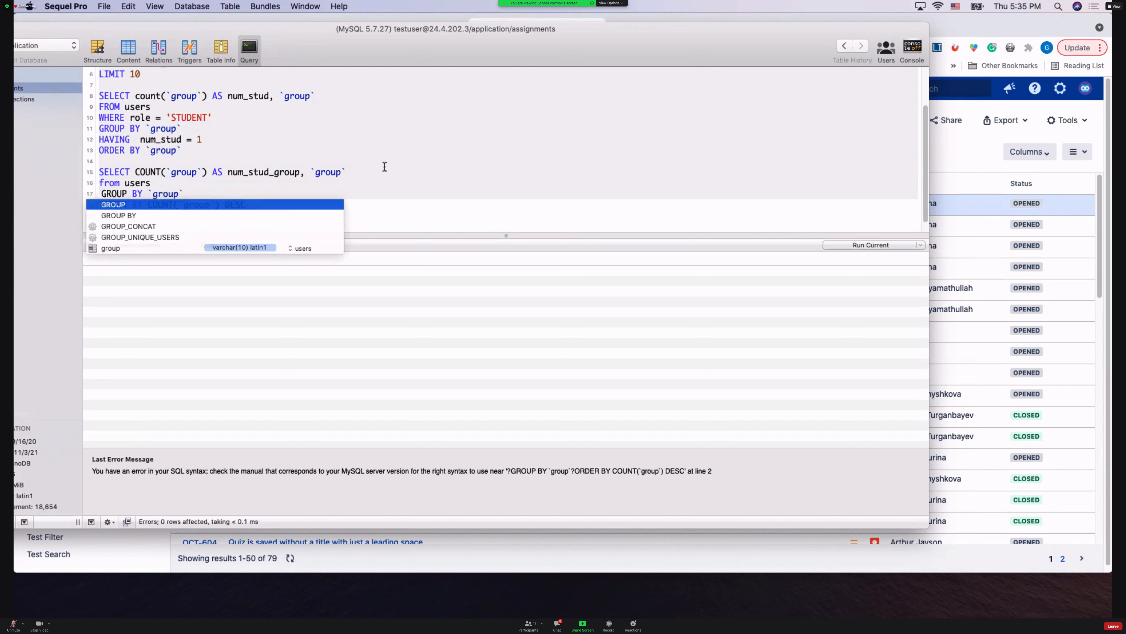
{"action": "left_click", "coordinate": [398, 180]}
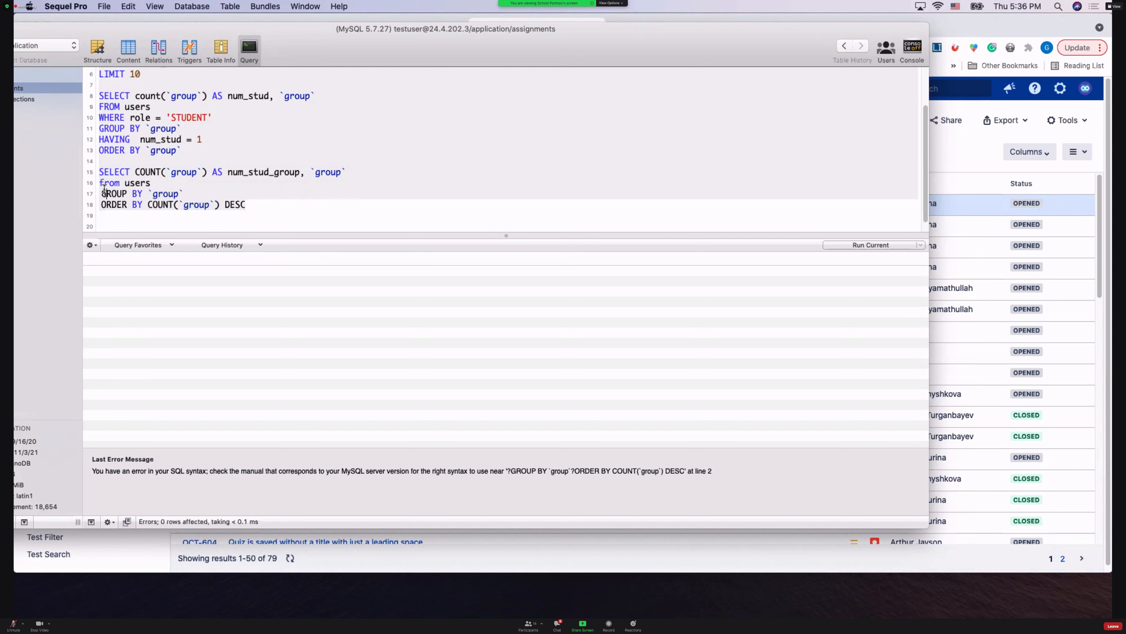
{"action": "key", "text": "Delete"}
{"action": "key", "text": "Delete"}
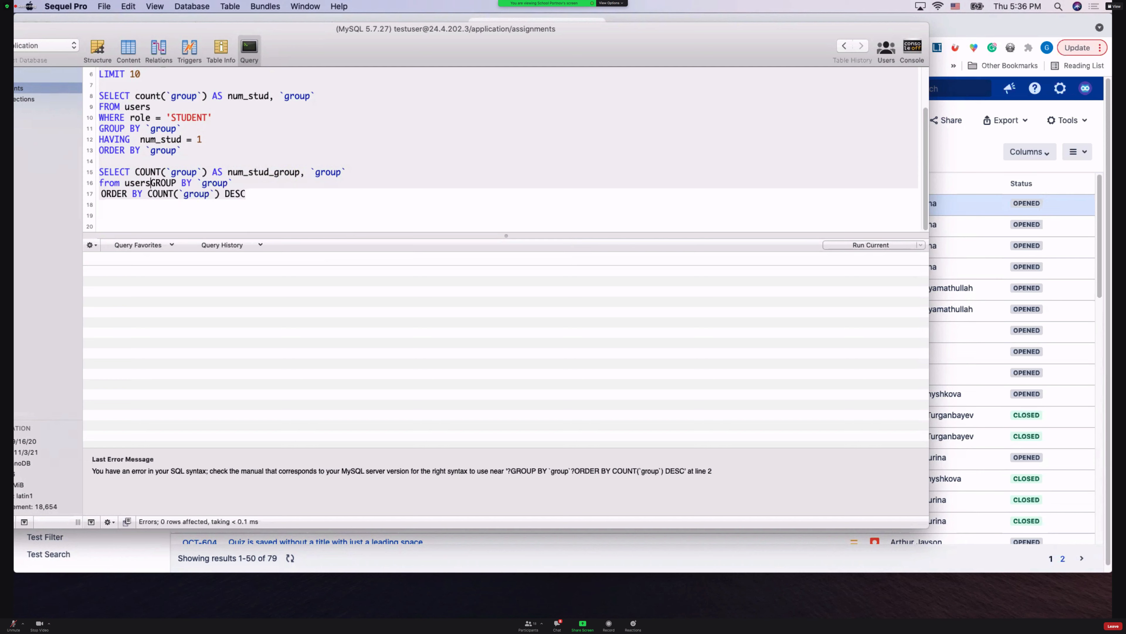
{"action": "key", "text": "Return"}
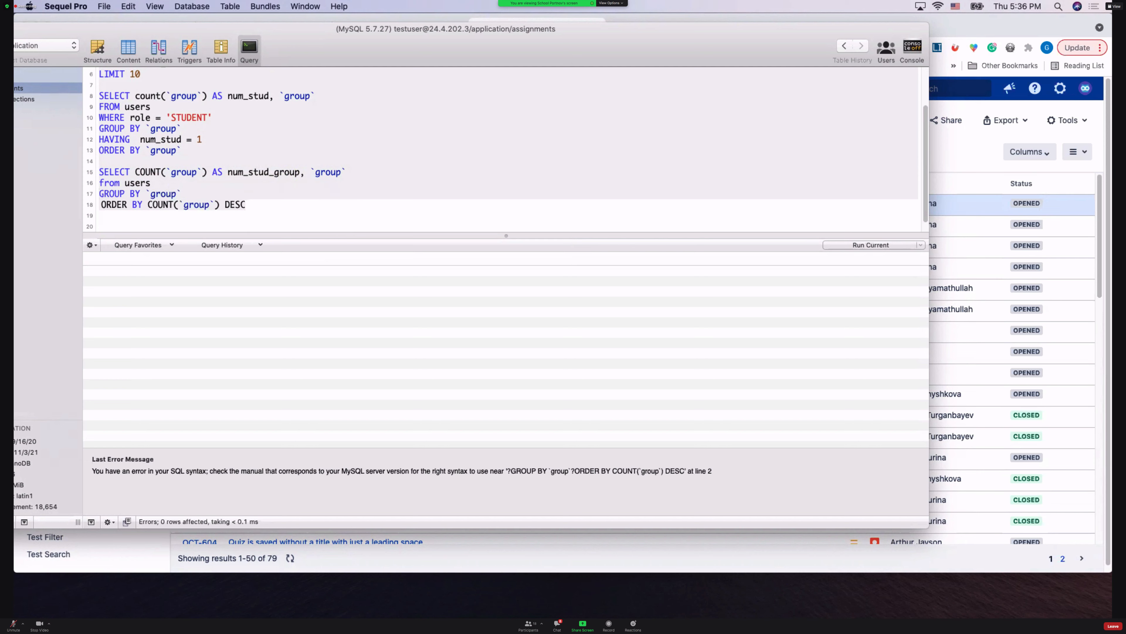
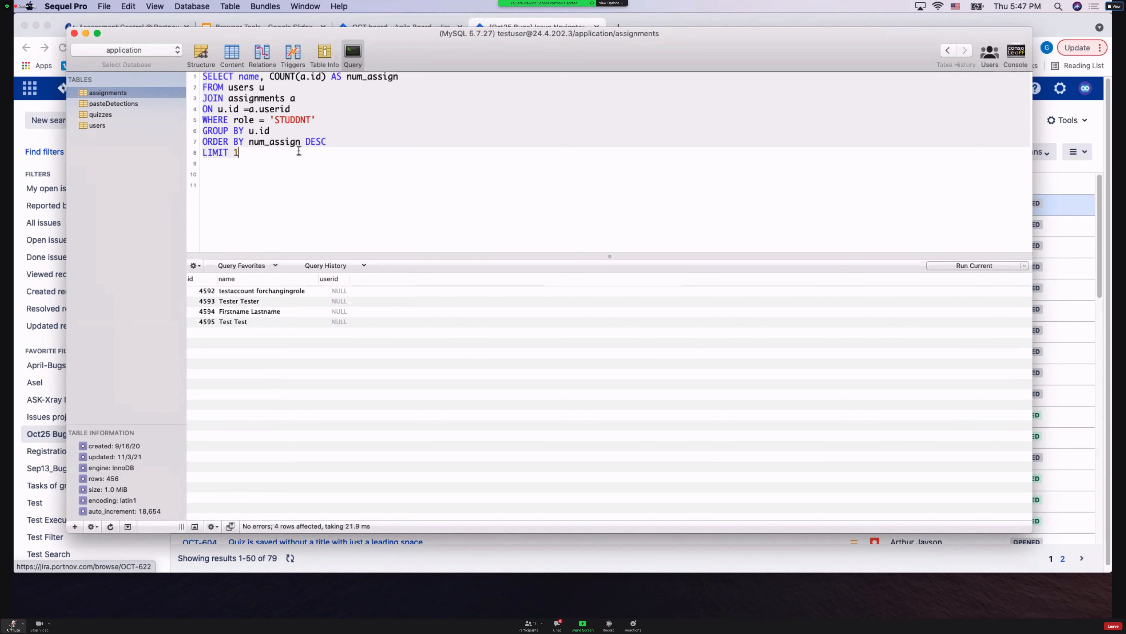
Step: Correct the role value to 'STUDENT' in the num_assign query and run the whole query
{"action": "left_click_drag", "start_coordinate": [300, 119], "coordinate": [298, 120]}
{"action": "type", "text": "E"}
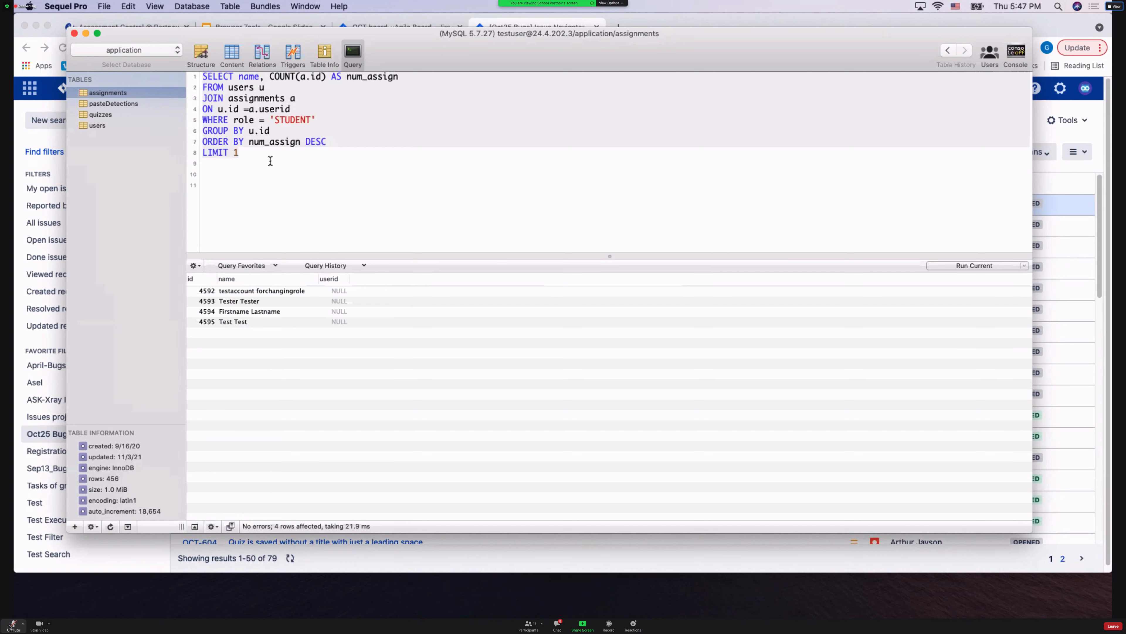
{"action": "left_click_drag", "start_coordinate": [277, 161], "coordinate": [176, 56]}
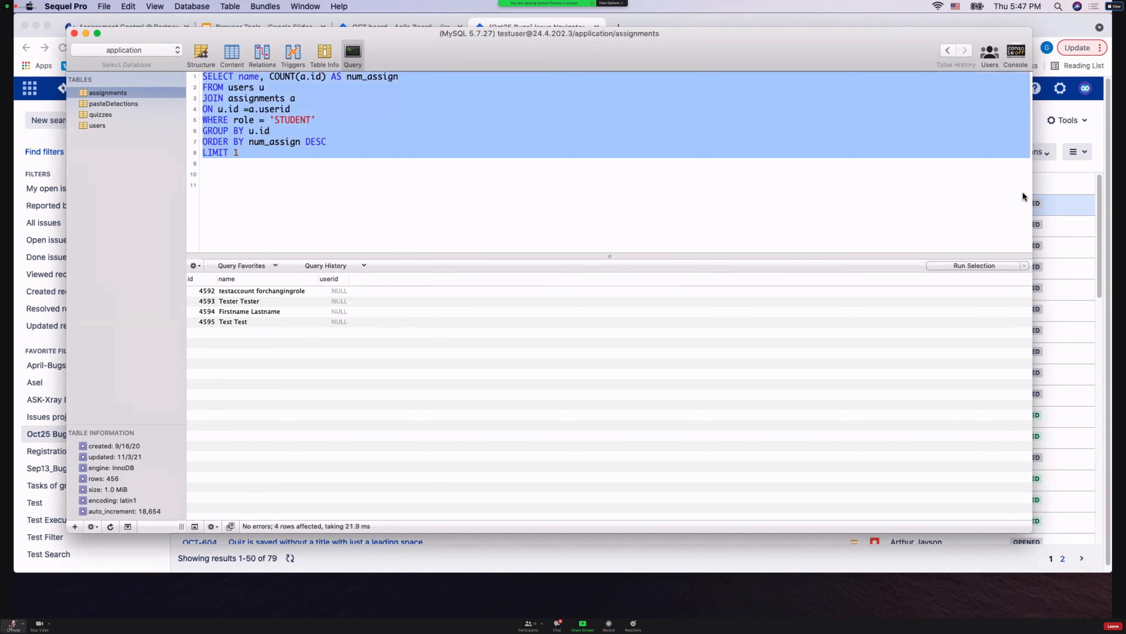
{"action": "left_click", "coordinate": [964, 266]}
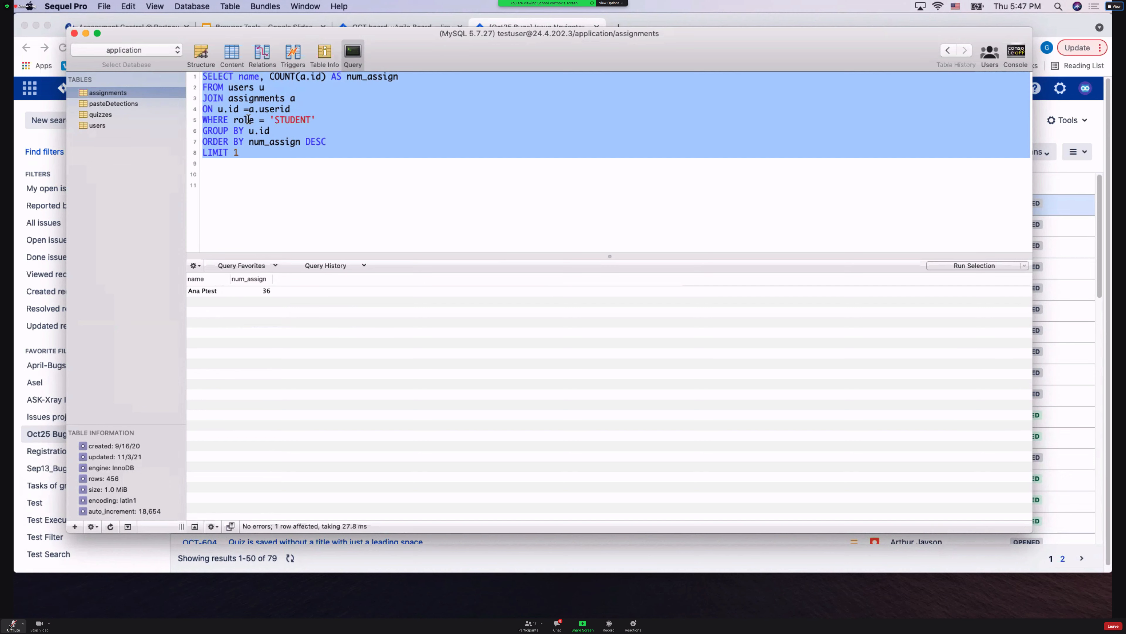
Step: Copy the corrected num_assign query and bring the Assessment Control home page forward in Chrome
{"action": "right_click", "coordinate": [248, 117]}
{"action": "left_click", "coordinate": [286, 134]}
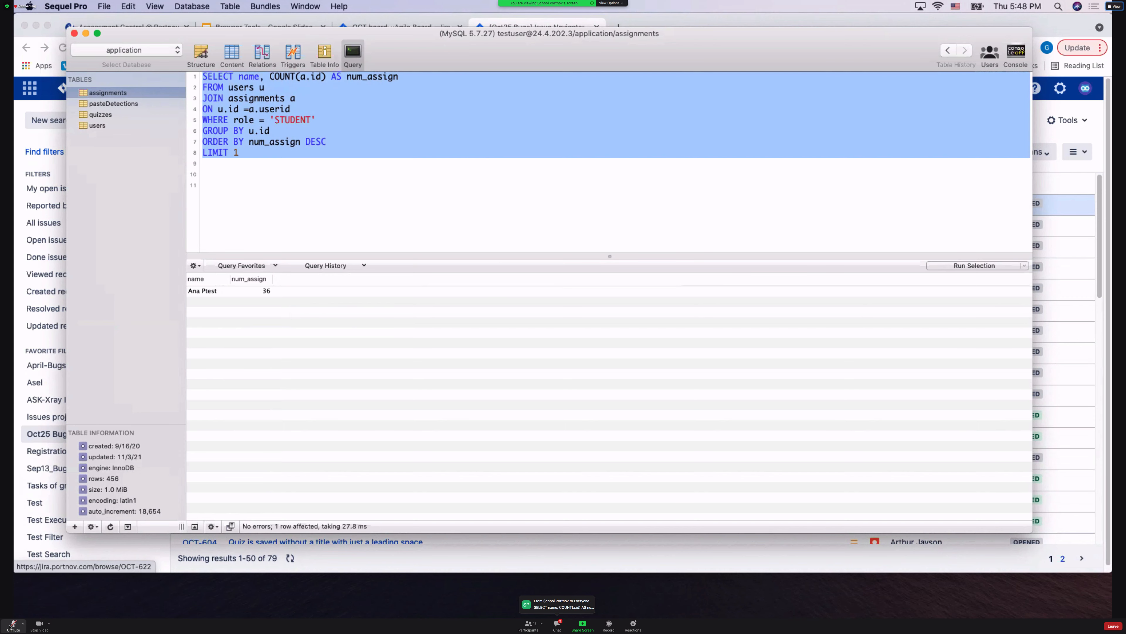
{"action": "left_click_drag", "start_coordinate": [730, 53], "coordinate": [720, 246]}
{"action": "left_click", "coordinate": [149, 31]}
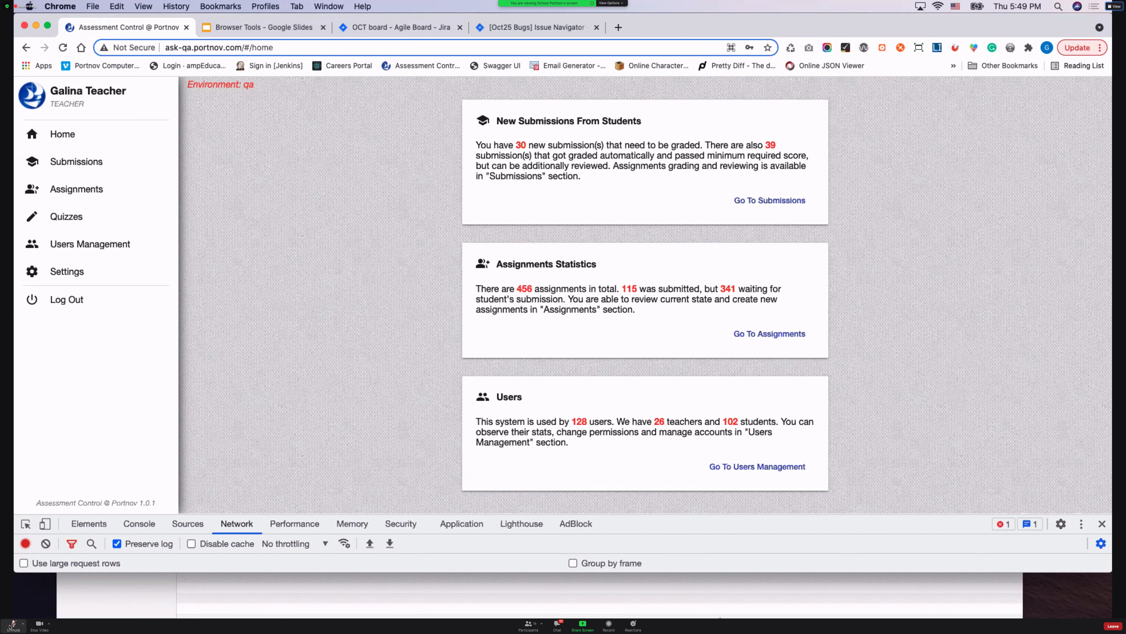
Step: Return to Sequel Pro and replace the query with the copied COUNT(id) query on assignments with status 'SUBMITTED', result 'PENDING' and gradedAt null
{"action": "left_click", "coordinate": [349, 603]}
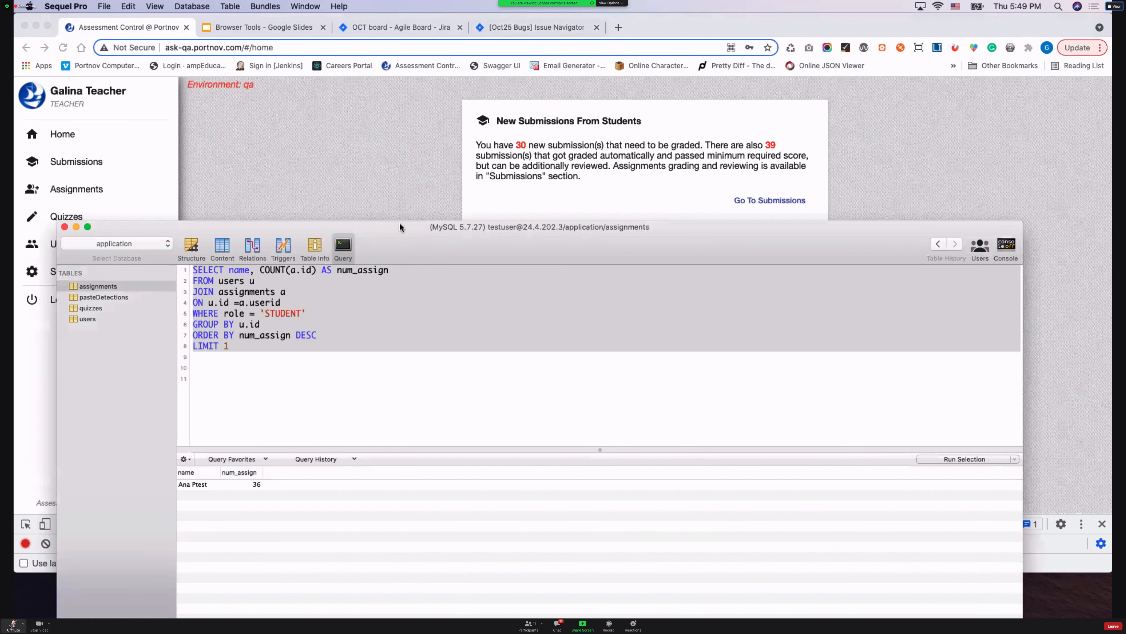
{"action": "left_click_drag", "start_coordinate": [398, 225], "coordinate": [398, 101]}
{"action": "left_click", "coordinate": [285, 255]}
{"action": "left_click_drag", "start_coordinate": [277, 241], "coordinate": [155, 119]}
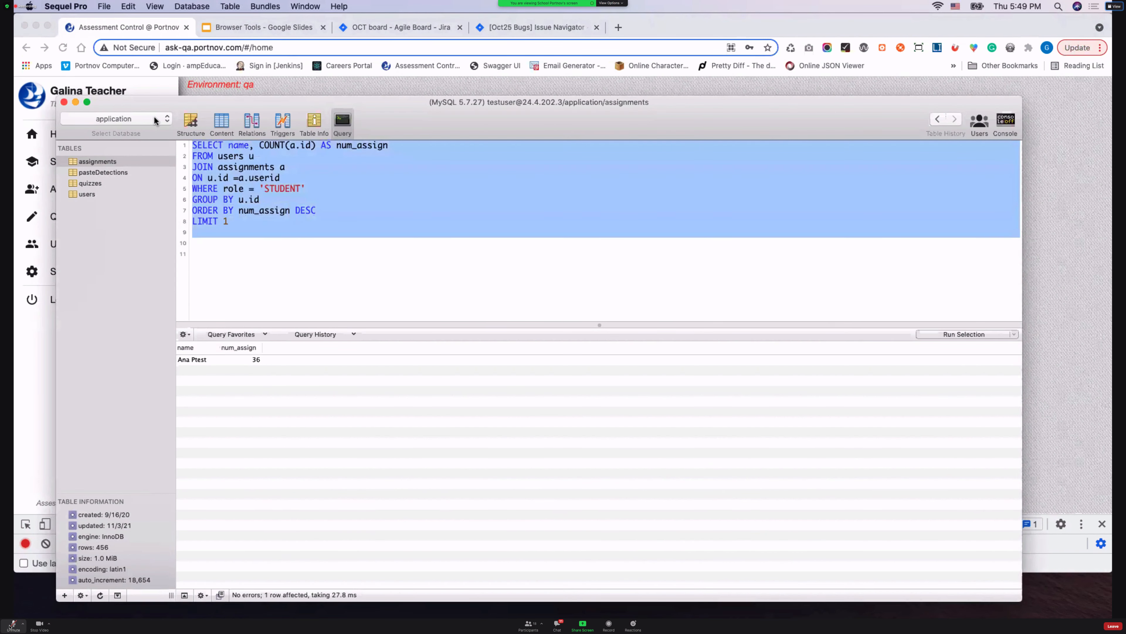
{"action": "key", "text": "super+v"}
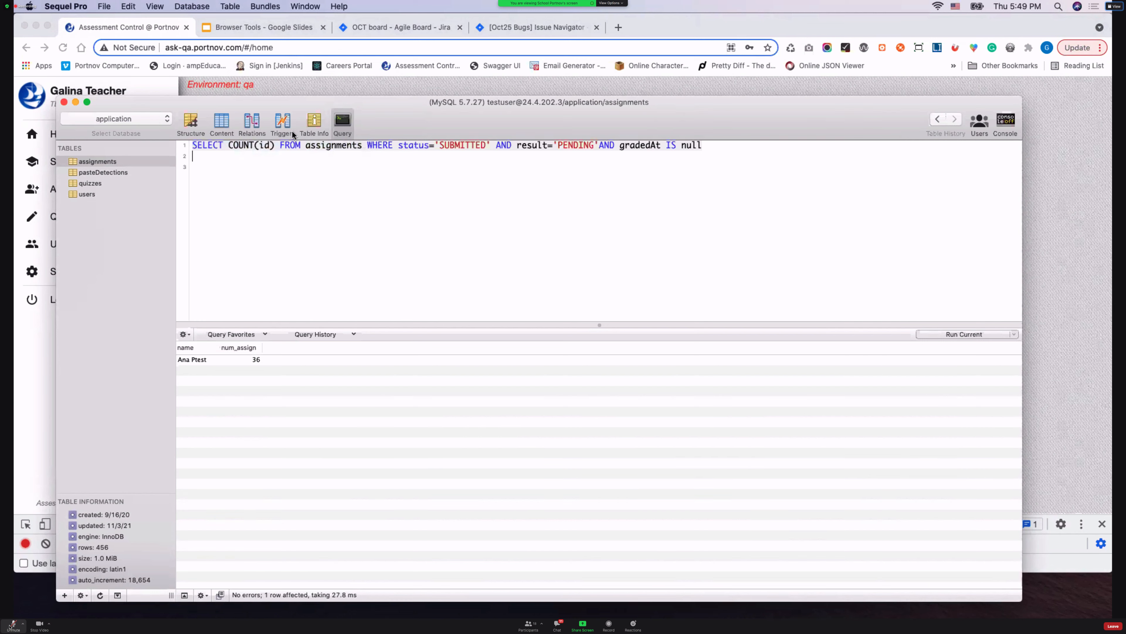
Step: Split the pasted query so that FROM, WHERE and each AND condition start on their own line
{"action": "left_click", "coordinate": [281, 144]}
{"action": "key", "text": "Return"}
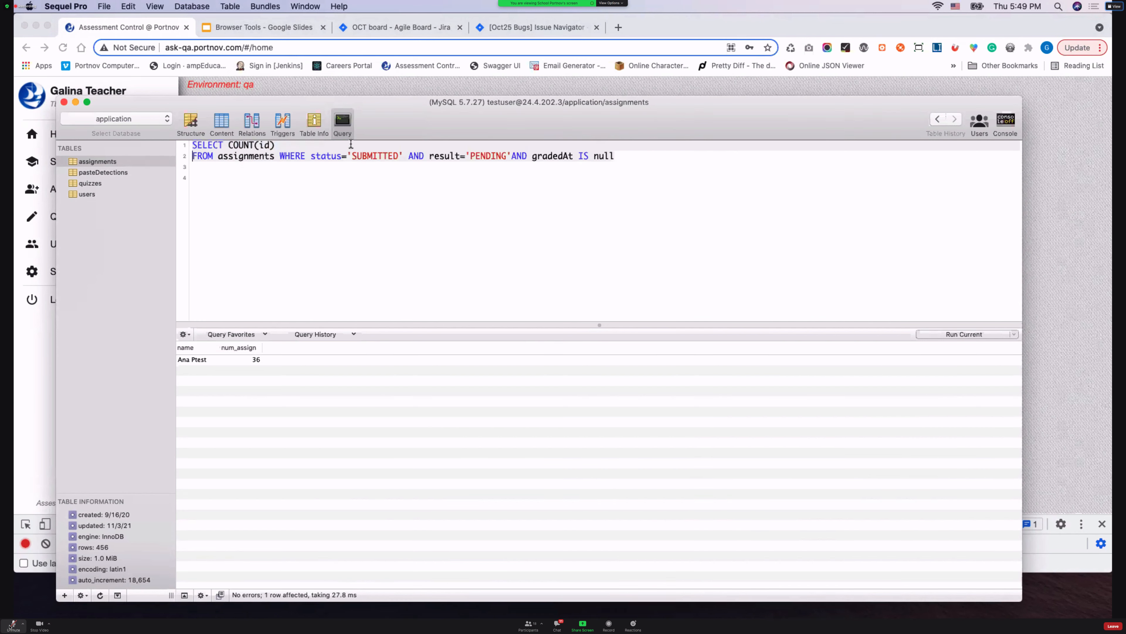
{"action": "left_click", "coordinate": [280, 155]}
{"action": "key", "text": "Return"}
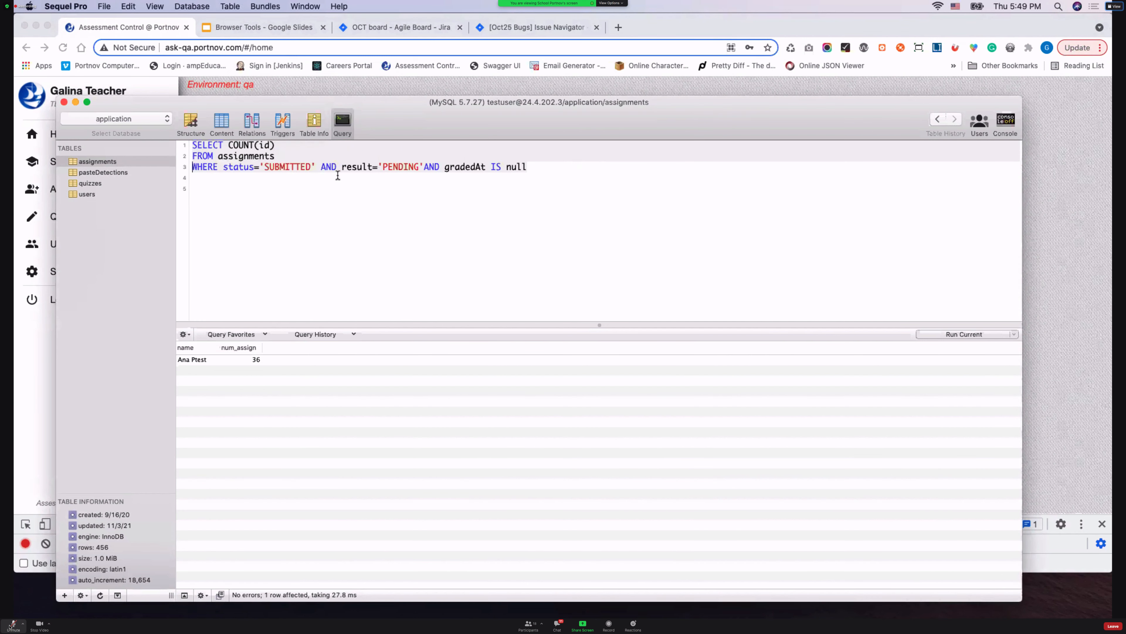
{"action": "left_click", "coordinate": [321, 166]}
{"action": "key", "text": "Return"}
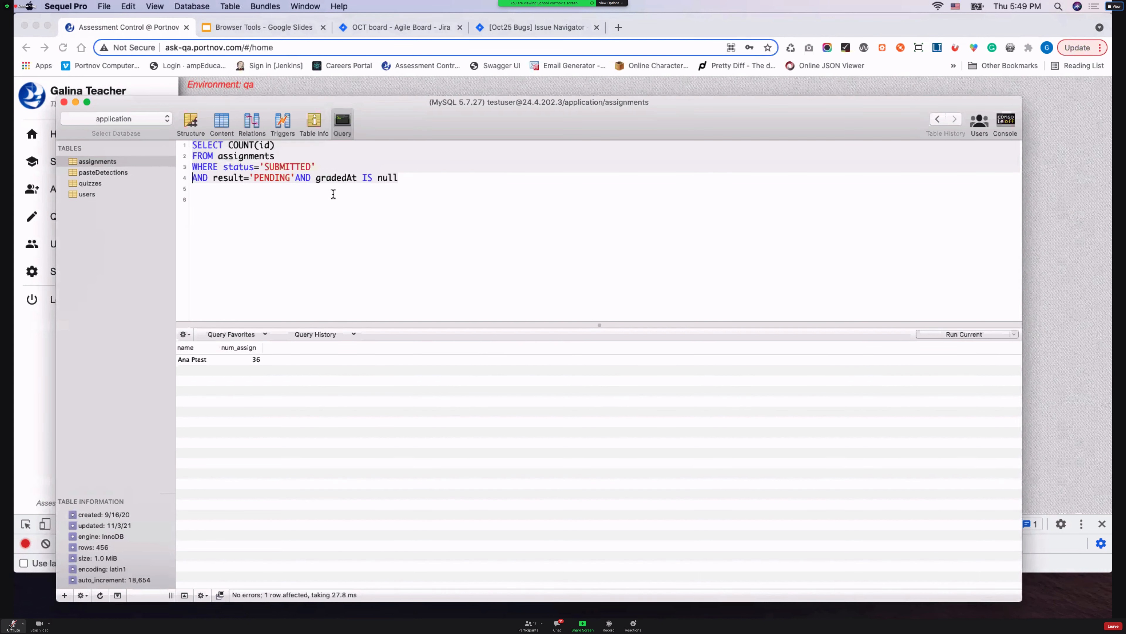
{"action": "left_click", "coordinate": [296, 178]}
{"action": "key", "text": "Return"}
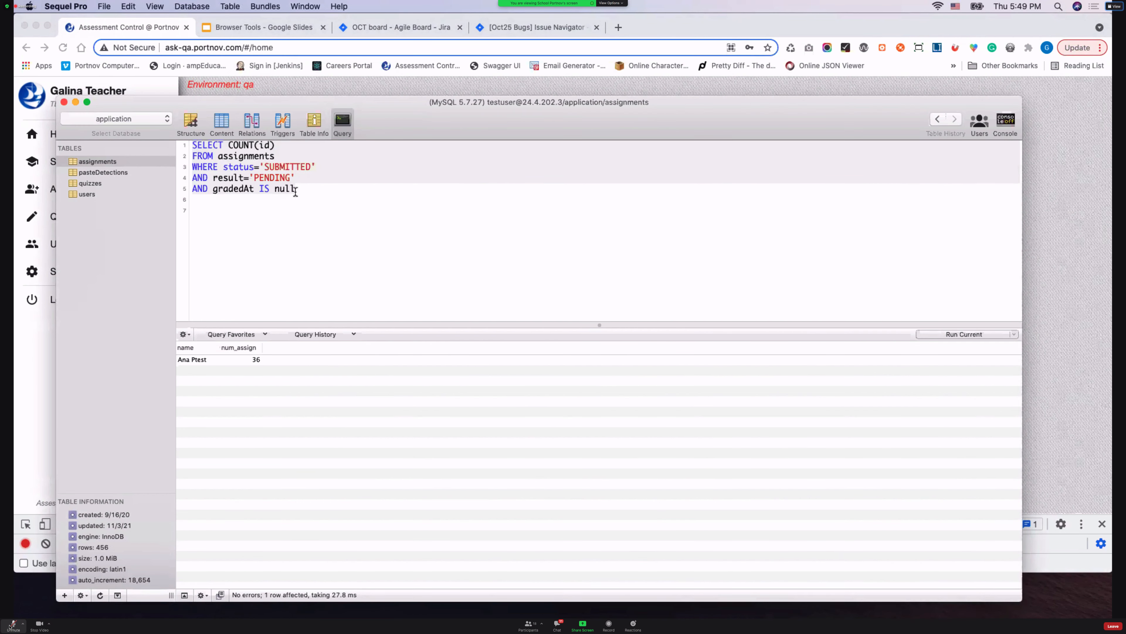
Step: Run the reformatted COUNT(id) query and uncover the New Submissions figures on the web page for comparison
{"action": "triple_click", "coordinate": [286, 190]}
{"action": "left_click_drag", "start_coordinate": [286, 189], "coordinate": [284, 145]}
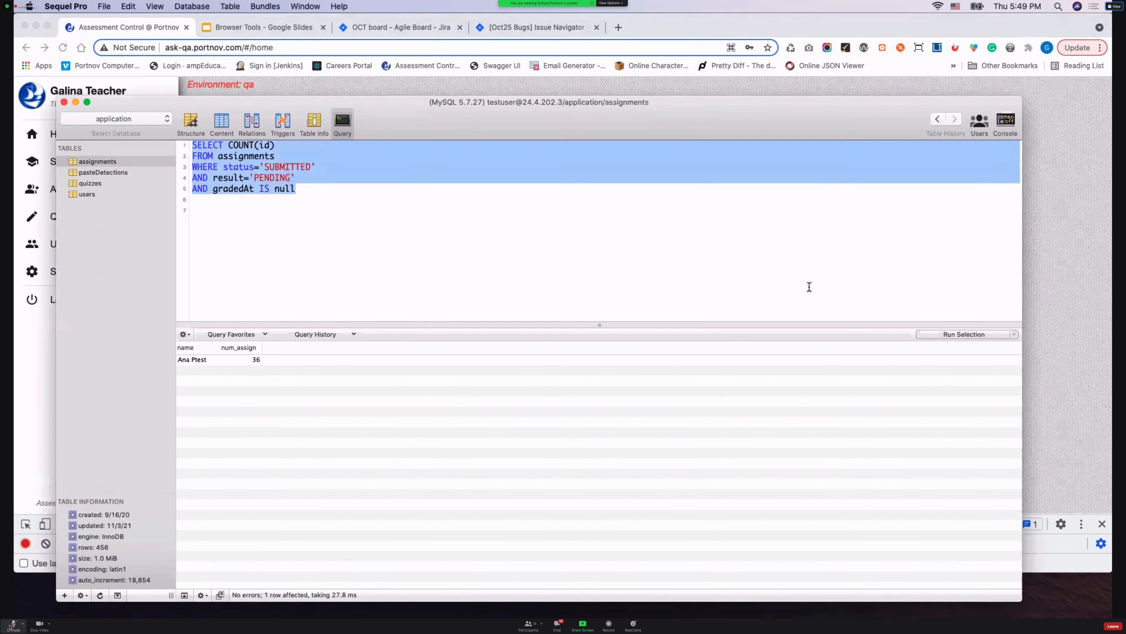
{"action": "left_click", "coordinate": [921, 334]}
{"action": "left_click_drag", "start_coordinate": [735, 110], "coordinate": [748, 191]}
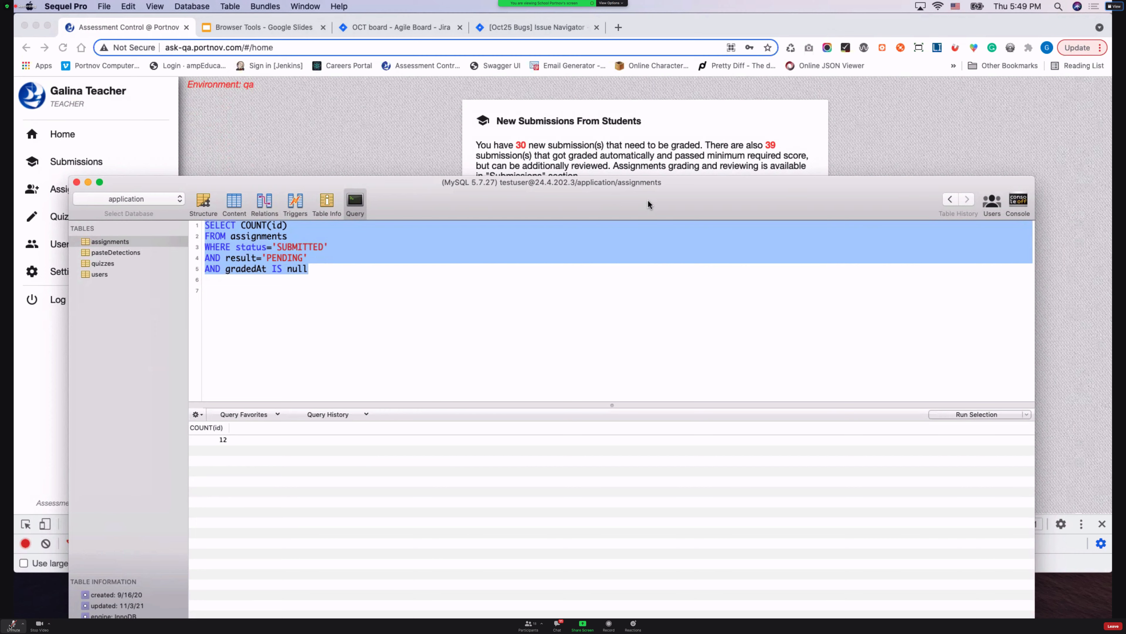
{"action": "left_click_drag", "start_coordinate": [645, 209], "coordinate": [648, 181]}
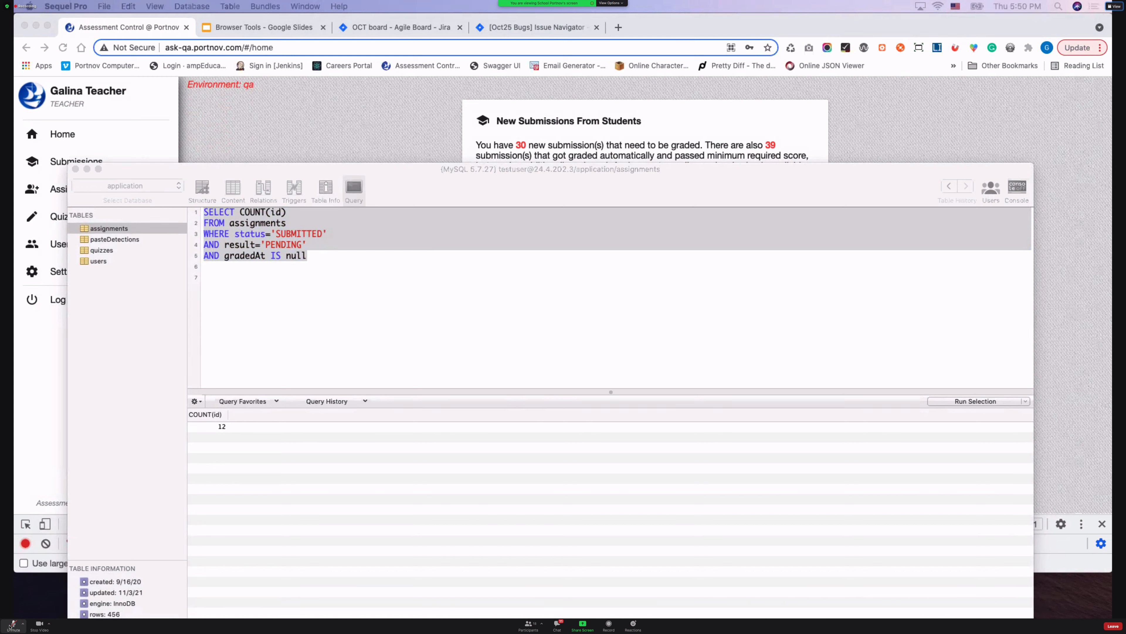
Step: Paste a second query below the first, counting all assignments where `gradedBy` = "NONE" and result = "PENDING"
{"action": "left_click", "coordinate": [346, 272]}
{"action": "left_click", "coordinate": [348, 273]}
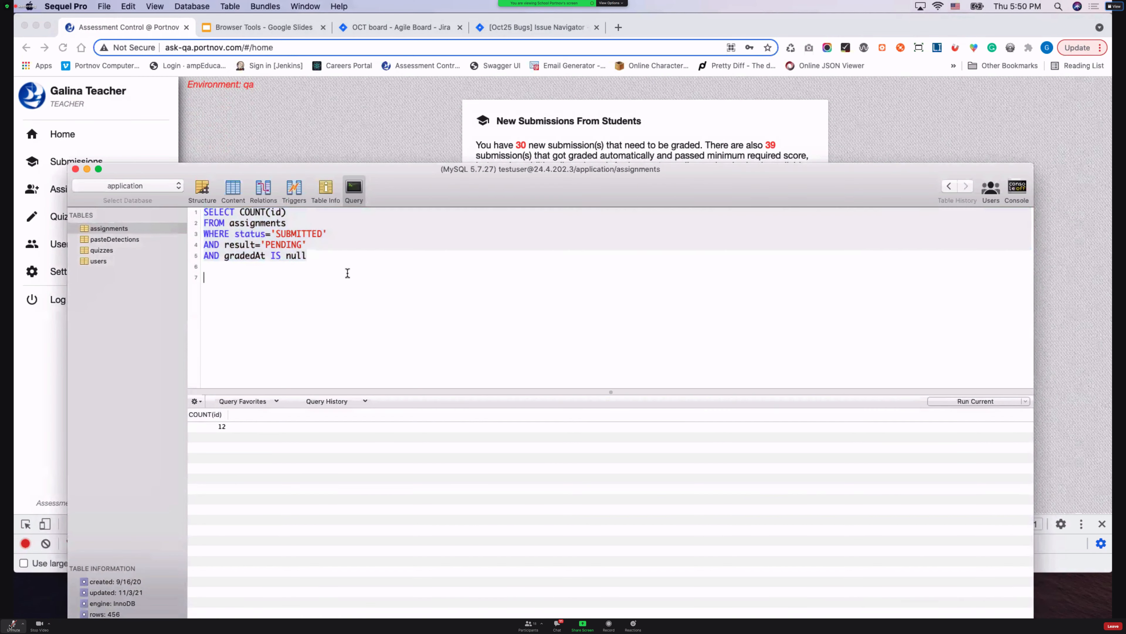
{"action": "key", "text": "Return"}
{"action": "key", "text": "cmd+v"}
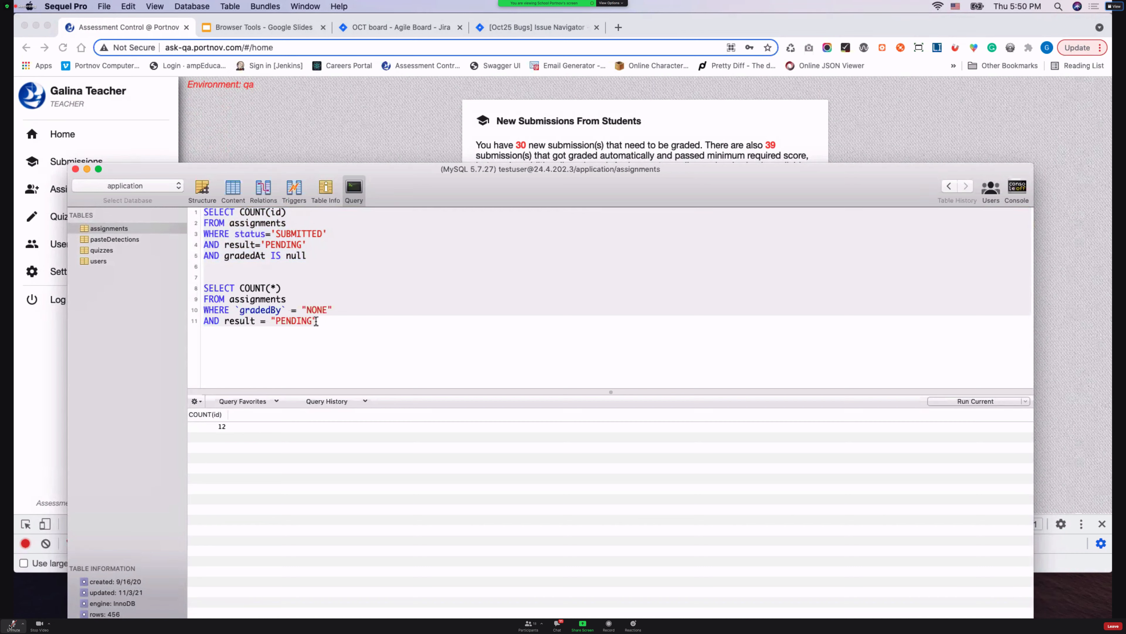
Step: Run only the COUNT(*) query with the `gradedBy` condition and move the window to show its full result area
{"action": "left_click_drag", "start_coordinate": [317, 322], "coordinate": [203, 288]}
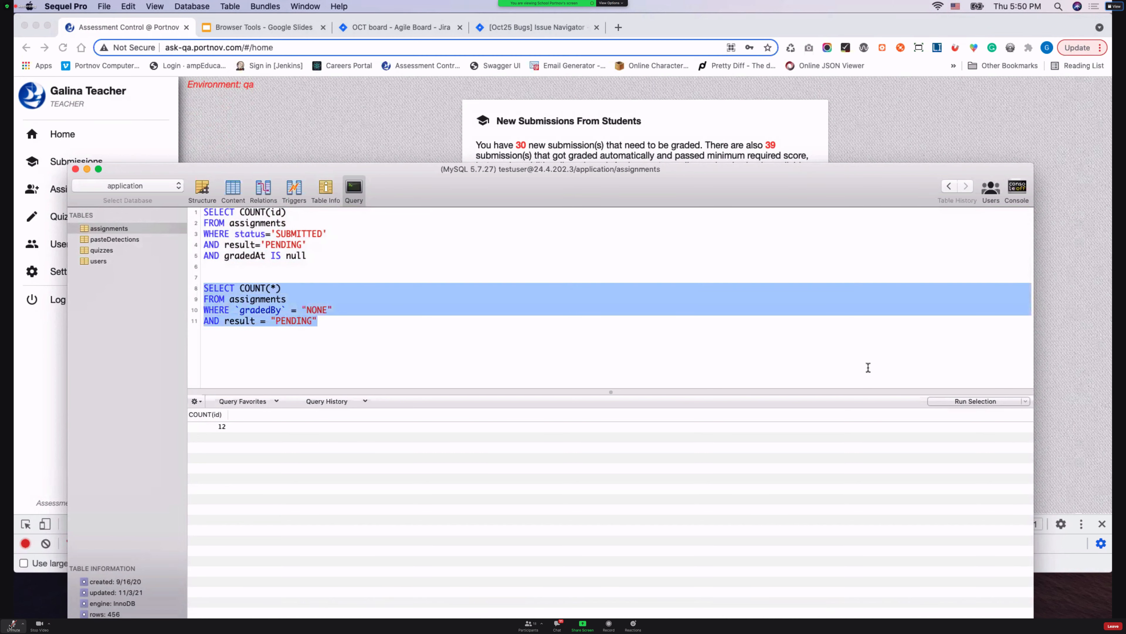
{"action": "left_click", "coordinate": [979, 404]}
{"action": "left_click_drag", "start_coordinate": [803, 186], "coordinate": [818, 139]}
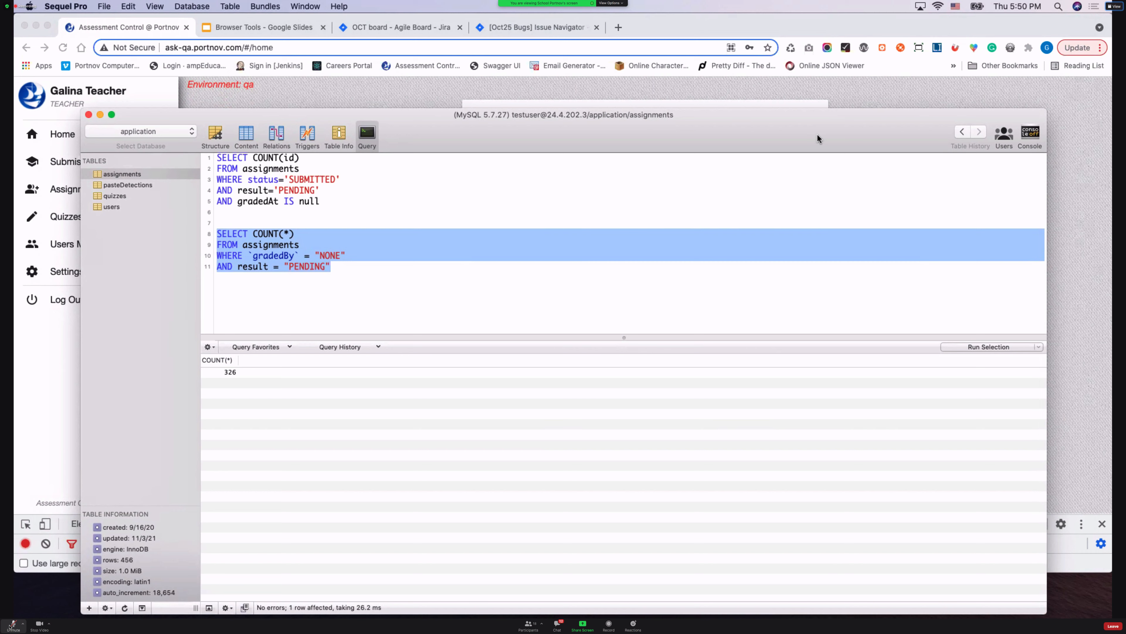
Step: Review the assignments table's field definitions, then bring up its records in a repositioned window
{"action": "left_click", "coordinate": [215, 134]}
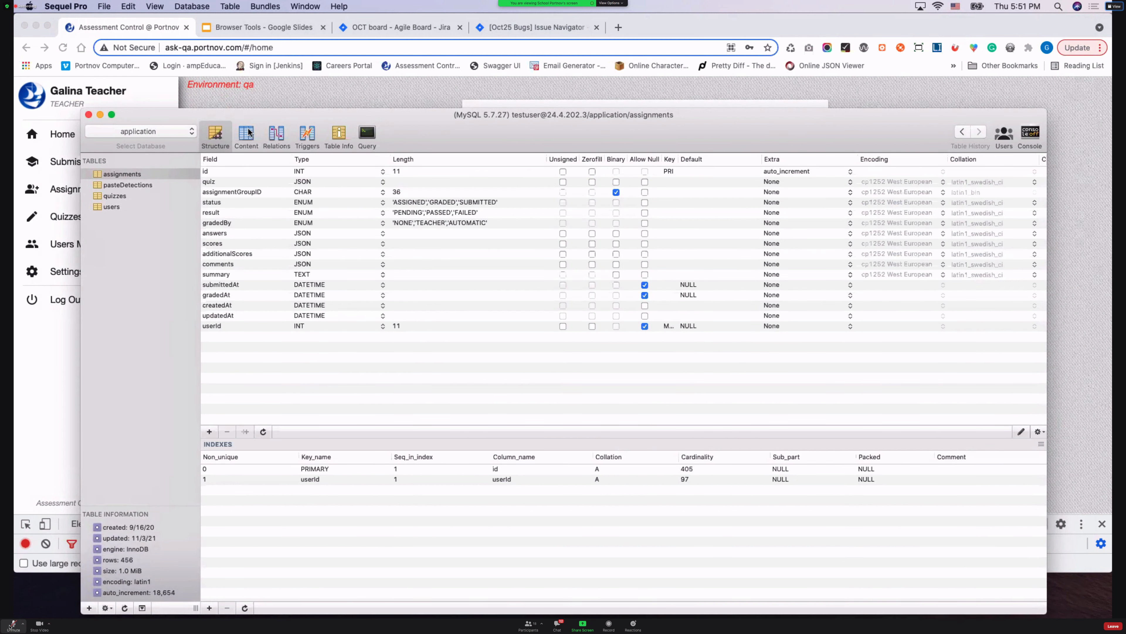
{"action": "left_click", "coordinate": [124, 173]}
{"action": "left_click", "coordinate": [246, 134]}
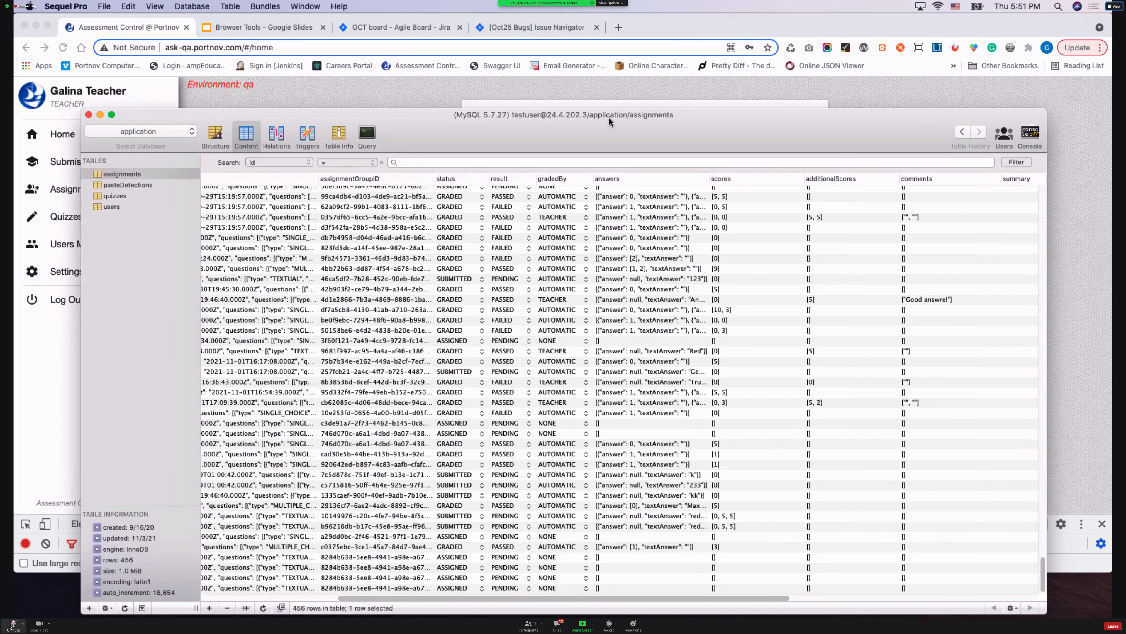
{"action": "left_click_drag", "start_coordinate": [610, 115], "coordinate": [548, 21]}
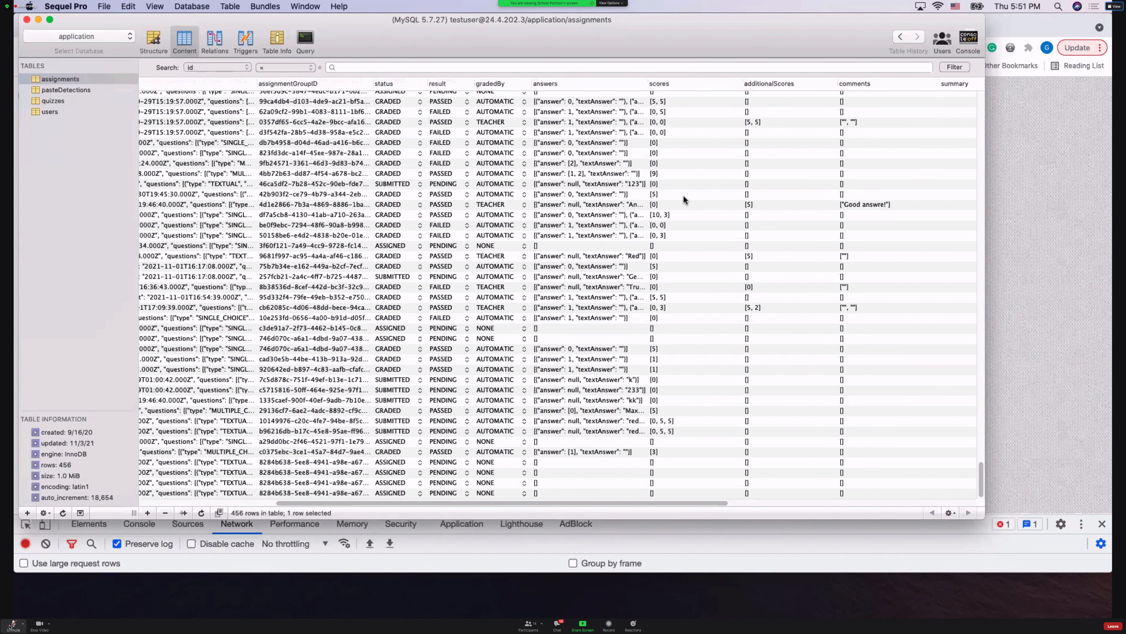
Step: Examine the status, result and gradedBy values across the assignments records, going back to older quizzes and returning to the newest
{"action": "scroll", "coordinate": [683, 195], "scroll_direction": "up", "scroll_amount": 3}
{"action": "scroll", "coordinate": [683, 196], "scroll_direction": "up", "scroll_amount": 5}
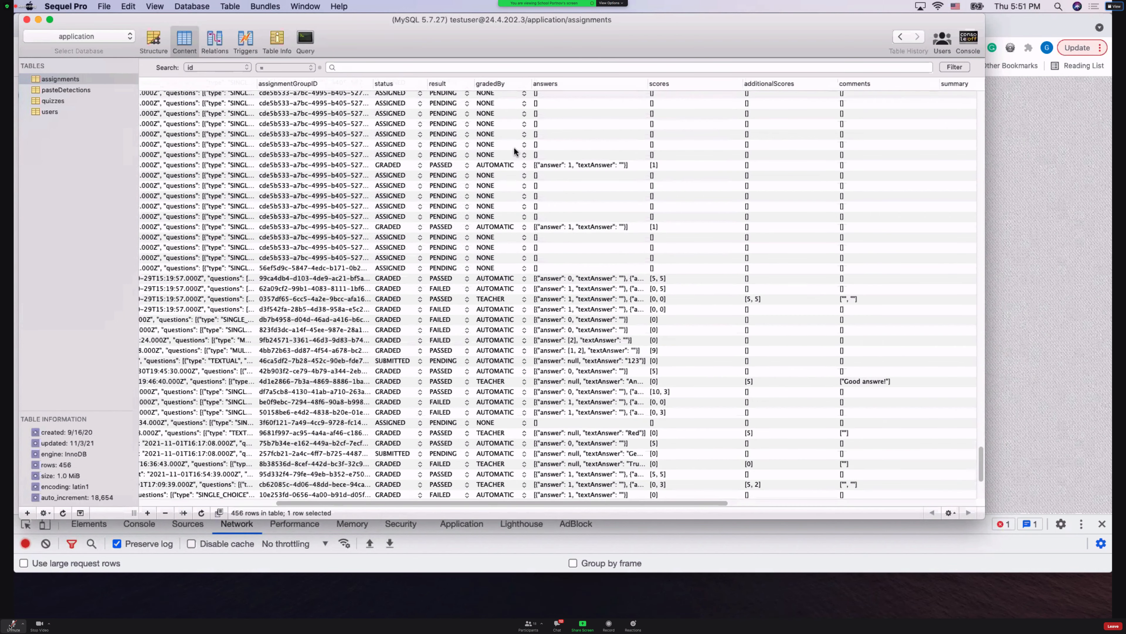
{"action": "left_click_drag", "start_coordinate": [504, 502], "coordinate": [284, 520]}
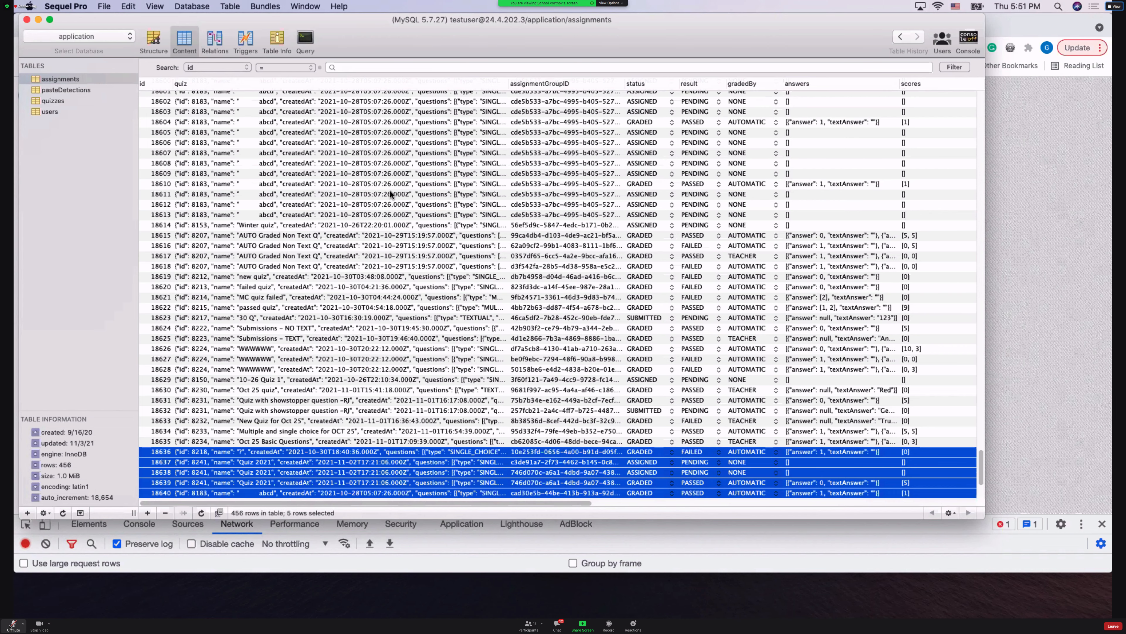
{"action": "scroll", "coordinate": [391, 194], "scroll_direction": "down", "scroll_amount": 1}
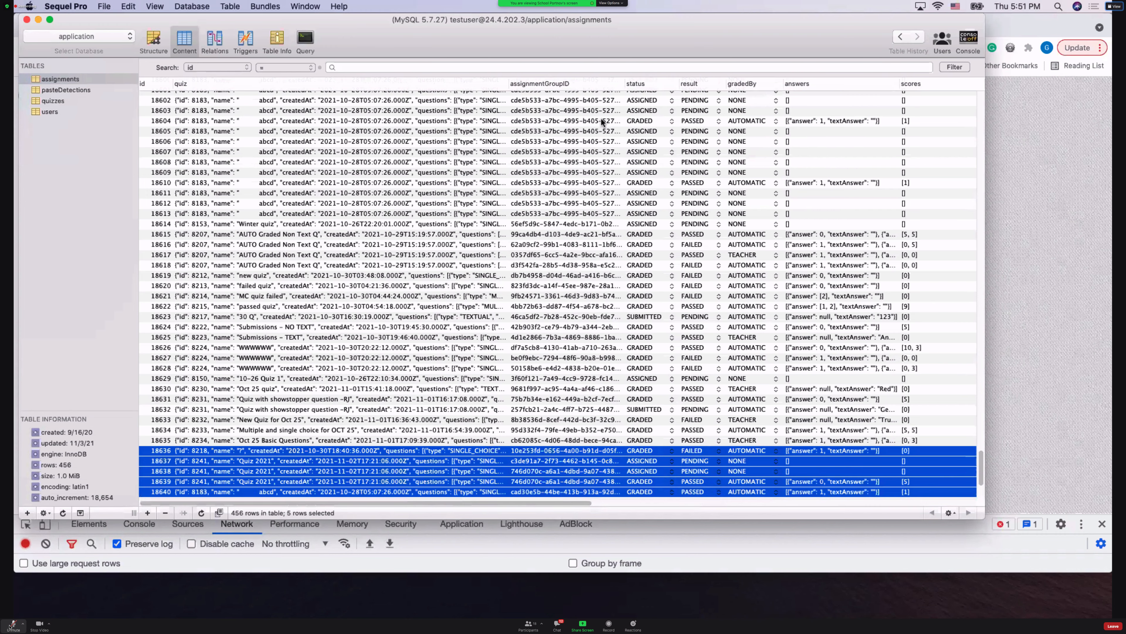
{"action": "scroll", "coordinate": [603, 122], "scroll_direction": "up", "scroll_amount": 10}
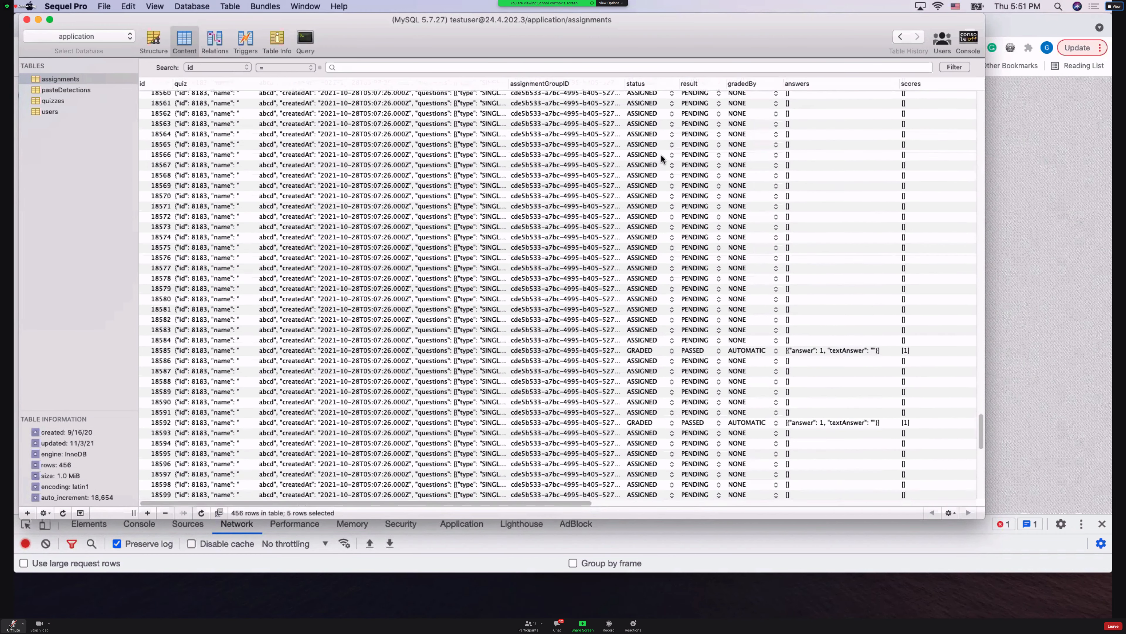
{"action": "scroll", "coordinate": [728, 142], "scroll_direction": "up", "scroll_amount": 12}
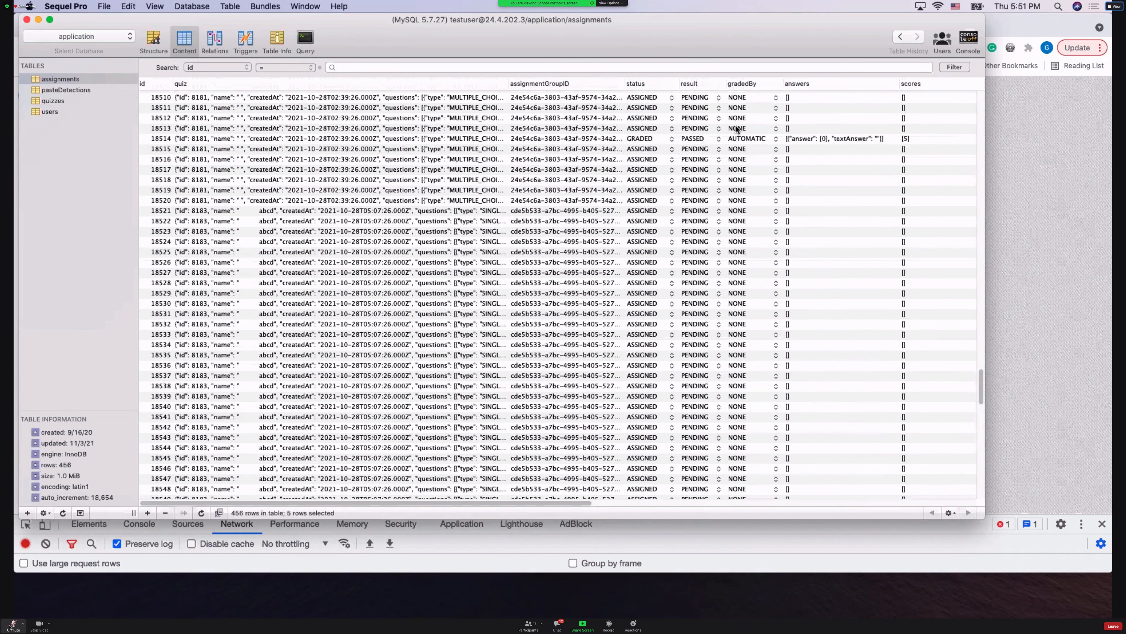
{"action": "scroll", "coordinate": [736, 128], "scroll_direction": "up", "scroll_amount": 20}
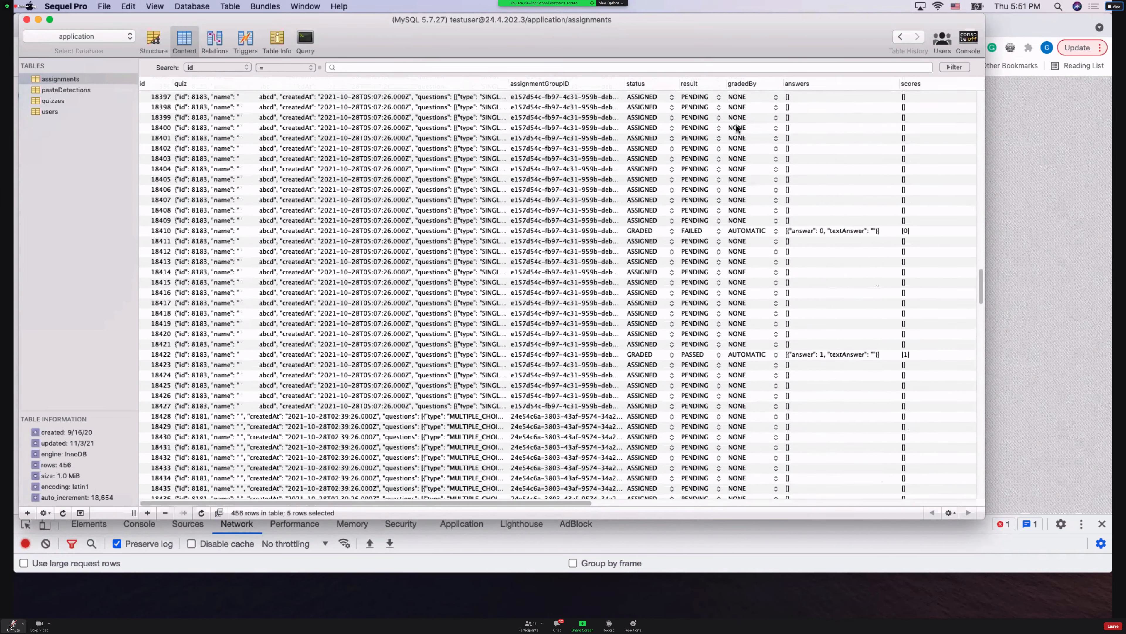
{"action": "scroll", "coordinate": [736, 129], "scroll_direction": "up", "scroll_amount": 20}
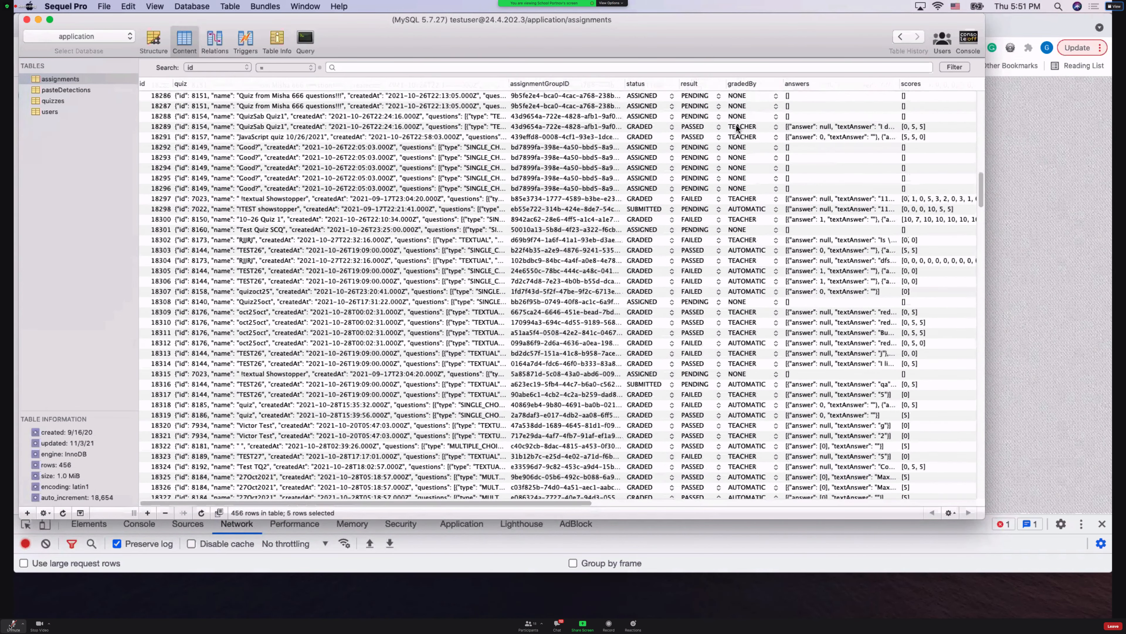
{"action": "scroll", "coordinate": [737, 129], "scroll_direction": "up", "scroll_amount": 10}
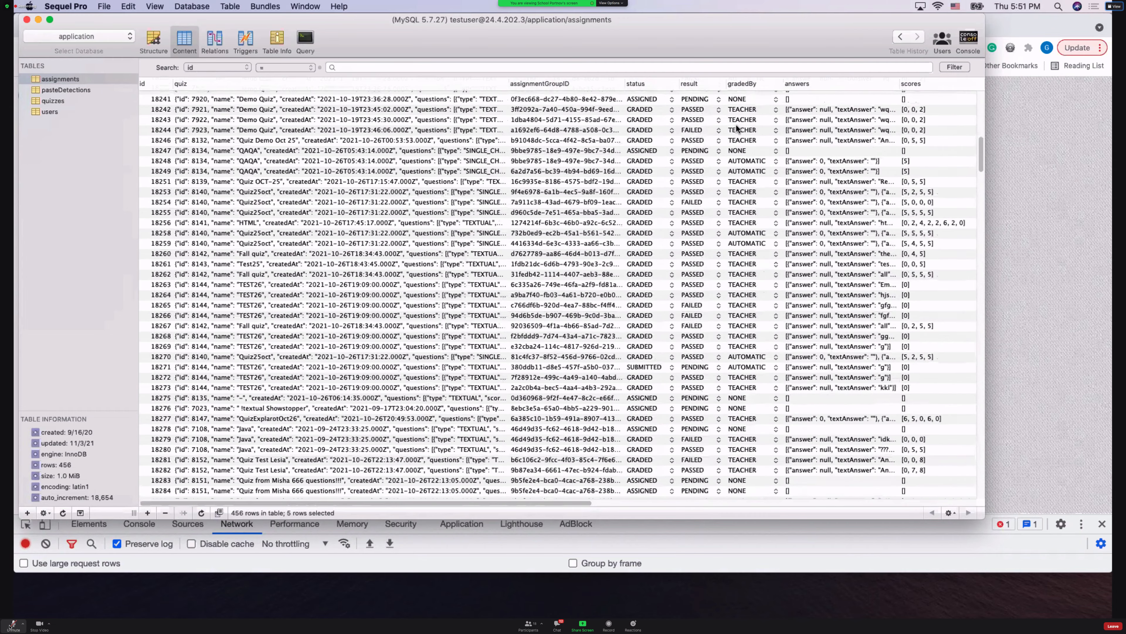
{"action": "scroll", "coordinate": [760, 397], "scroll_direction": "down", "scroll_amount": 10}
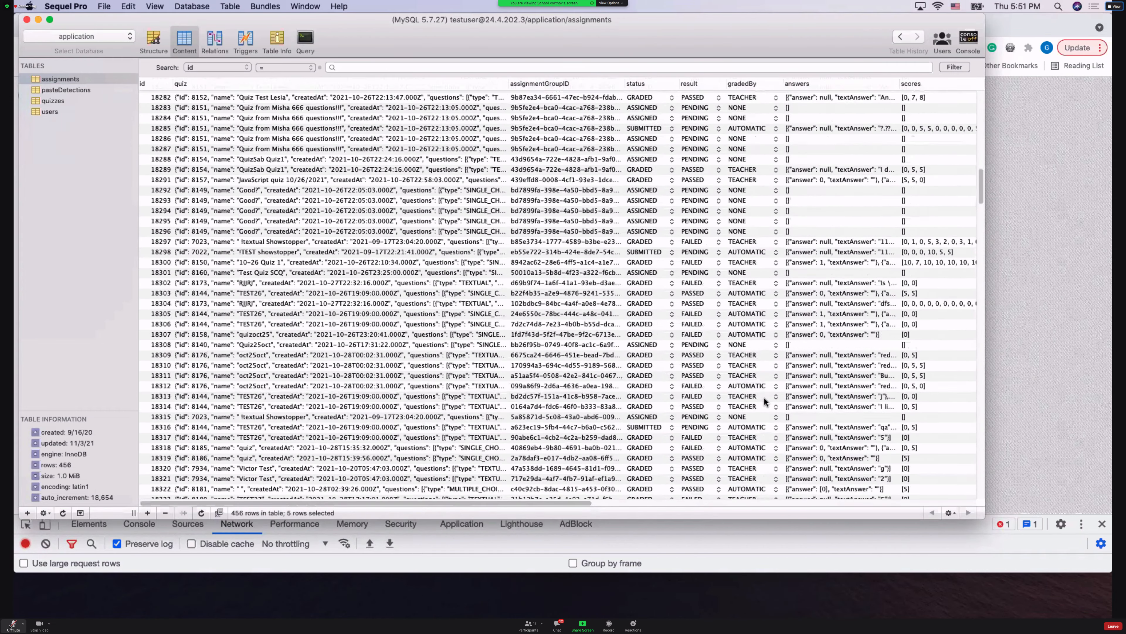
{"action": "scroll", "coordinate": [764, 400], "scroll_direction": "down", "scroll_amount": 9}
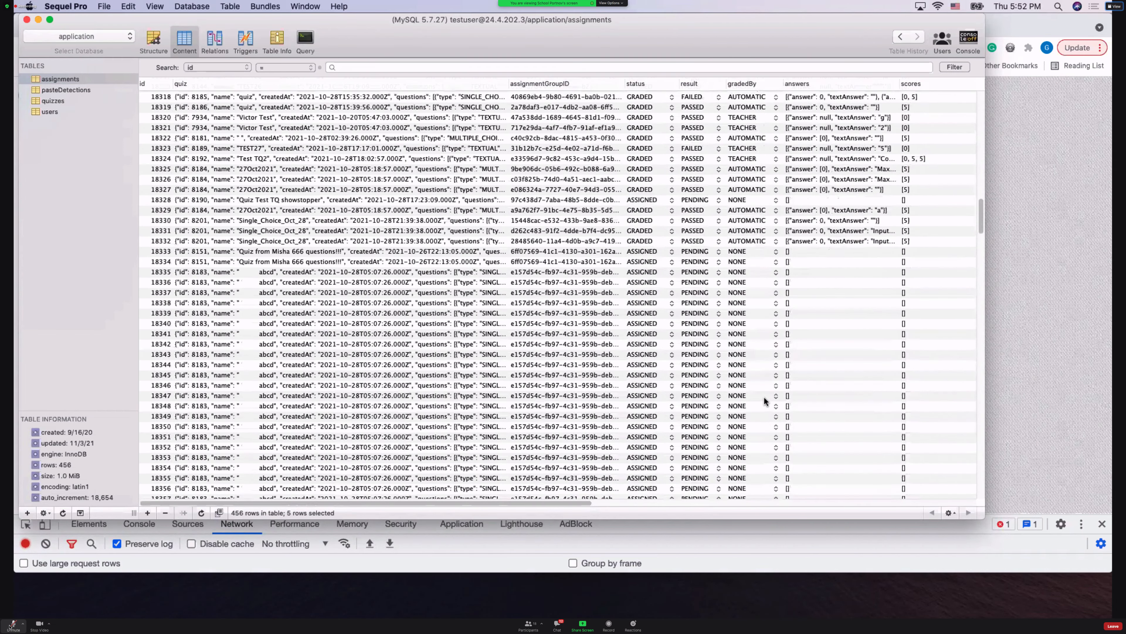
{"action": "scroll", "coordinate": [764, 401], "scroll_direction": "down", "scroll_amount": 20}
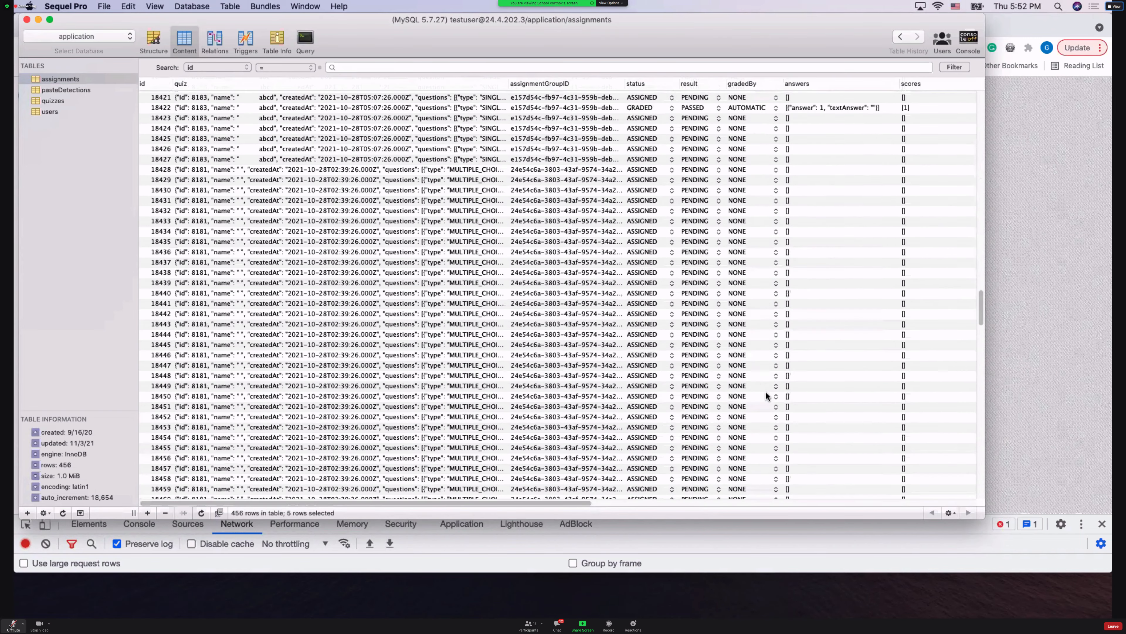
{"action": "scroll", "coordinate": [766, 392], "scroll_direction": "down", "scroll_amount": 20}
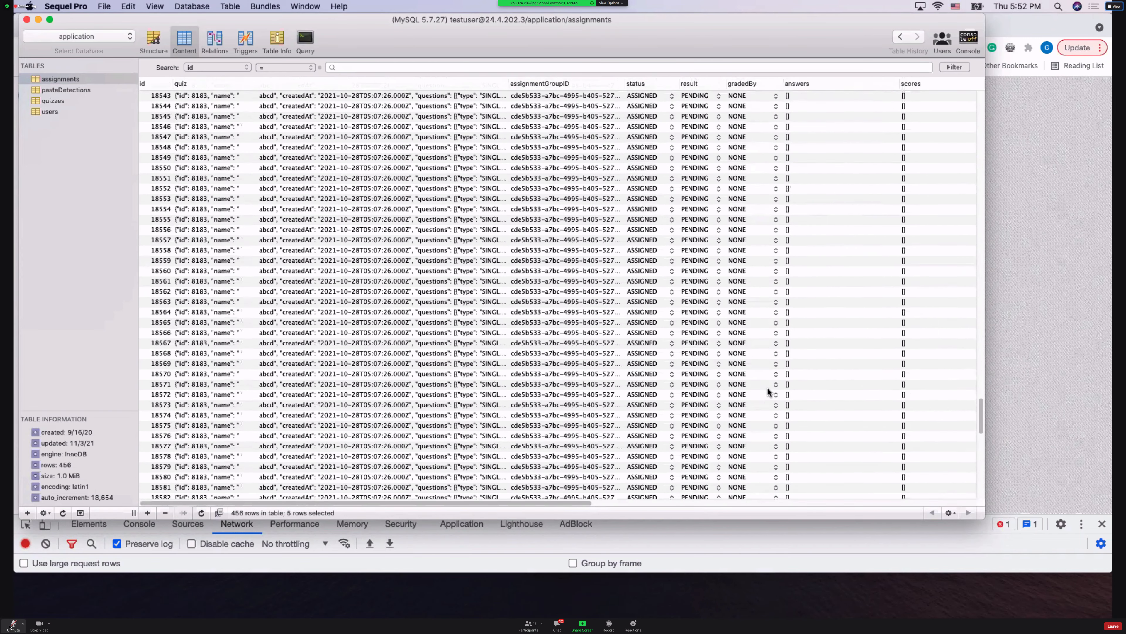
{"action": "scroll", "coordinate": [767, 388], "scroll_direction": "down", "scroll_amount": 14}
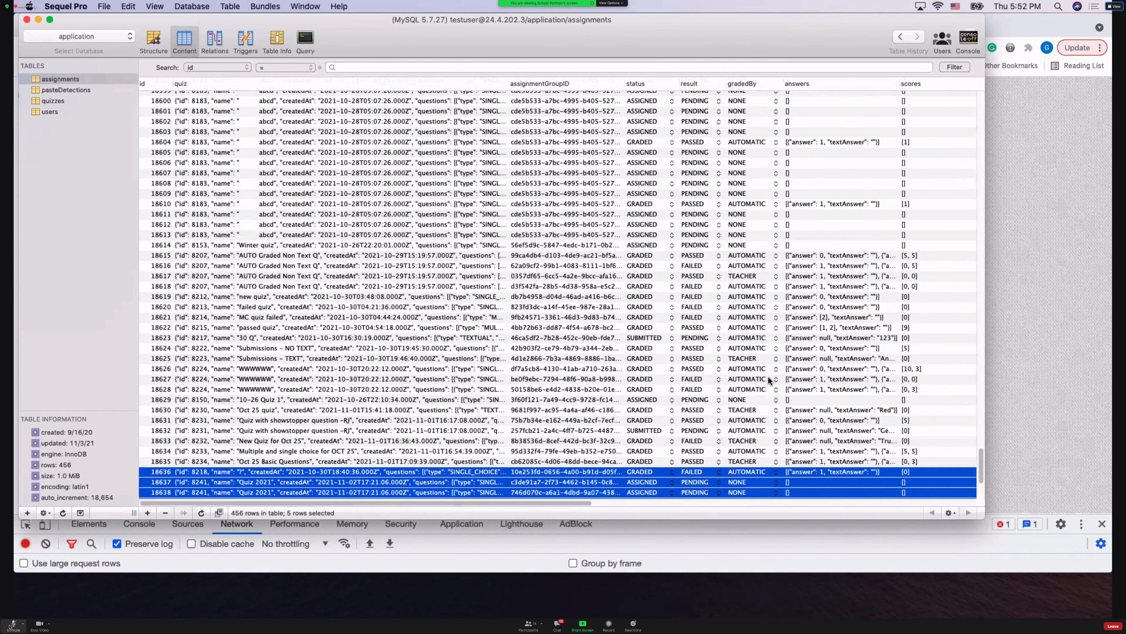
Step: Examine the block of ASSIGNED records with gradedBy NONE, including their submittedAt and gradedAt values
{"action": "scroll", "coordinate": [768, 380], "scroll_direction": "up", "scroll_amount": 18}
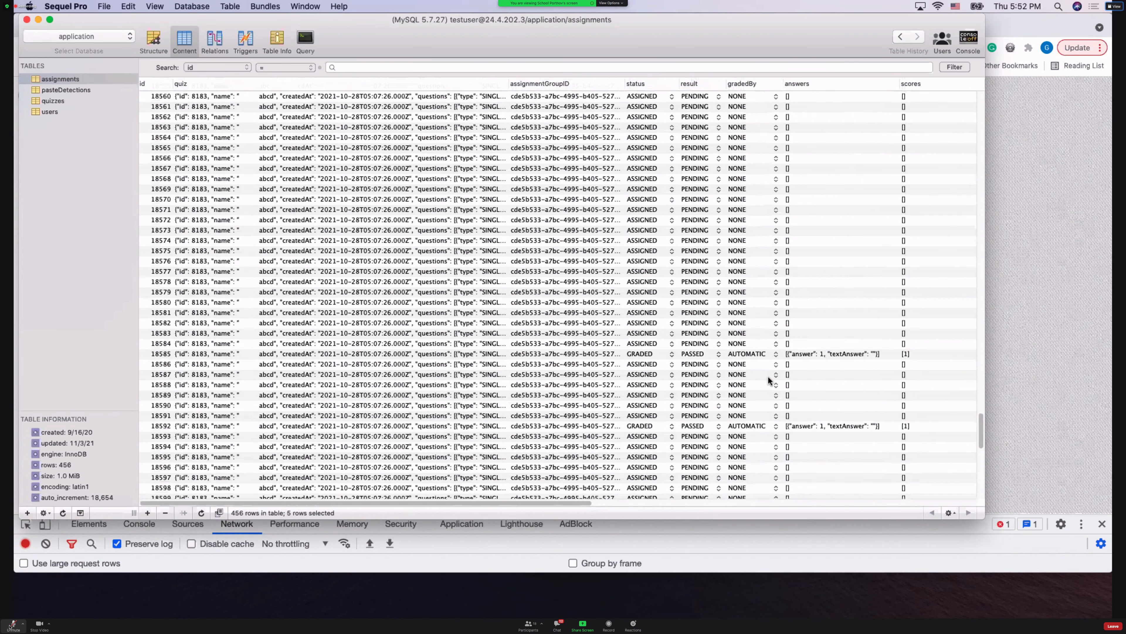
{"action": "scroll", "coordinate": [767, 375], "scroll_direction": "up", "scroll_amount": 20}
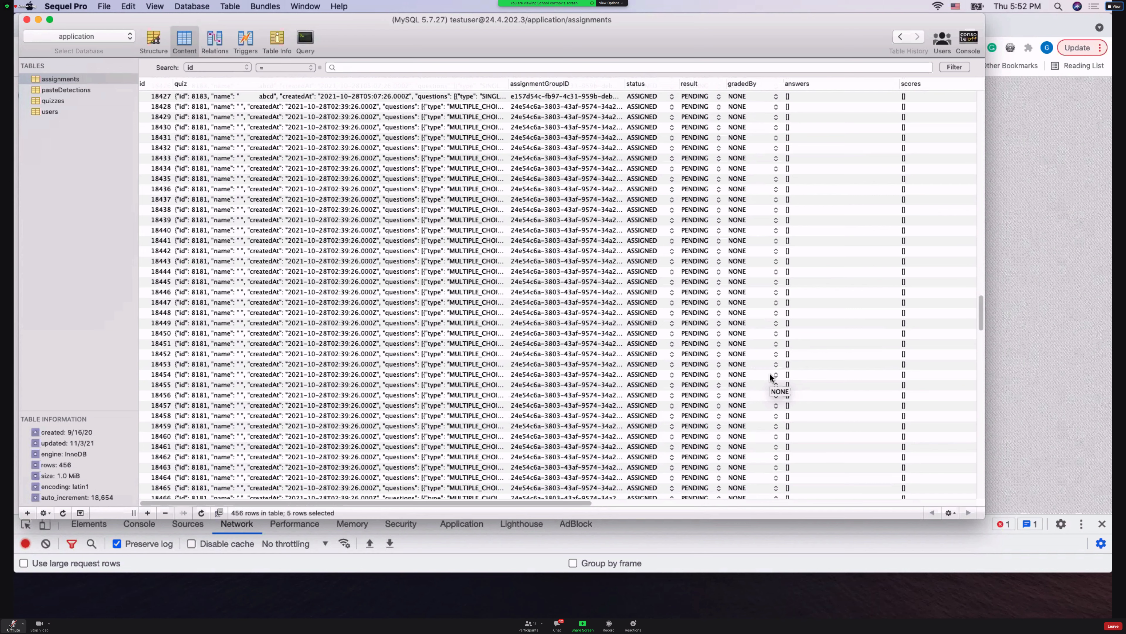
{"action": "scroll", "coordinate": [735, 177], "scroll_direction": "up", "scroll_amount": 1}
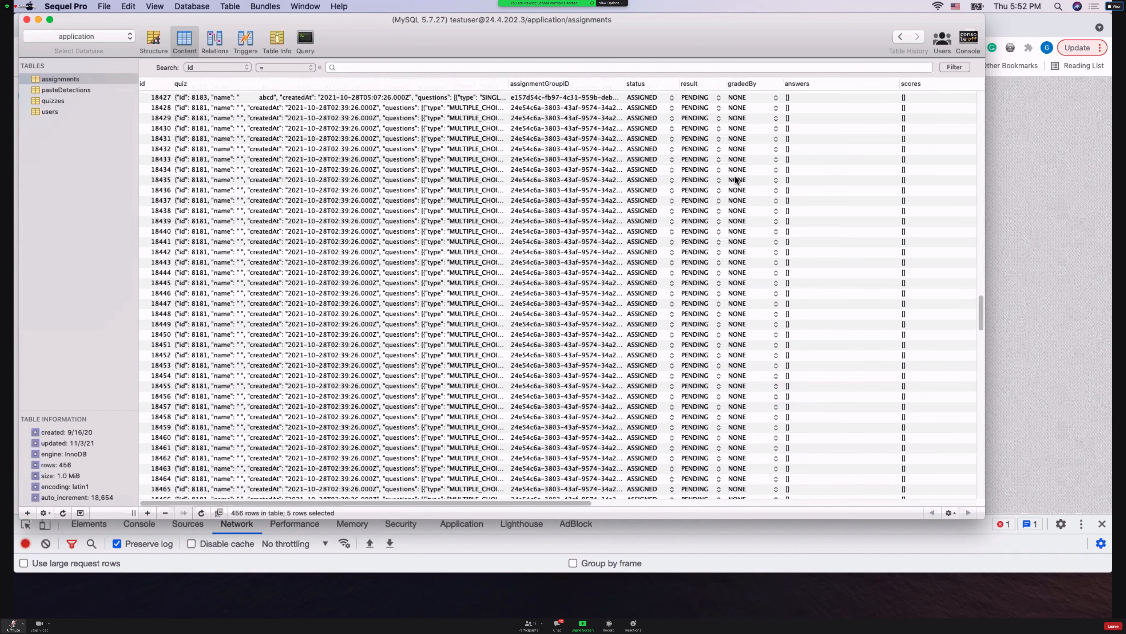
{"action": "scroll", "coordinate": [736, 180], "scroll_direction": "up", "scroll_amount": 10}
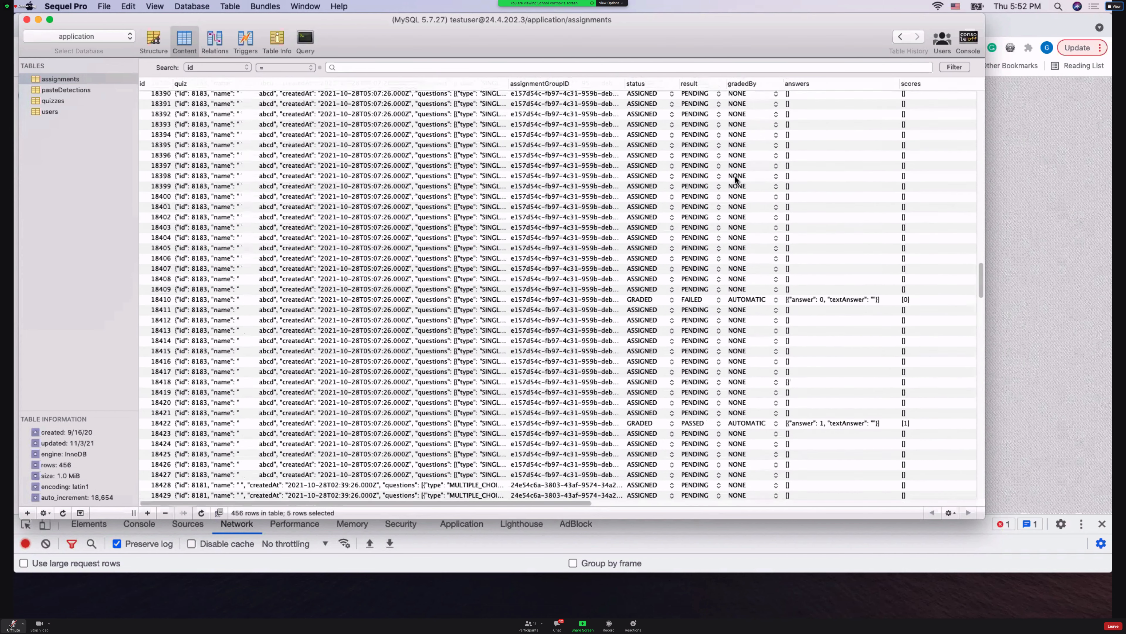
{"action": "scroll", "coordinate": [736, 179], "scroll_direction": "up", "scroll_amount": 4}
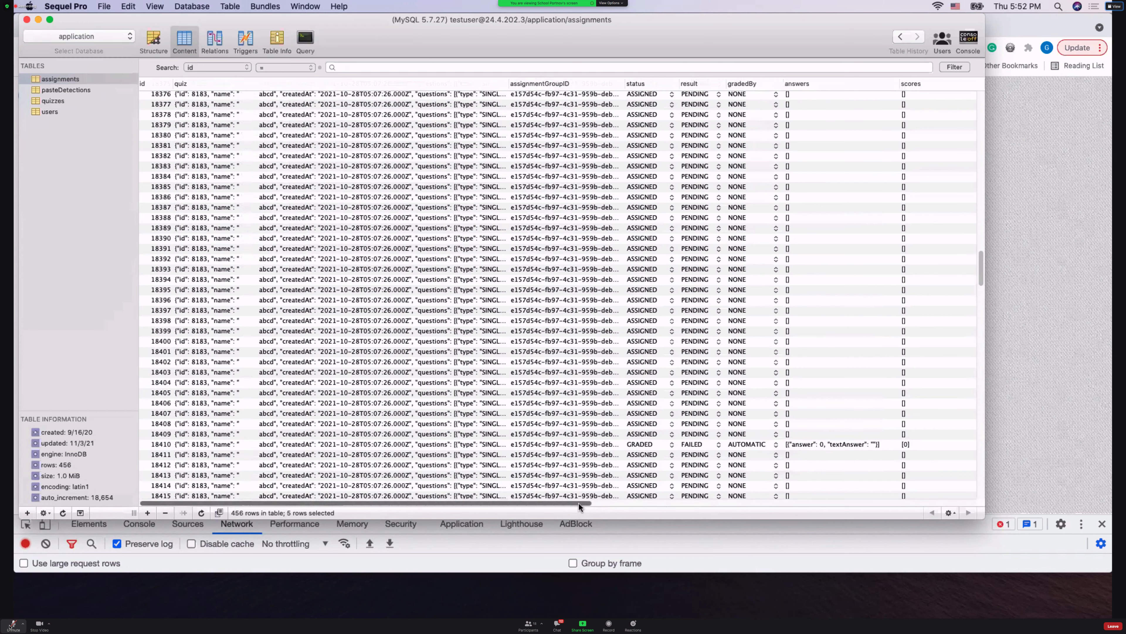
{"action": "left_click_drag", "start_coordinate": [579, 502], "coordinate": [826, 506]}
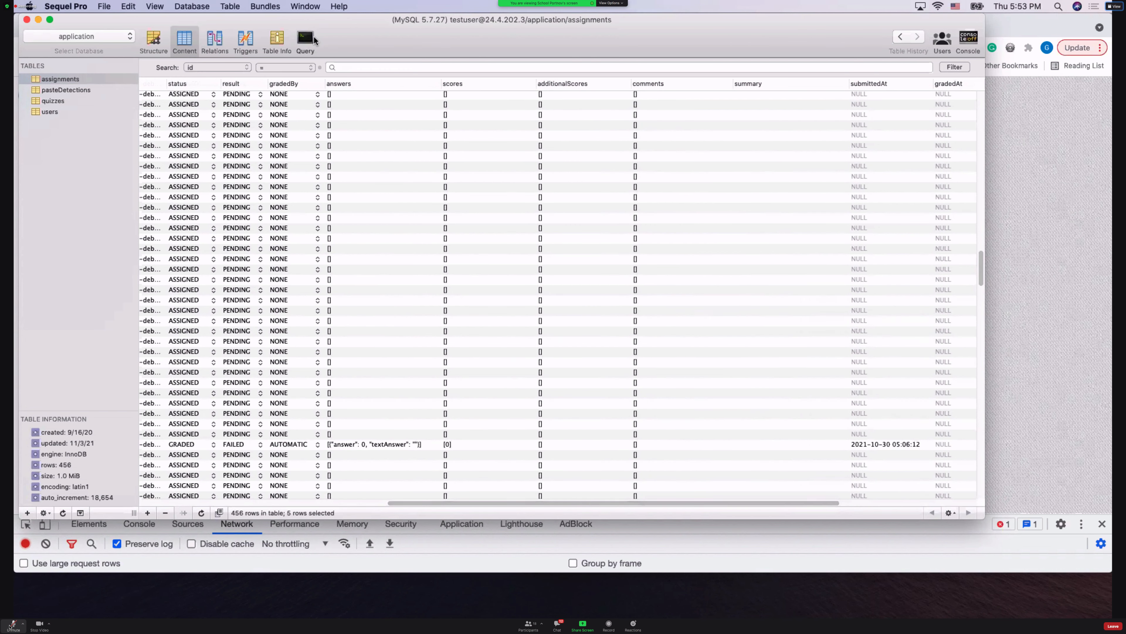
Step: Start a third query below the existing two in the query editor: SELECT COUNT(id) FROM assignments
{"action": "left_click", "coordinate": [305, 39]}
{"action": "left_click", "coordinate": [306, 171]}
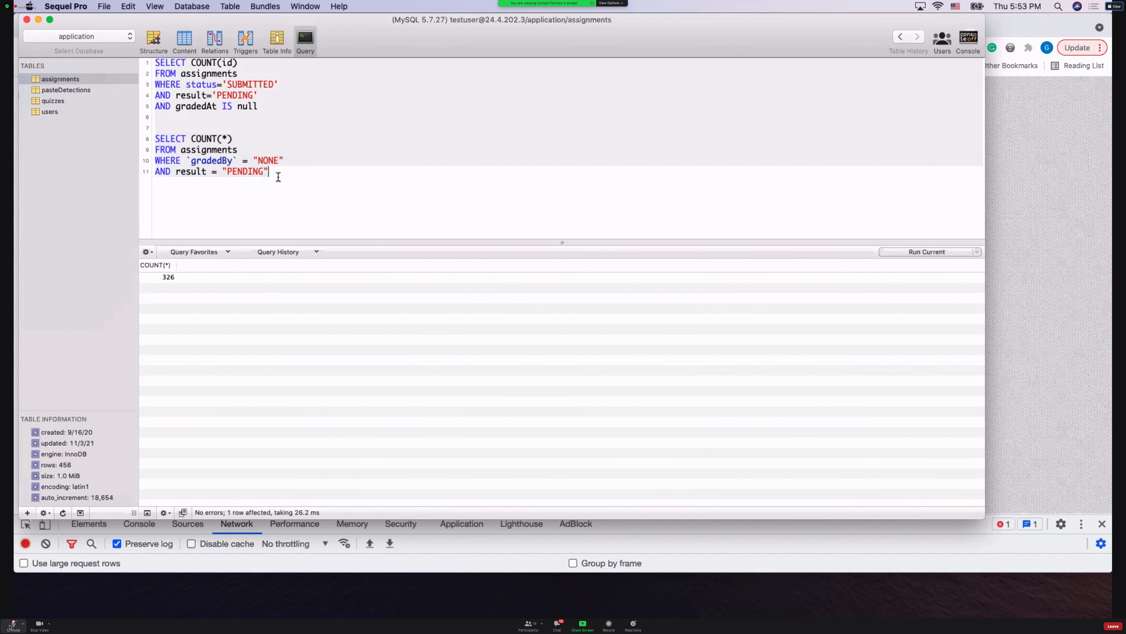
{"action": "key", "text": "Return"}
{"action": "key", "text": "Return"}
{"action": "key", "text": "Return"}
{"action": "type", "text": "SELECT"}
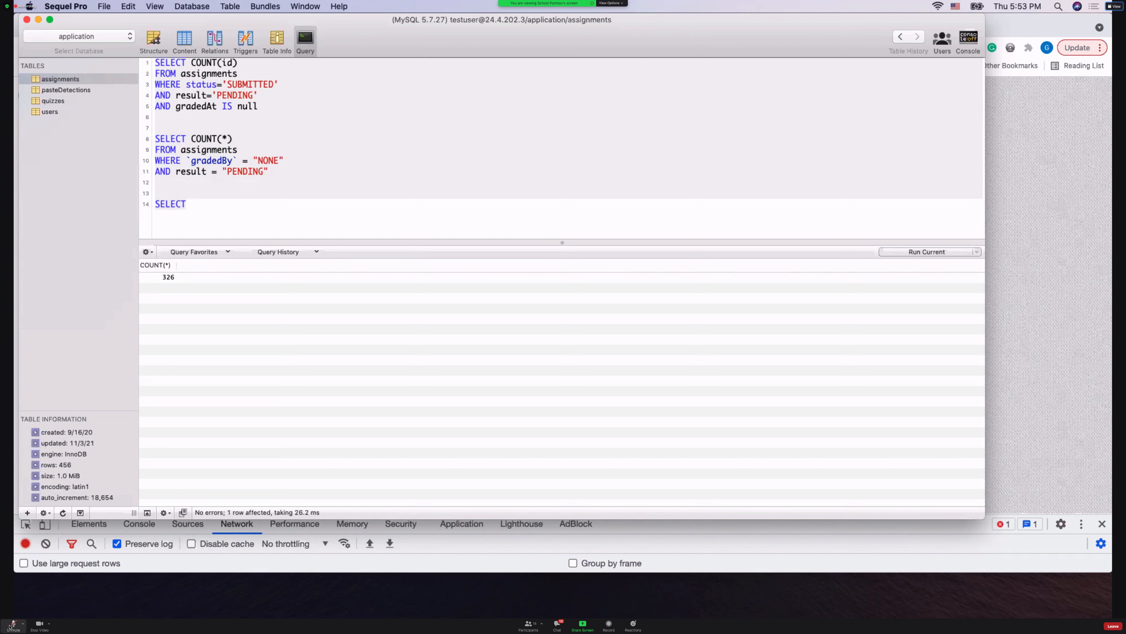
{"action": "type", "text": " COUNT(id))"}
{"action": "key", "text": "Return"}
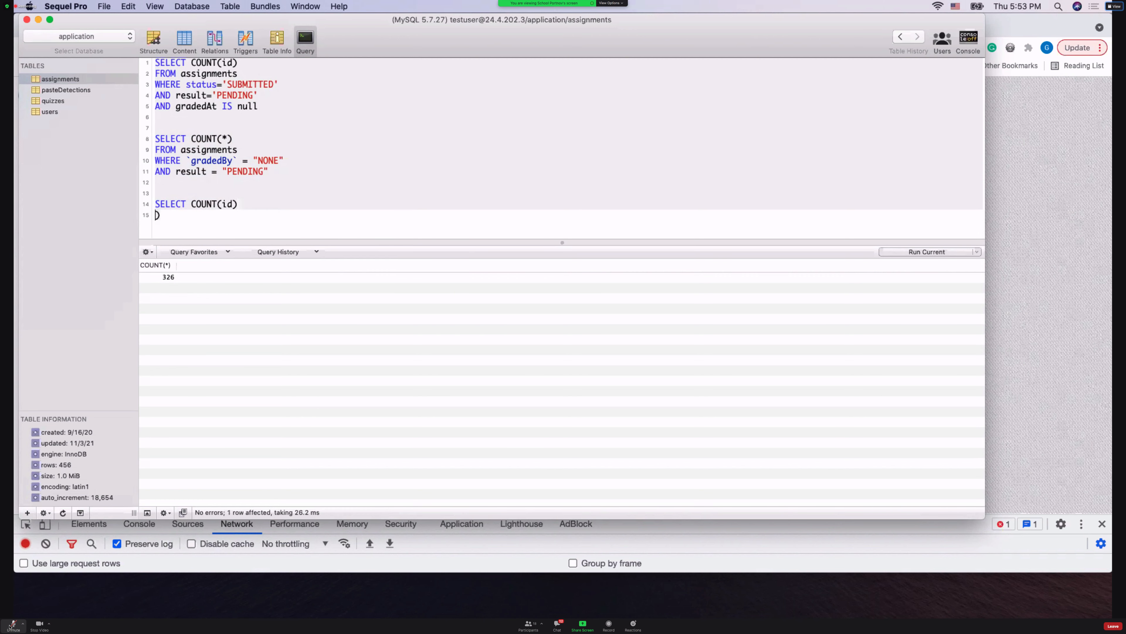
{"action": "key", "text": "Delete"}
{"action": "type", "text": "FROM assignments"}
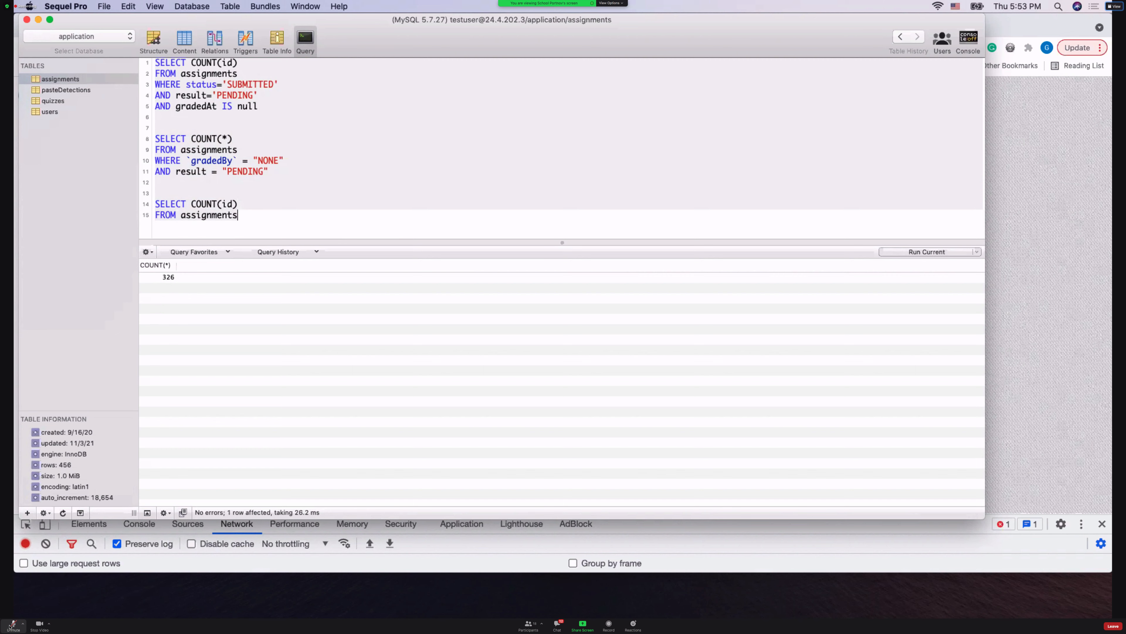
Step: Add a WHERE line to the third query, beginning its condition with the gradedBy column
{"action": "key", "text": "Return"}
{"action": "type", "text": "WHERE "}
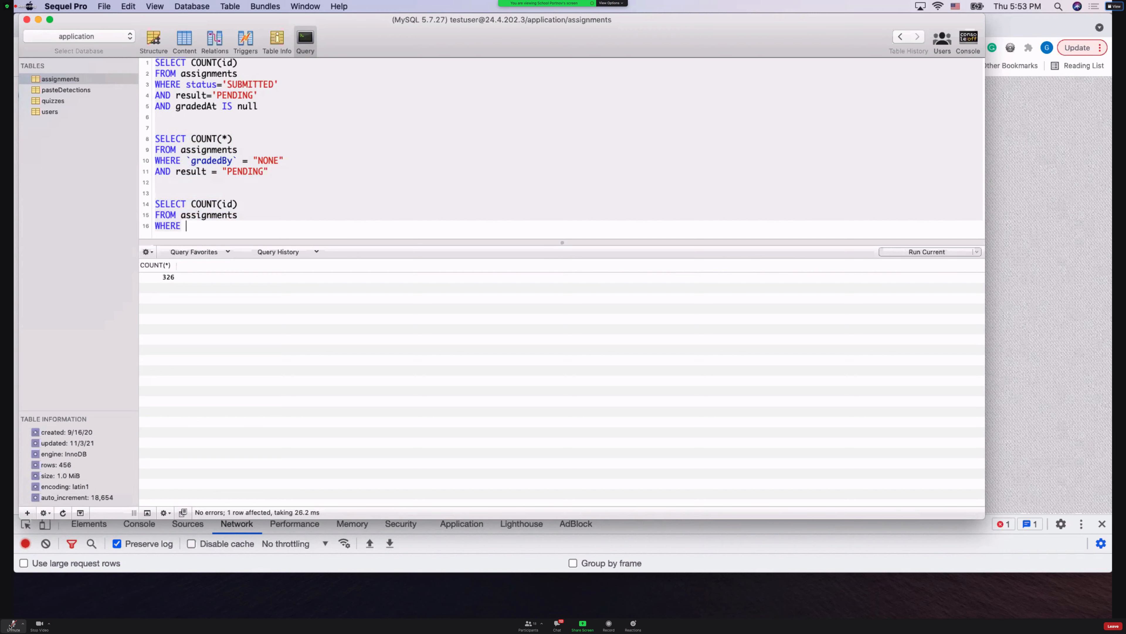
{"action": "type", "text": "gradedBy"}
Step: Compare gradedBy with status, result and answers in the assignments records, highlighting the automatically graded FAILED record
{"action": "left_click", "coordinate": [184, 39]}
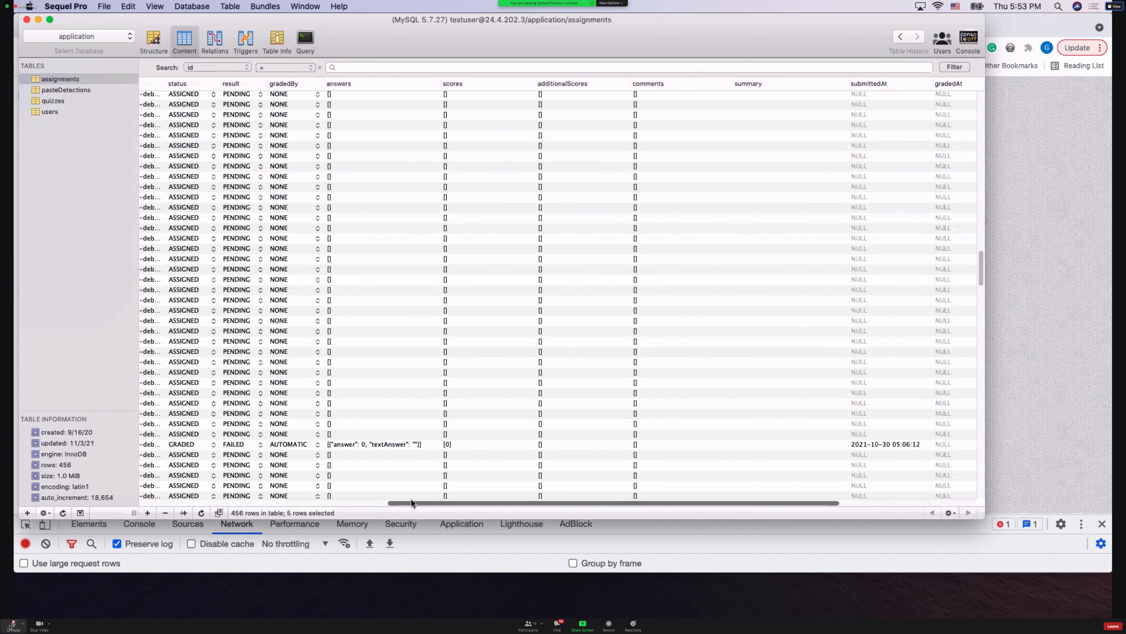
{"action": "scroll", "coordinate": [280, 492], "scroll_direction": "left", "scroll_amount": 10}
{"action": "scroll", "coordinate": [543, 418], "scroll_direction": "down", "scroll_amount": 2}
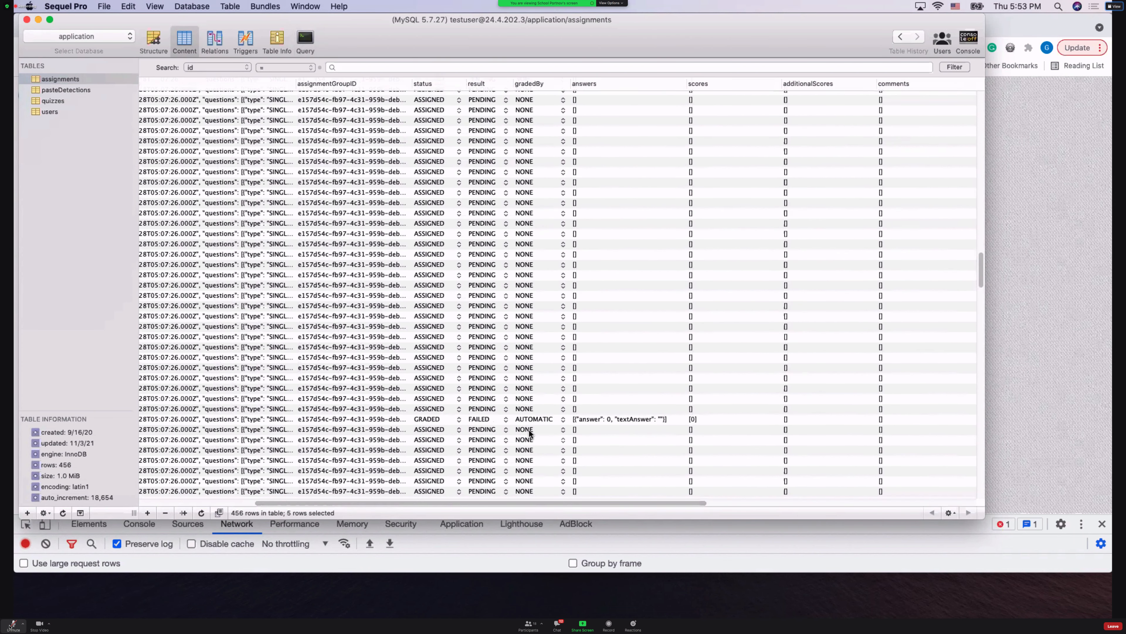
{"action": "left_click", "coordinate": [536, 419]}
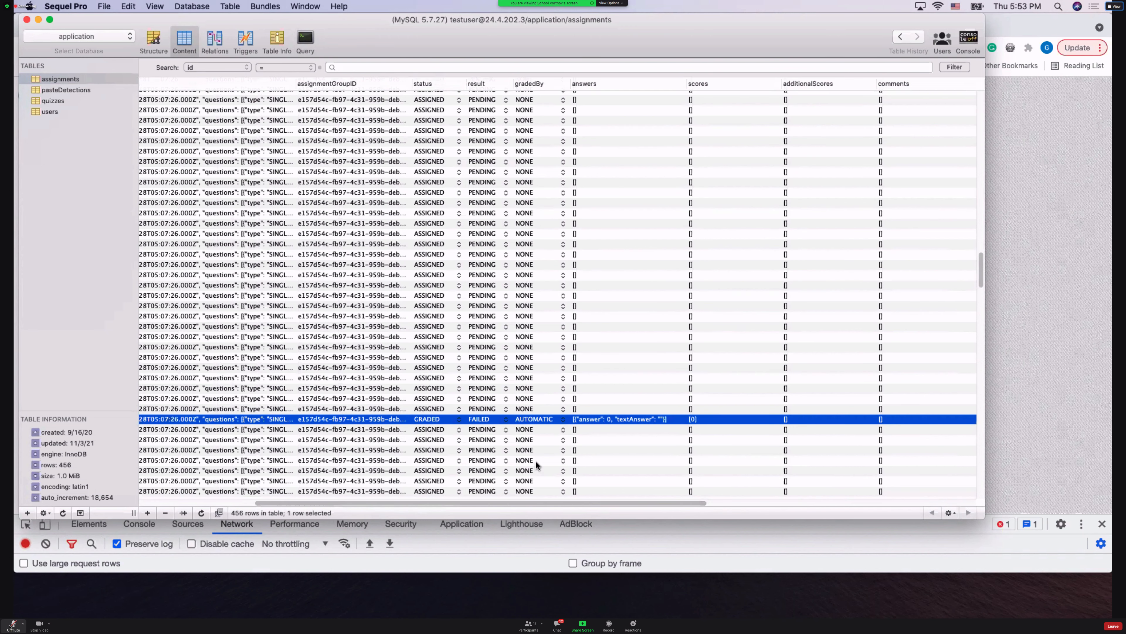
{"action": "scroll", "coordinate": [535, 462], "scroll_direction": "down", "scroll_amount": 5}
{"action": "scroll", "coordinate": [535, 464], "scroll_direction": "down", "scroll_amount": 1}
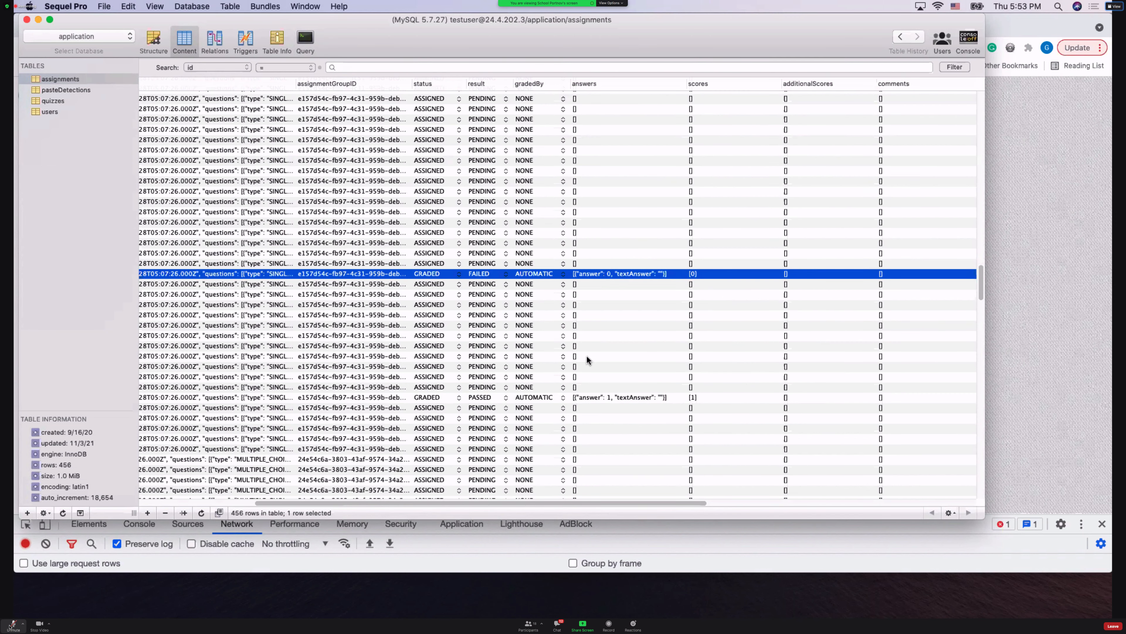
{"action": "scroll", "coordinate": [586, 358], "scroll_direction": "down", "scroll_amount": 20}
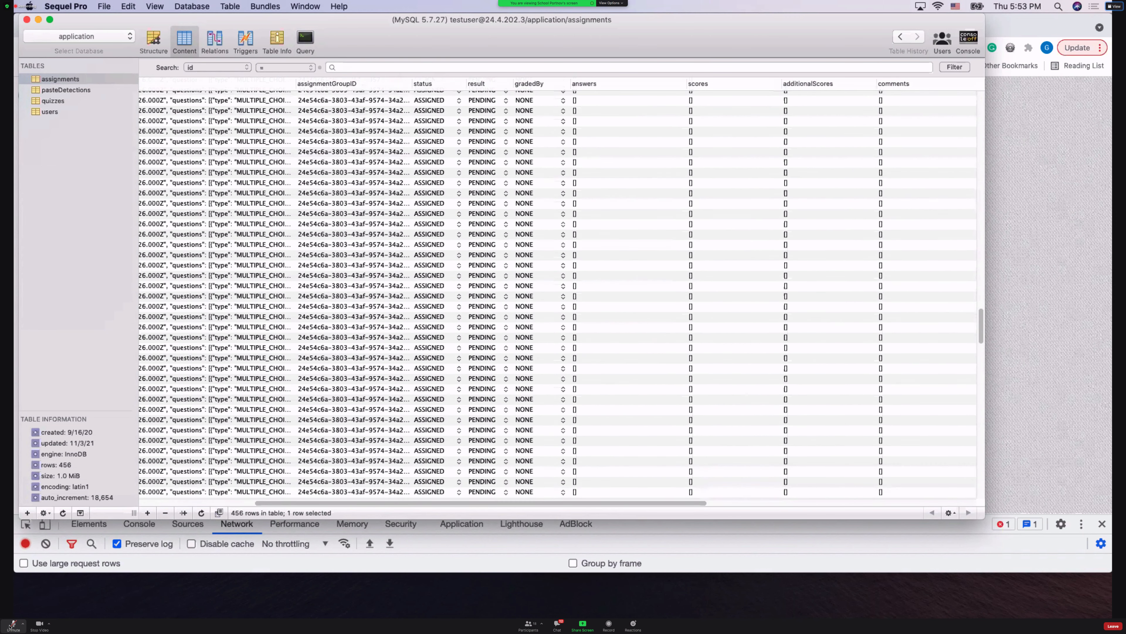
{"action": "left_click_drag", "start_coordinate": [635, 412], "coordinate": [559, 28]}
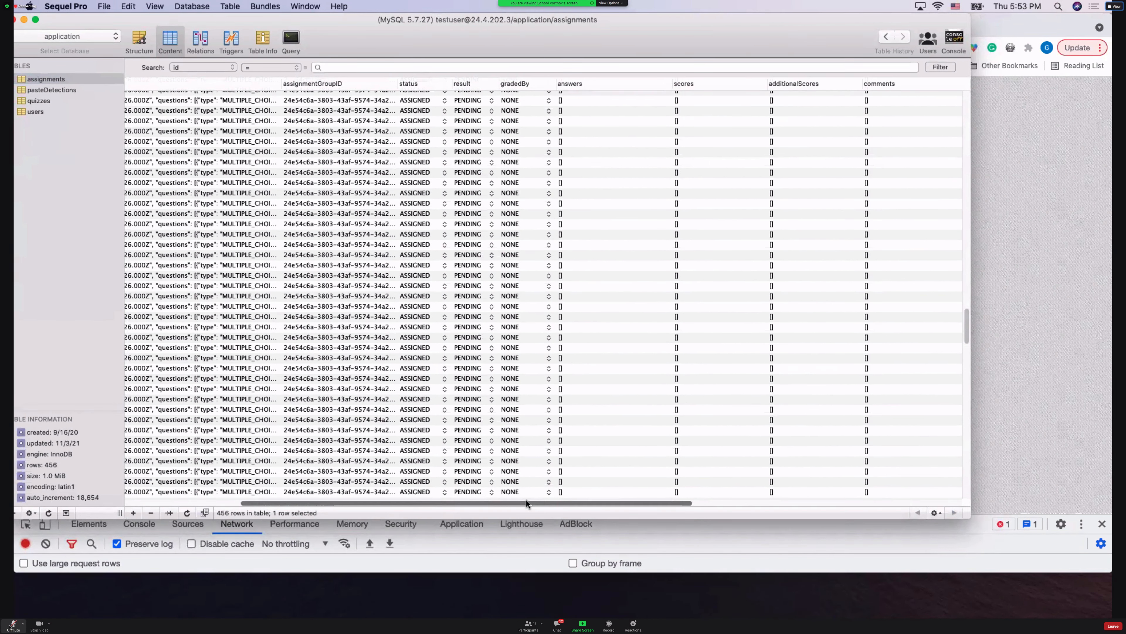
{"action": "left_click_drag", "start_coordinate": [526, 501], "coordinate": [583, 496]}
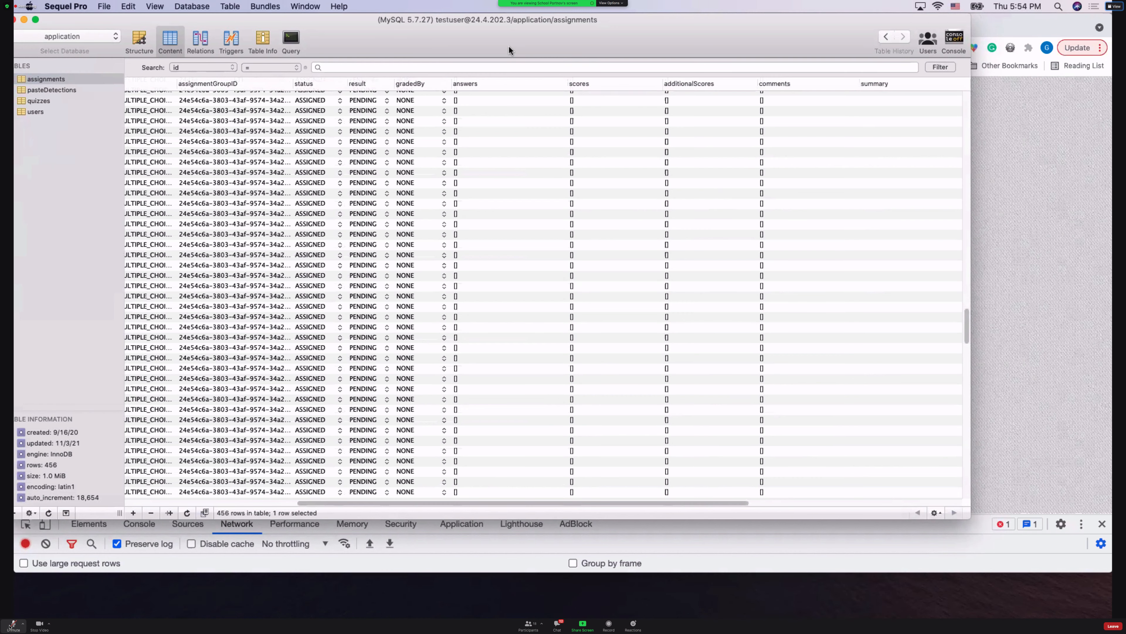
{"action": "left_click_drag", "start_coordinate": [462, 503], "coordinate": [252, 487]}
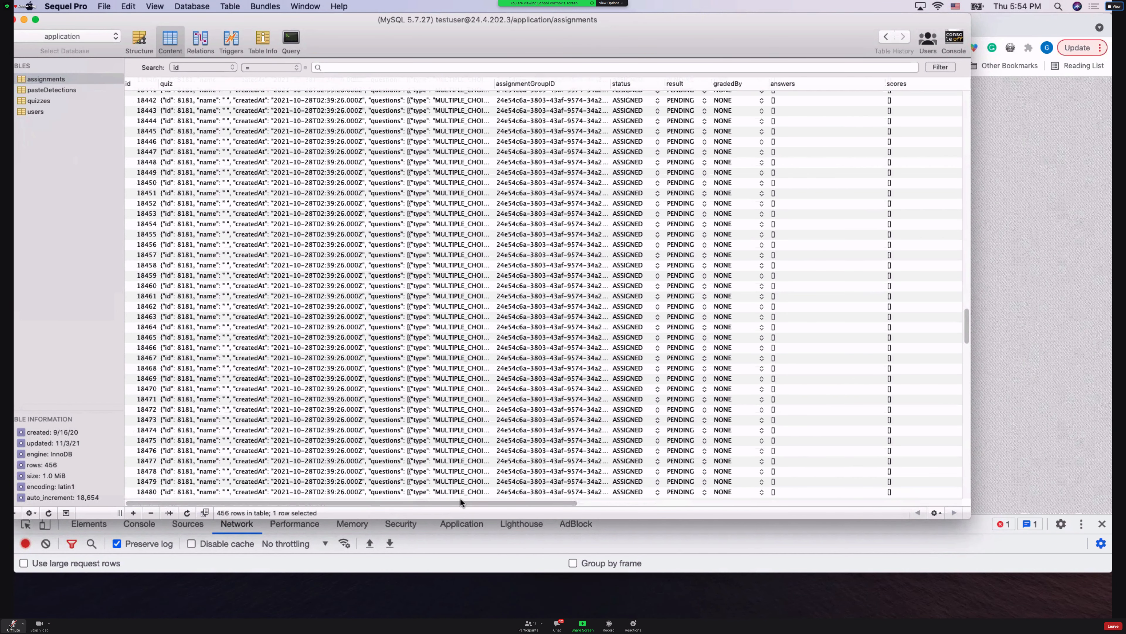
Step: Examine the status, result, gradedBy, answers and scores columns of the ASSIGNED records in the assignments table
{"action": "scroll", "coordinate": [622, 499], "scroll_direction": "right", "scroll_amount": 3}
{"action": "scroll", "coordinate": [679, 500], "scroll_direction": "right", "scroll_amount": 6}
{"action": "scroll", "coordinate": [628, 497], "scroll_direction": "left", "scroll_amount": 2}
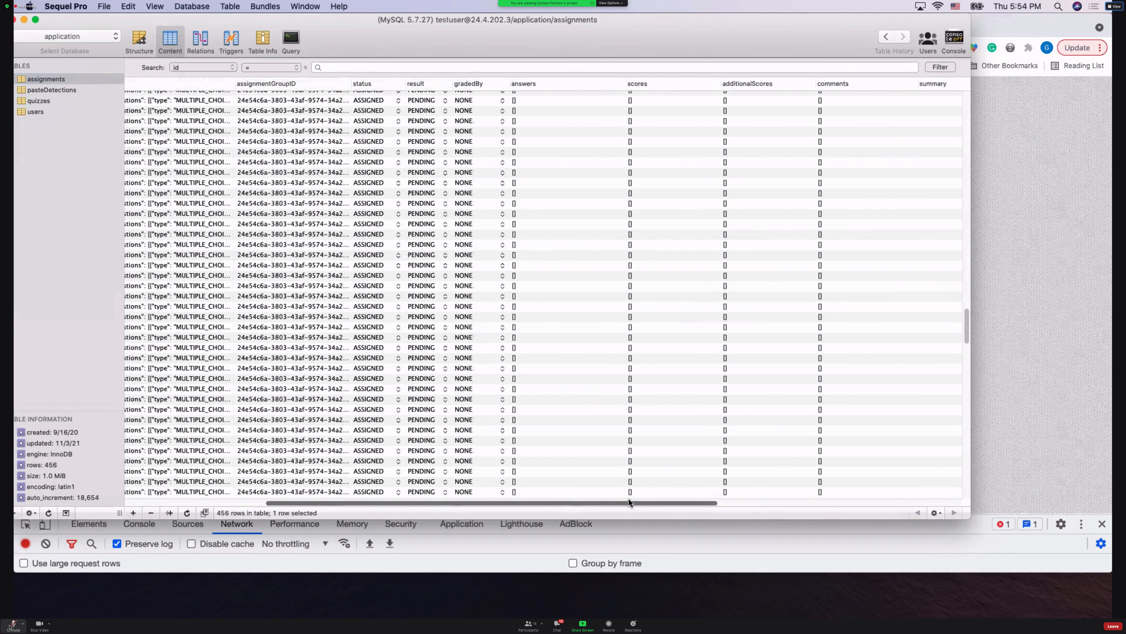
{"action": "scroll", "coordinate": [259, 481], "scroll_direction": "left", "scroll_amount": 10}
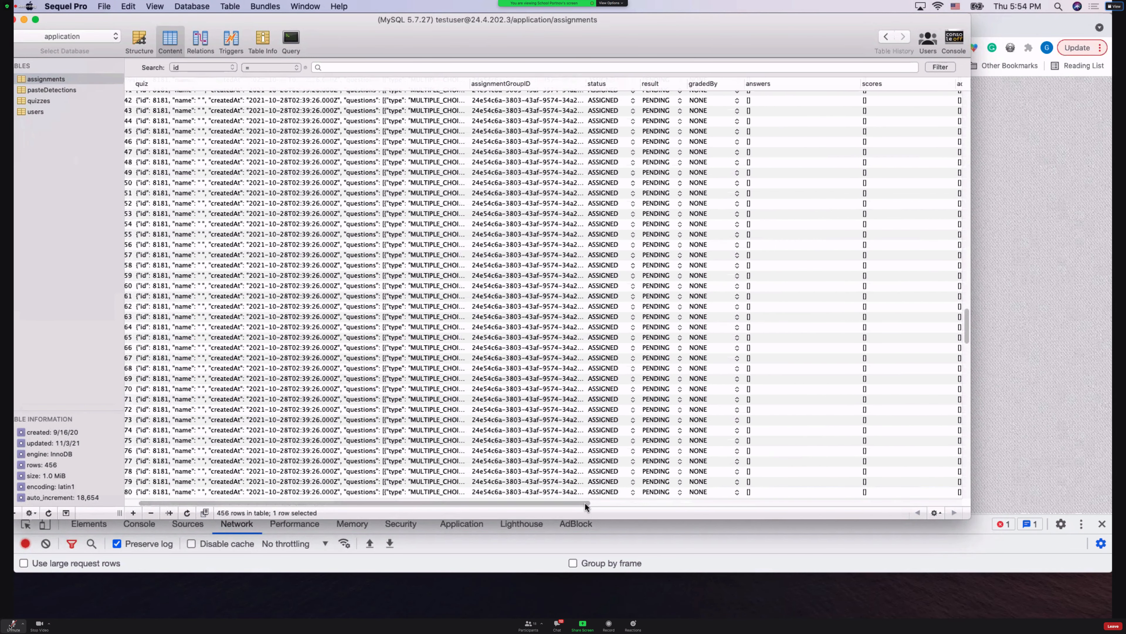
{"action": "left_click_drag", "start_coordinate": [585, 502], "coordinate": [635, 503]}
{"action": "scroll", "coordinate": [634, 504], "scroll_direction": "right", "scroll_amount": 3}
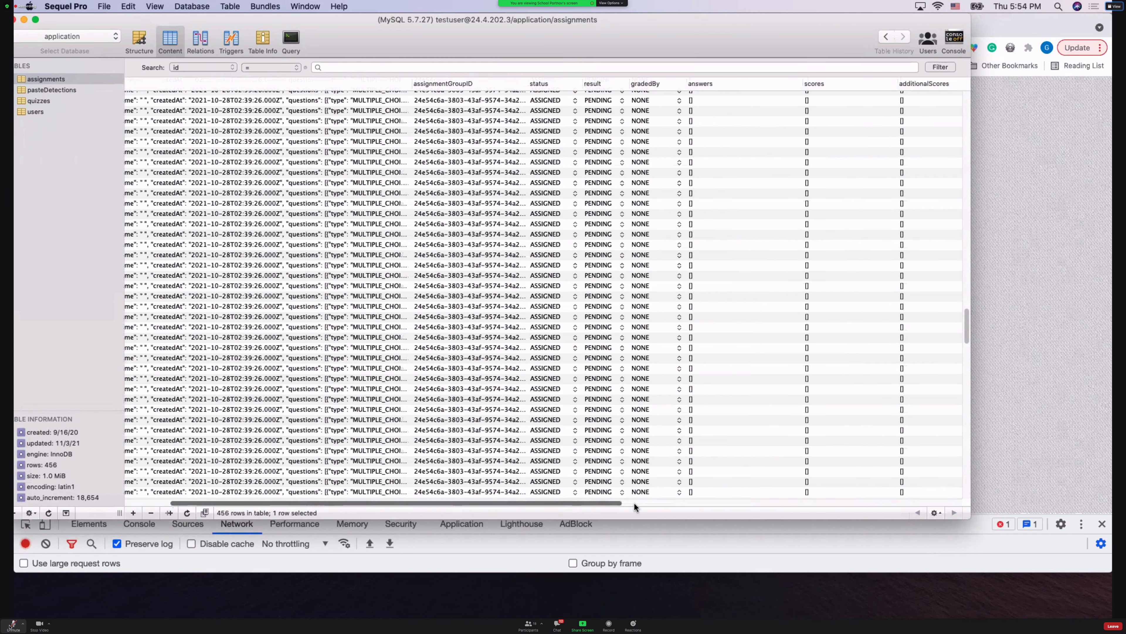
{"action": "scroll", "coordinate": [634, 503], "scroll_direction": "right", "scroll_amount": 2}
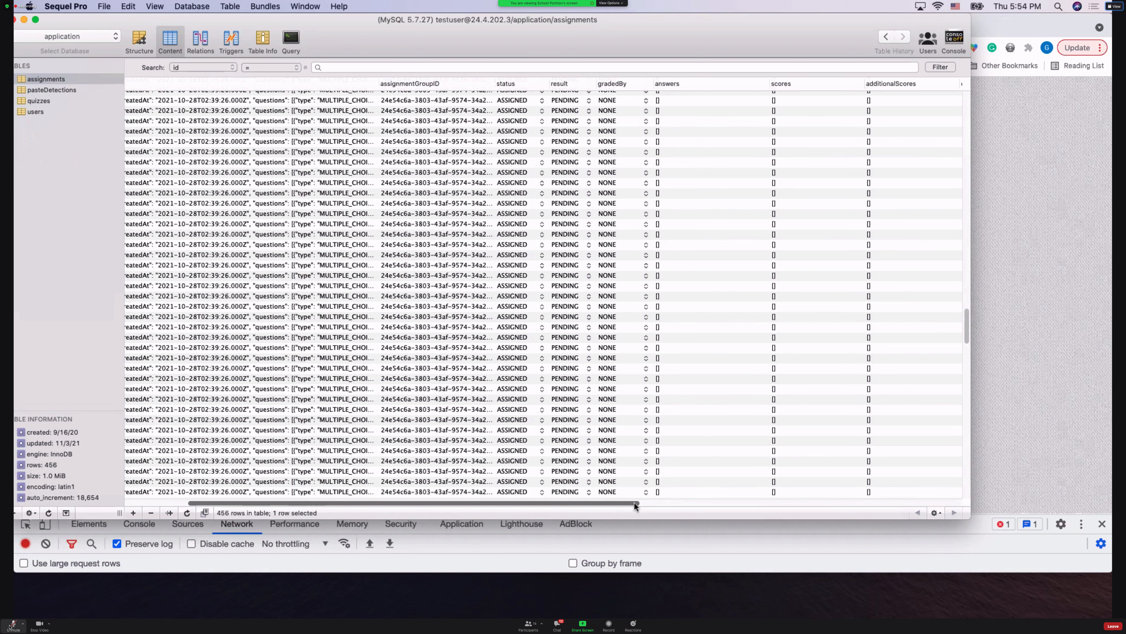
{"action": "left_click_drag", "start_coordinate": [702, 37], "coordinate": [778, 535]}
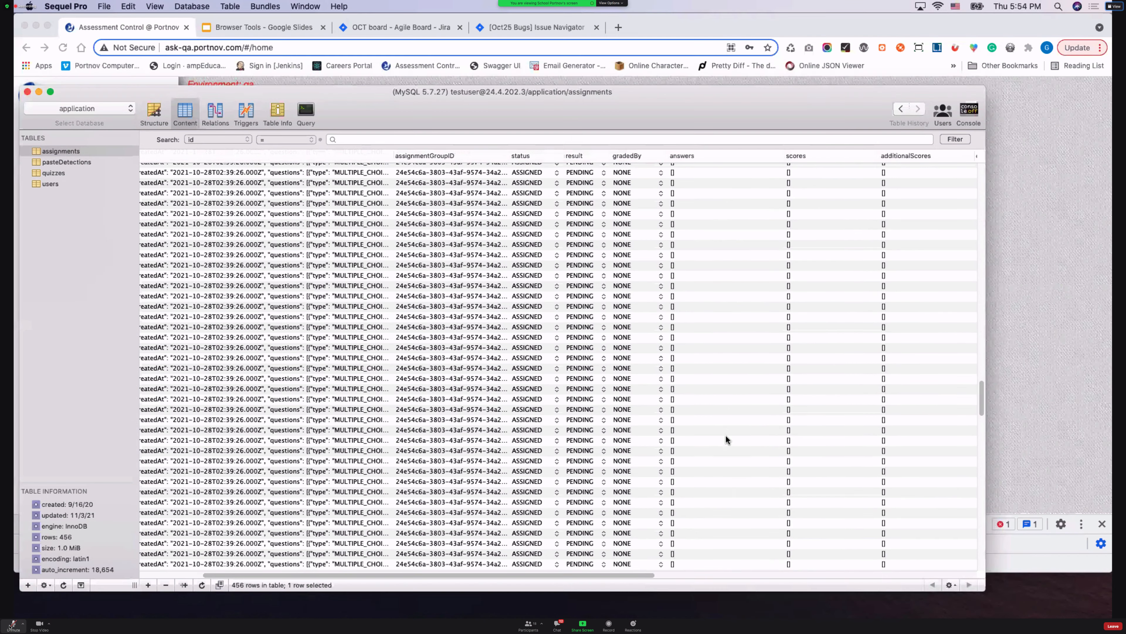
{"action": "left_click_drag", "start_coordinate": [726, 436], "coordinate": [755, 111]}
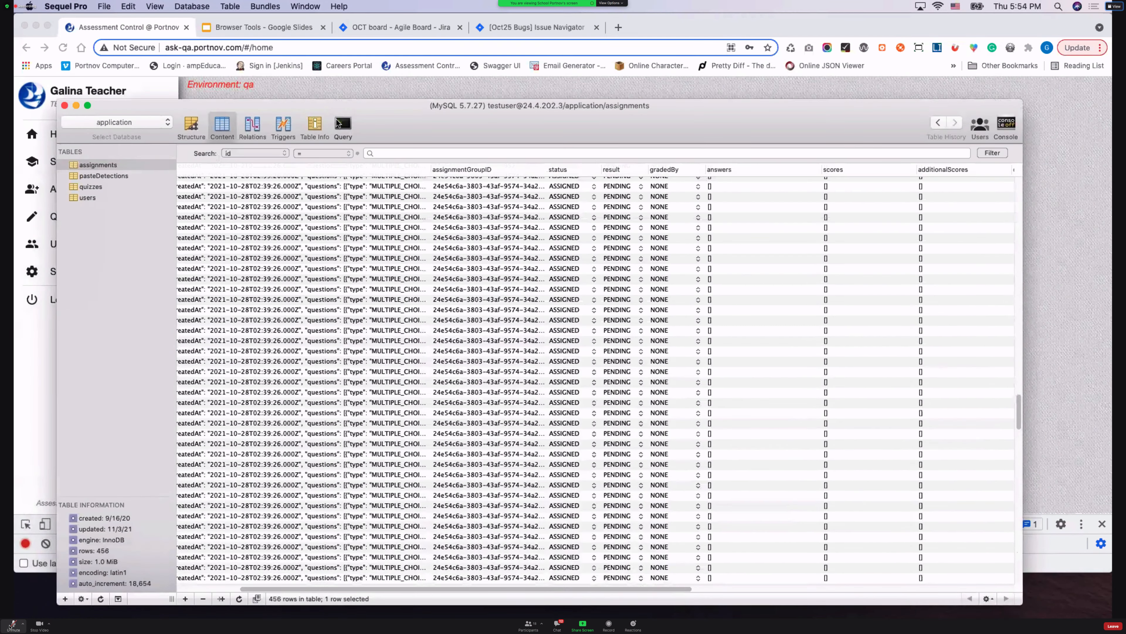
Step: Return to the query editor and complete the third query's WHERE condition as gradedBy = 'AUTOMATIC'
{"action": "left_click", "coordinate": [338, 123]}
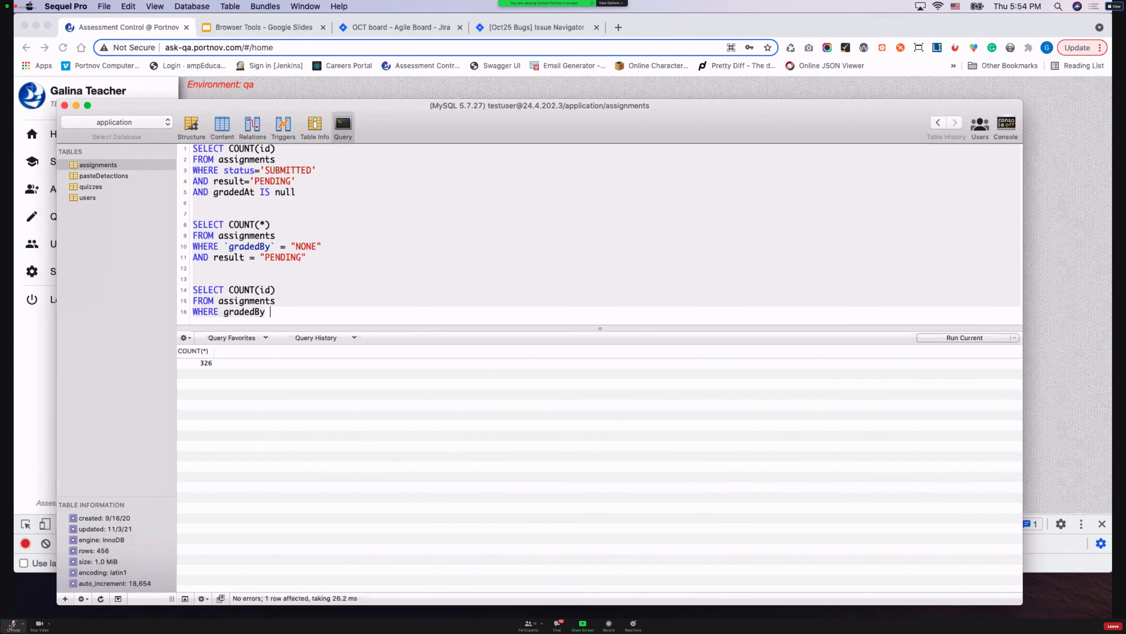
{"action": "type", "text": "= 'AUTOMATIC"}
{"action": "key", "text": "Return"}
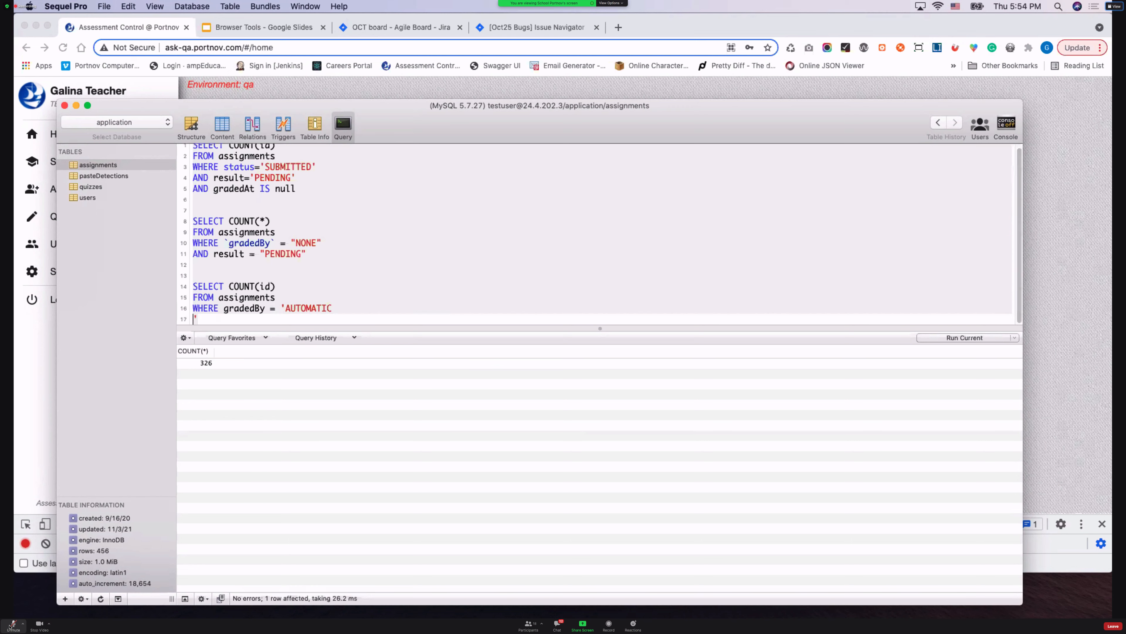
{"action": "key", "text": "BackSpace"}
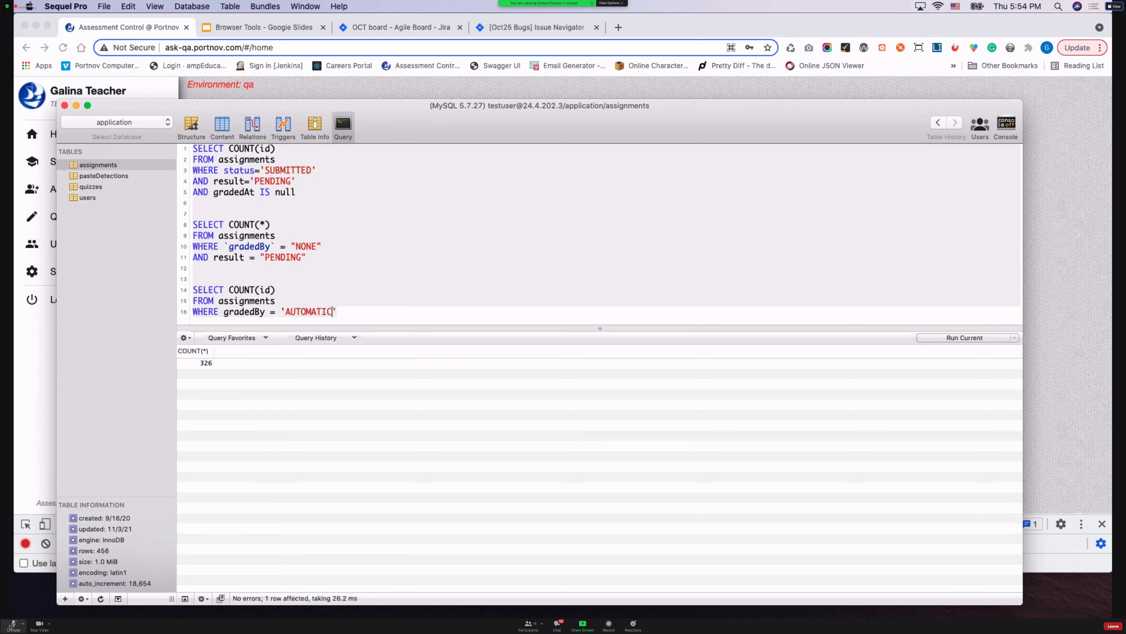
Step: Add a second condition line to the third query: AND result IN ('PENDING', 'FAILED')
{"action": "left_click", "coordinate": [365, 316]}
{"action": "key", "text": "Return"}
{"action": "type", "text": "AND "}
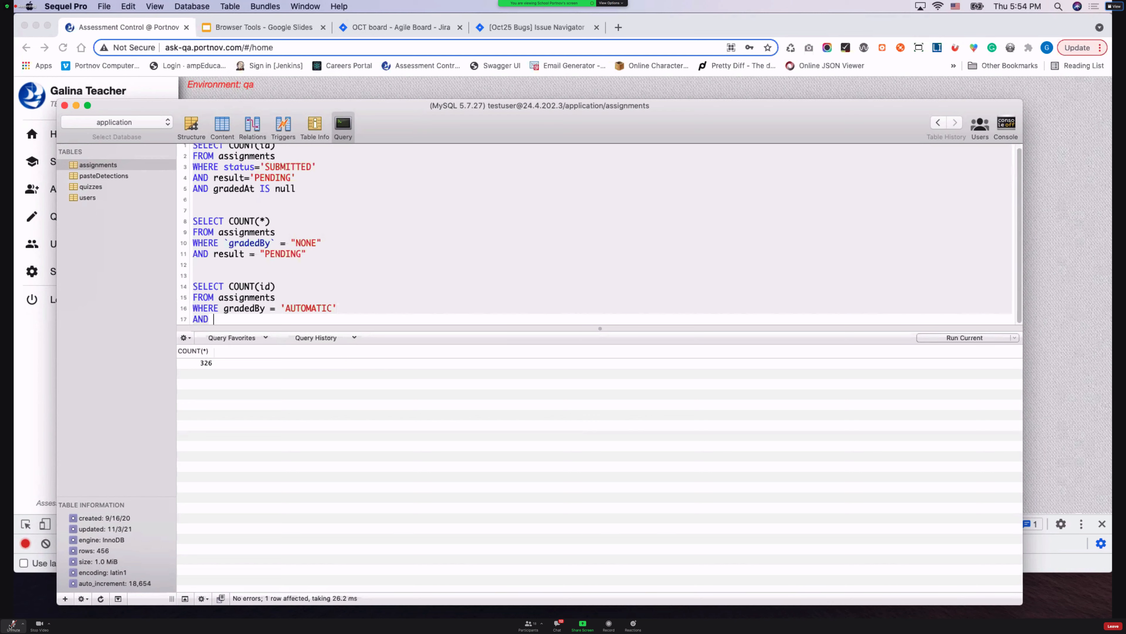
{"action": "type", "text": "result "}
{"action": "type", "text": "IN"}
{"action": "type", "text": " (PEN"}
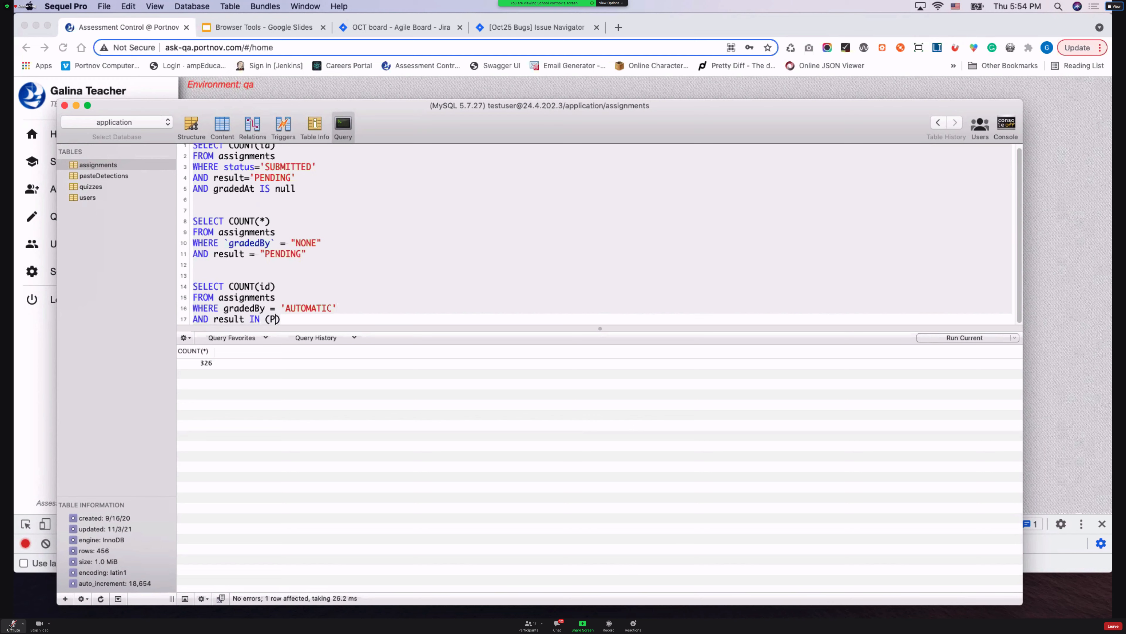
{"action": "type", "text": "DING"}
{"action": "left_click", "coordinate": [271, 319]}
{"action": "type", "text": "'"}
{"action": "left_click", "coordinate": [312, 319]}
{"action": "type", "text": "', '"}
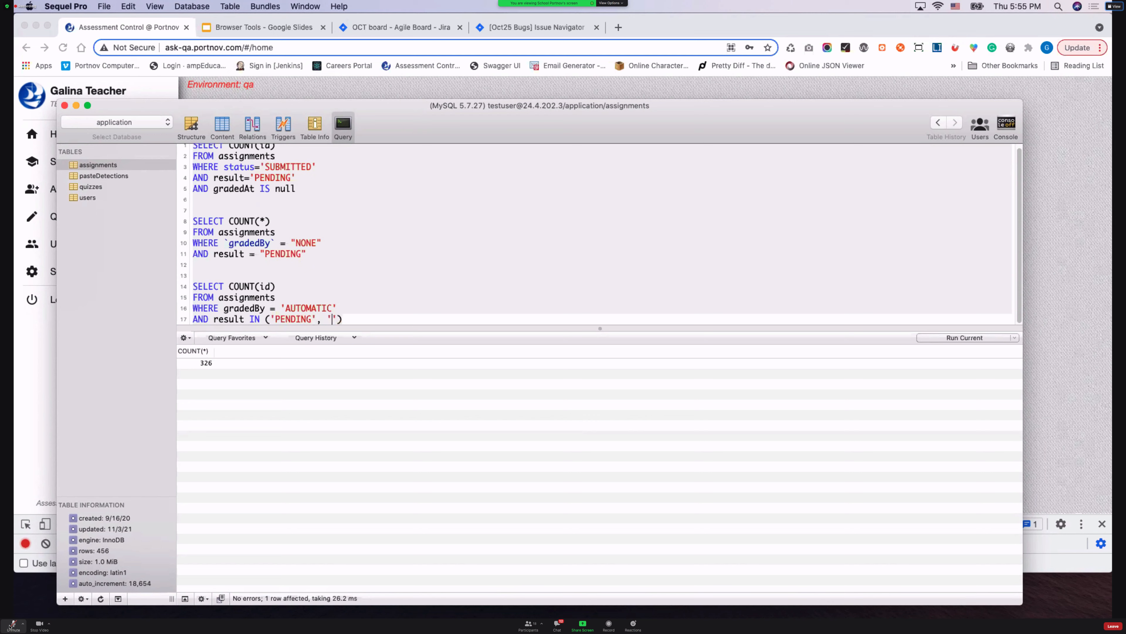
{"action": "type", "text": "FAILED"}
Step: Run only the third query and compare its count with the new submissions figure on the teacher's home page
{"action": "left_click", "coordinate": [394, 298]}
{"action": "left_click_drag", "start_coordinate": [386, 319], "coordinate": [192, 286]}
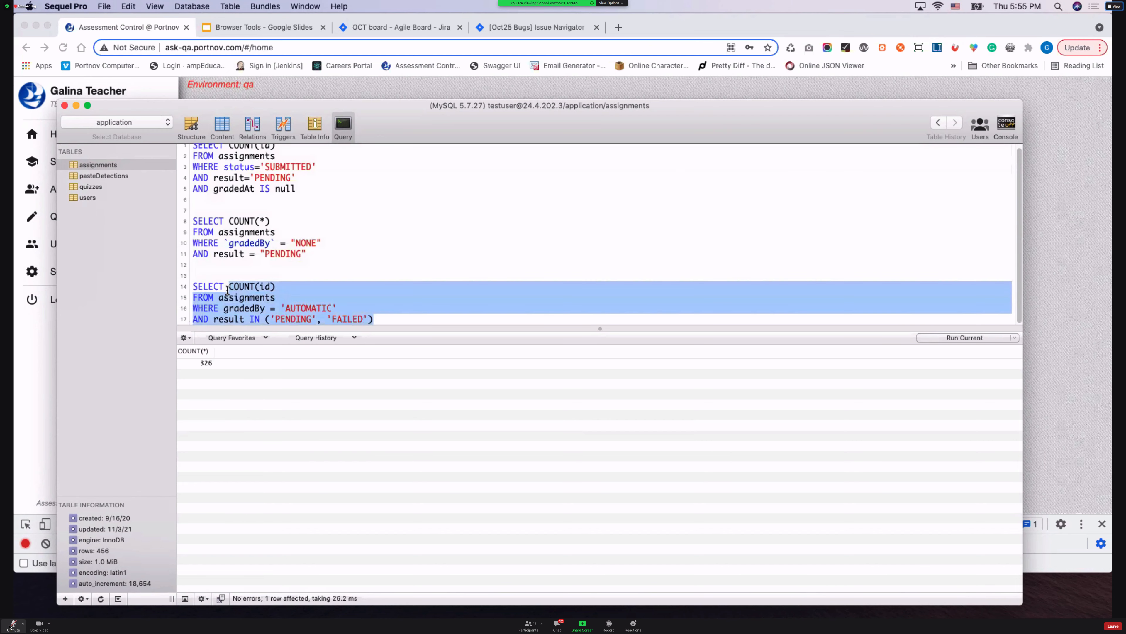
{"action": "left_click", "coordinate": [963, 337]}
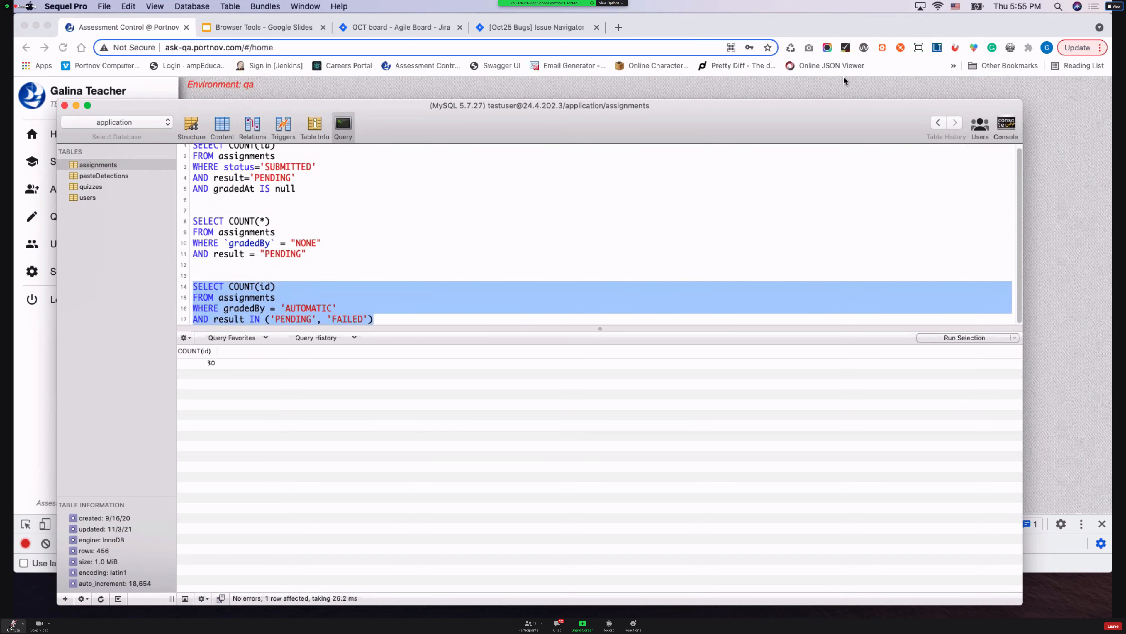
{"action": "left_click_drag", "start_coordinate": [829, 115], "coordinate": [872, 181]}
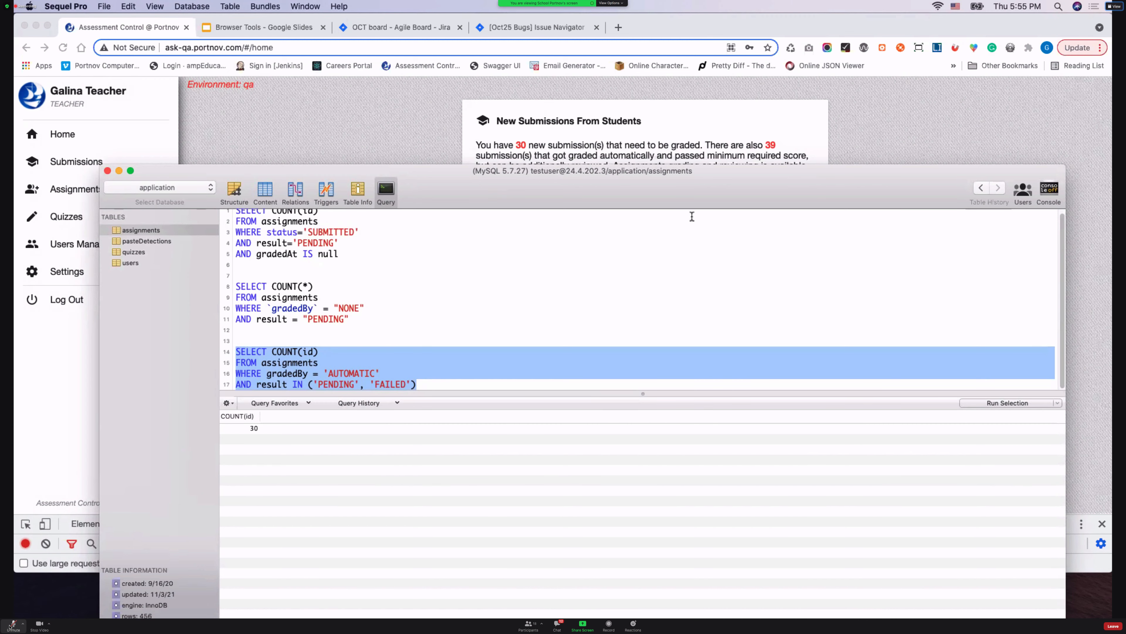
{"action": "left_click_drag", "start_coordinate": [621, 163], "coordinate": [608, 71]}
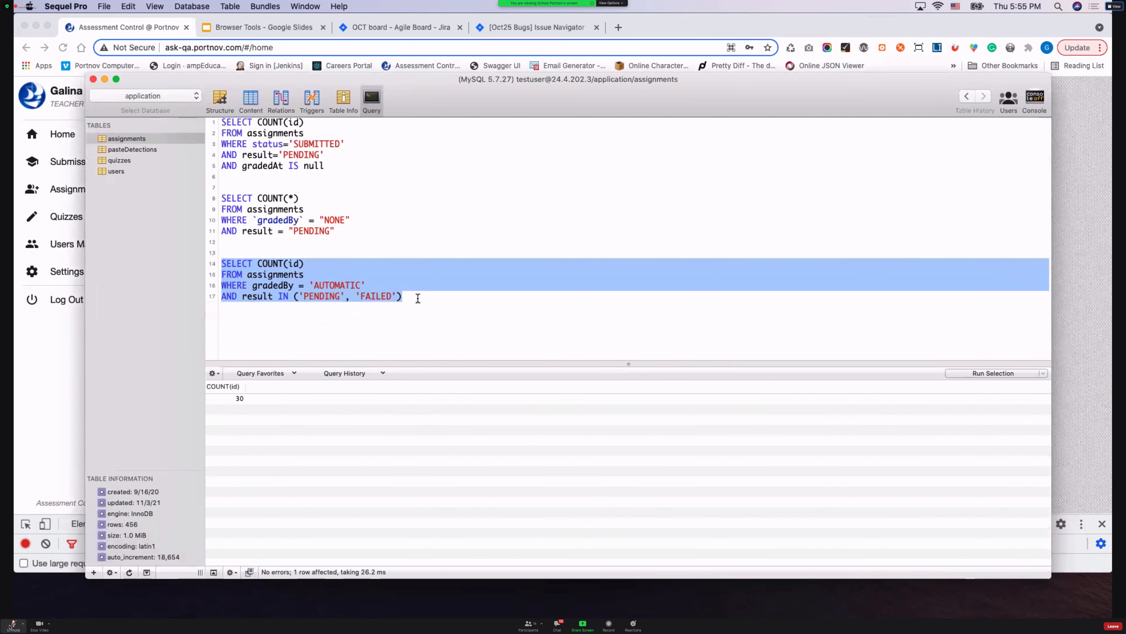
Step: Copy the third query's SELECT, FROM and WHERE lines and paste them below it as a fourth query, separated by a blank line
{"action": "left_click_drag", "start_coordinate": [415, 296], "coordinate": [221, 263]}
{"action": "right_click", "coordinate": [264, 260]}
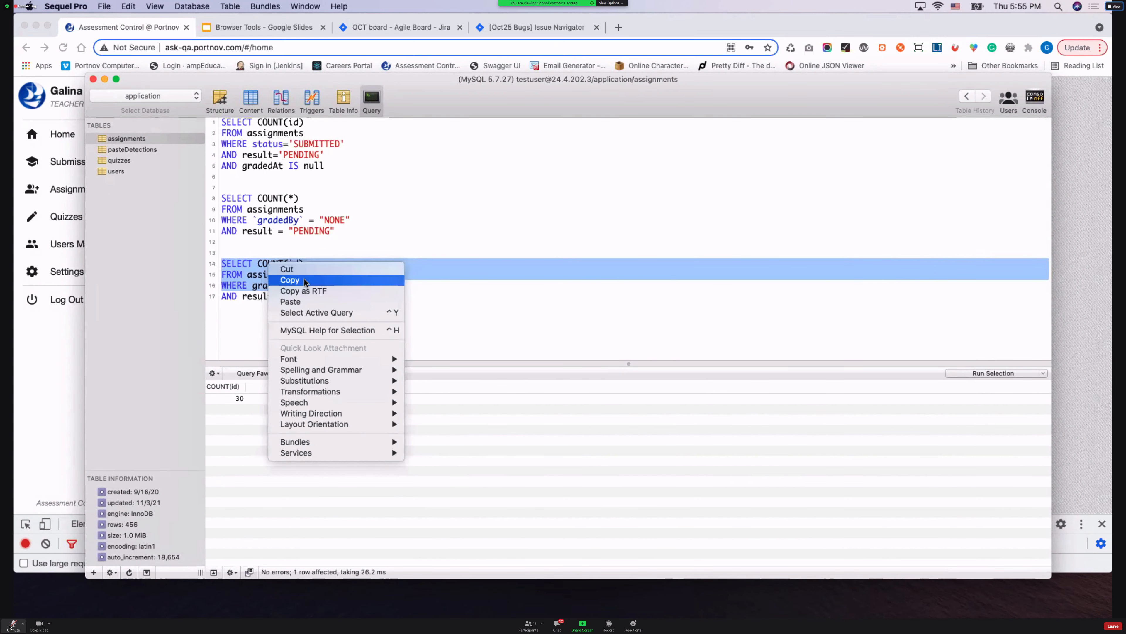
{"action": "left_click", "coordinate": [310, 275]}
{"action": "left_click", "coordinate": [412, 299]}
{"action": "key", "text": "Return"}
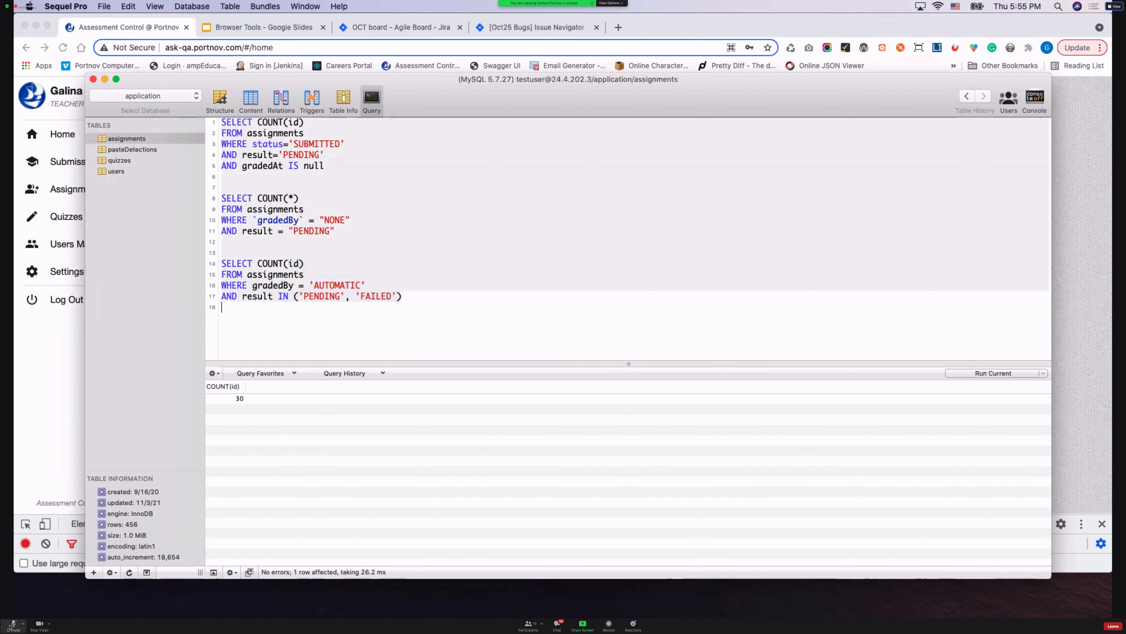
{"action": "key", "text": "super+v"}
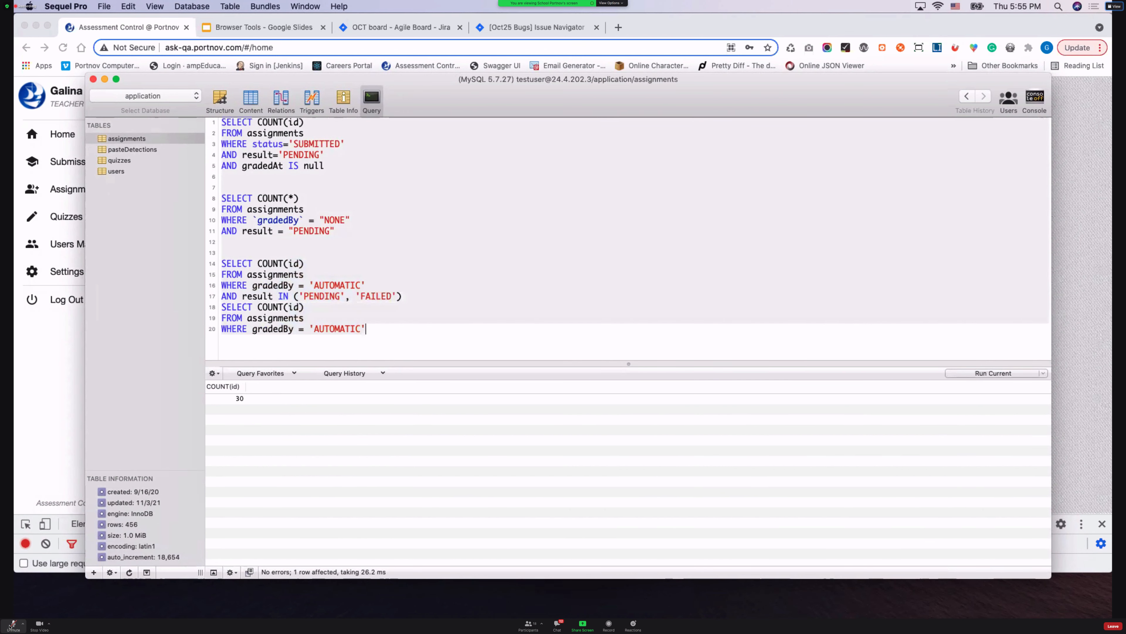
{"action": "left_click", "coordinate": [415, 297]}
{"action": "key", "text": "Return"}
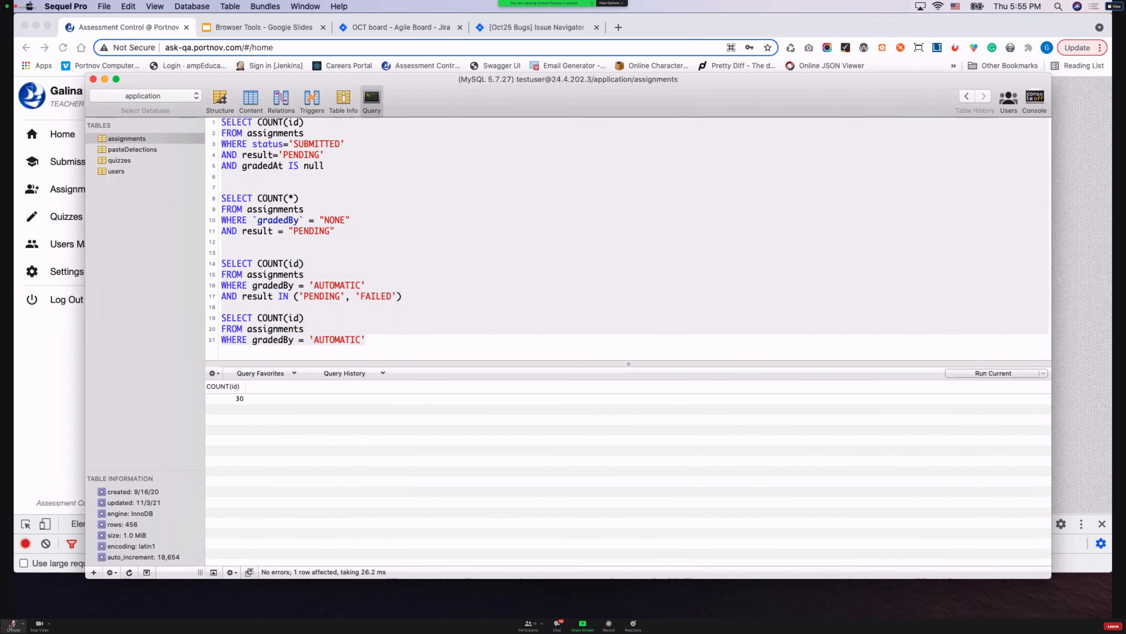
Step: Add the condition line AND result = 'PASSED' to the end of the fourth query
{"action": "left_click", "coordinate": [392, 336]}
{"action": "key", "text": "Return"}
{"action": "type", "text": "AND "}
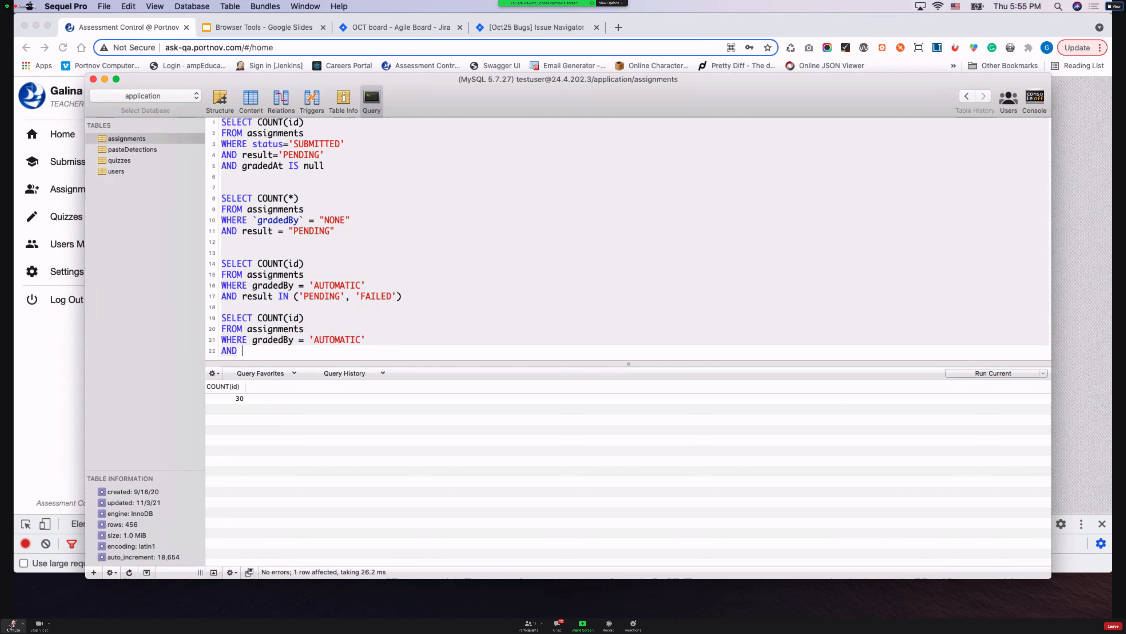
{"action": "type", "text": "result = 'PASSED"}
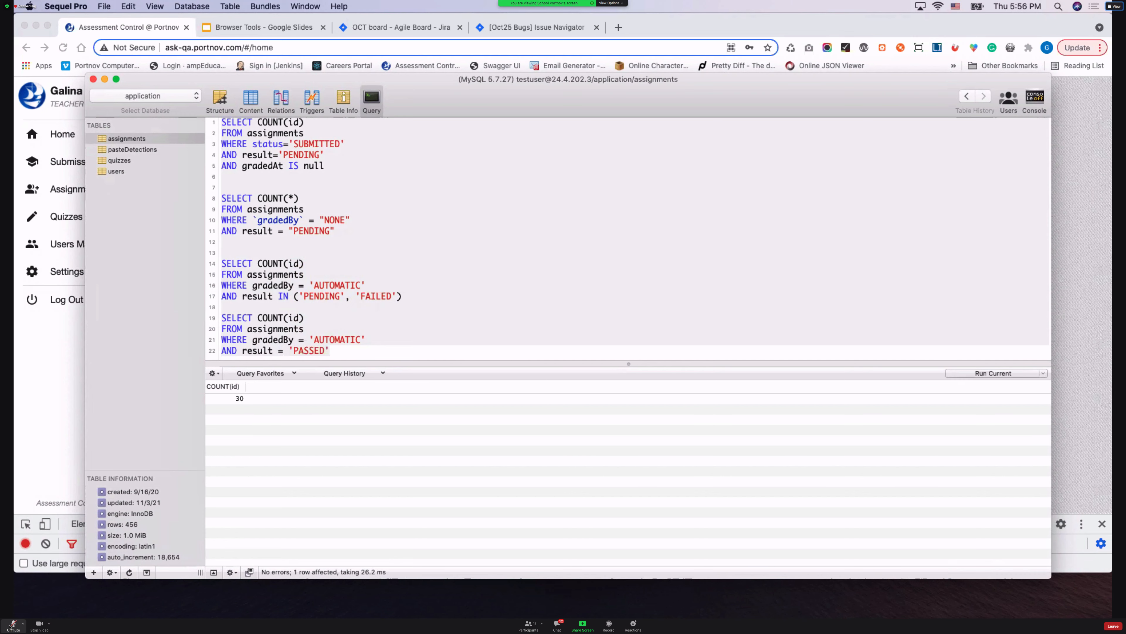
Step: Run only the fourth query and compare its count with the automatically graded submissions figure on the teacher's home page
{"action": "left_click_drag", "start_coordinate": [331, 352], "coordinate": [201, 319]}
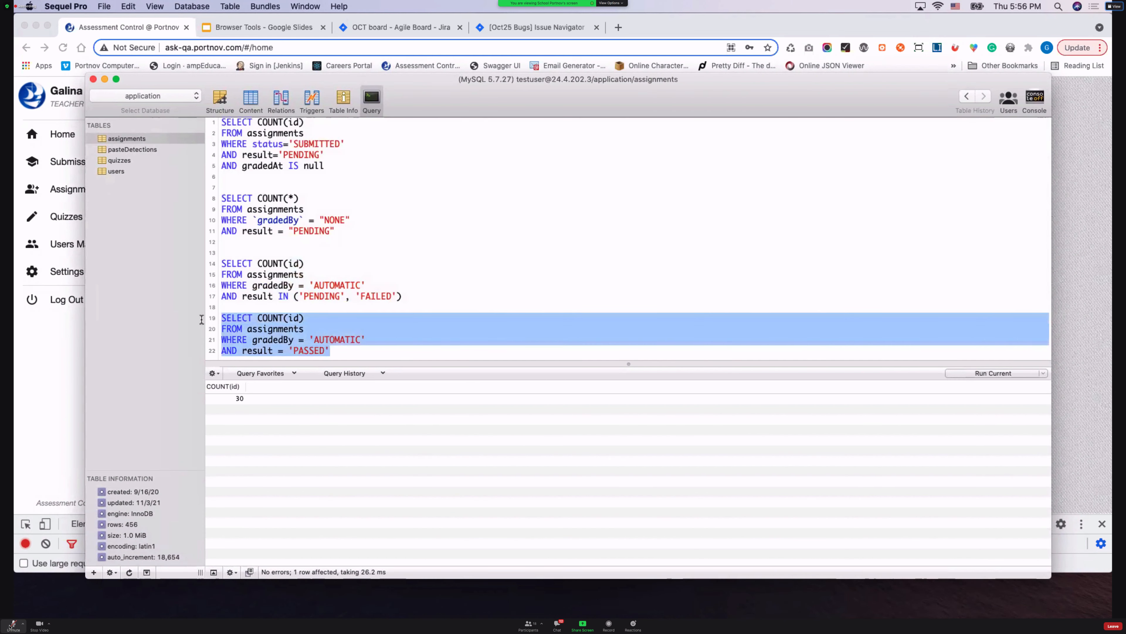
{"action": "left_click", "coordinate": [977, 373]}
{"action": "left_click_drag", "start_coordinate": [816, 106], "coordinate": [822, 183]}
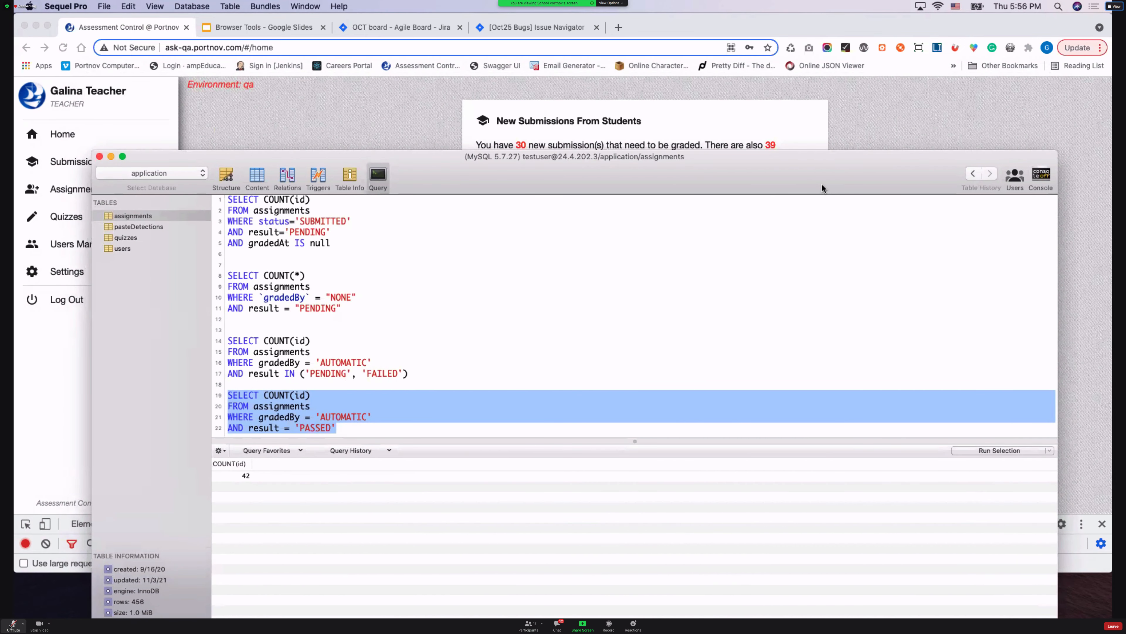
{"action": "left_click_drag", "start_coordinate": [822, 187], "coordinate": [822, 208]}
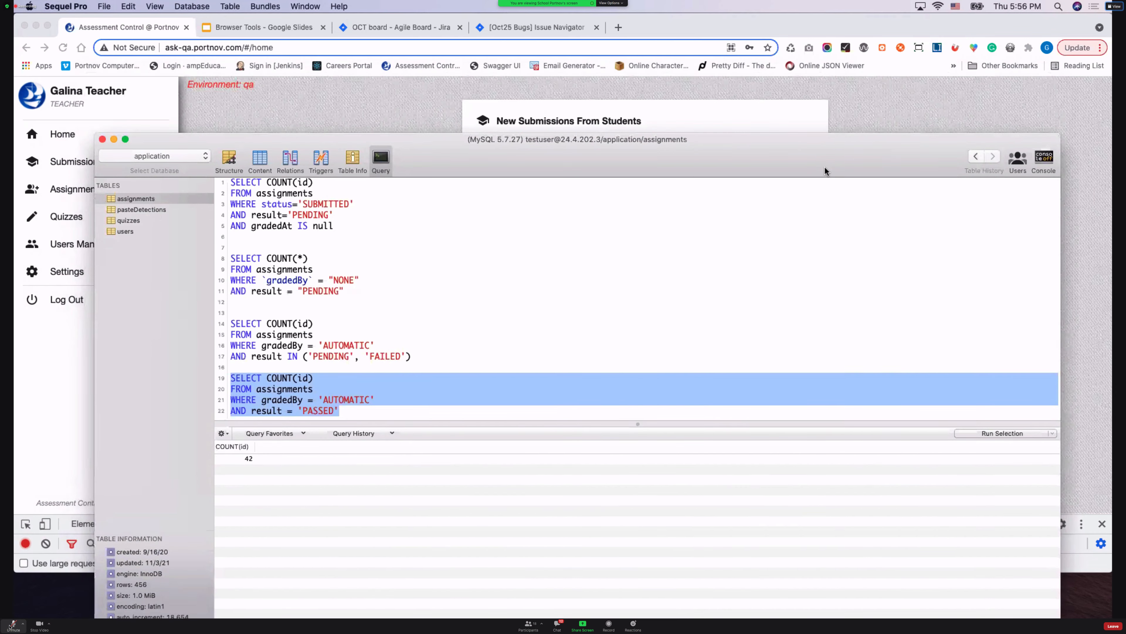
{"action": "left_click_drag", "start_coordinate": [812, 250], "coordinate": [758, 184]}
{"action": "left_click_drag", "start_coordinate": [509, 196], "coordinate": [481, 249]}
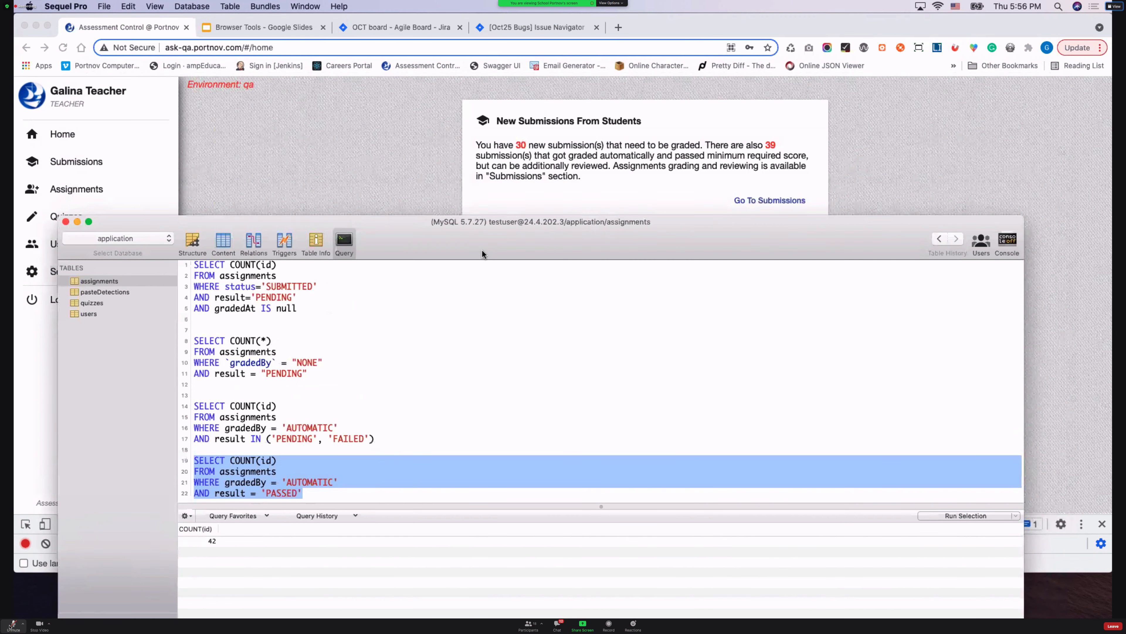
Step: Reload the Assessment Control home page in Chrome and compare its refreshed submission figures with the query result in Sequel Pro
{"action": "left_click", "coordinate": [63, 47]}
{"action": "left_click", "coordinate": [62, 47]}
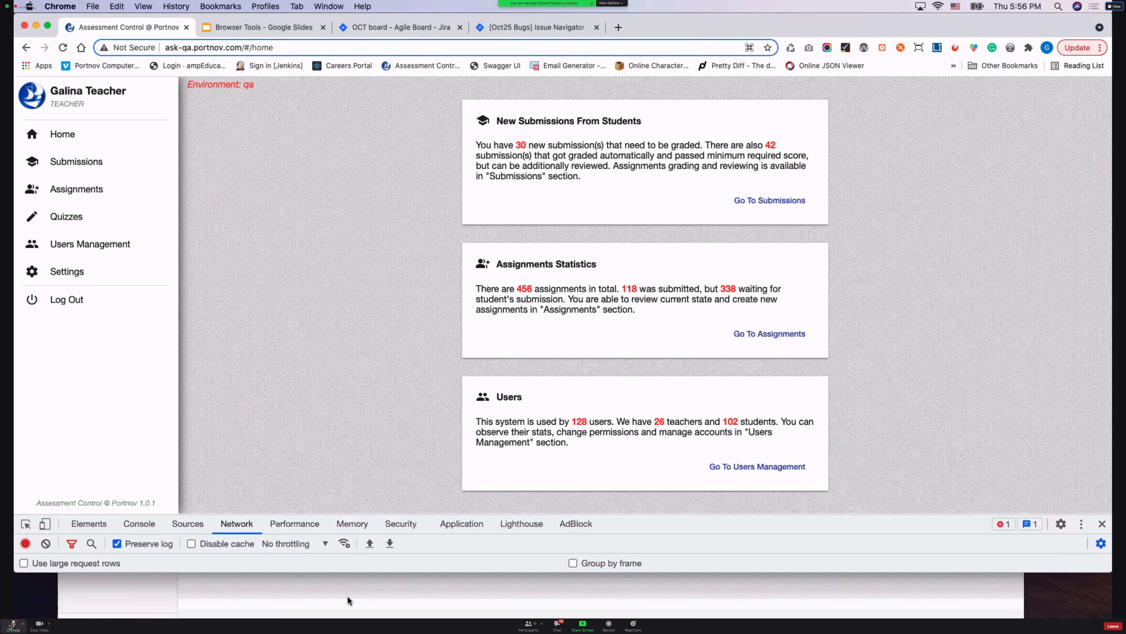
{"action": "left_click", "coordinate": [347, 595]}
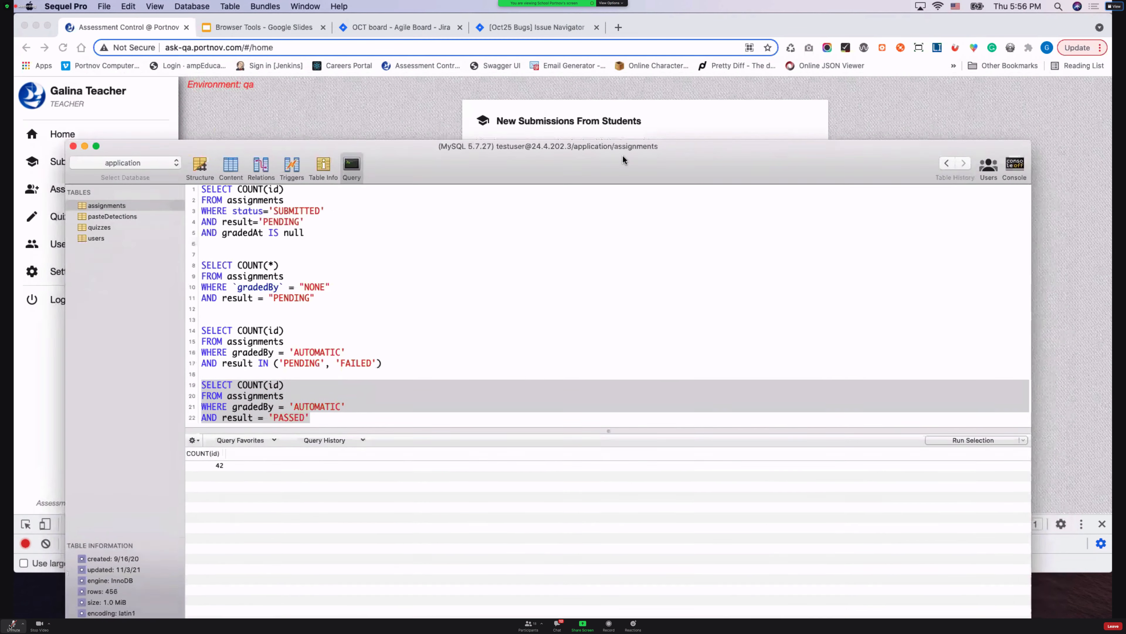
{"action": "left_click_drag", "start_coordinate": [623, 156], "coordinate": [606, 177]}
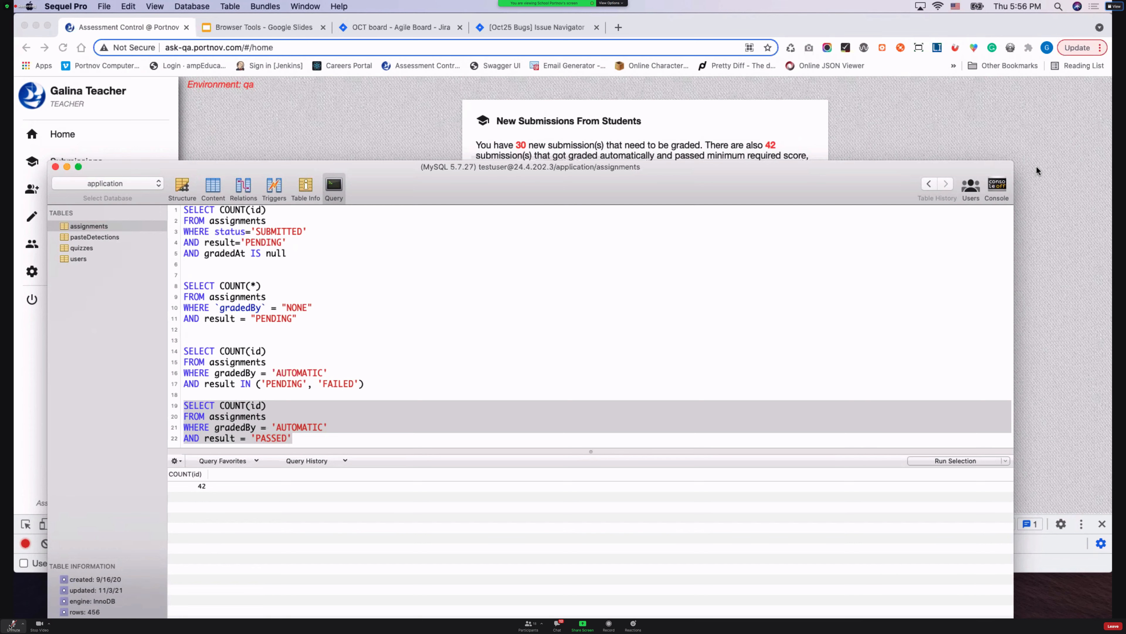
Step: Switch to Jira in Chrome and review the Oct25 Bugs list for reports about home page submission counts
{"action": "left_click", "coordinate": [540, 27]}
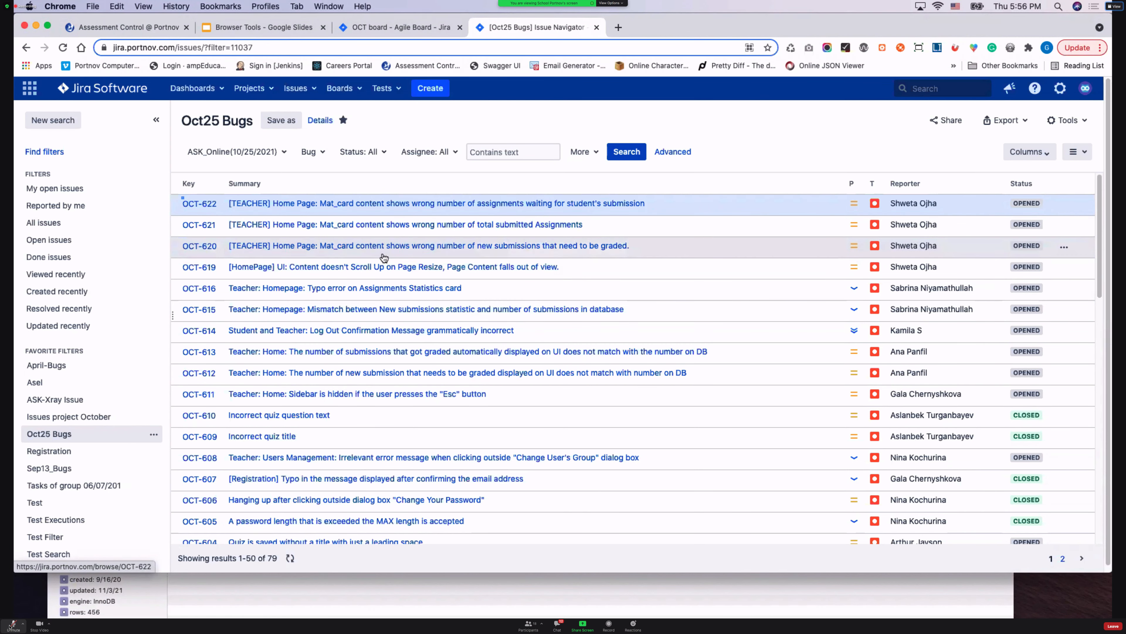
{"action": "scroll", "coordinate": [421, 261], "scroll_direction": "down", "scroll_amount": 1}
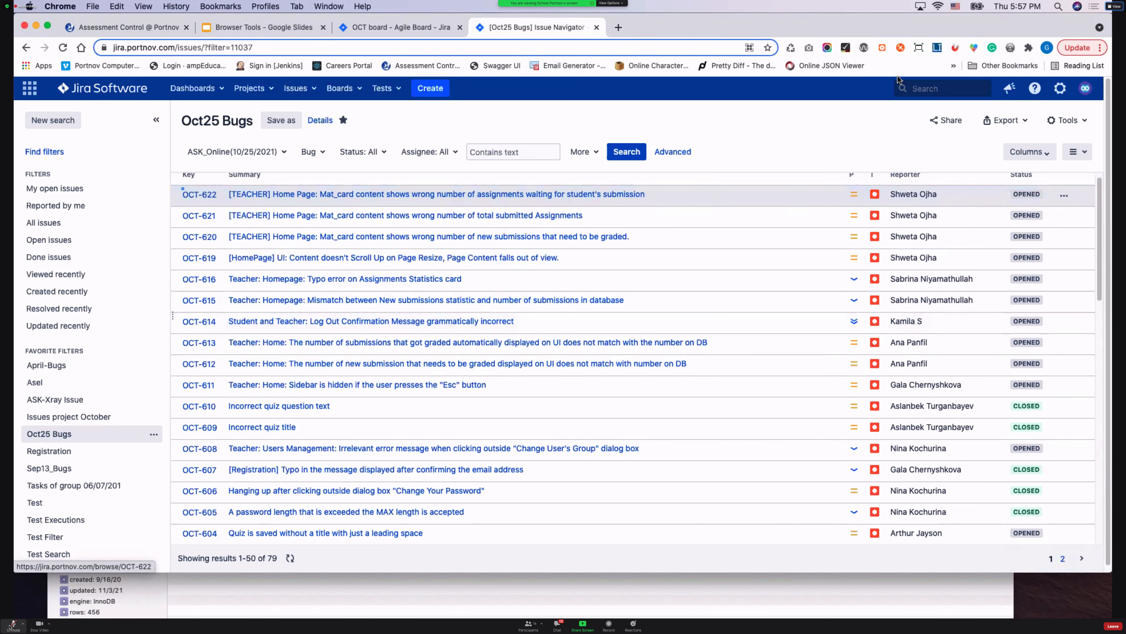
{"action": "left_click_drag", "start_coordinate": [791, 31], "coordinate": [804, 30]}
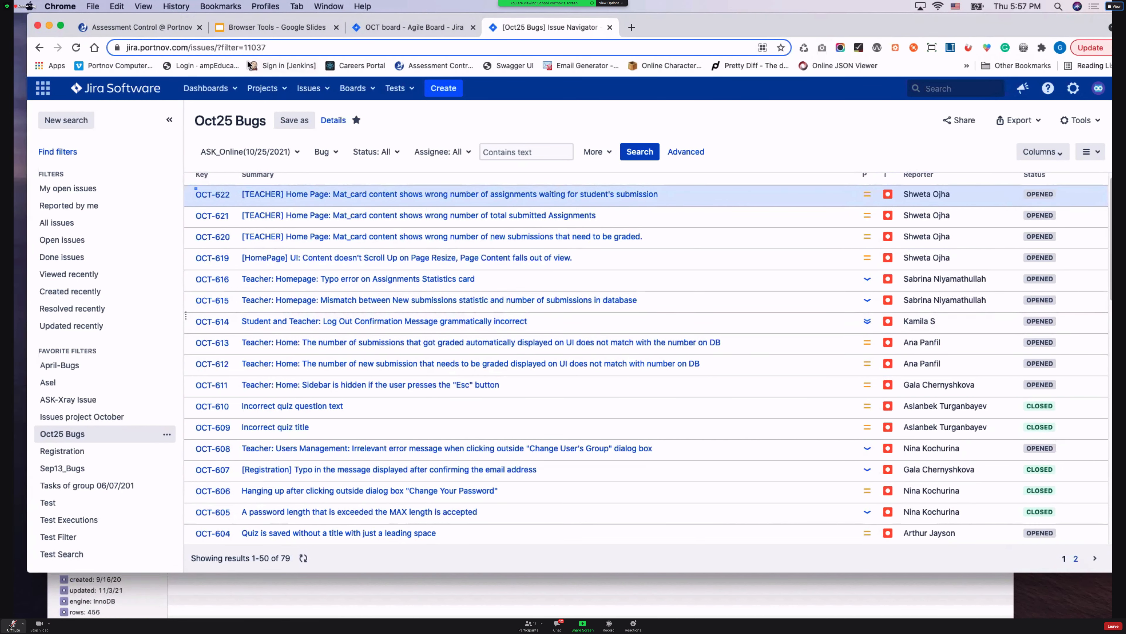
Step: Switch to the OCT board and open the project settings of the ASK_Online(10/25/2021) project
{"action": "left_click", "coordinate": [401, 28]}
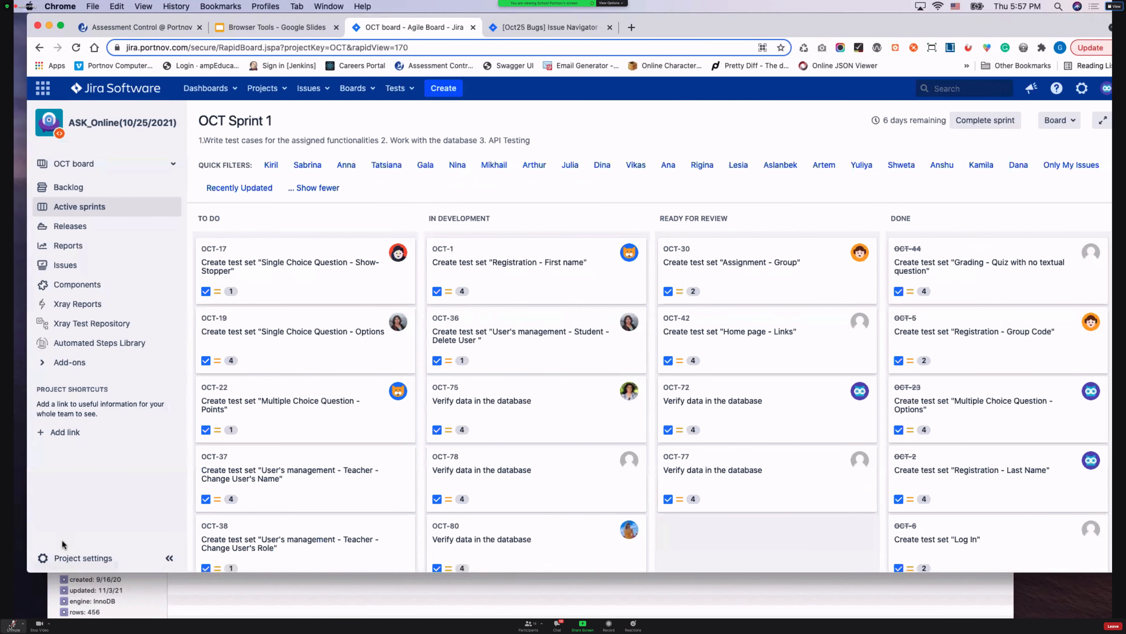
{"action": "left_click", "coordinate": [82, 558]}
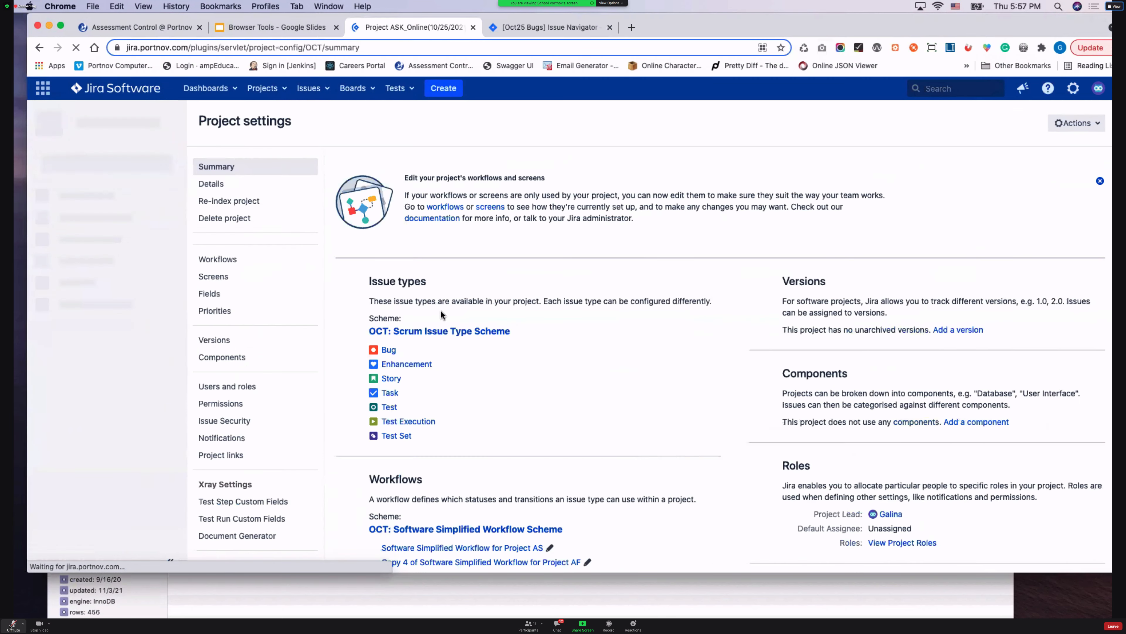
{"action": "left_click_drag", "start_coordinate": [717, 28], "coordinate": [713, 28]}
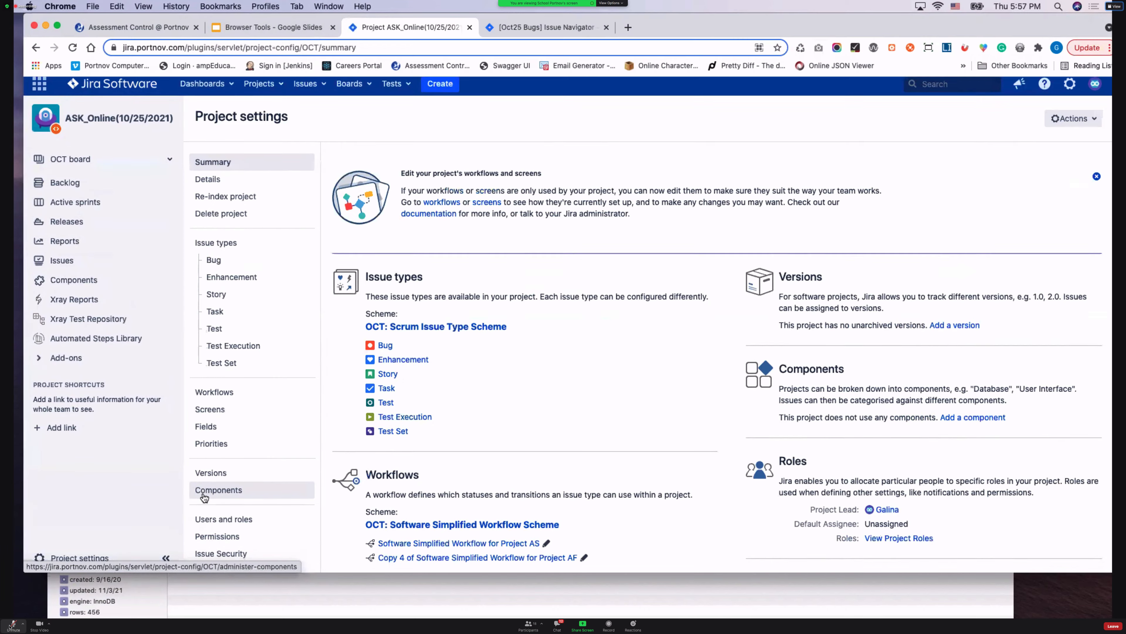
Step: Open the project's Workflows settings and start editing the Bug workflow, confirming administrator access with the saved account password
{"action": "scroll", "coordinate": [208, 444], "scroll_direction": "down", "scroll_amount": 2}
{"action": "left_click", "coordinate": [214, 347]}
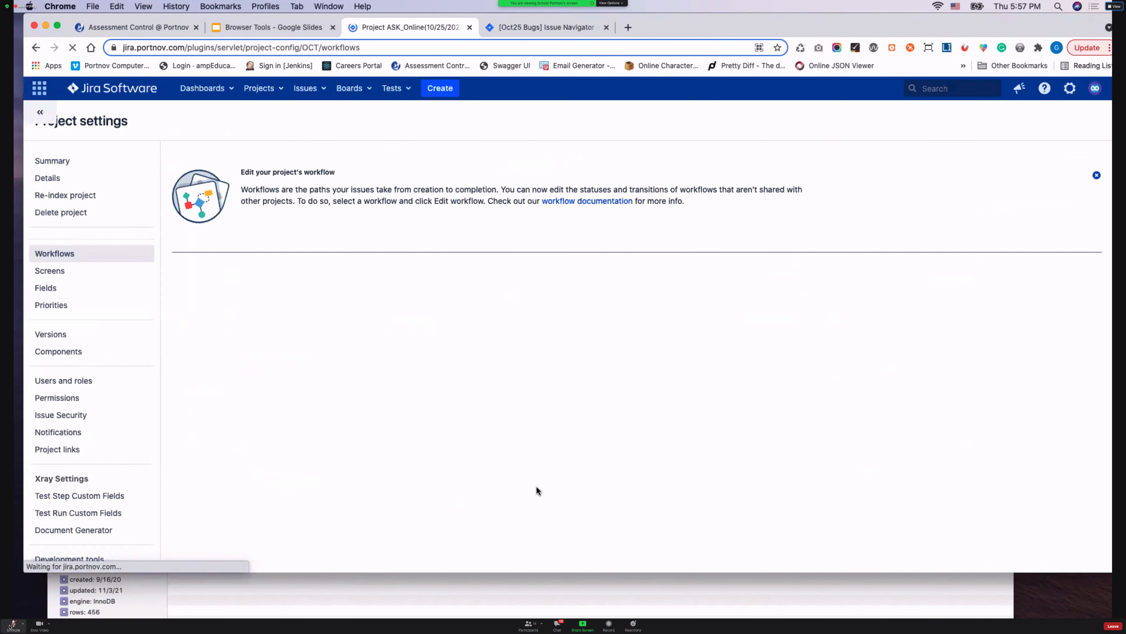
{"action": "scroll", "coordinate": [495, 449], "scroll_direction": "down", "scroll_amount": 1}
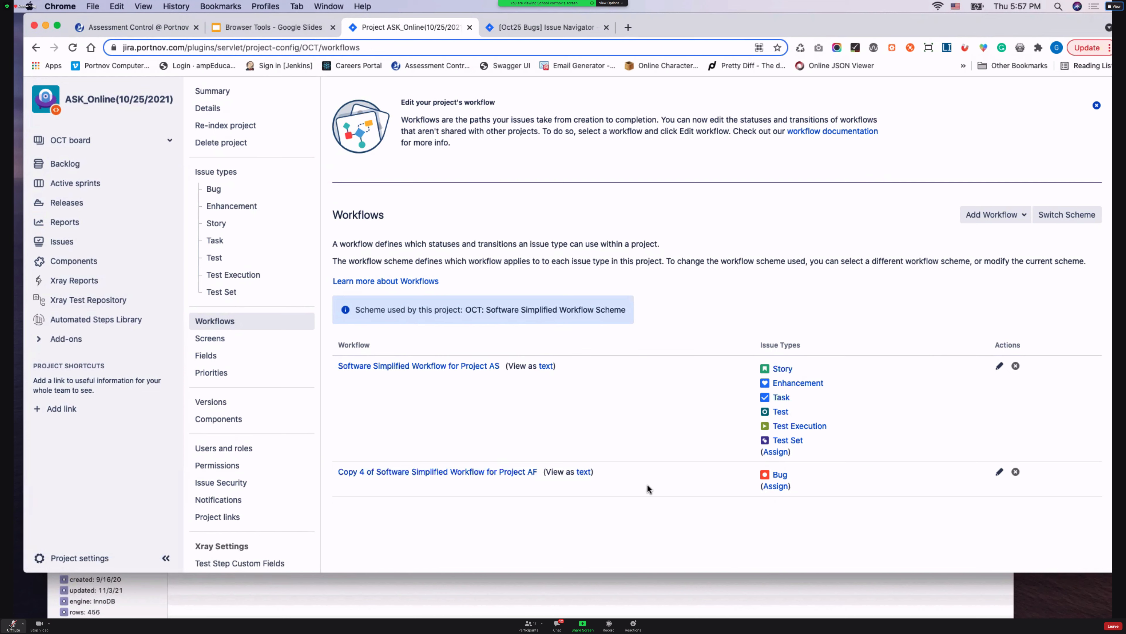
{"action": "left_click", "coordinate": [999, 472]}
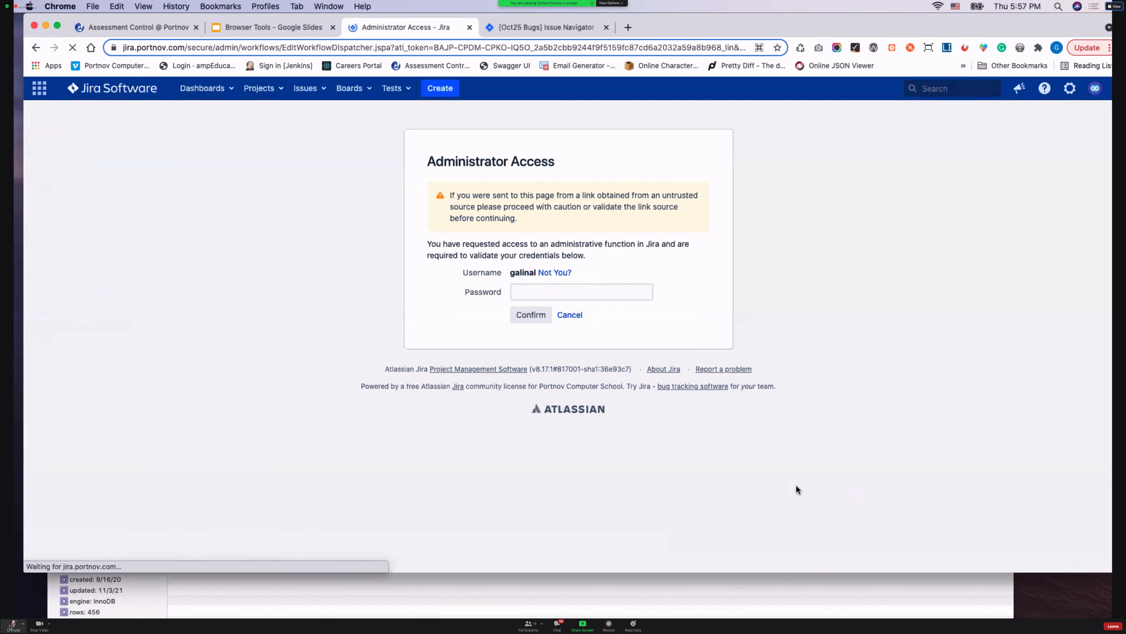
{"action": "left_click", "coordinate": [528, 289]}
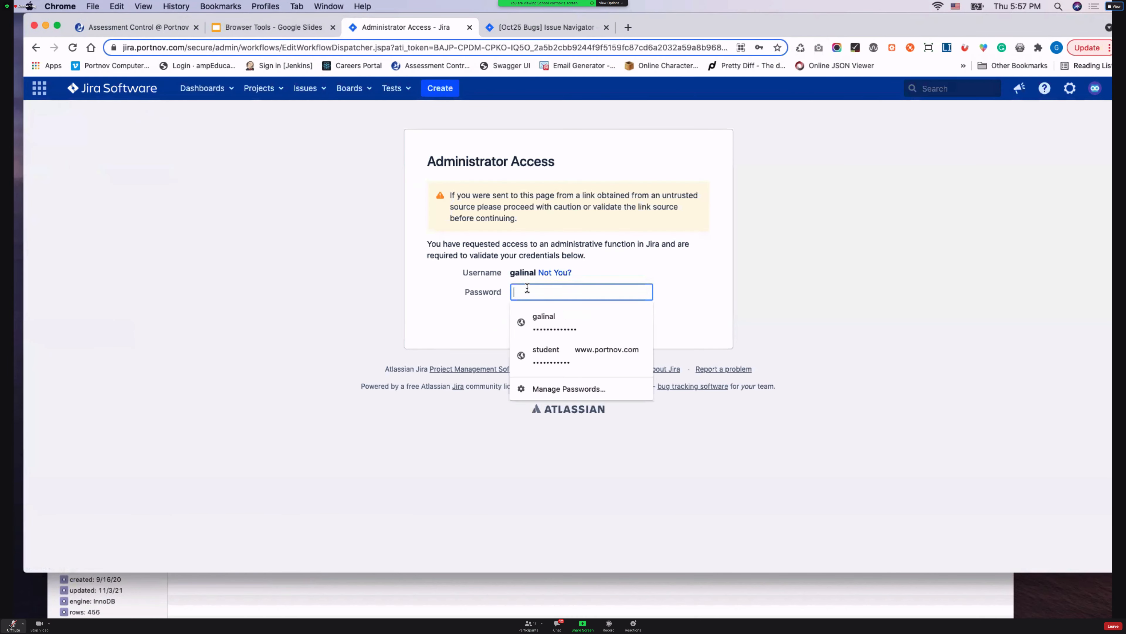
{"action": "left_click", "coordinate": [539, 316]}
{"action": "left_click", "coordinate": [532, 315]}
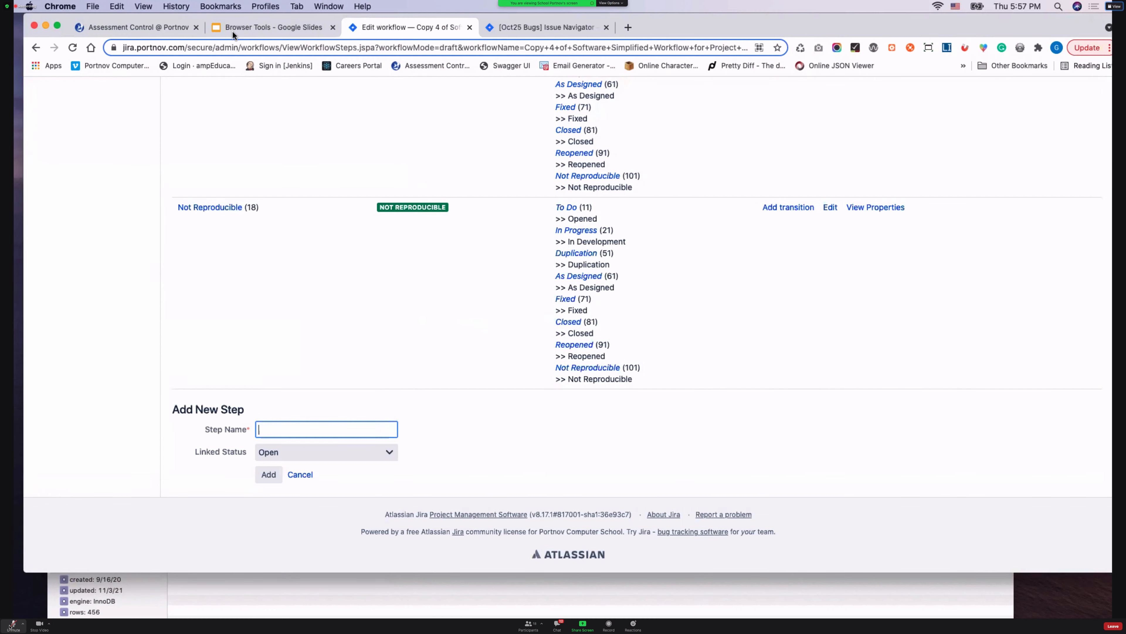
Step: Return to the Workflows settings, review the Bug issue type's workflow diagram, and open the project's Screens settings
{"action": "left_click", "coordinate": [37, 48]}
{"action": "left_click", "coordinate": [36, 48]}
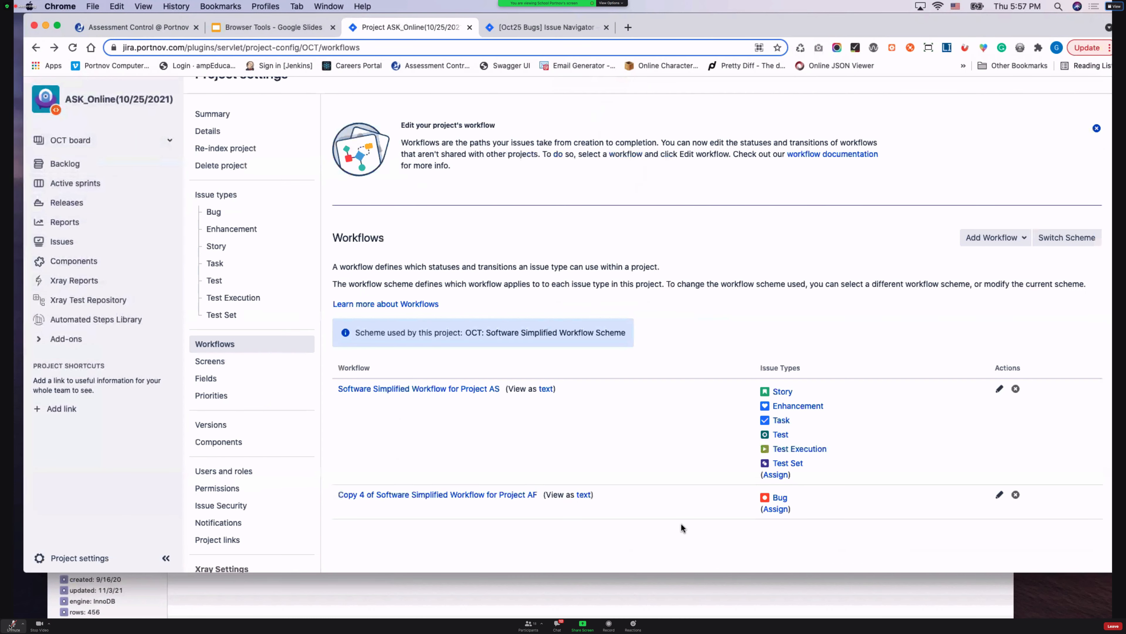
{"action": "left_click", "coordinate": [784, 498]}
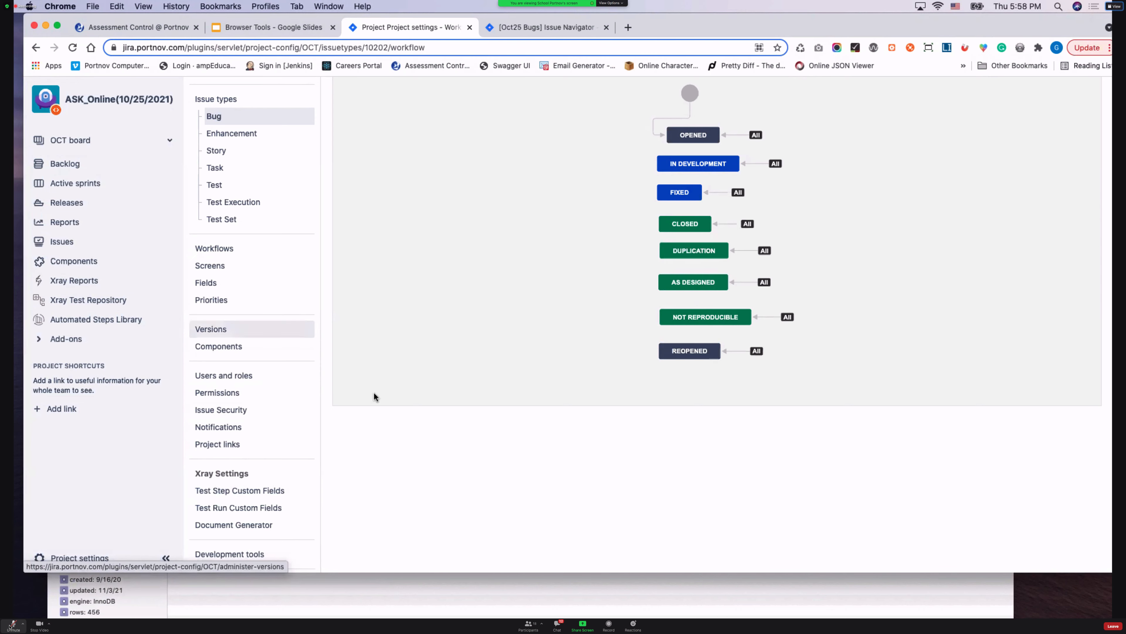
{"action": "left_click", "coordinate": [270, 266]}
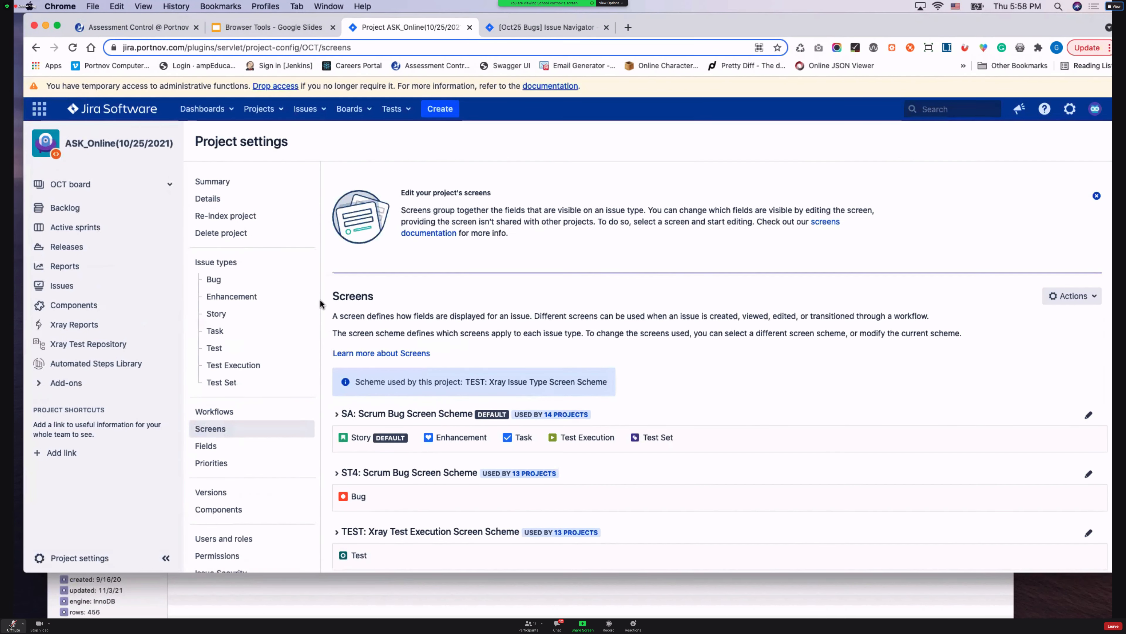
Step: Open bug OCT-606 from the Oct25 Bugs list, check its status and resolution, and return to the list
{"action": "left_click", "coordinate": [546, 27]}
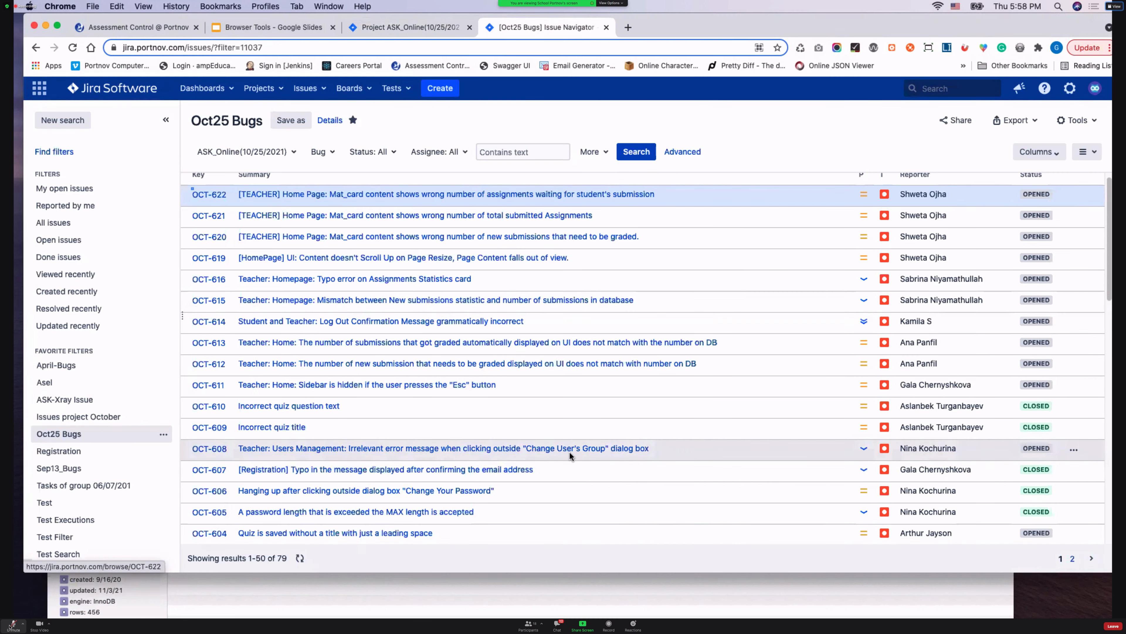
{"action": "scroll", "coordinate": [569, 451], "scroll_direction": "down", "scroll_amount": 6}
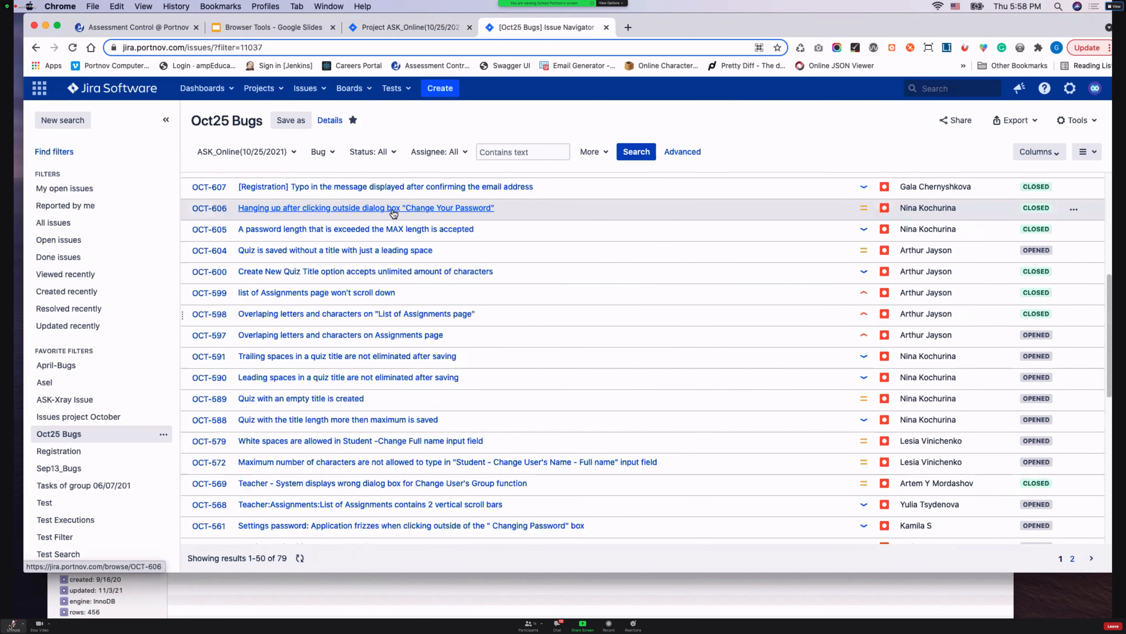
{"action": "left_click", "coordinate": [394, 209]}
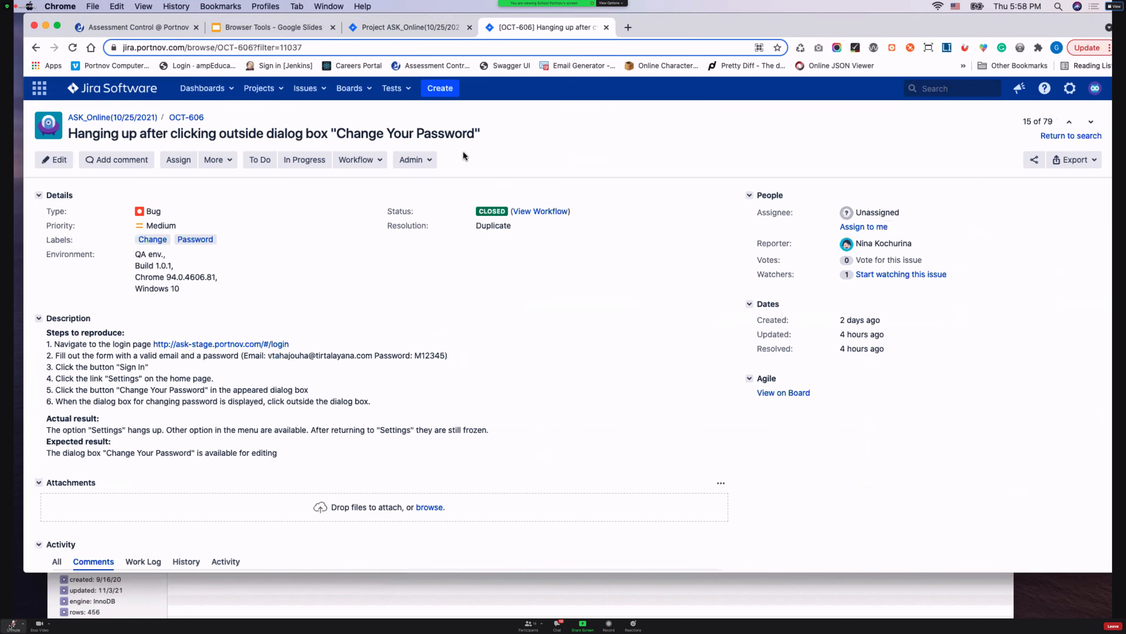
{"action": "mouse_move", "coordinate": [493, 214]}
{"action": "left_click", "coordinate": [35, 48]}
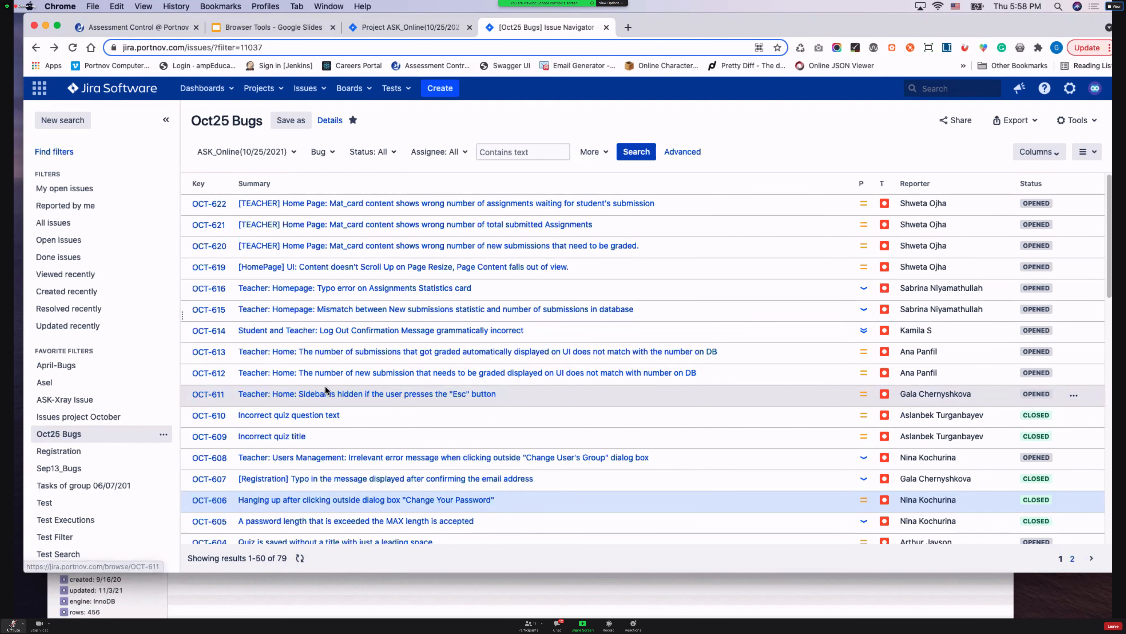
Step: Open bug OCT-612 separately and close it with resolution Works As Designed and the comment "Wrong query provided"
{"action": "right_click", "coordinate": [426, 377]}
{"action": "left_click", "coordinate": [467, 372]}
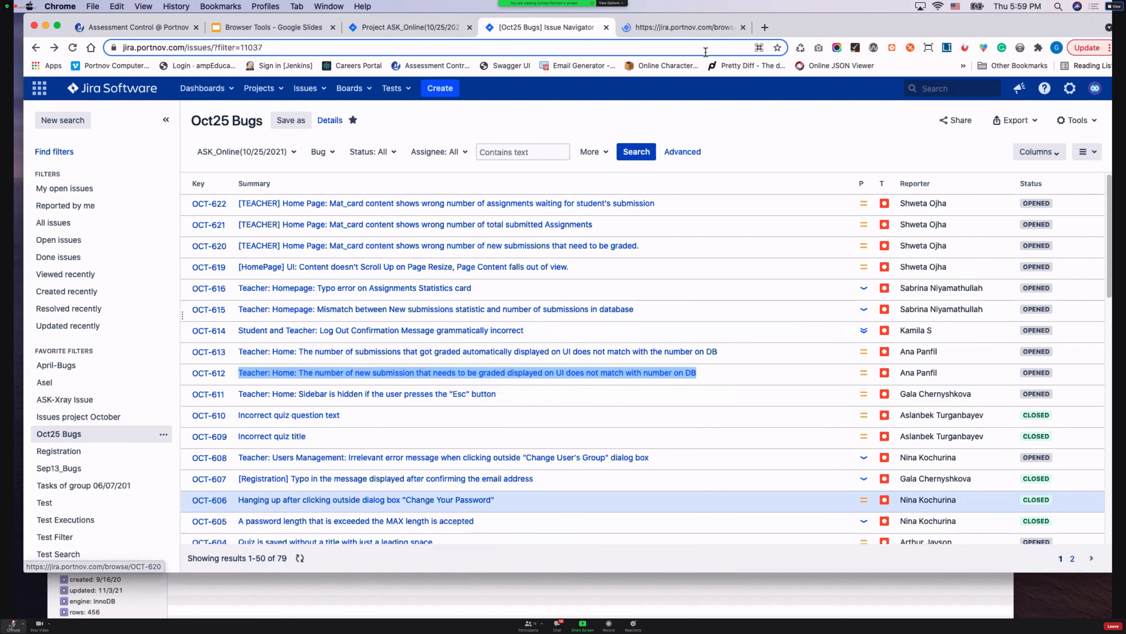
{"action": "left_click", "coordinate": [689, 26]}
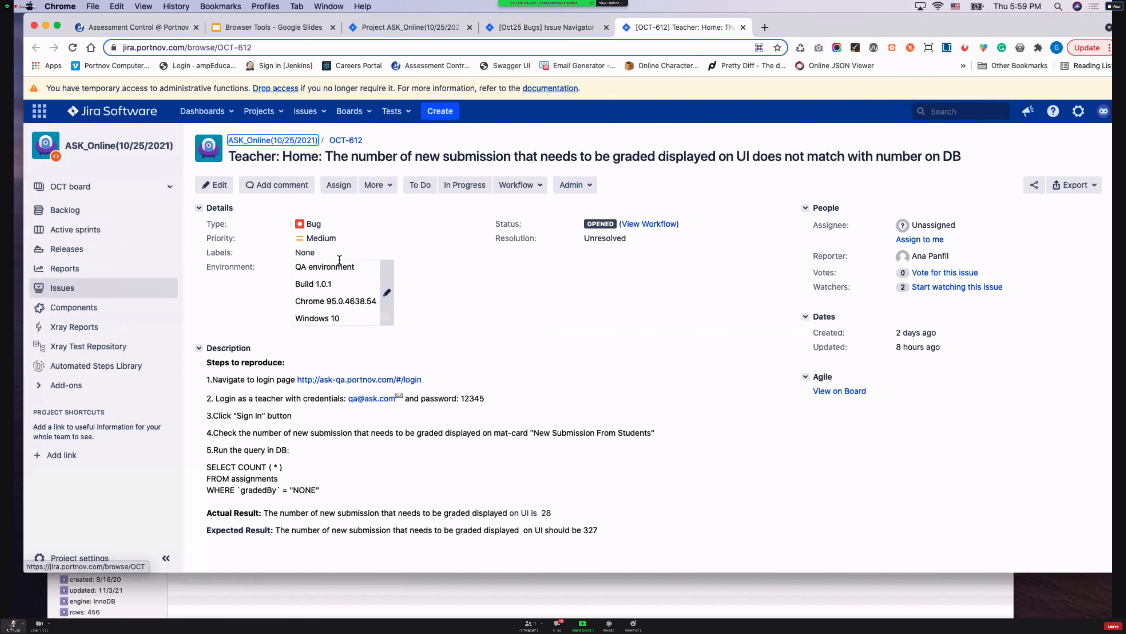
{"action": "left_click", "coordinate": [38, 624]}
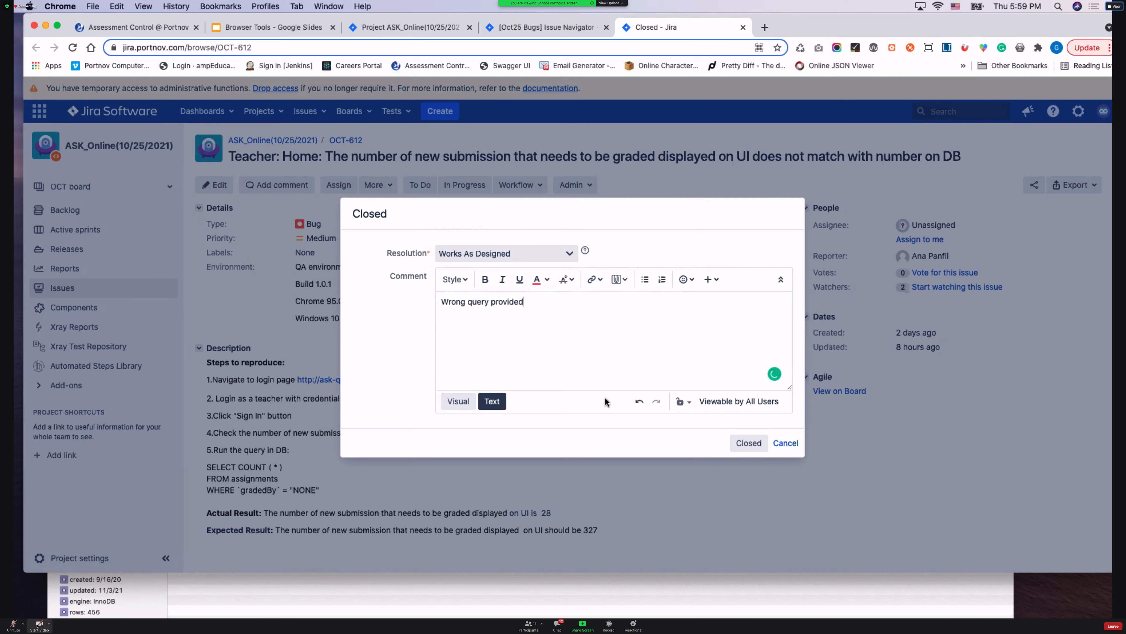
{"action": "left_click", "coordinate": [756, 443]}
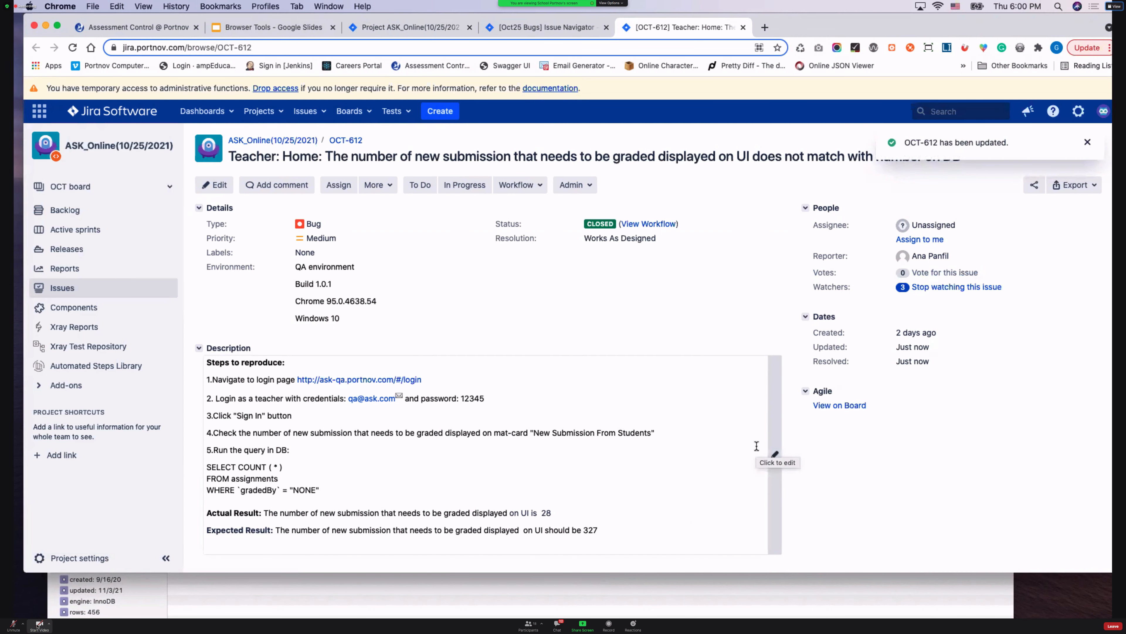
{"action": "key", "text": "super+w"}
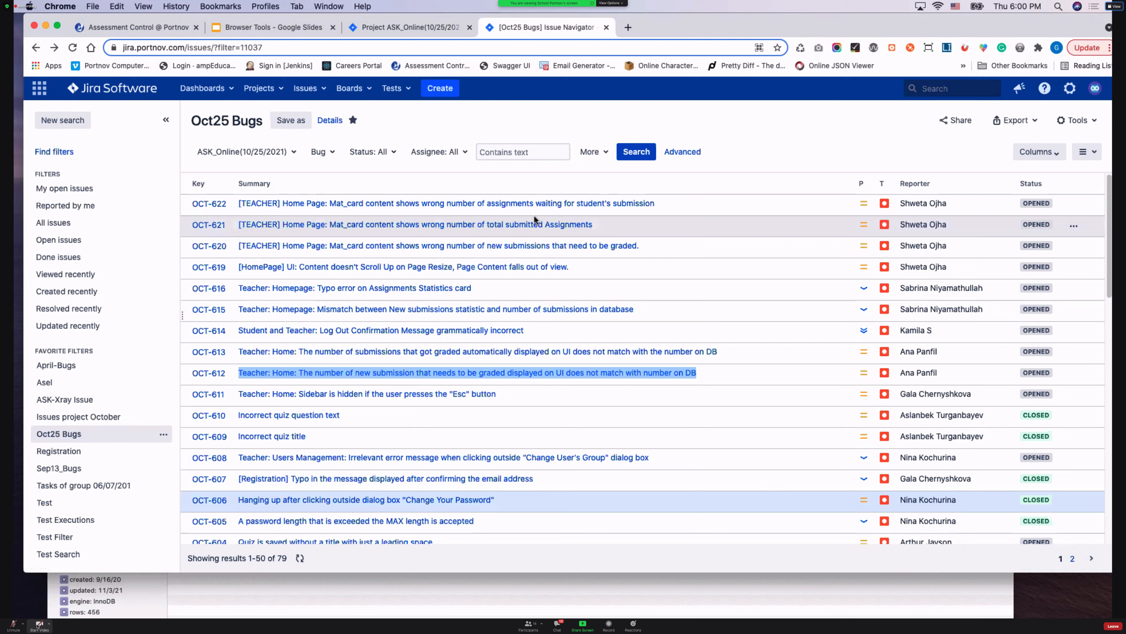
Step: Close bug OCT-613 with the resolution Works As Designed and return to the Oct25 Bugs list
{"action": "left_click", "coordinate": [421, 354]}
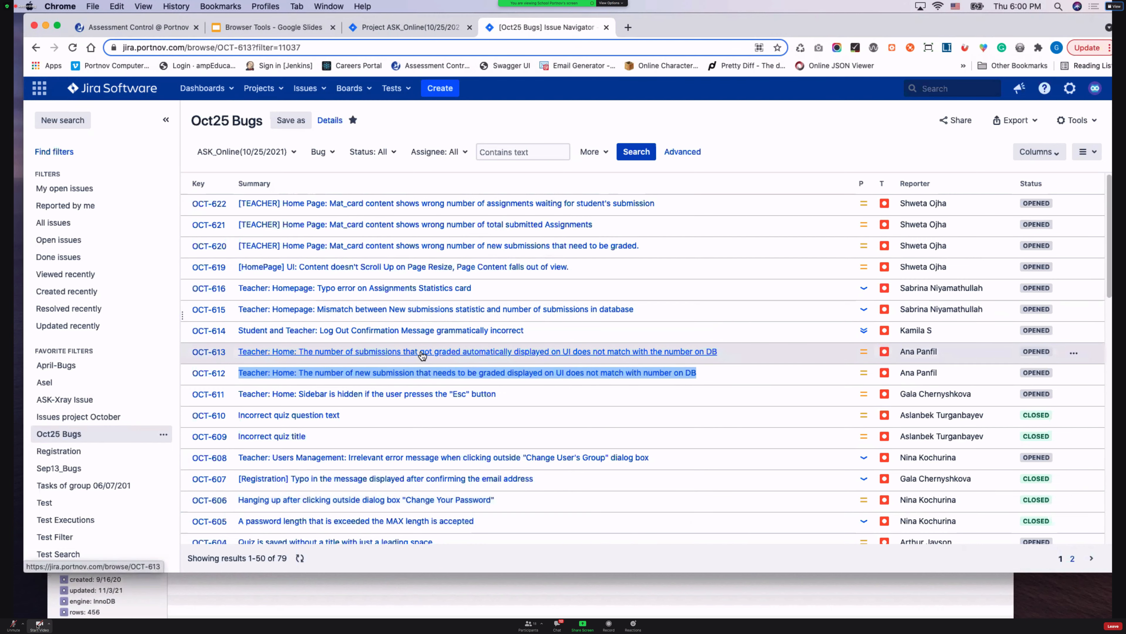
{"action": "left_click", "coordinate": [380, 163]}
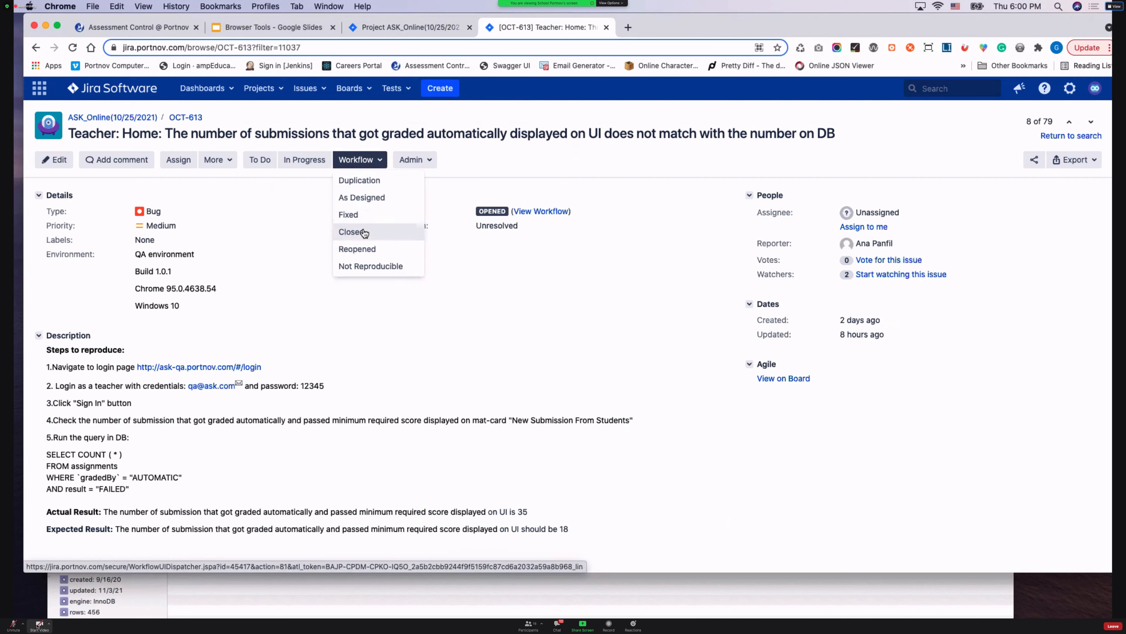
{"action": "left_click", "coordinate": [364, 232]}
{"action": "left_click", "coordinate": [573, 253]}
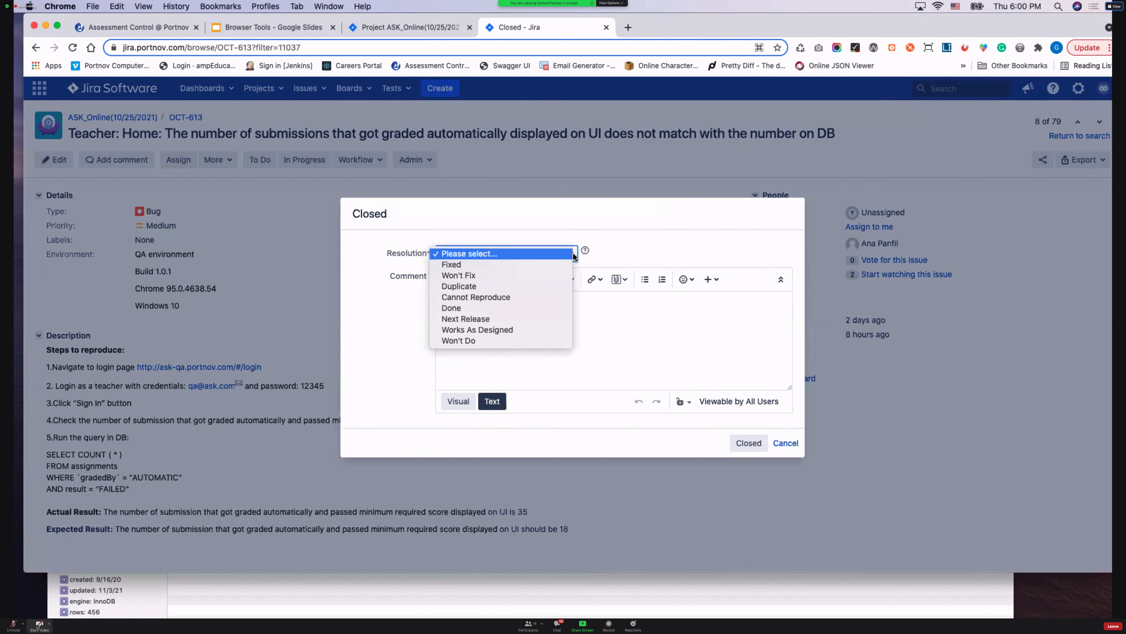
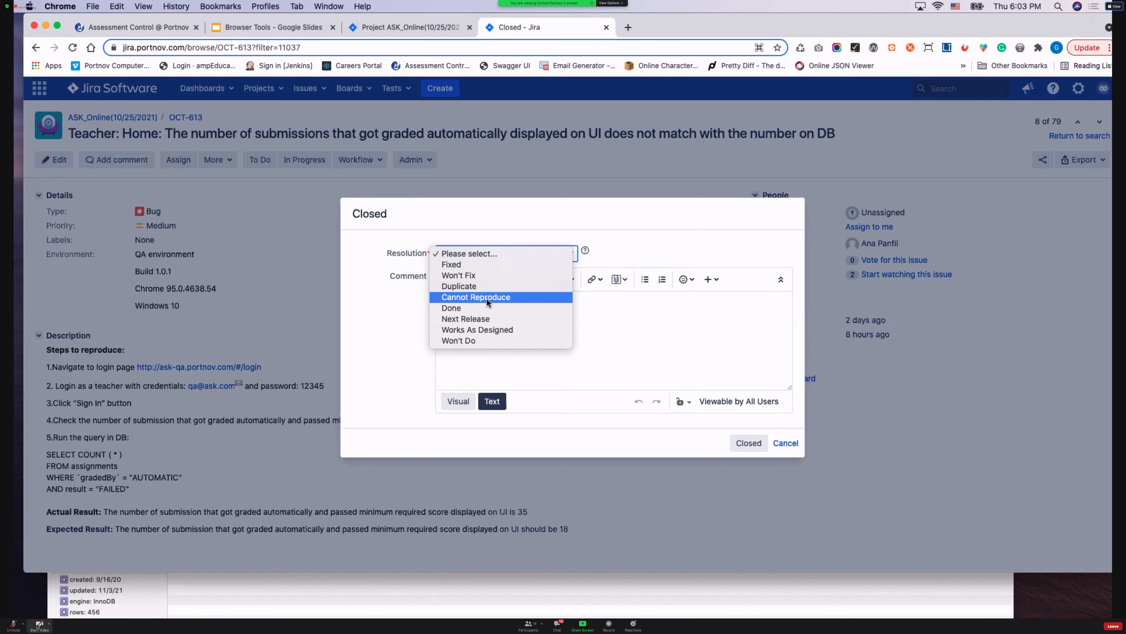
{"action": "left_click", "coordinate": [487, 329]}
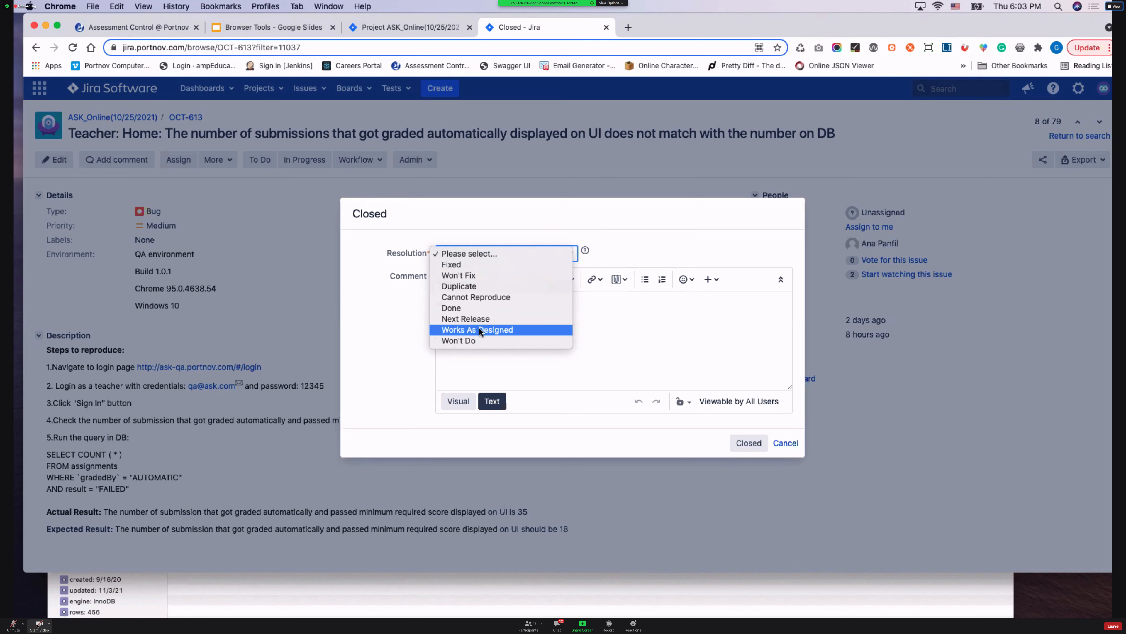
{"action": "left_click", "coordinate": [748, 440]}
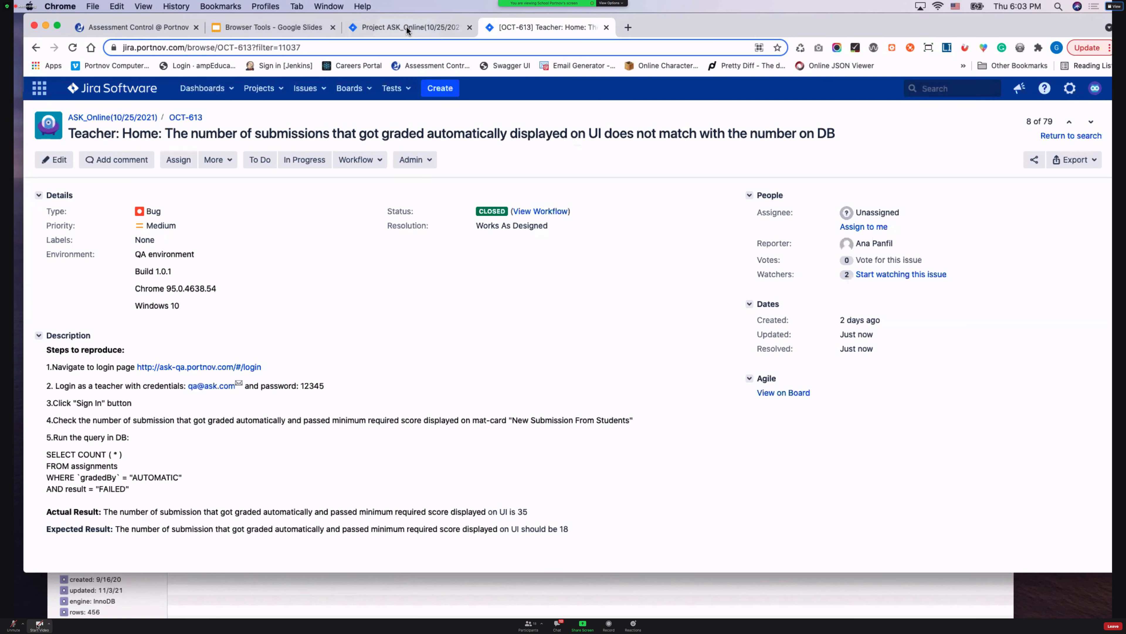
{"action": "left_click", "coordinate": [405, 26]}
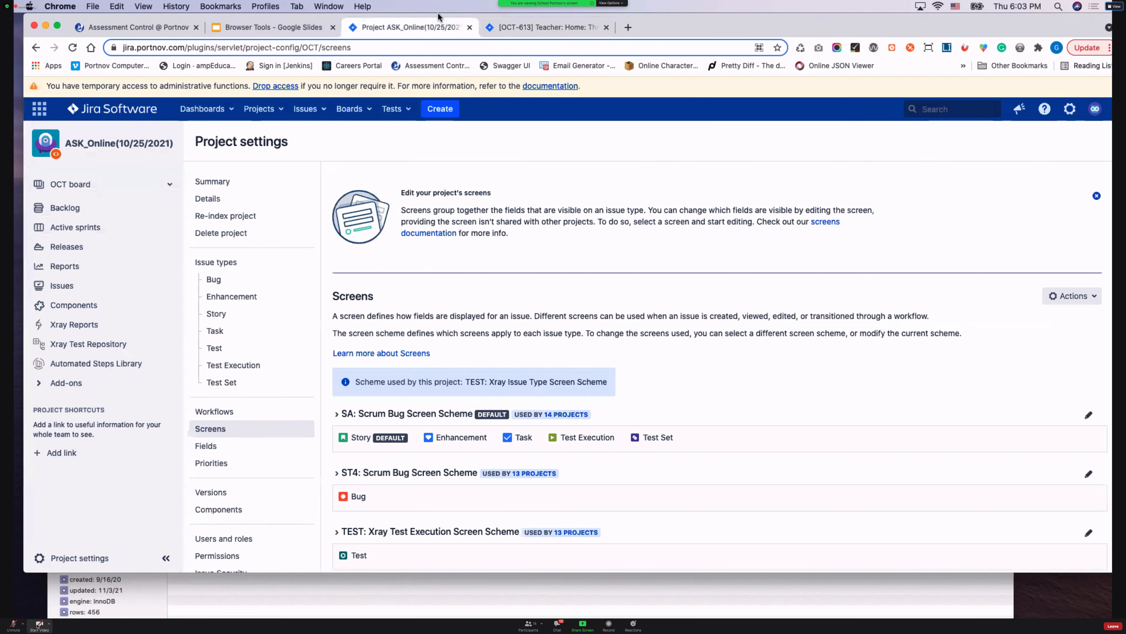
{"action": "left_click", "coordinate": [540, 27]}
{"action": "left_click", "coordinate": [36, 47]}
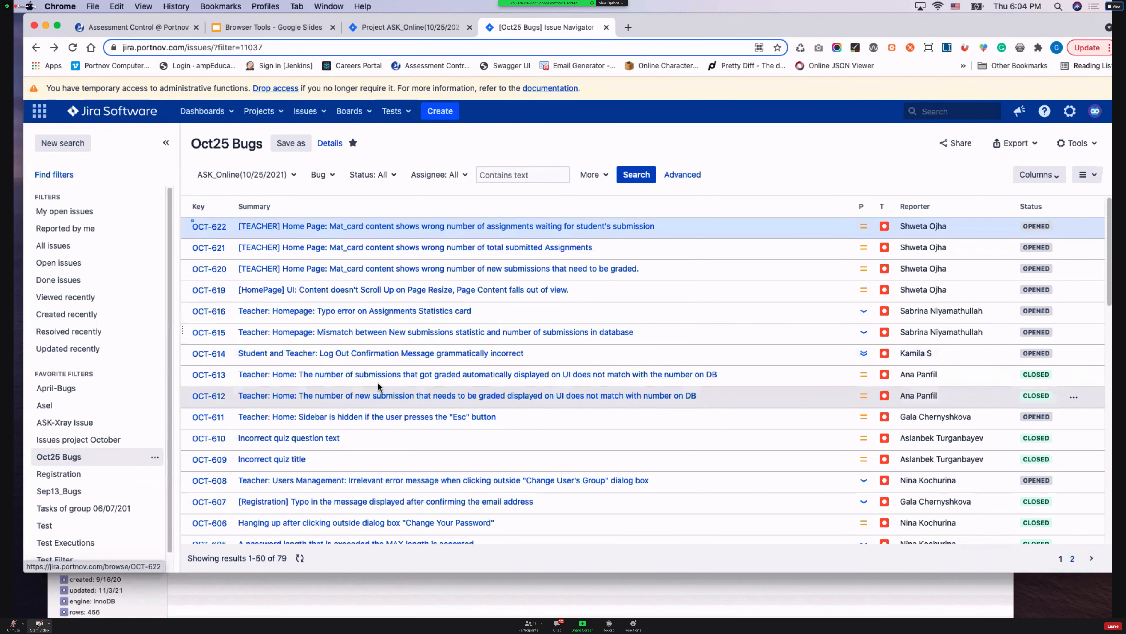
Step: Open bug OCT-614 in a new tab, review its description and the Grammar Log Out.png attachment, and close the tab
{"action": "right_click", "coordinate": [388, 354]}
{"action": "left_click", "coordinate": [451, 358]}
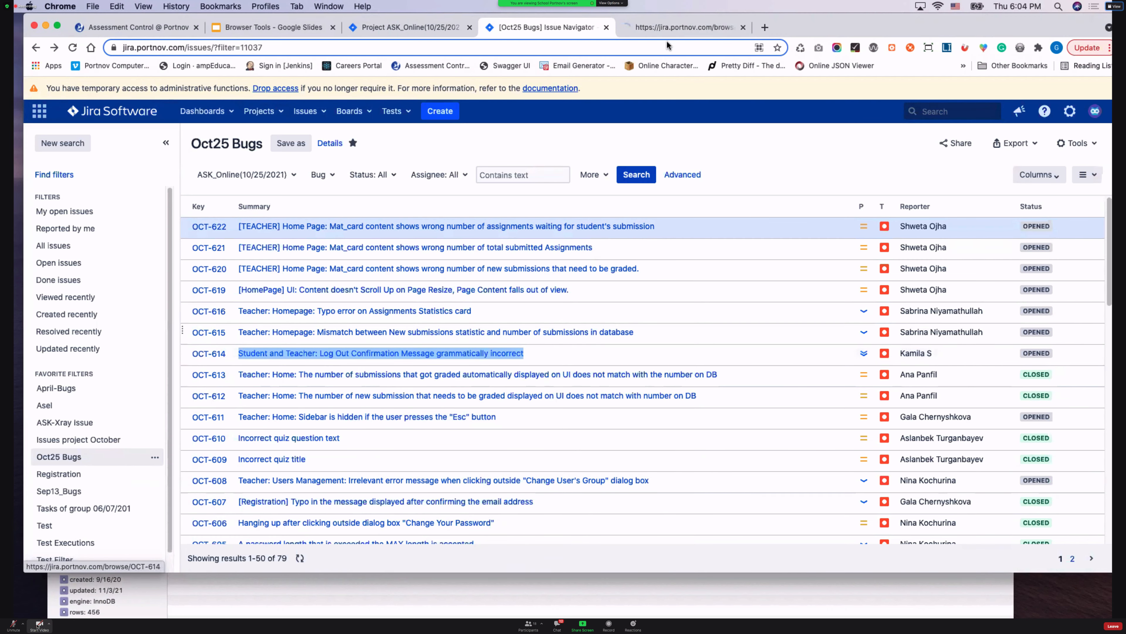
{"action": "left_click", "coordinate": [672, 30]}
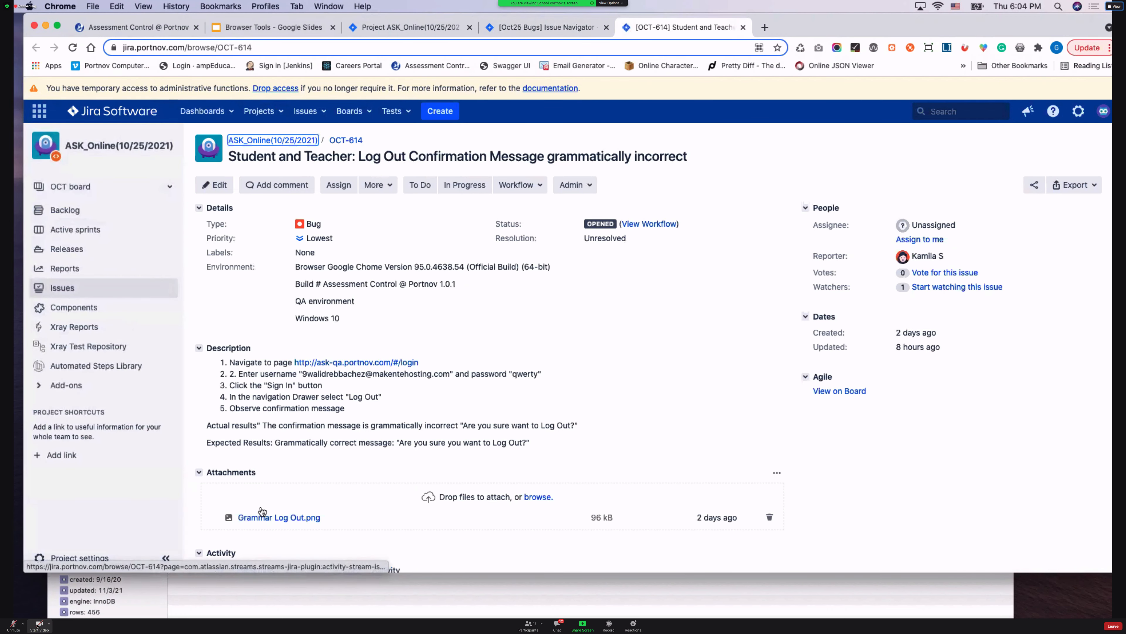
{"action": "left_click", "coordinate": [260, 517]}
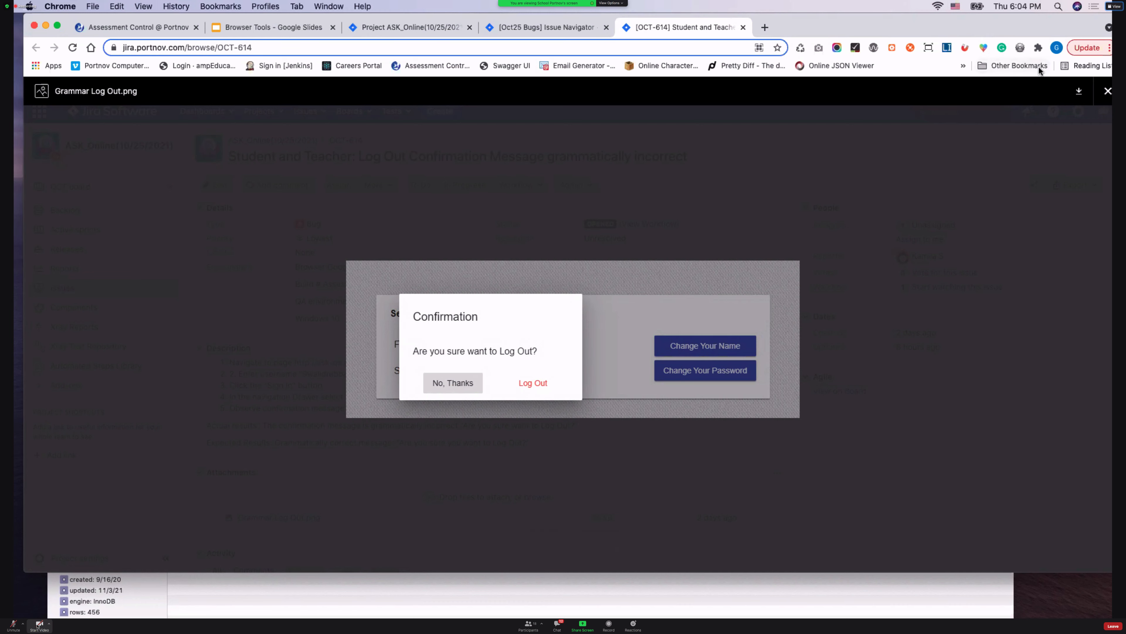
{"action": "left_click", "coordinate": [1108, 91]}
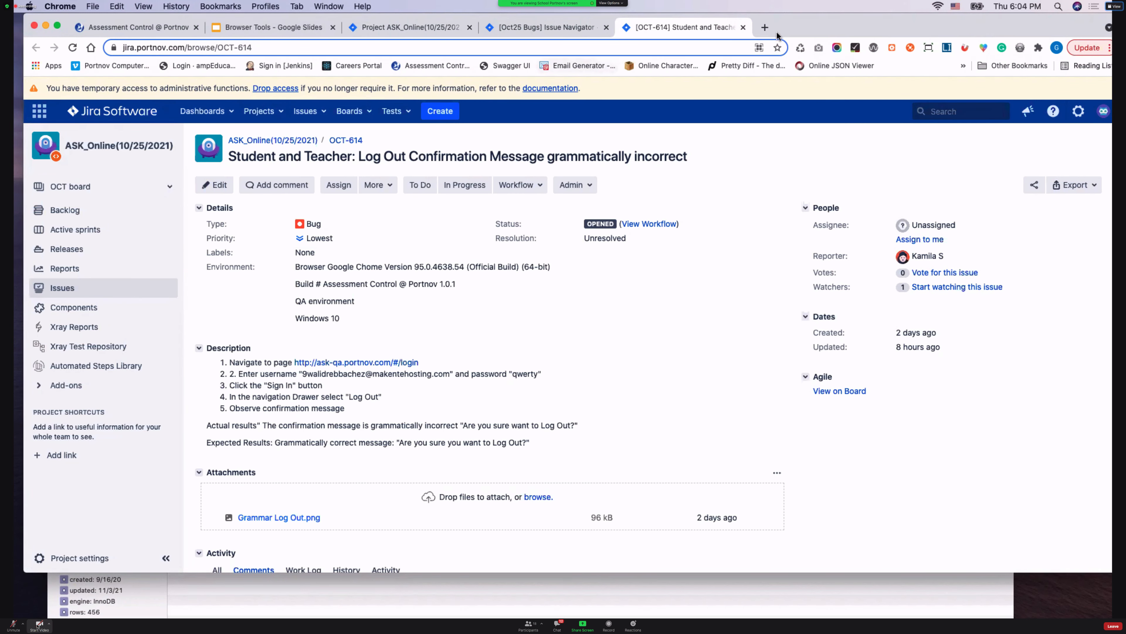
{"action": "left_click", "coordinate": [744, 29]}
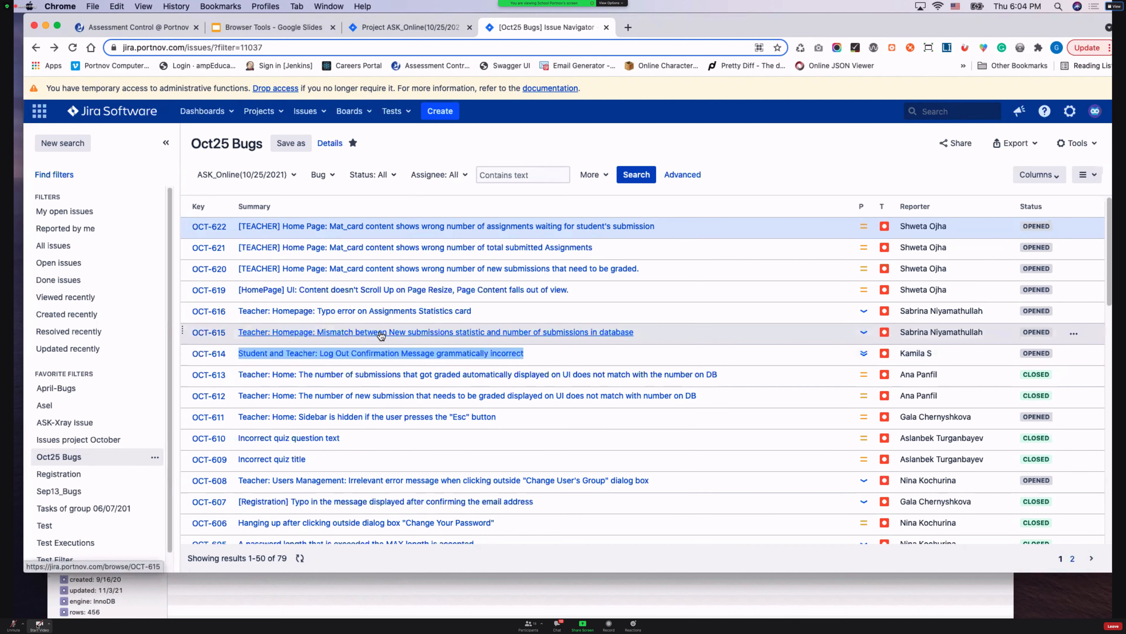
Step: Open bug OCT-615 in a new tab, review its SQL query and teacherhomepagenewsubmission.png attachment, and close the tab
{"action": "right_click", "coordinate": [393, 335]}
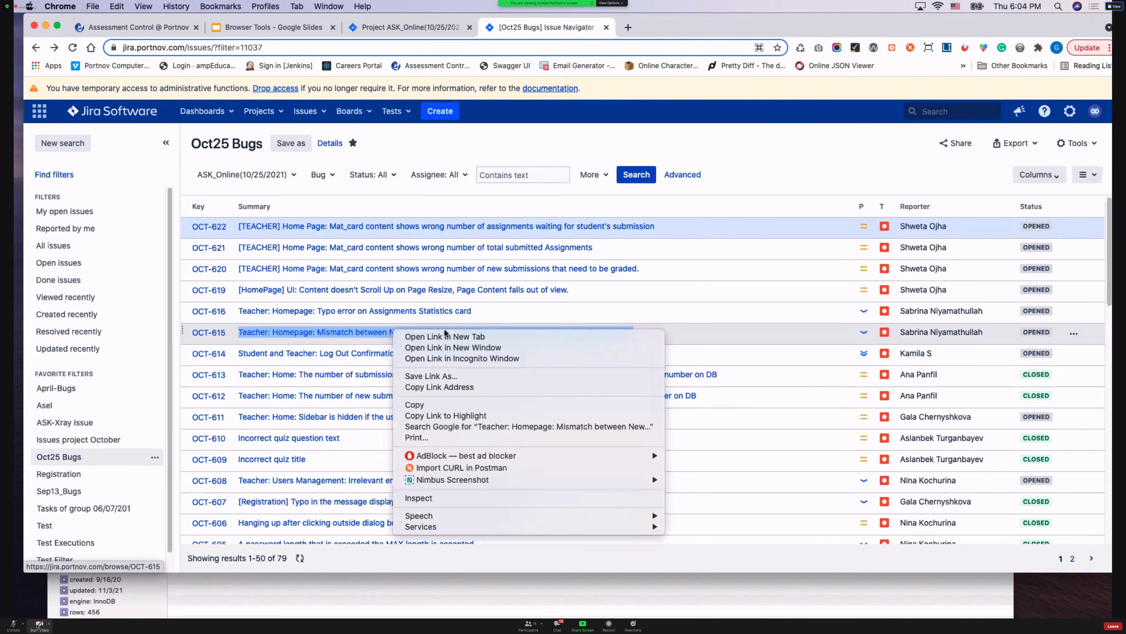
{"action": "left_click", "coordinate": [448, 337]}
{"action": "left_click", "coordinate": [683, 27]}
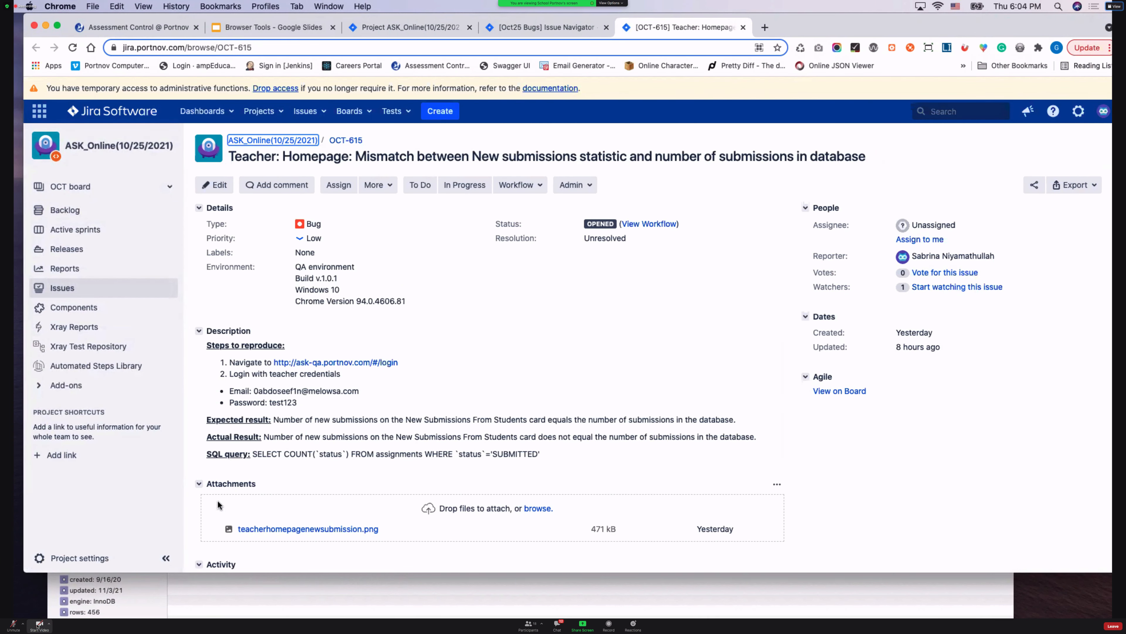
{"action": "scroll", "coordinate": [276, 473], "scroll_direction": "down", "scroll_amount": 3}
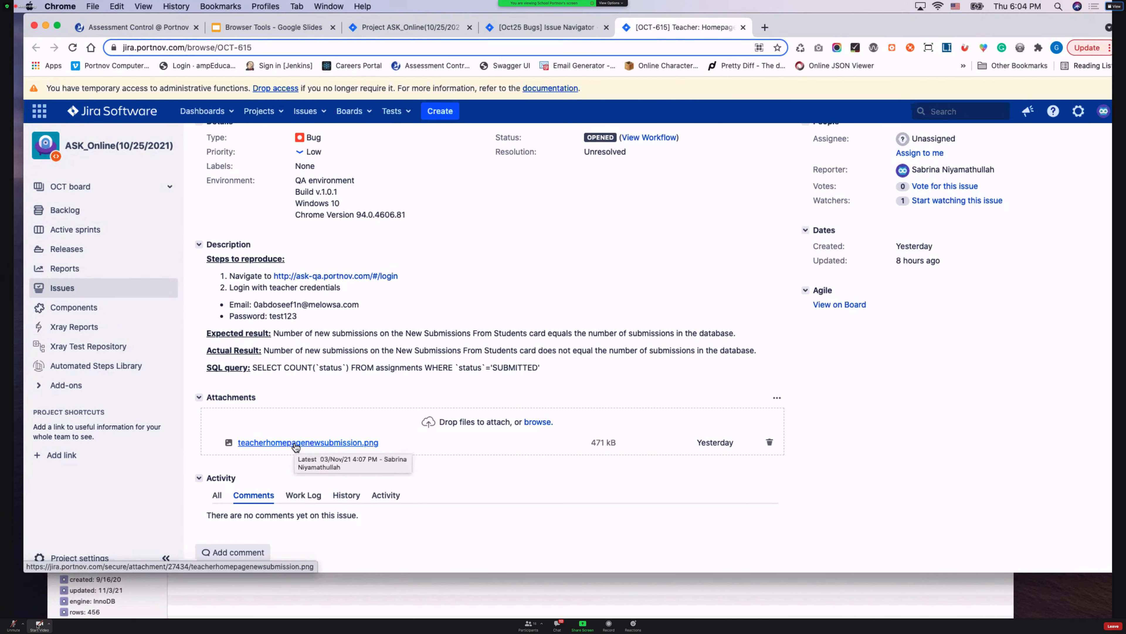
{"action": "left_click", "coordinate": [295, 443]}
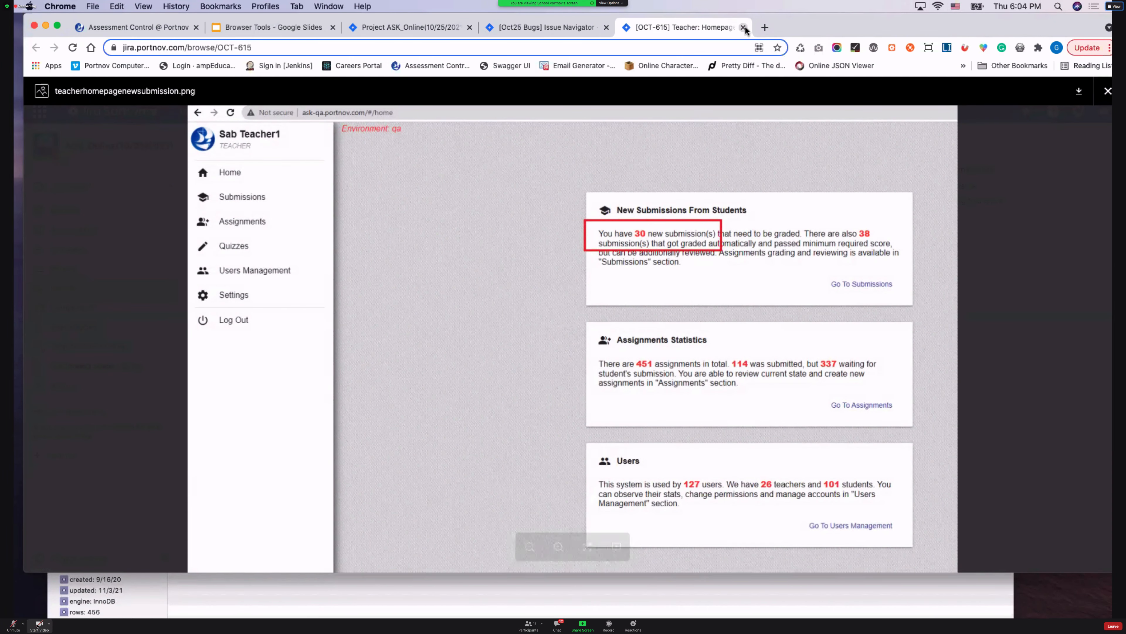
{"action": "key", "text": "super+w"}
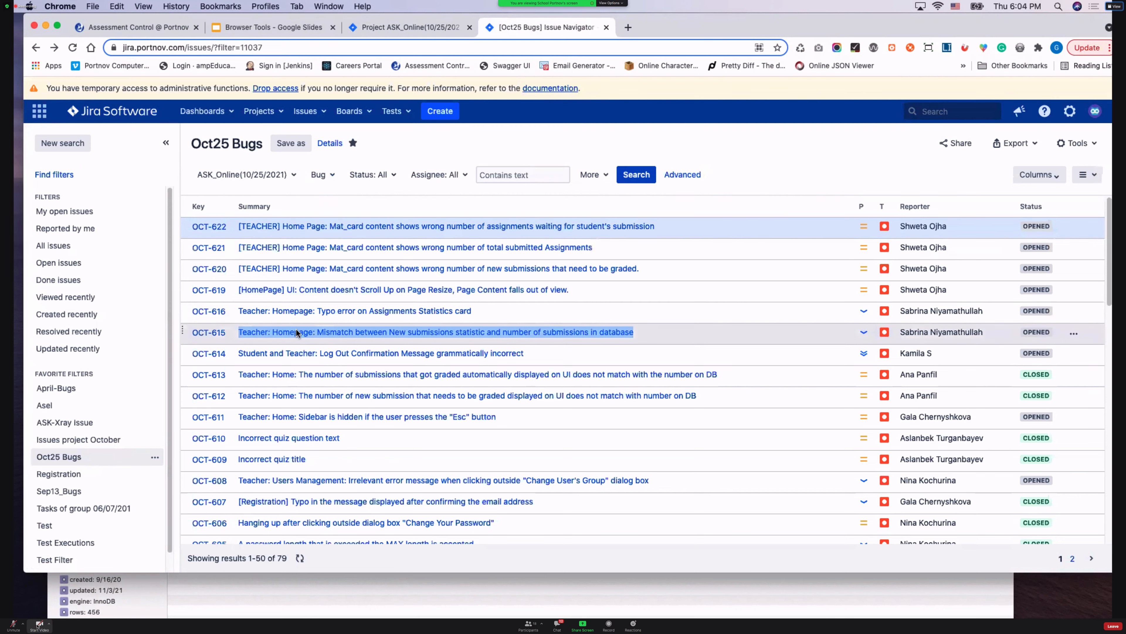
Step: Open bug OCT-615 in a new tab, close it with the resolution Works As Designed, and return to the Oct25 Bugs list
{"action": "right_click", "coordinate": [286, 332]}
{"action": "key", "text": "Return"}
{"action": "left_click", "coordinate": [658, 25]}
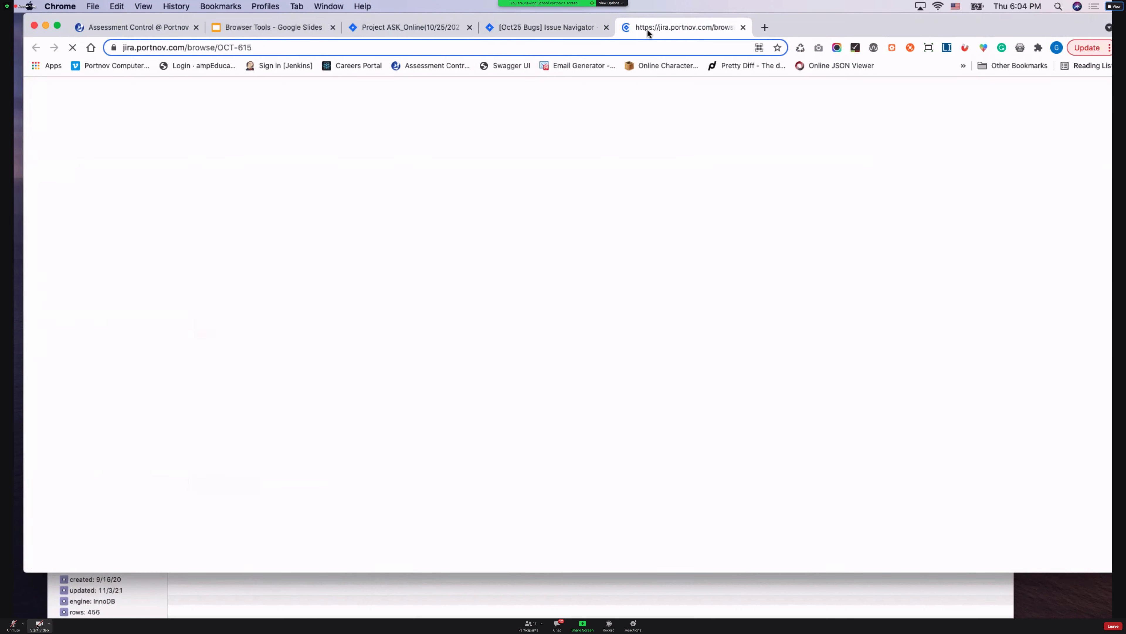
{"action": "left_click", "coordinate": [519, 185]}
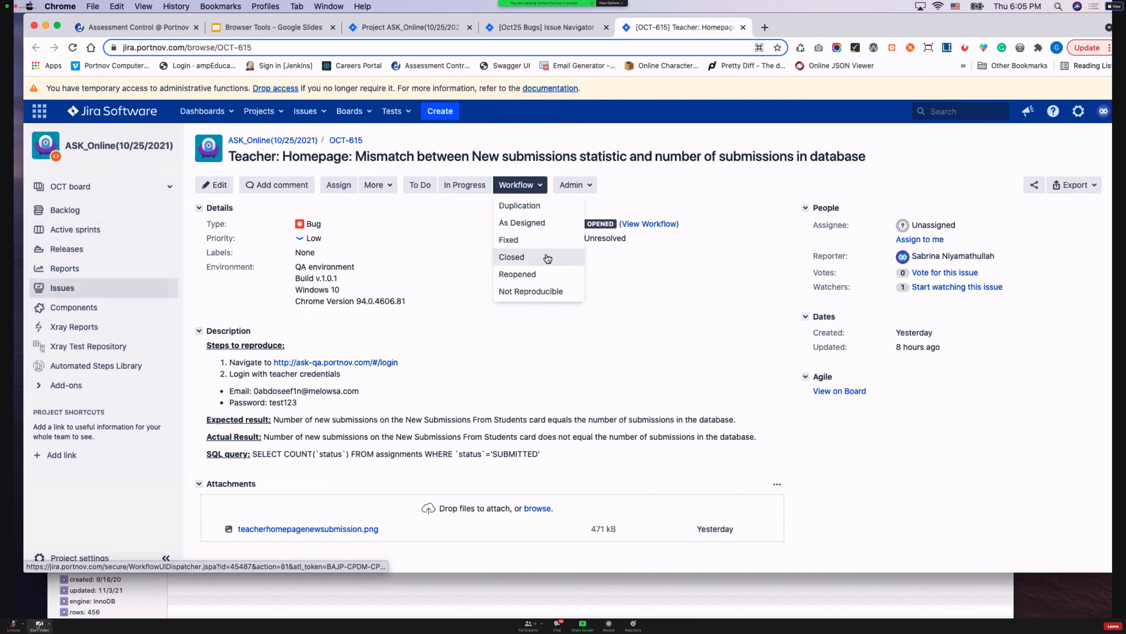
{"action": "left_click", "coordinate": [580, 256]}
{"action": "left_click", "coordinate": [568, 255]}
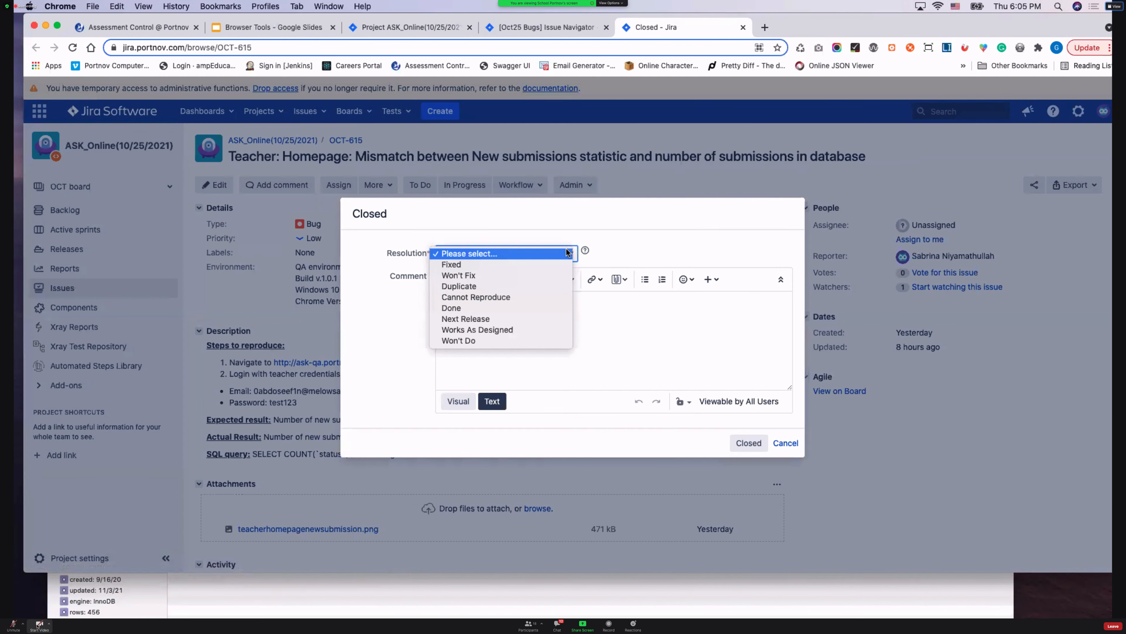
{"action": "key", "text": "Return"}
{"action": "left_click", "coordinate": [749, 443]}
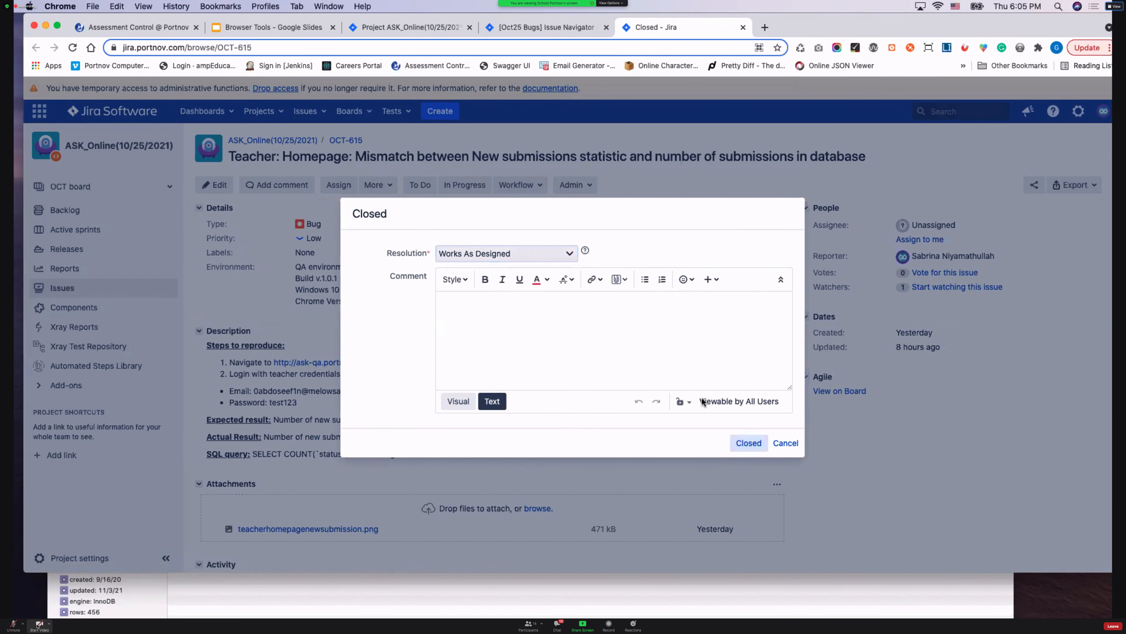
{"action": "left_click", "coordinate": [524, 28]}
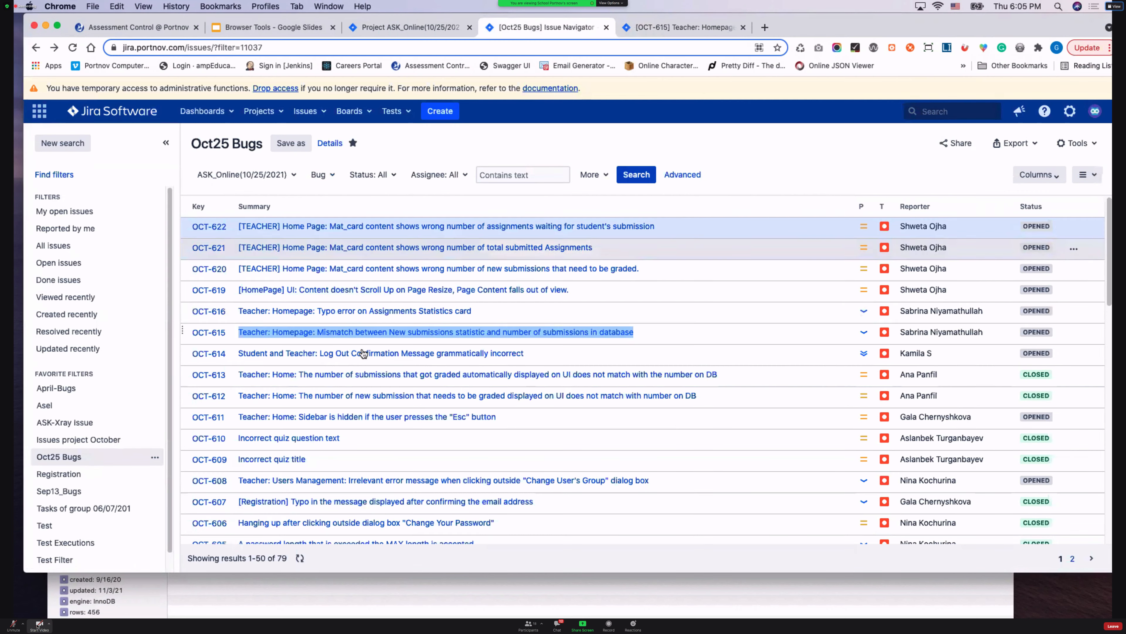
Step: Open bug OCT-616 in a new tab and review its SQL queries and the teacherHomepagetypo.png attachment
{"action": "right_click", "coordinate": [403, 314]}
{"action": "left_click", "coordinate": [426, 322]}
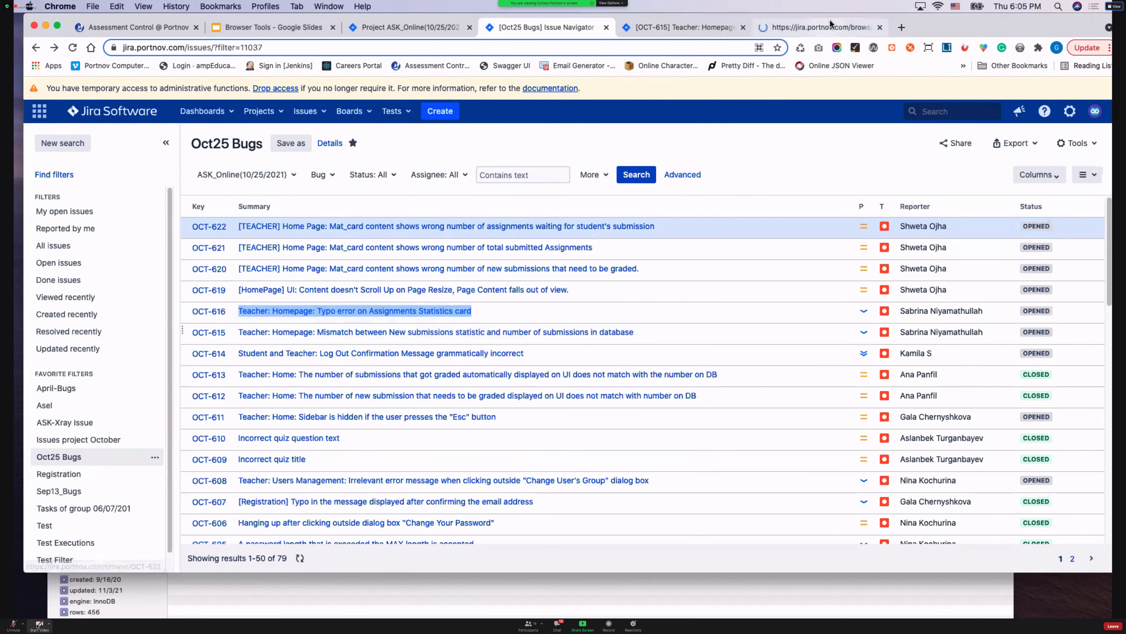
{"action": "left_click", "coordinate": [831, 25]}
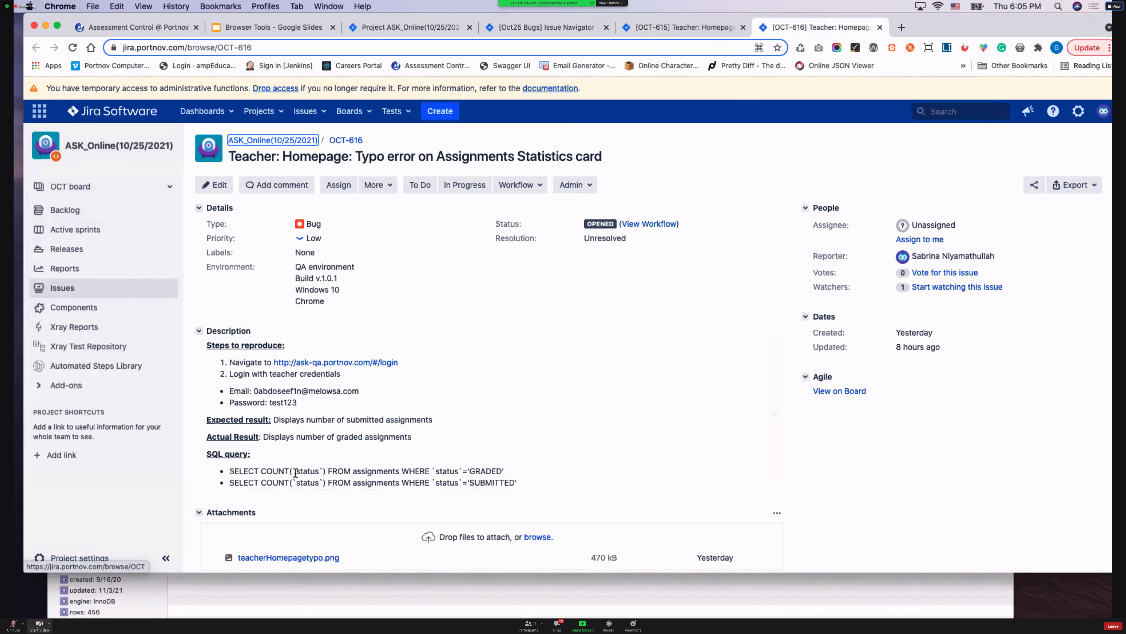
{"action": "scroll", "coordinate": [295, 473], "scroll_direction": "down", "scroll_amount": 3}
{"action": "left_click", "coordinate": [309, 461]}
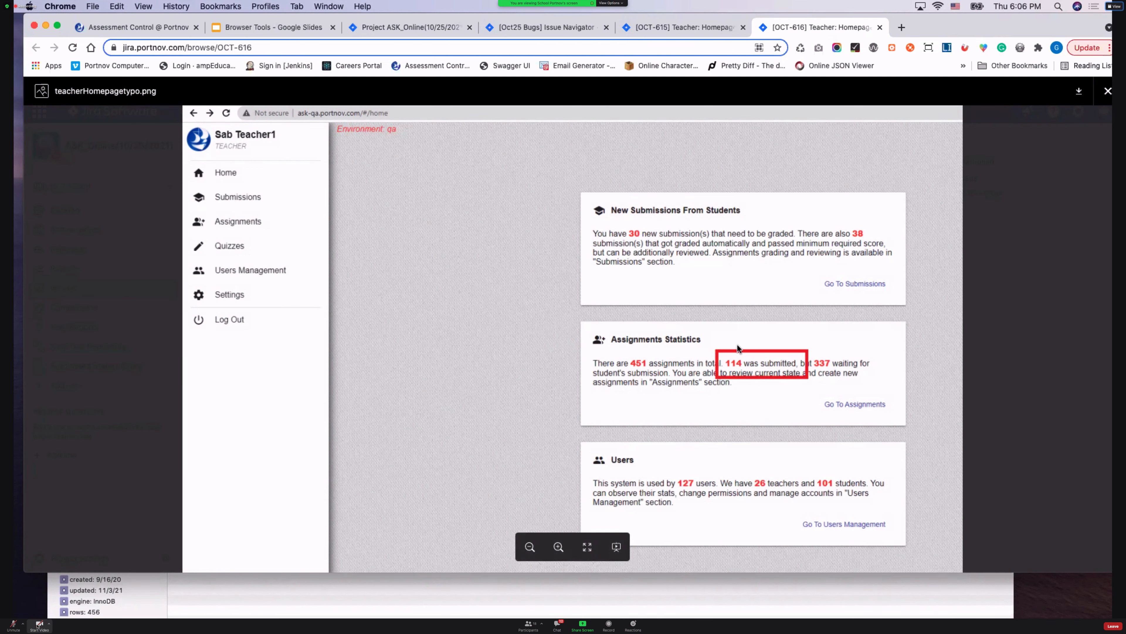
{"action": "key", "text": "Escape"}
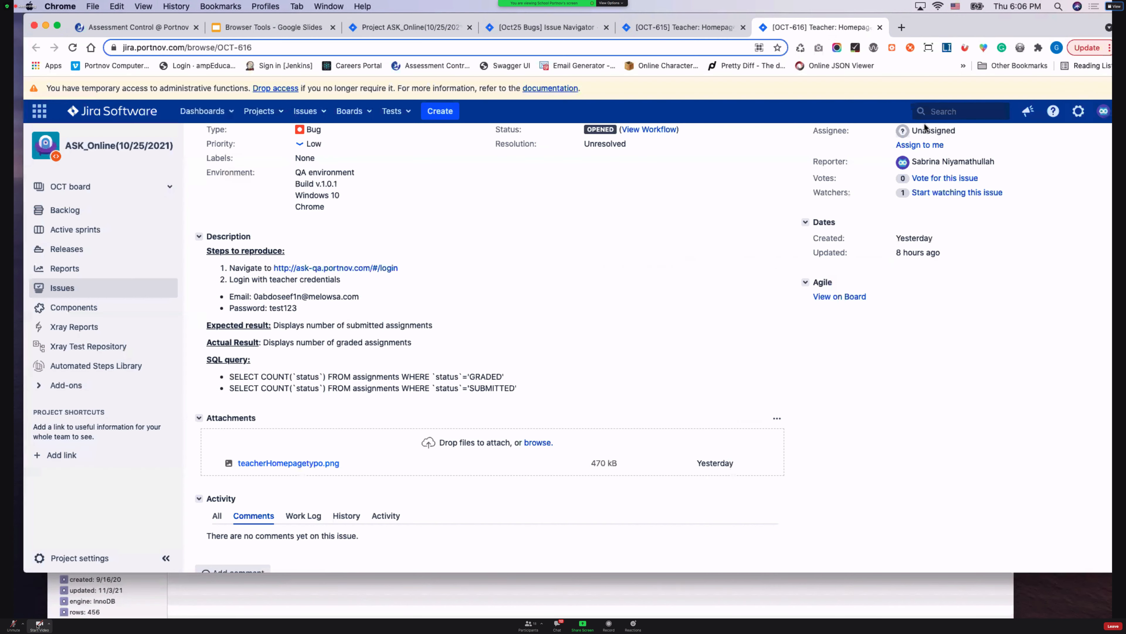
Step: Choose Lowest as the priority of bug OCT-616, leave the page, and close the OCT-616 and OCT-615 tabs
{"action": "left_click", "coordinate": [330, 146]}
{"action": "left_click", "coordinate": [328, 207]}
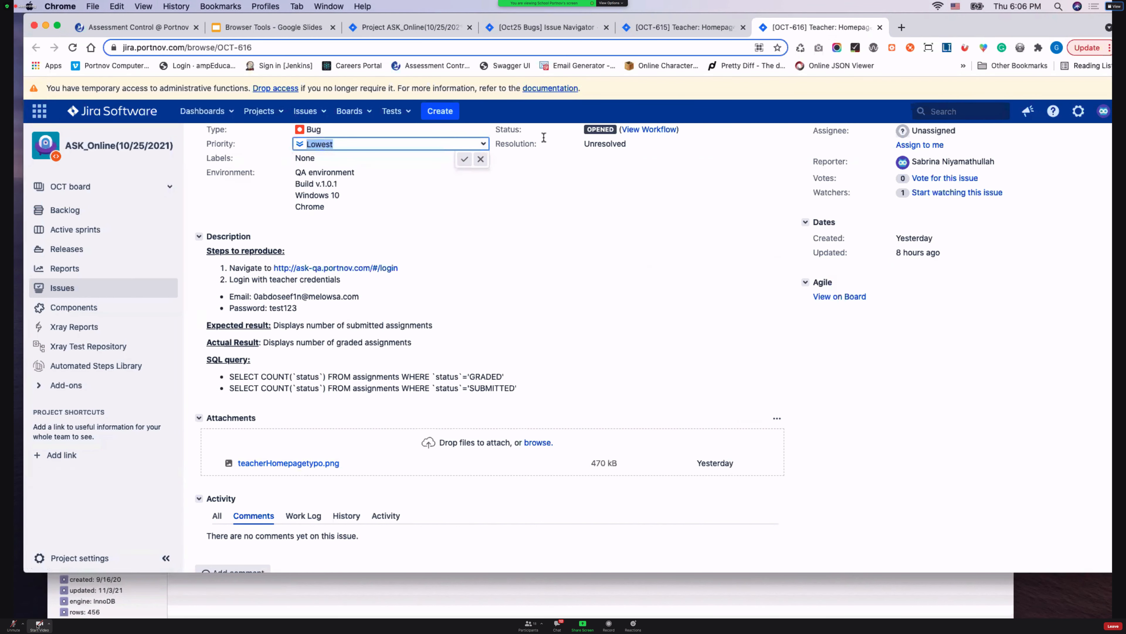
{"action": "left_click", "coordinate": [879, 28]}
{"action": "left_click", "coordinate": [649, 213]}
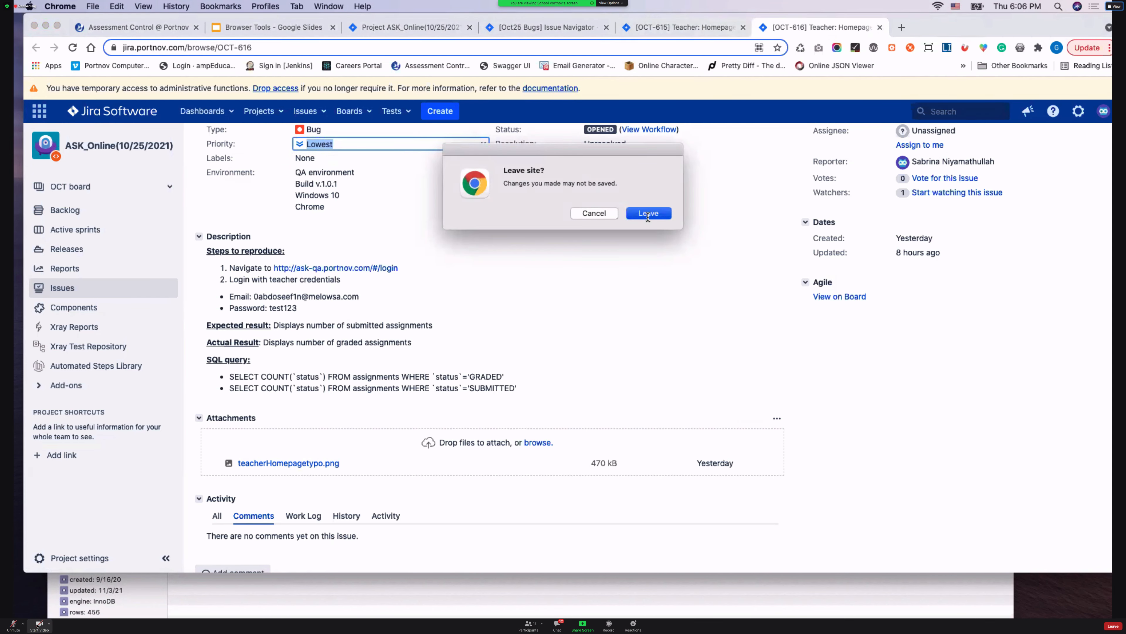
{"action": "left_click", "coordinate": [744, 27]}
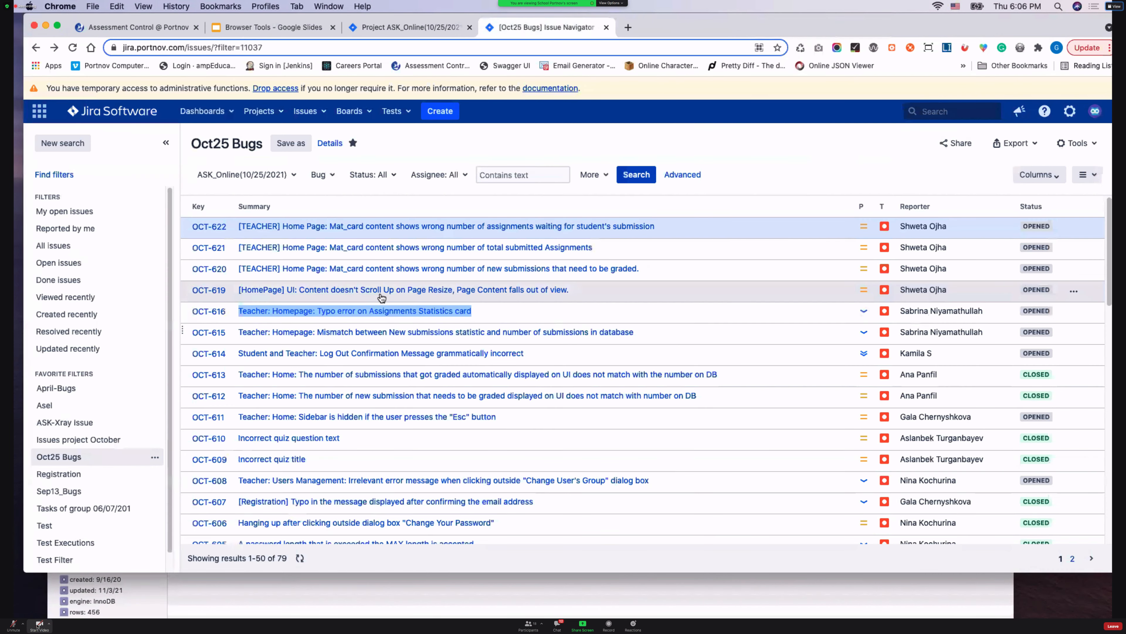
Step: Open bug OCT-619 in a new tab and read its description, steps to reproduce and attachment list
{"action": "right_click", "coordinate": [442, 289]}
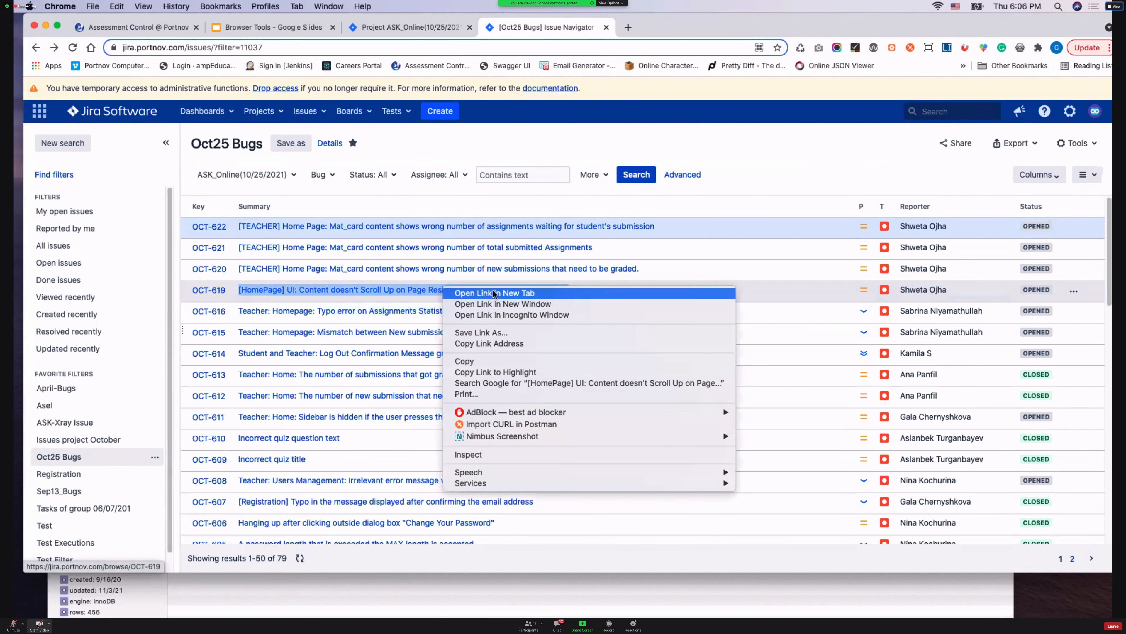
{"action": "left_click", "coordinate": [498, 291]}
{"action": "left_click", "coordinate": [653, 27]}
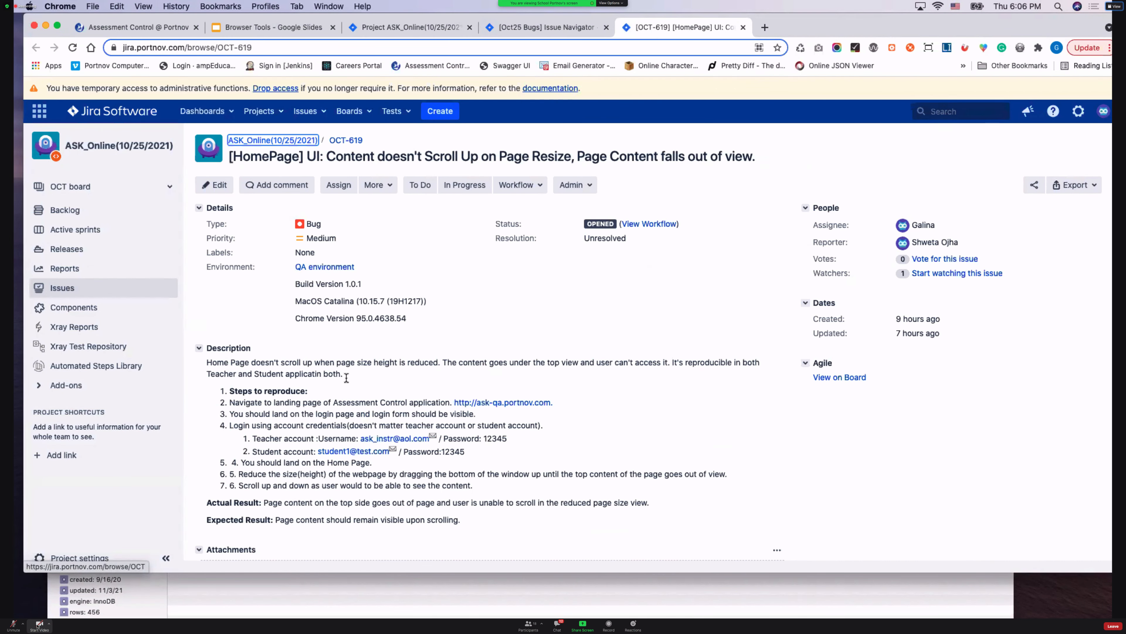
{"action": "scroll", "coordinate": [364, 439], "scroll_direction": "down", "scroll_amount": 5}
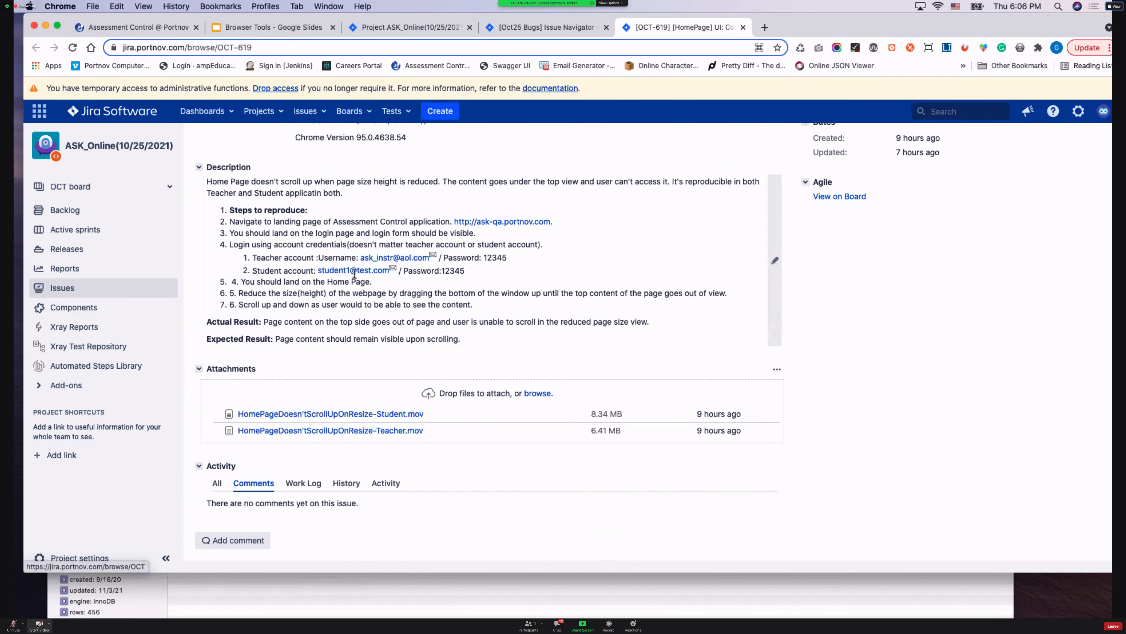
{"action": "scroll", "coordinate": [381, 264], "scroll_direction": "up", "scroll_amount": 1}
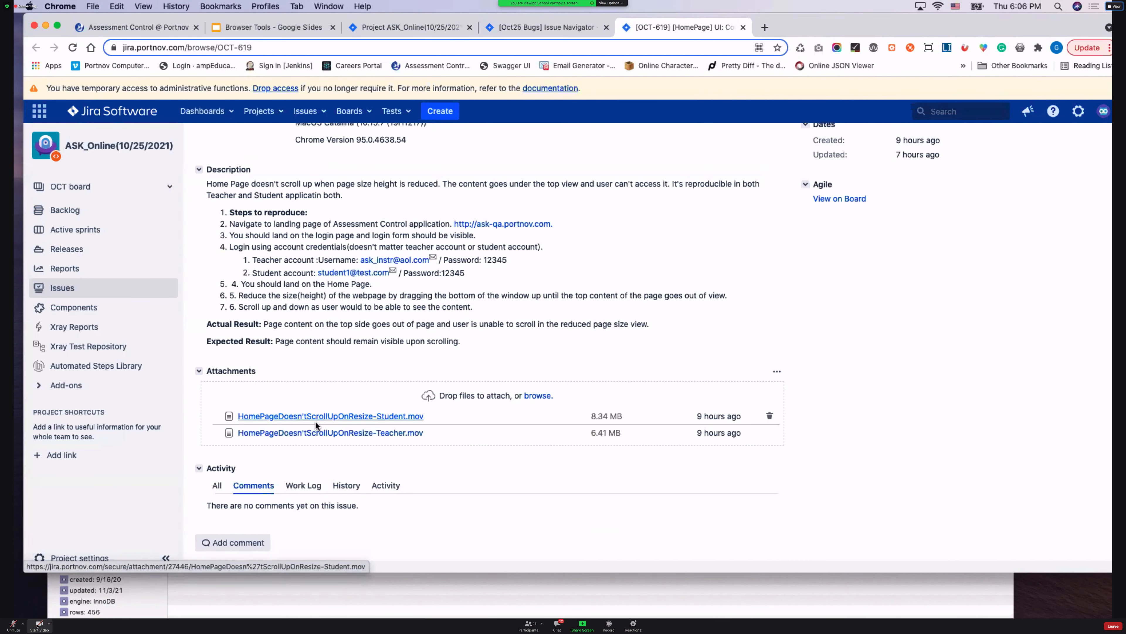
Step: Download the HomePageDoesn'tScrollUpOnResize-Student.mov attachment, play it twice in QuickTime Player, and clear the video from view
{"action": "left_click", "coordinate": [327, 416]}
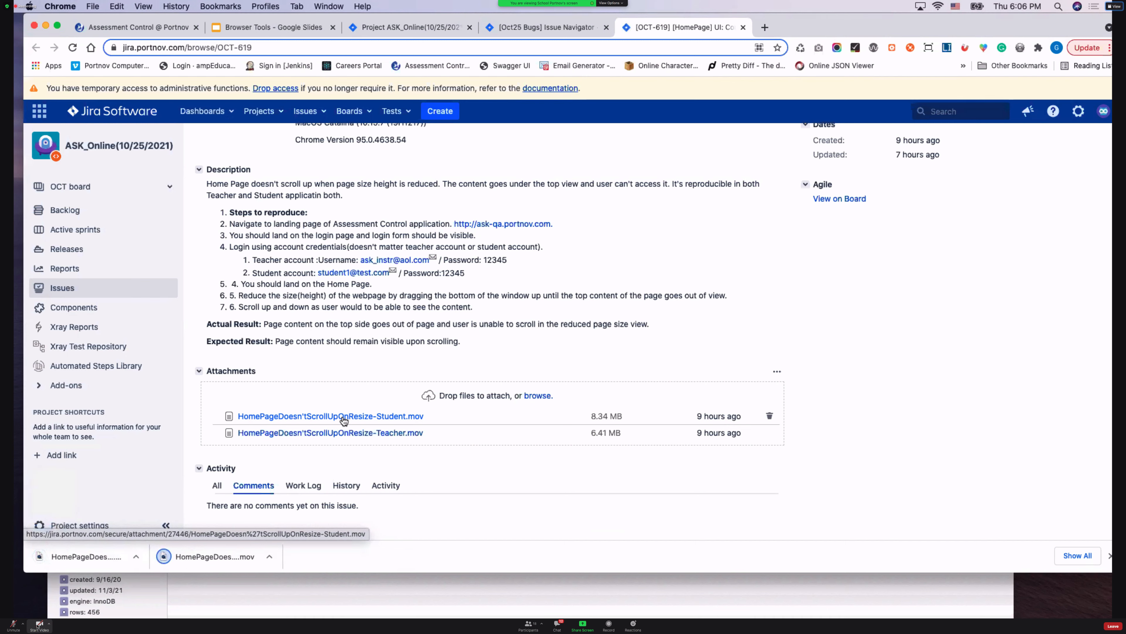
{"action": "left_click", "coordinate": [344, 418]}
{"action": "left_click", "coordinate": [219, 562]}
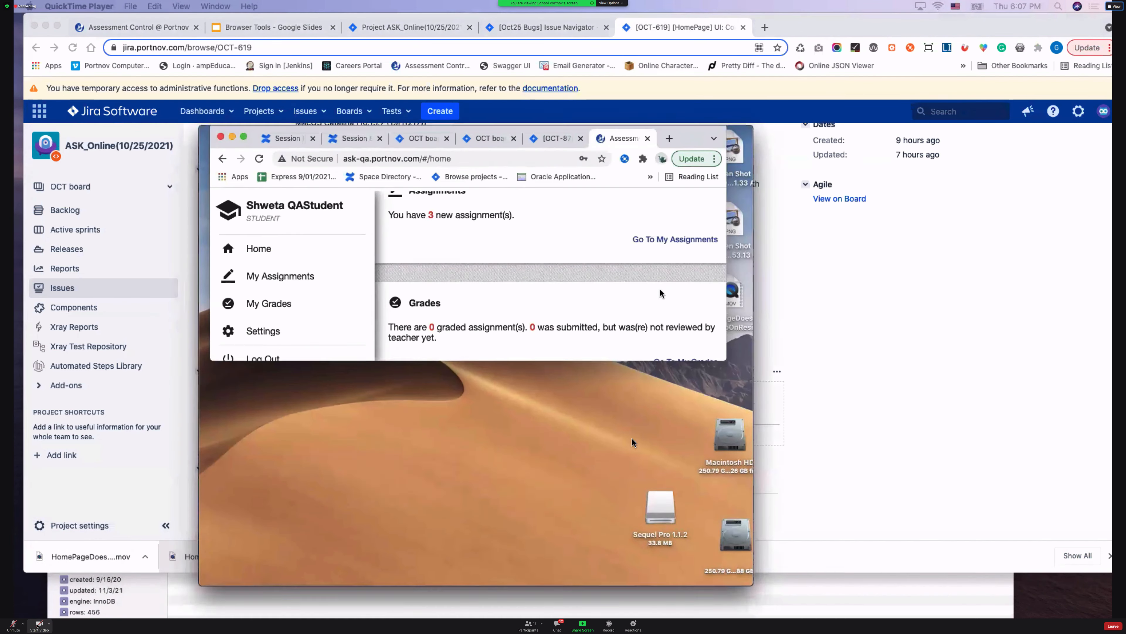
{"action": "left_click", "coordinate": [476, 452]}
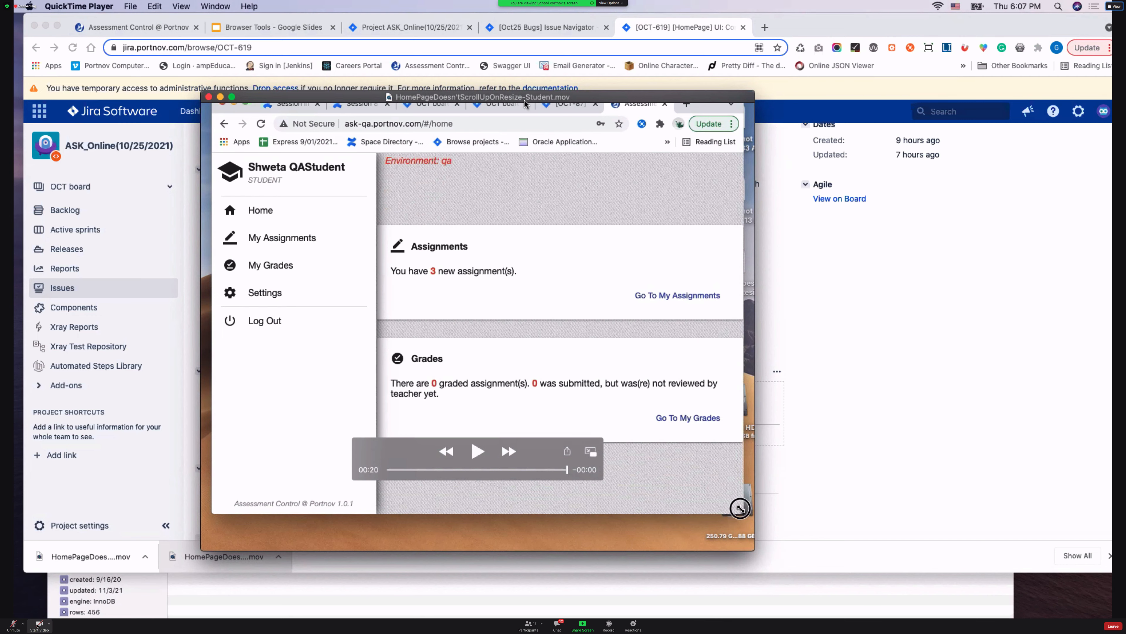
{"action": "left_click_drag", "start_coordinate": [610, 103], "coordinate": [892, 129]}
{"action": "mouse_move", "coordinate": [800, 506]}
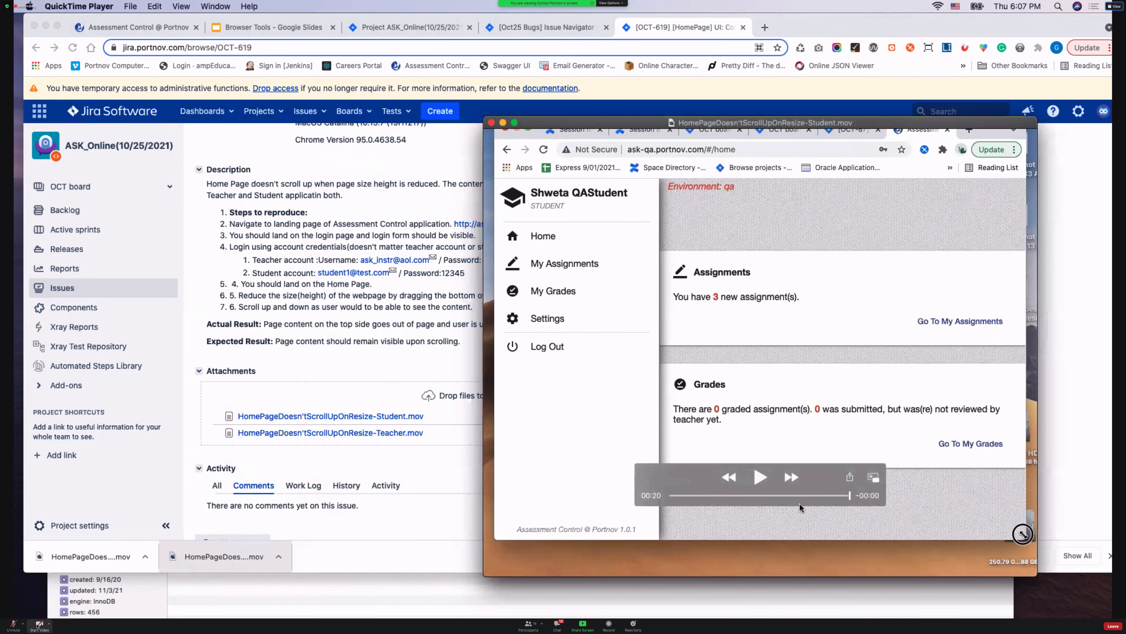
{"action": "left_click_drag", "start_coordinate": [851, 497], "coordinate": [721, 498]}
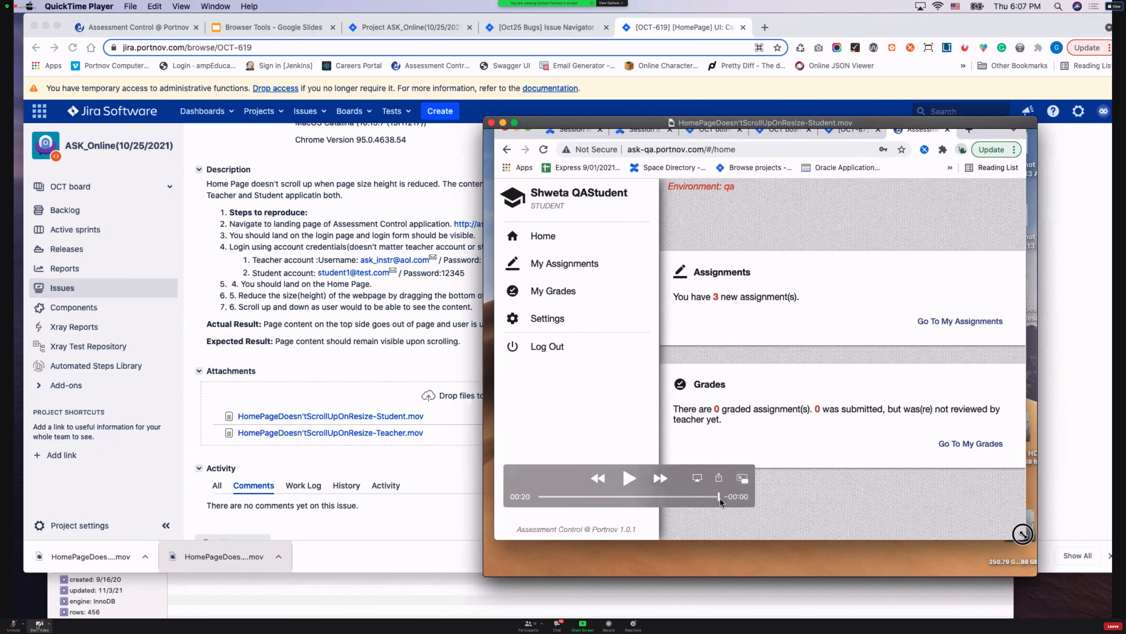
{"action": "left_click", "coordinate": [628, 478]}
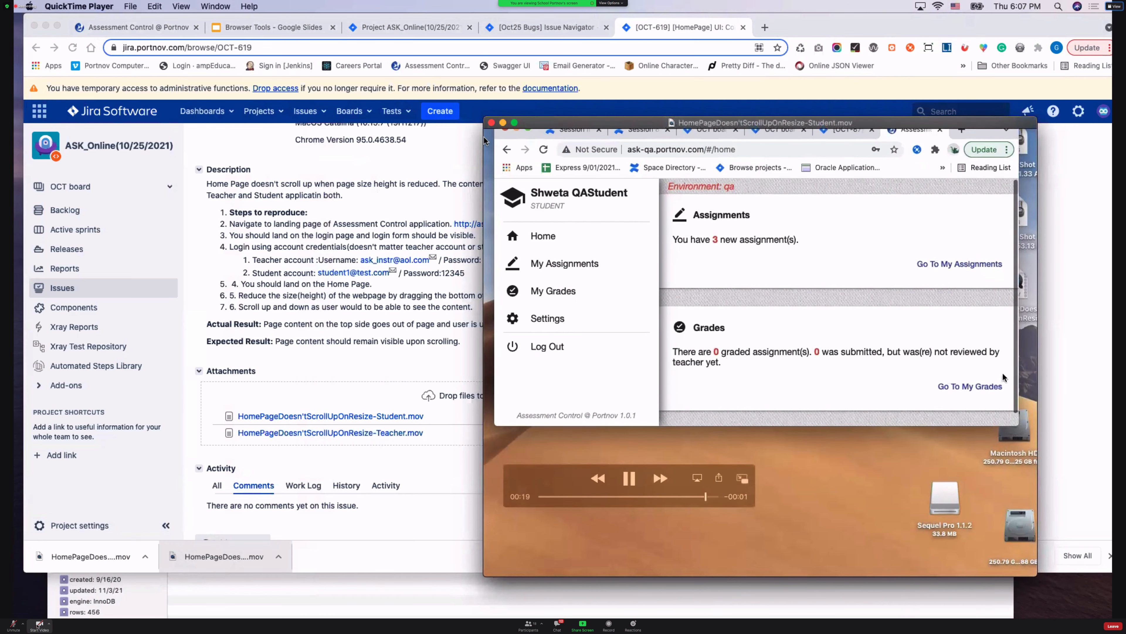
{"action": "left_click_drag", "start_coordinate": [599, 121], "coordinate": [14, 129]}
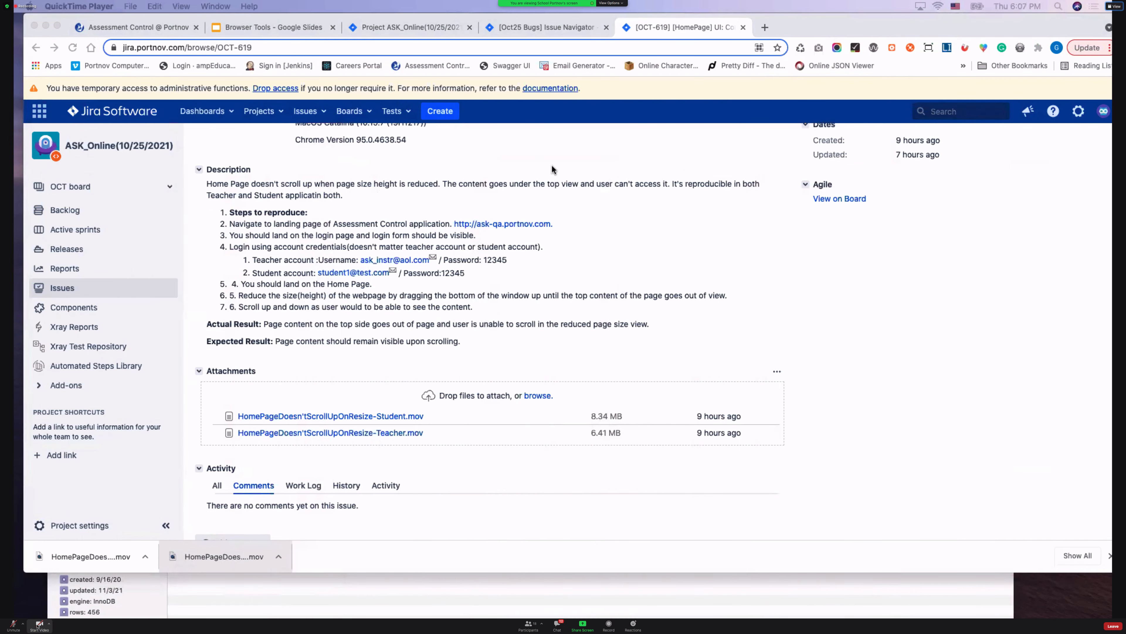
Step: Open bug OCT-620 from the Oct25 Bugs list in a new tab, review its 10.31.36 AM query screenshot, and close the tab
{"action": "left_click", "coordinate": [525, 30]}
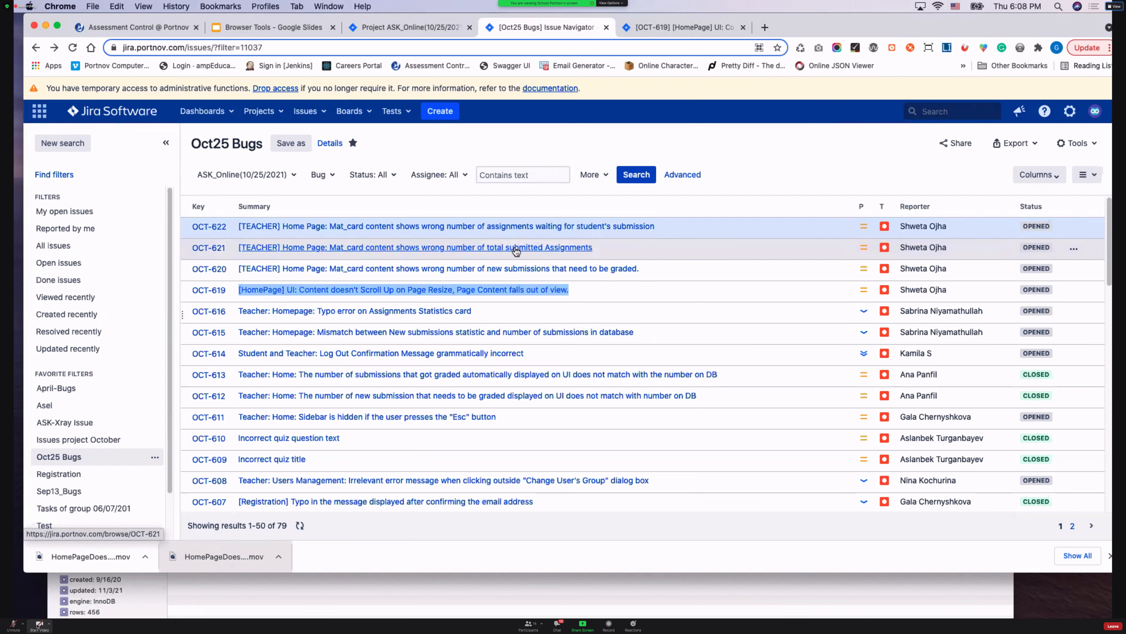
{"action": "right_click", "coordinate": [490, 268]}
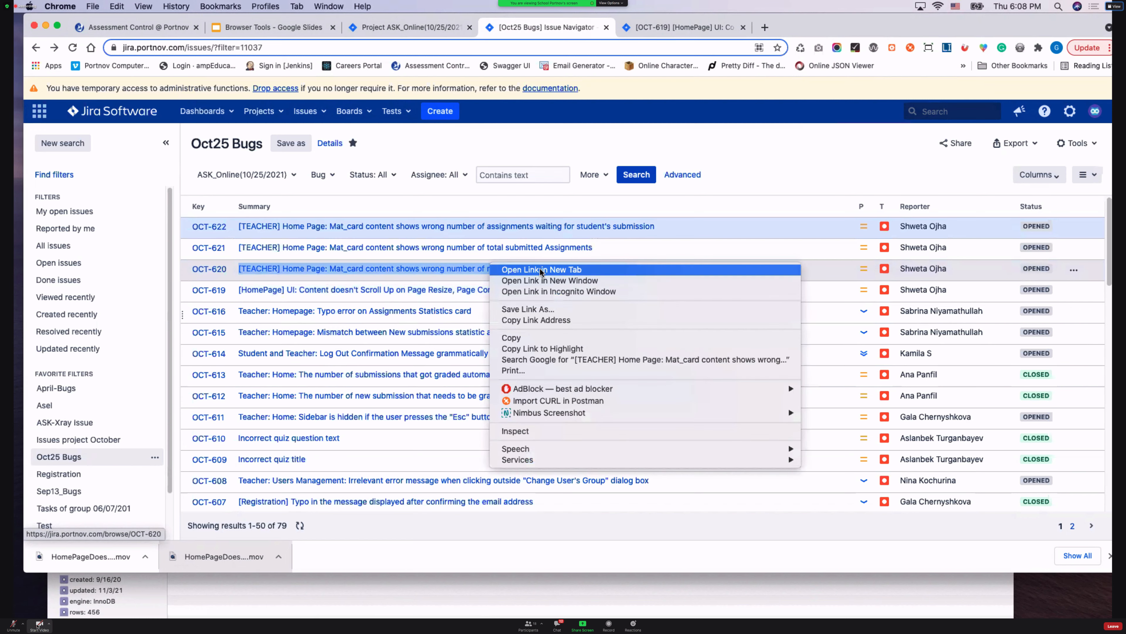
{"action": "left_click", "coordinate": [538, 269]}
{"action": "left_click", "coordinate": [794, 34]}
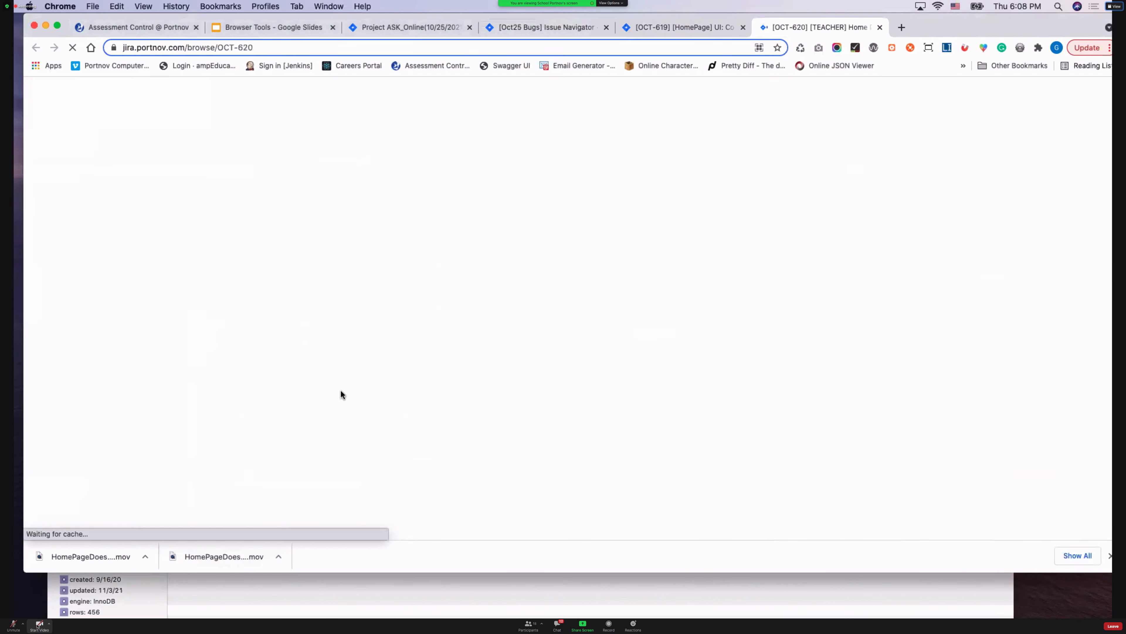
{"action": "scroll", "coordinate": [339, 435], "scroll_direction": "down", "scroll_amount": 5}
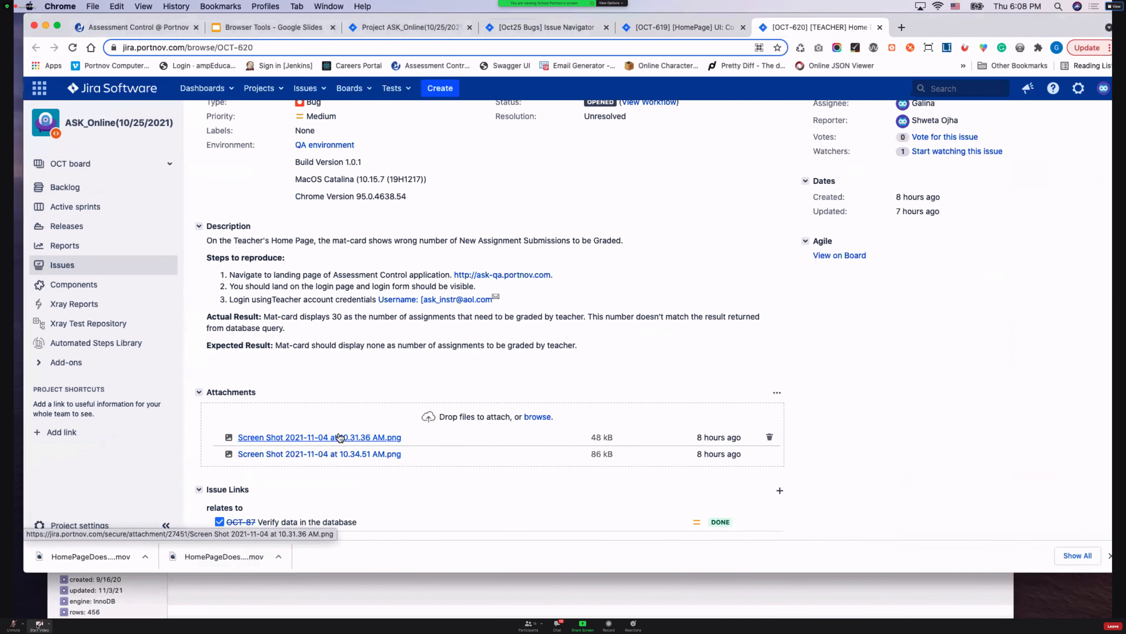
{"action": "left_click", "coordinate": [340, 438]}
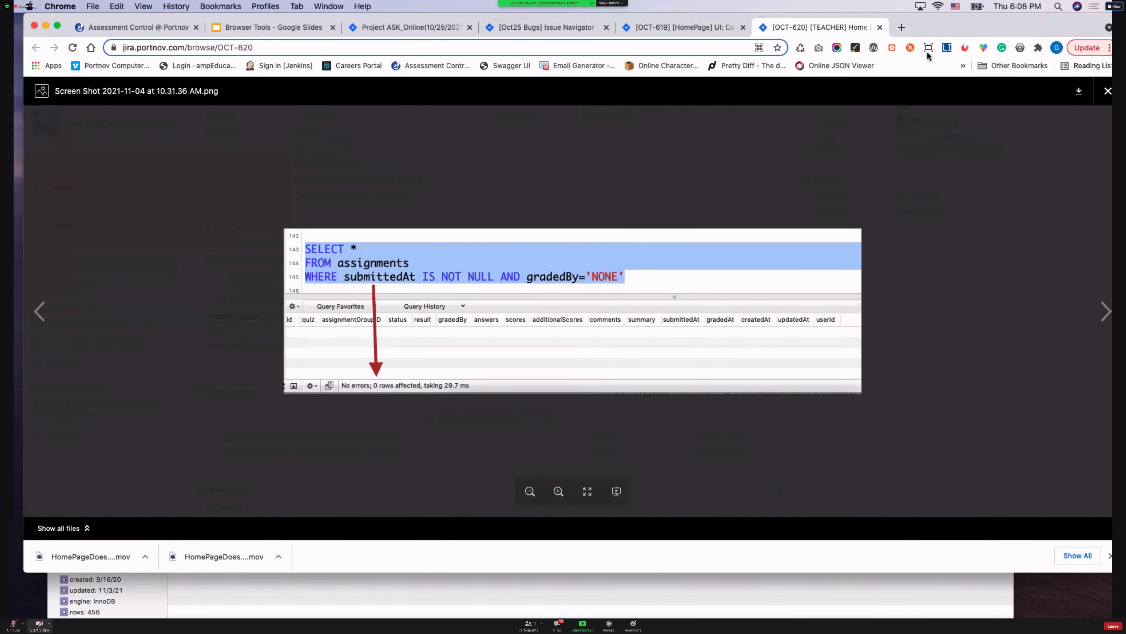
{"action": "left_click", "coordinate": [881, 28]}
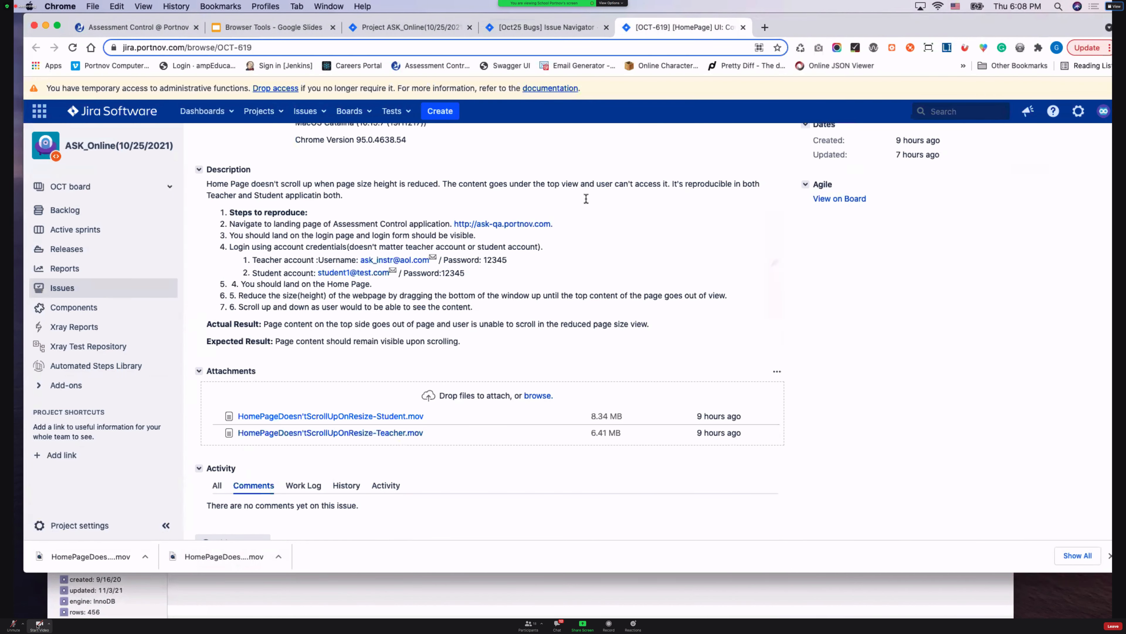
Step: Close bug OCT-619 with the resolution Works As Designed and return to the Oct25 Bugs list
{"action": "scroll", "coordinate": [526, 147], "scroll_direction": "up", "scroll_amount": 5}
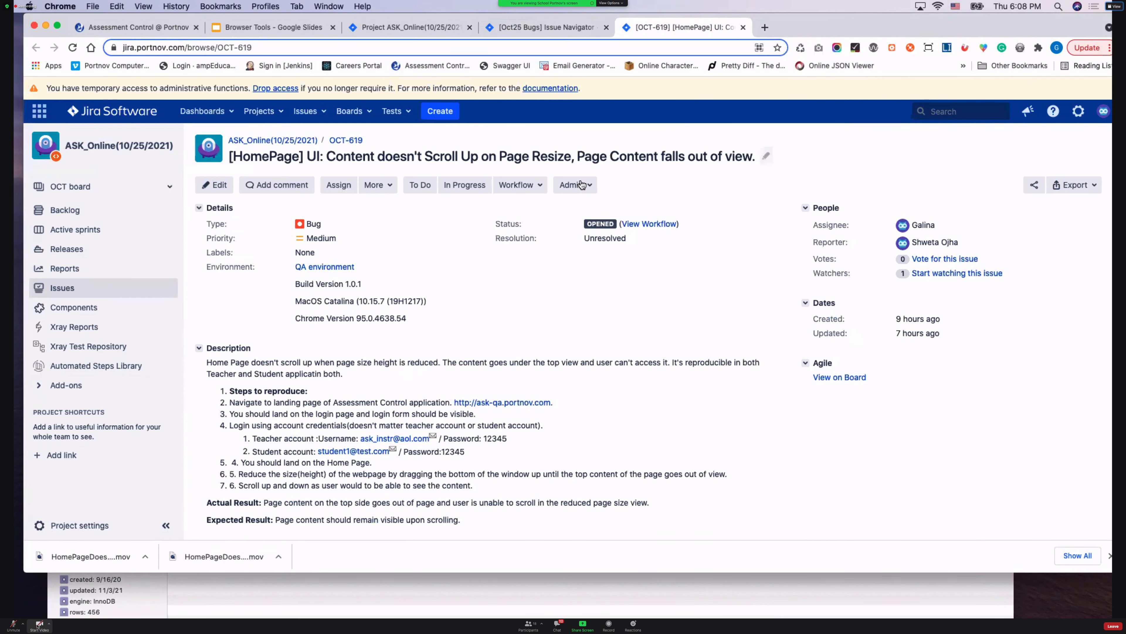
{"action": "left_click", "coordinate": [531, 183]}
{"action": "left_click", "coordinate": [527, 257]}
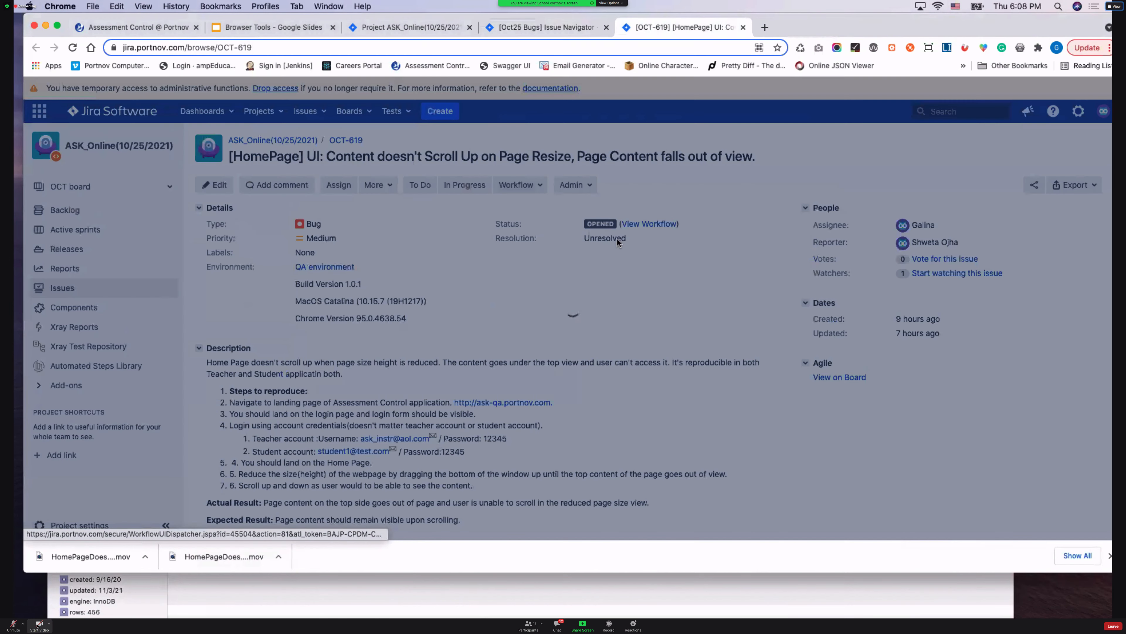
{"action": "left_click", "coordinate": [570, 238]}
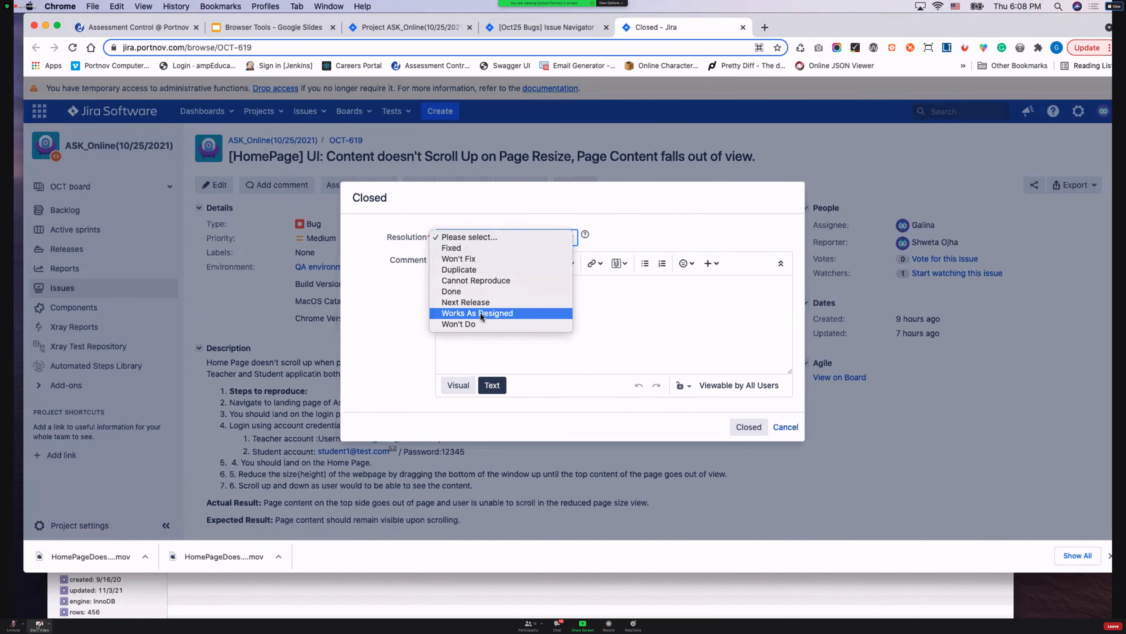
{"action": "left_click", "coordinate": [481, 313]}
{"action": "left_click", "coordinate": [749, 427]}
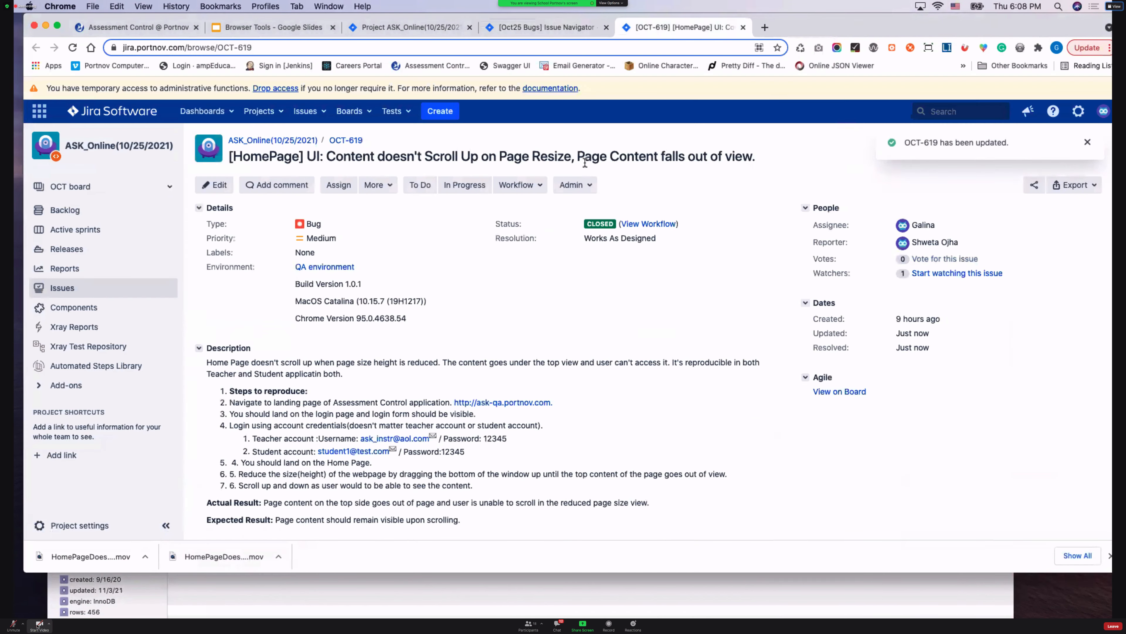
{"action": "left_click", "coordinate": [530, 32]}
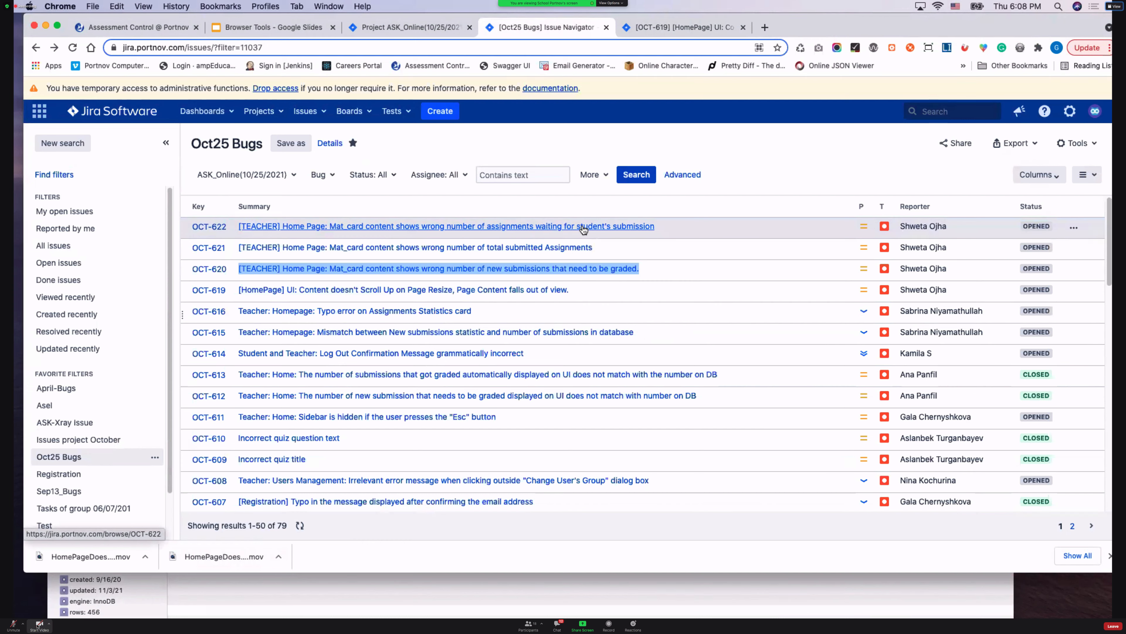
{"action": "left_click", "coordinate": [498, 229]}
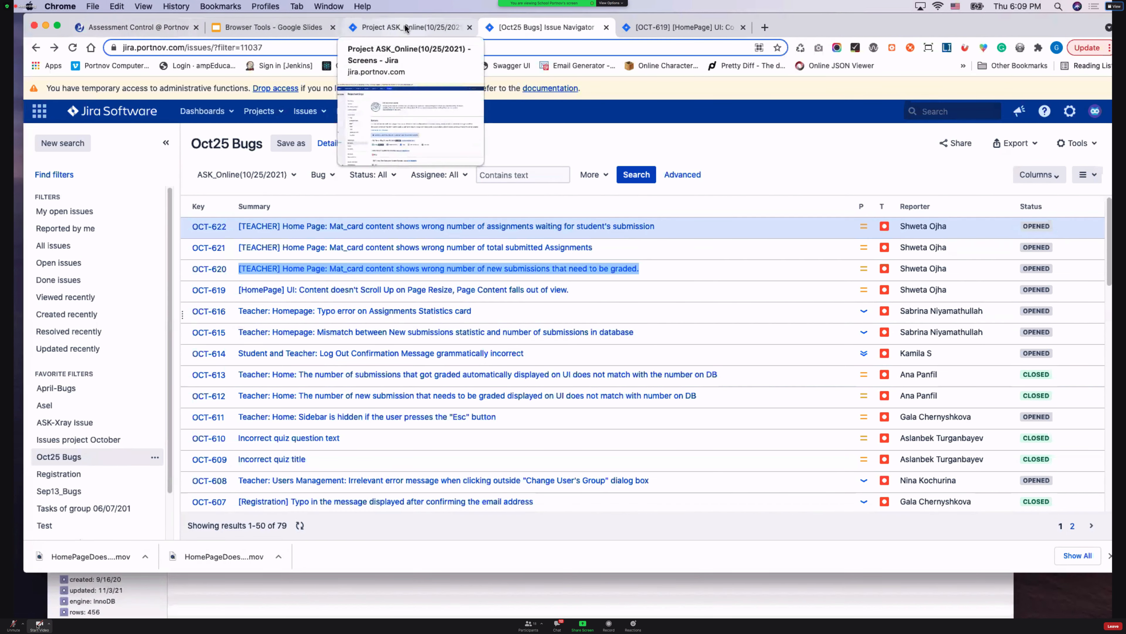
Step: Open the OCT board's active sprint and move tasks OCT-72 and OCT-77 from Ready for Review to Done
{"action": "left_click", "coordinate": [390, 27]}
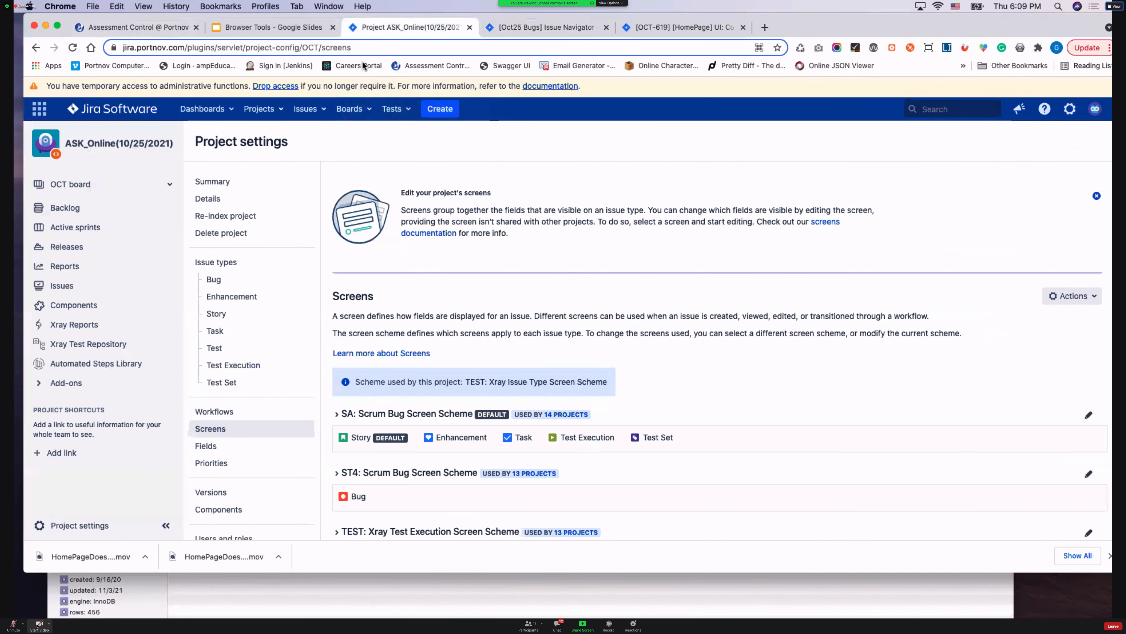
{"action": "left_click", "coordinate": [78, 227]}
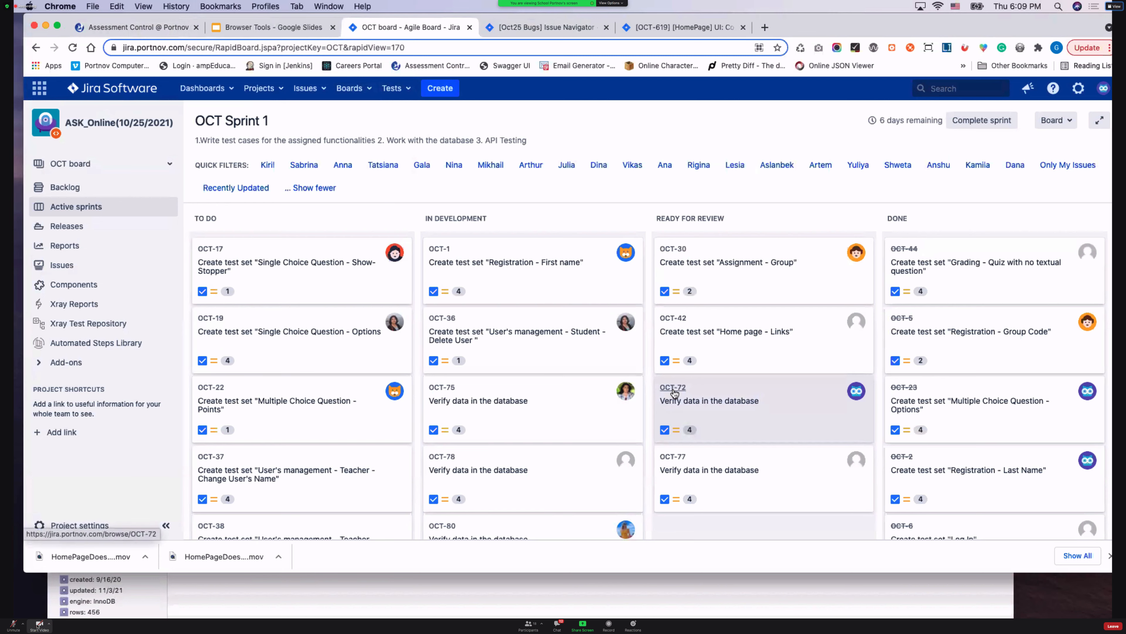
{"action": "left_click_drag", "start_coordinate": [675, 393], "coordinate": [927, 377]}
{"action": "left_click_drag", "start_coordinate": [675, 390], "coordinate": [901, 377]}
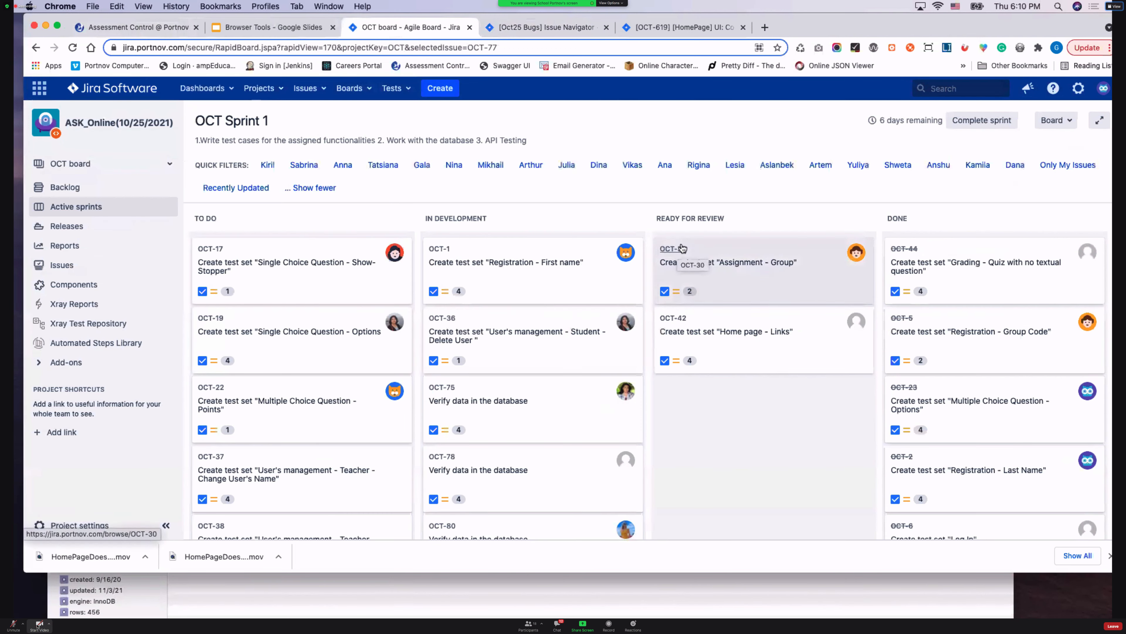
Step: Open task OCT-30 from the sprint board in a new tab and close the Oct25 Bugs and OCT-619 tabs
{"action": "right_click", "coordinate": [673, 250]}
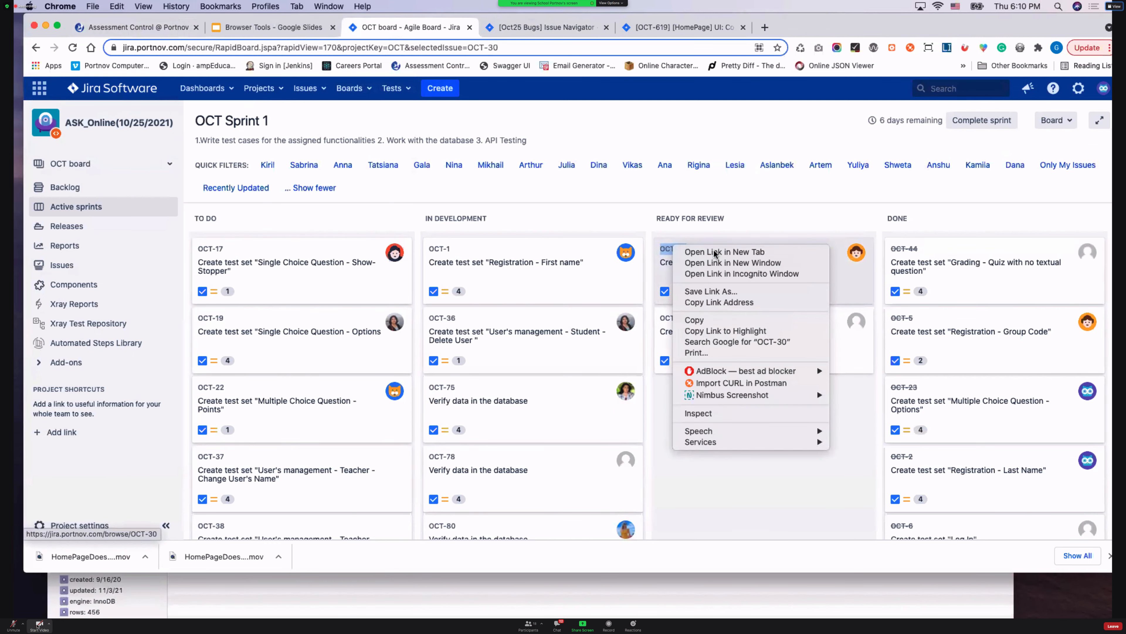
{"action": "left_click", "coordinate": [694, 253]}
{"action": "left_click", "coordinate": [548, 32]}
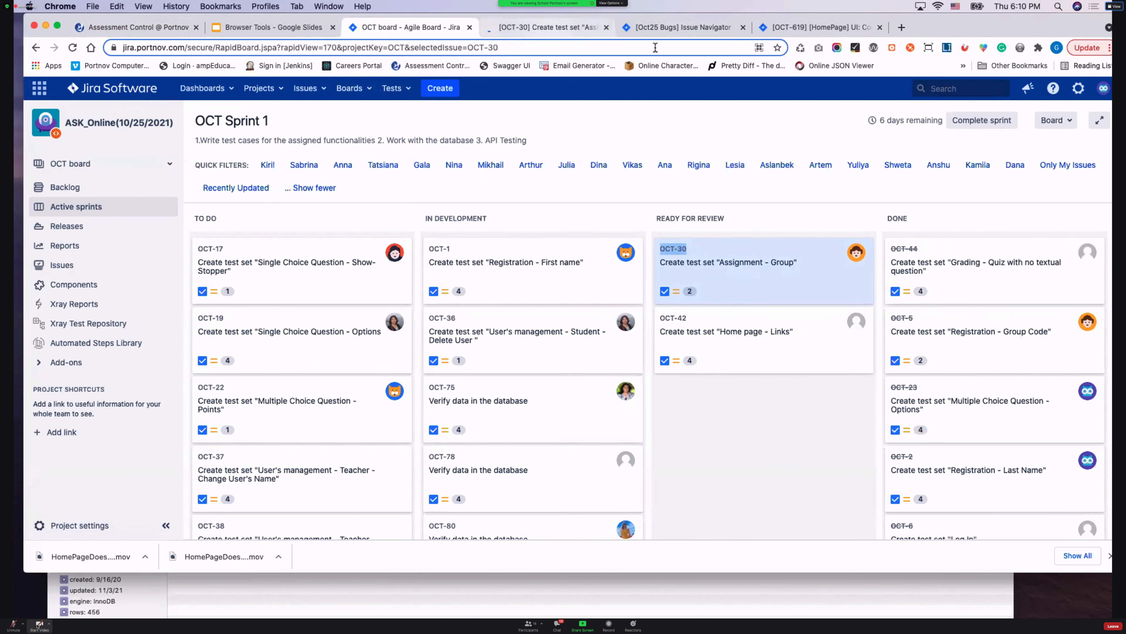
{"action": "left_click", "coordinate": [743, 27]}
{"action": "left_click", "coordinate": [743, 27]}
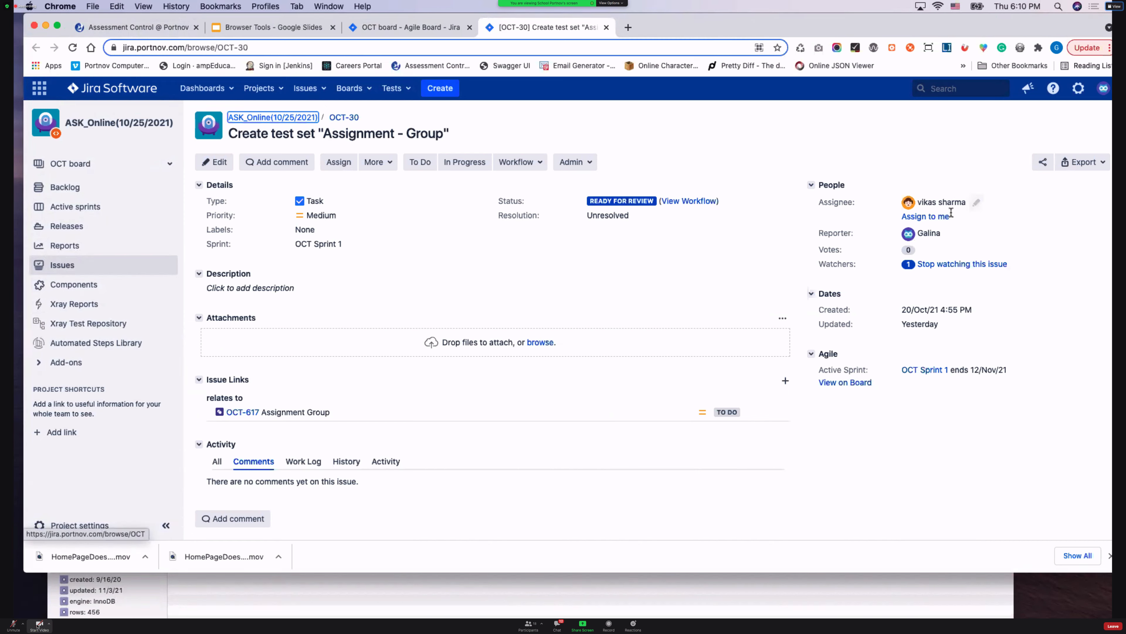
Step: Open OCT-617, the test set linked to OCT-30, in a new tab and view it
{"action": "right_click", "coordinate": [247, 414]}
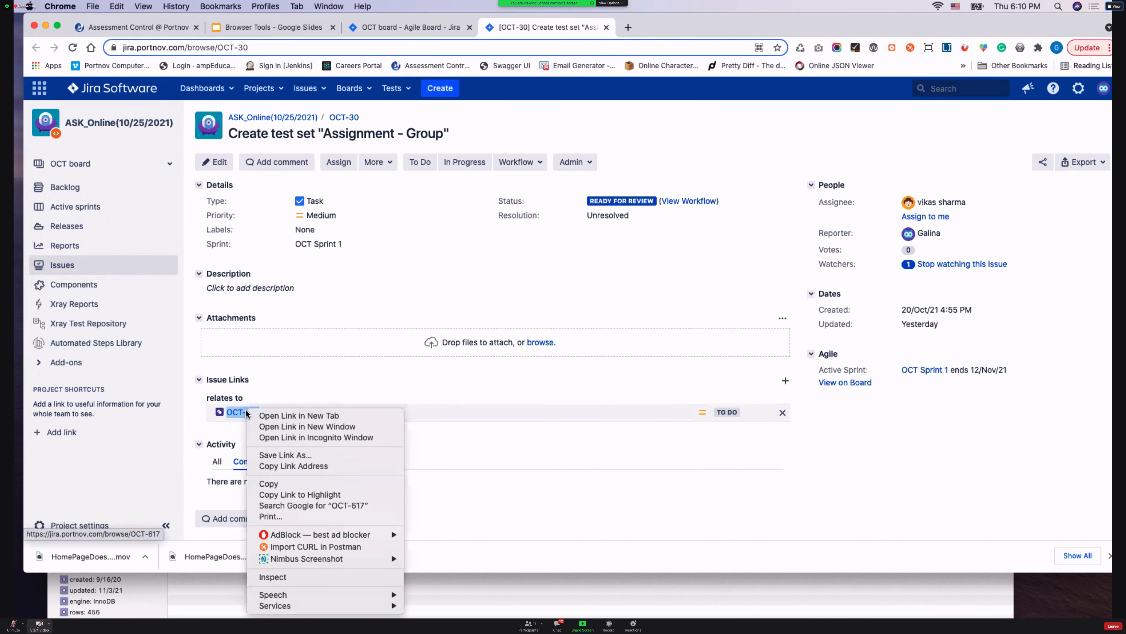
{"action": "left_click", "coordinate": [293, 416]}
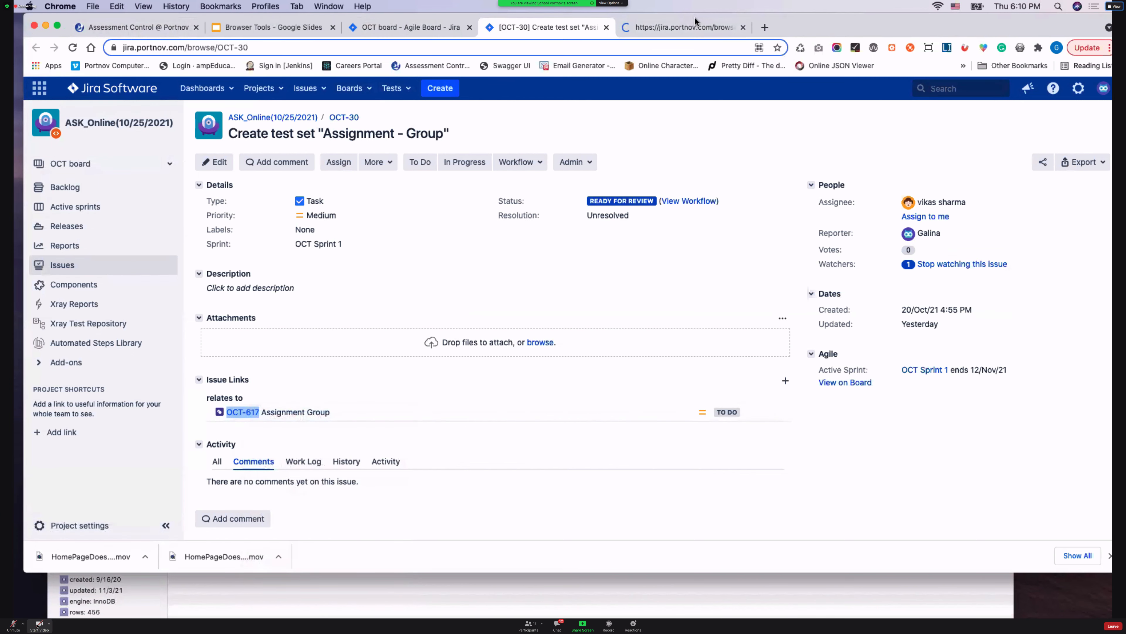
{"action": "left_click", "coordinate": [685, 27]}
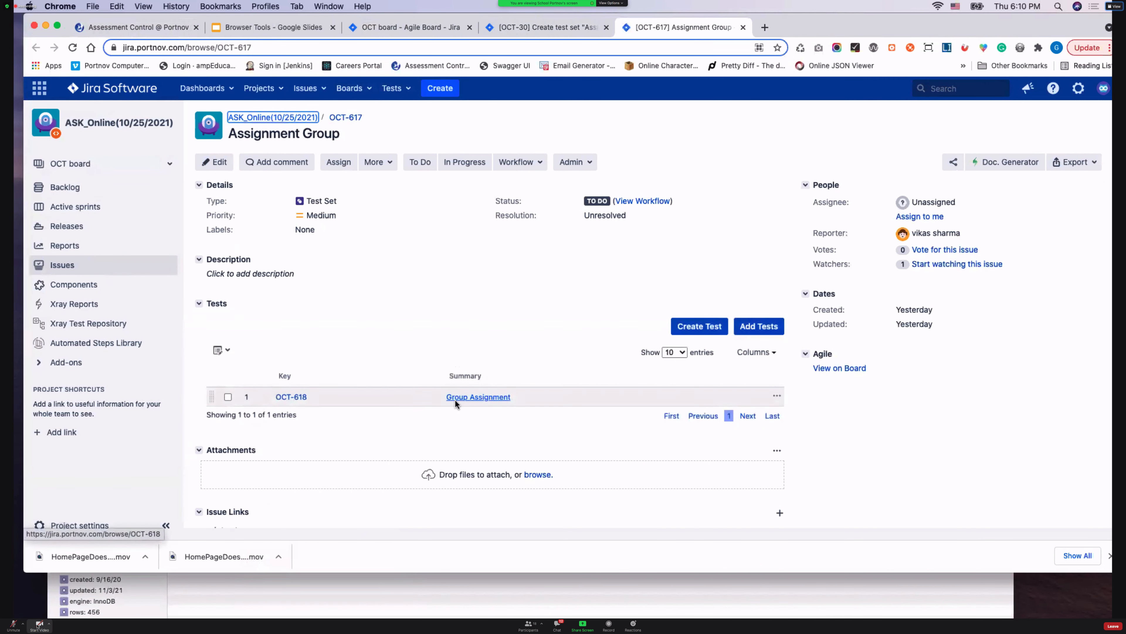
Step: Open the test set's Group Assignment test in a new tab and review its manual steps and expected results
{"action": "right_click", "coordinate": [500, 400]}
{"action": "left_click", "coordinate": [546, 402]}
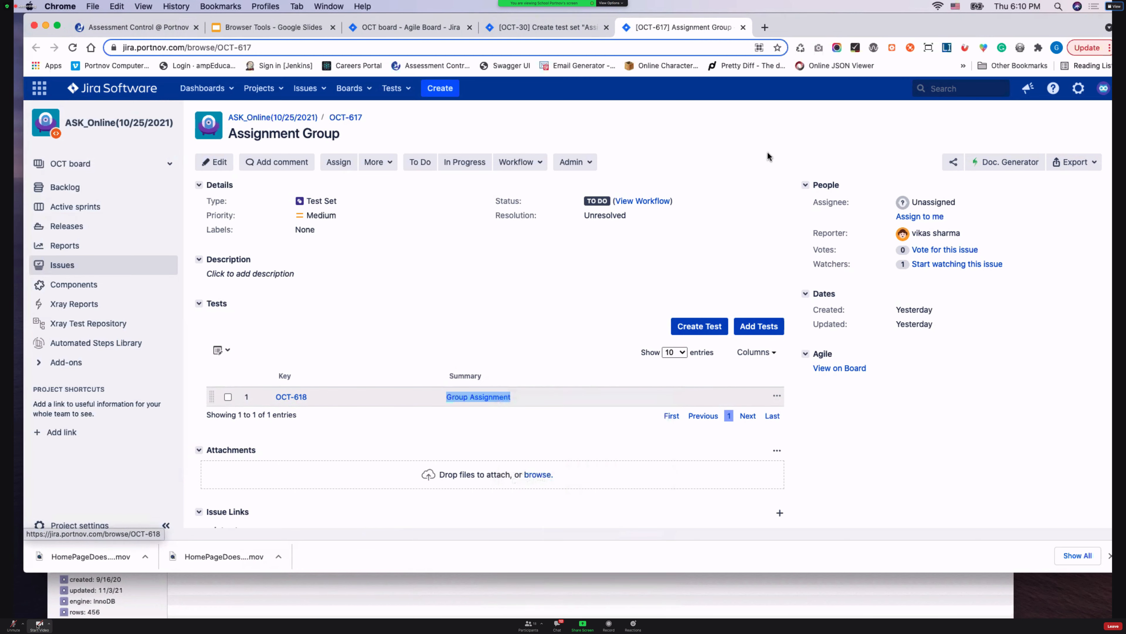
{"action": "left_click", "coordinate": [822, 28]}
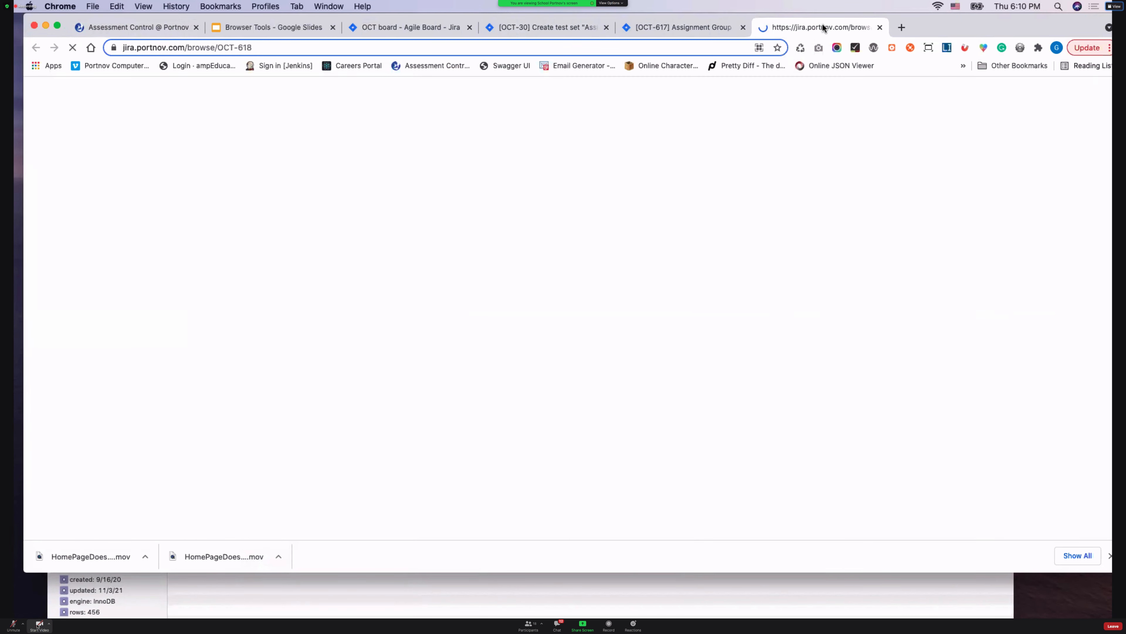
{"action": "scroll", "coordinate": [534, 395], "scroll_direction": "down", "scroll_amount": 5}
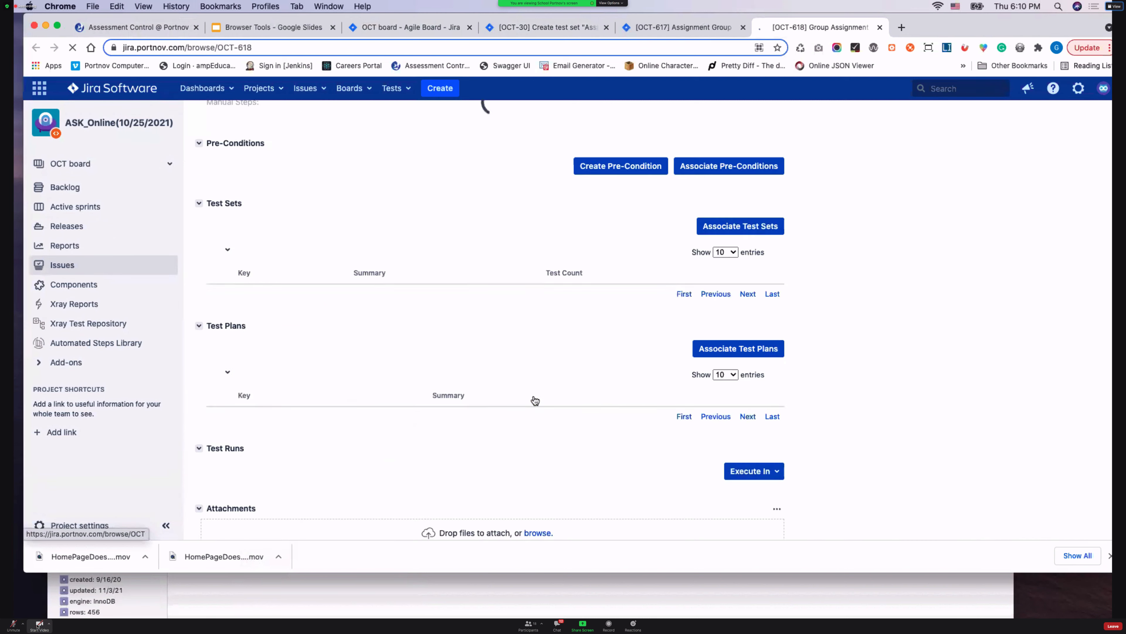
{"action": "scroll", "coordinate": [535, 401], "scroll_direction": "down", "scroll_amount": 10}
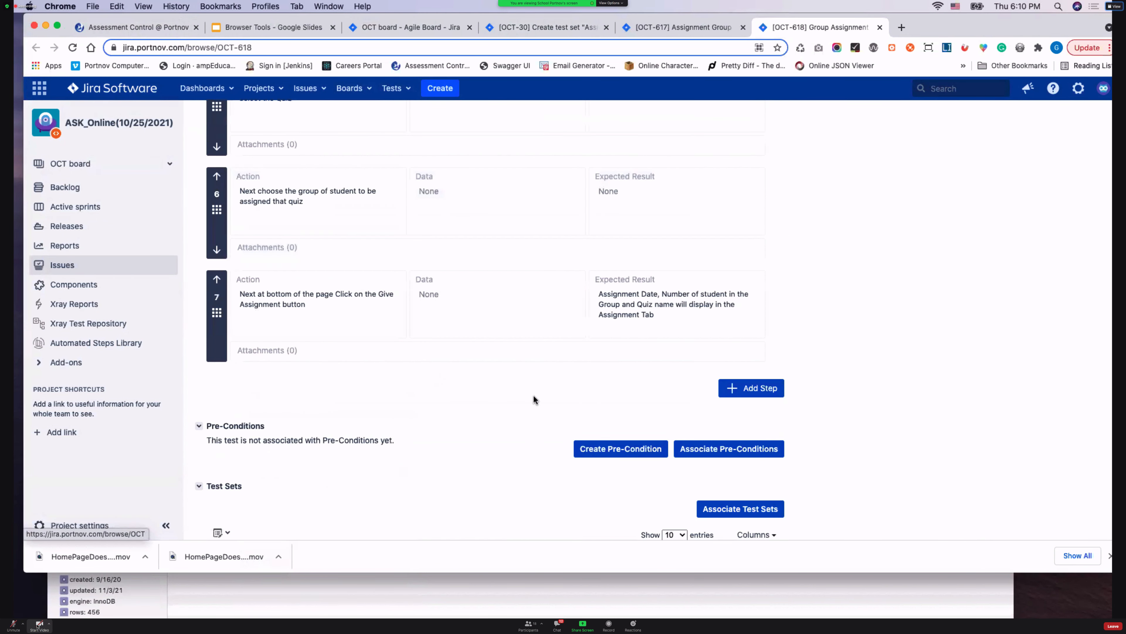
{"action": "scroll", "coordinate": [534, 399], "scroll_direction": "up", "scroll_amount": 15}
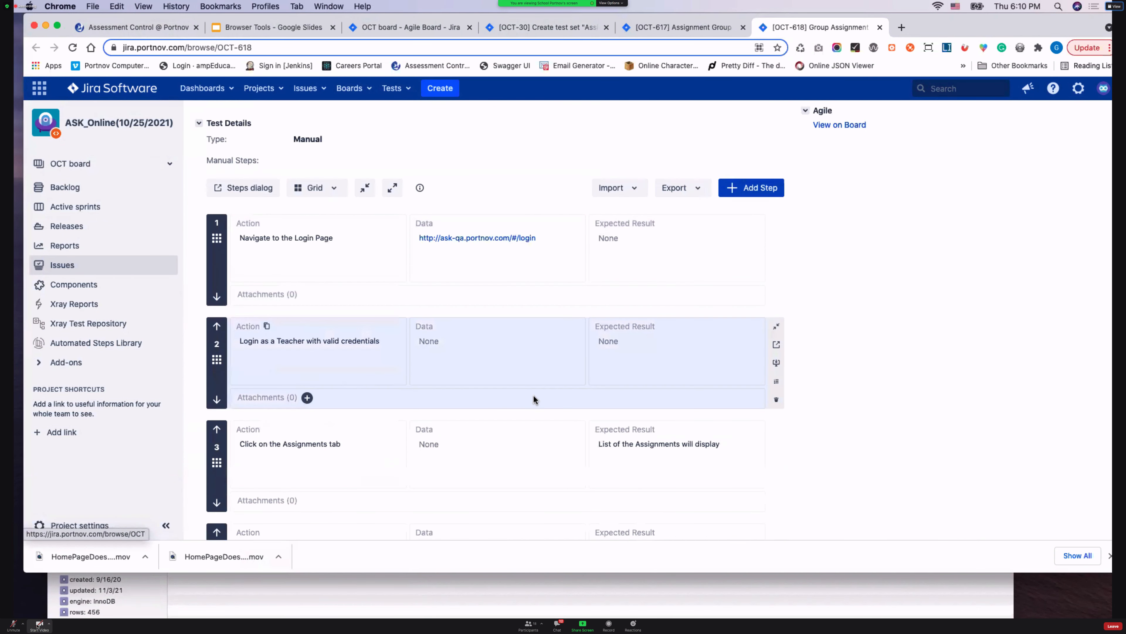
{"action": "scroll", "coordinate": [535, 394], "scroll_direction": "down", "scroll_amount": 15}
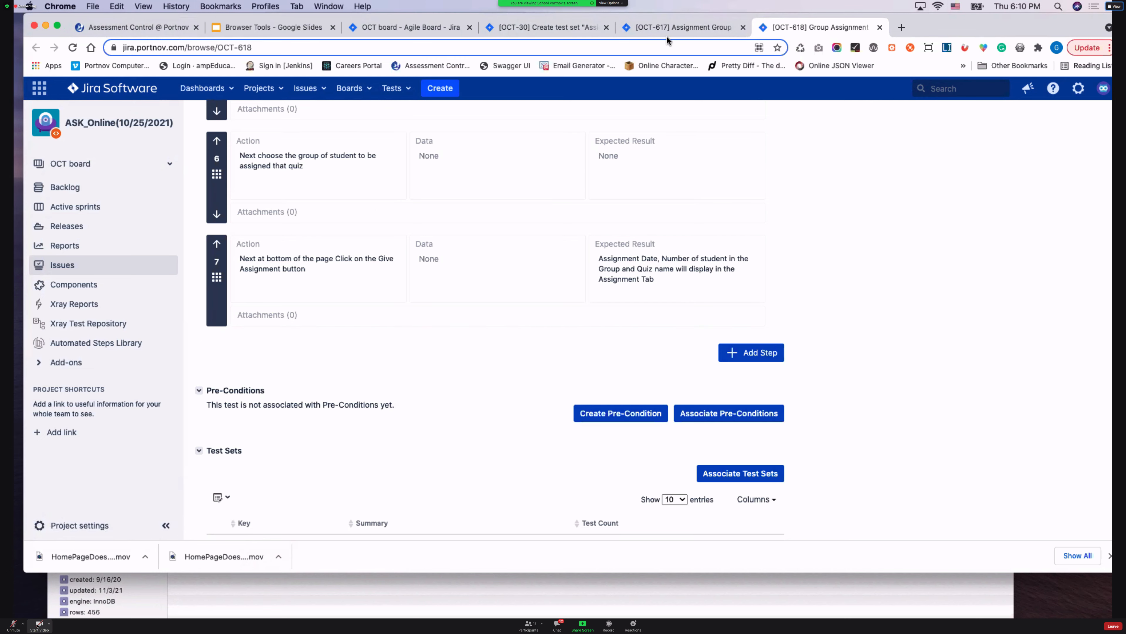
Step: Close the OCT-618 and OCT-617 tabs and return to the OCT sprint board
{"action": "left_click", "coordinate": [880, 27]}
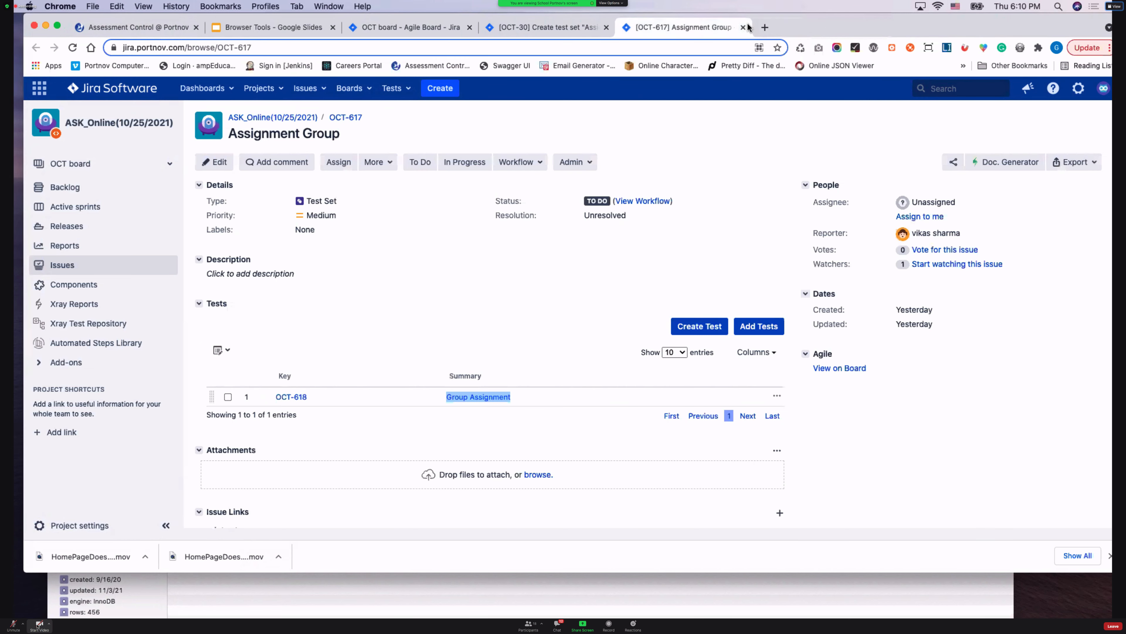
{"action": "left_click", "coordinate": [744, 27]}
{"action": "left_click", "coordinate": [395, 29]}
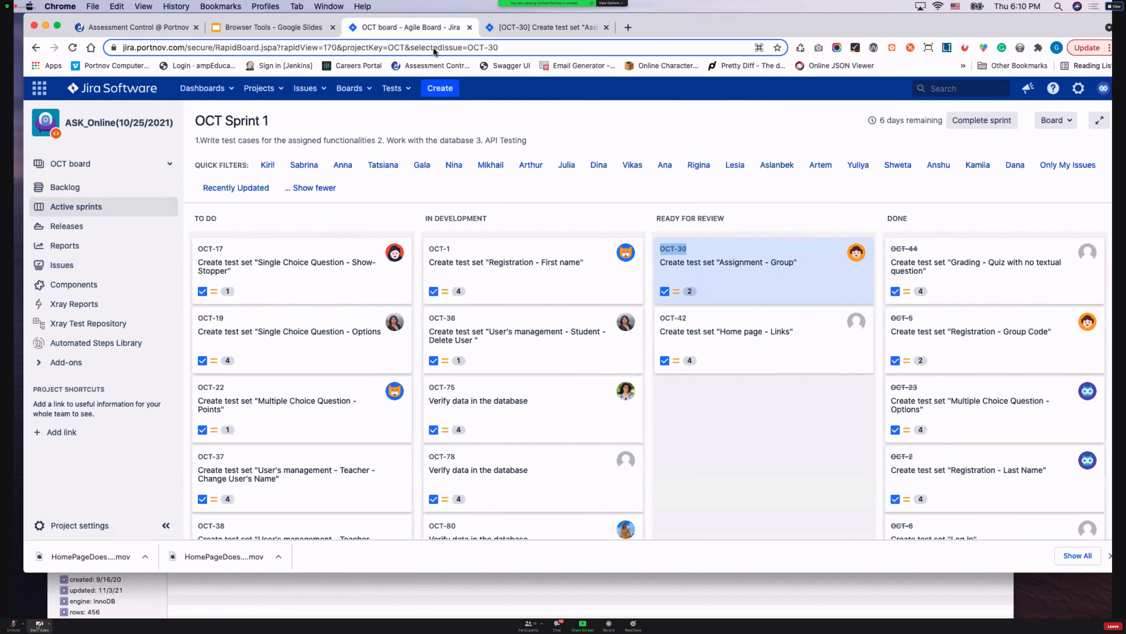
Step: Open task OCT-42 from the Ready for Review column in a new tab and view it
{"action": "left_click", "coordinate": [696, 320]}
{"action": "right_click", "coordinate": [675, 318]}
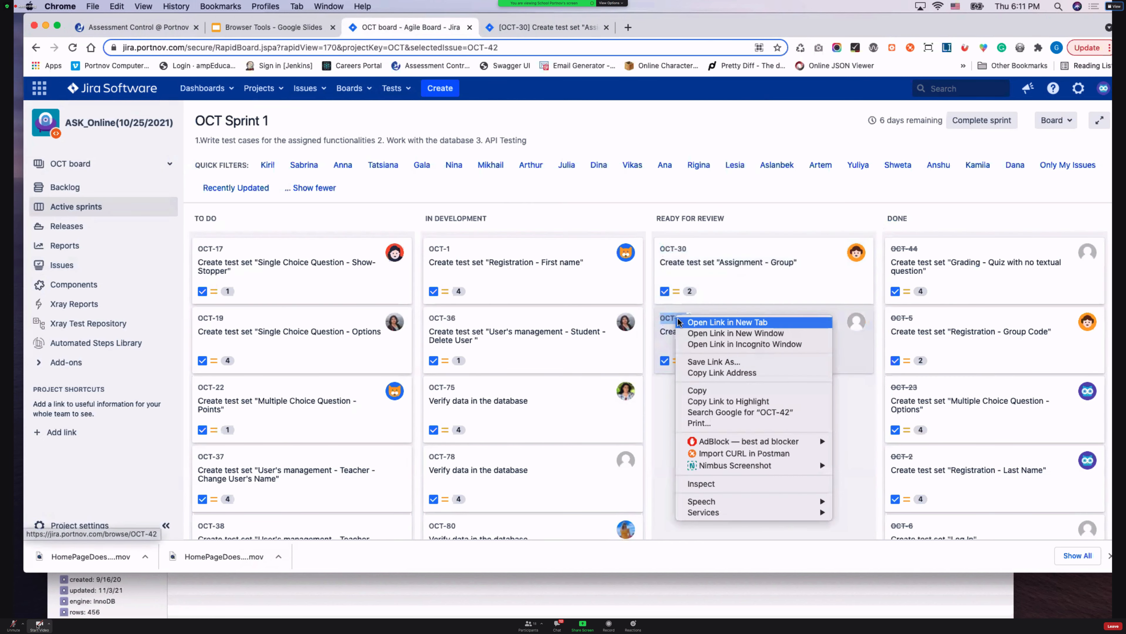
{"action": "left_click", "coordinate": [696, 323]}
{"action": "key", "text": "ctrl+Tab"}
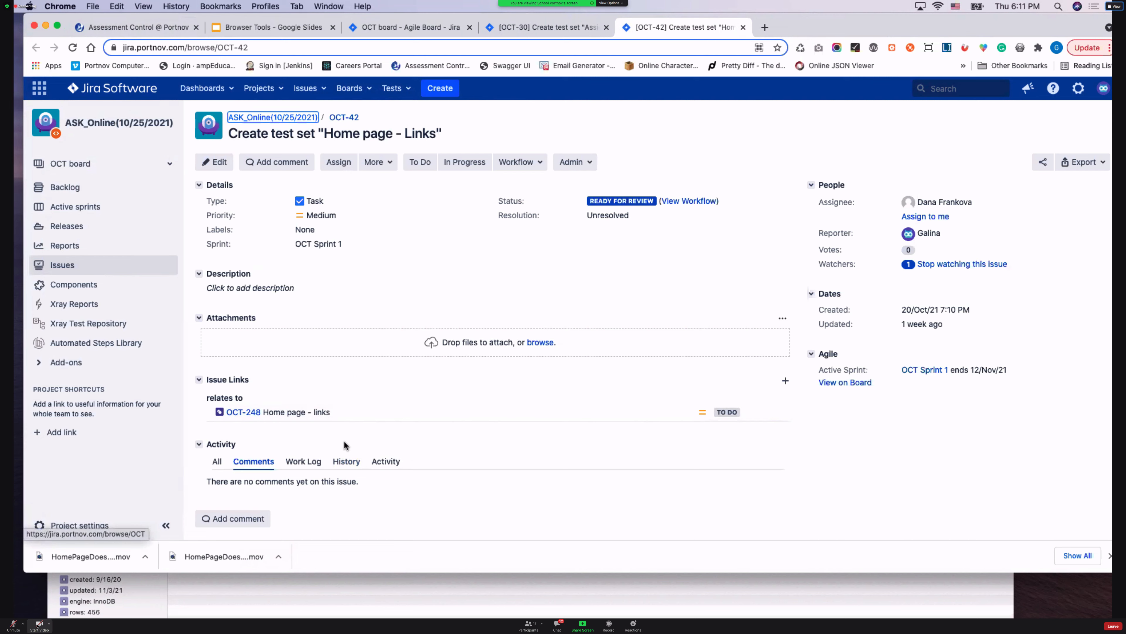
Step: Open OCT-248, the test set linked to OCT-42, in a new tab and review its list of tests
{"action": "right_click", "coordinate": [234, 412]}
{"action": "left_click", "coordinate": [289, 419]}
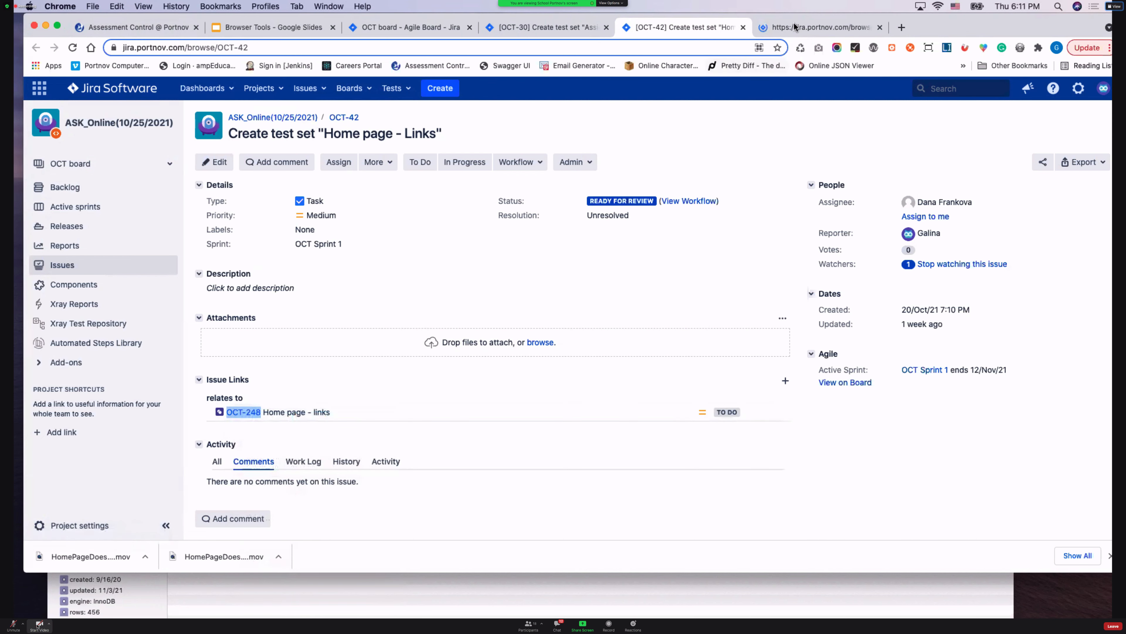
{"action": "key", "text": "ctrl+Tab"}
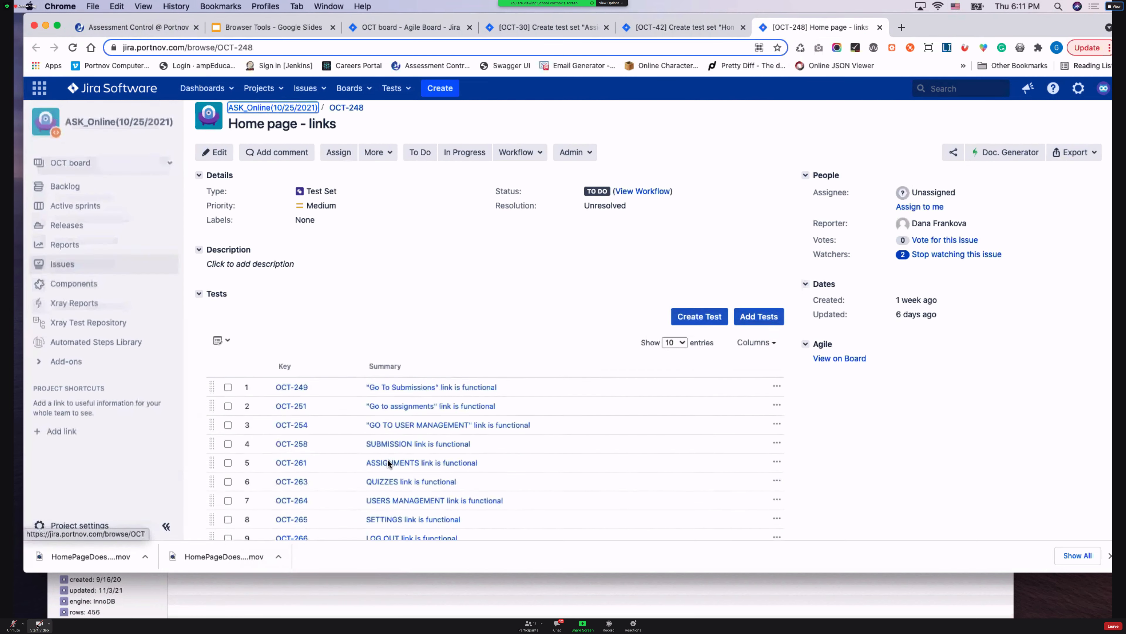
{"action": "scroll", "coordinate": [387, 459], "scroll_direction": "down", "scroll_amount": 5}
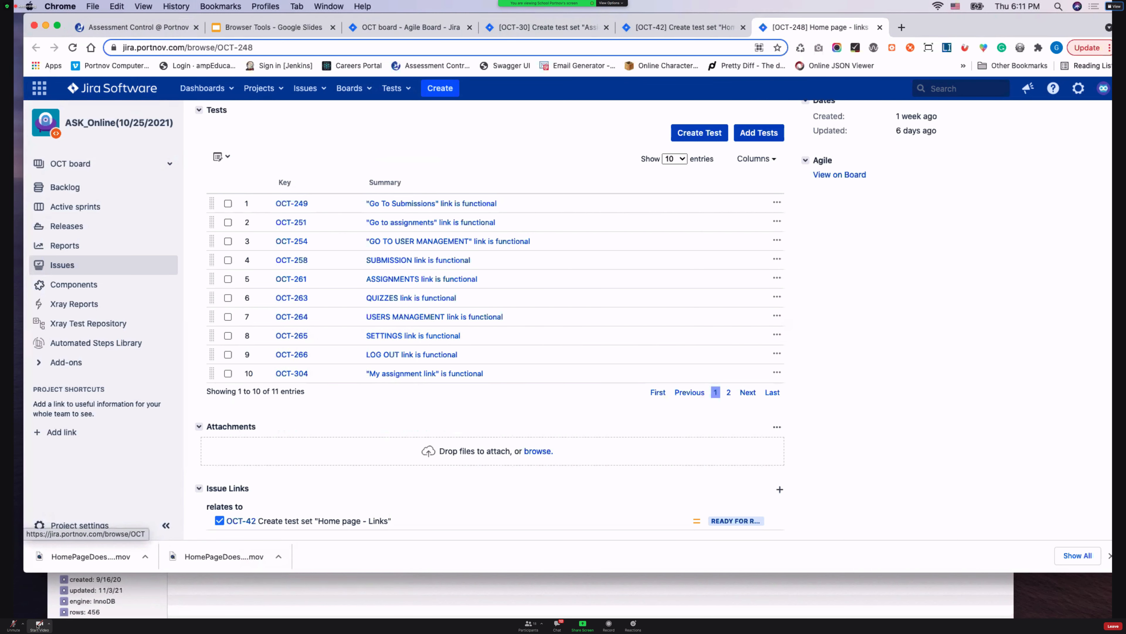
Step: Close the OCT-248 tab and move task OCT-42 to Done on the OCT sprint board
{"action": "left_click", "coordinate": [880, 27]}
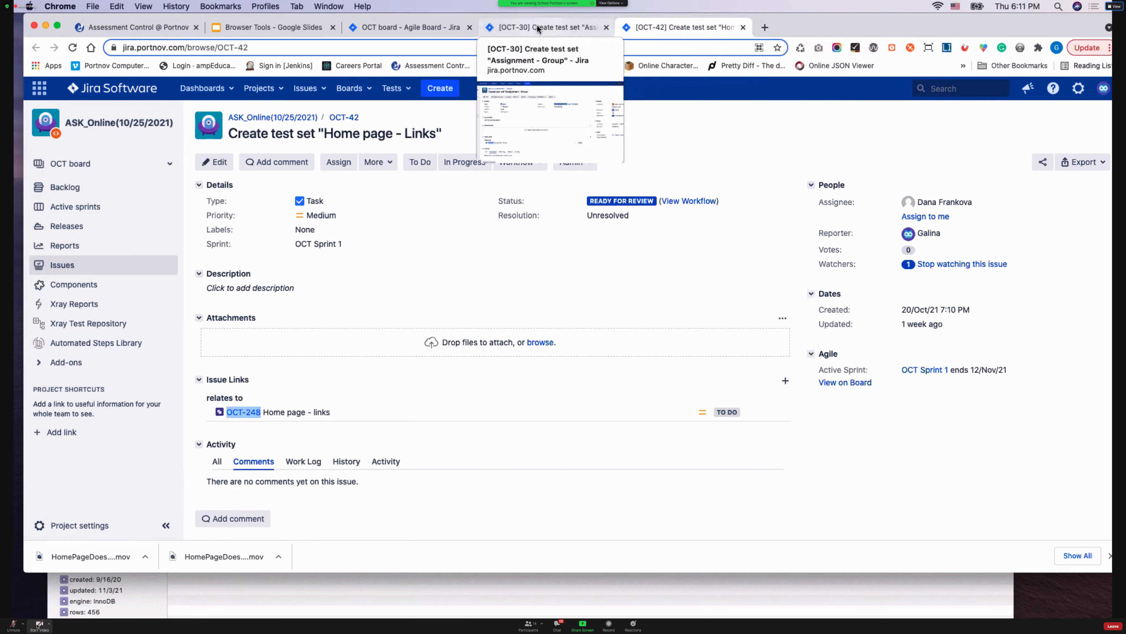
{"action": "left_click", "coordinate": [408, 28]}
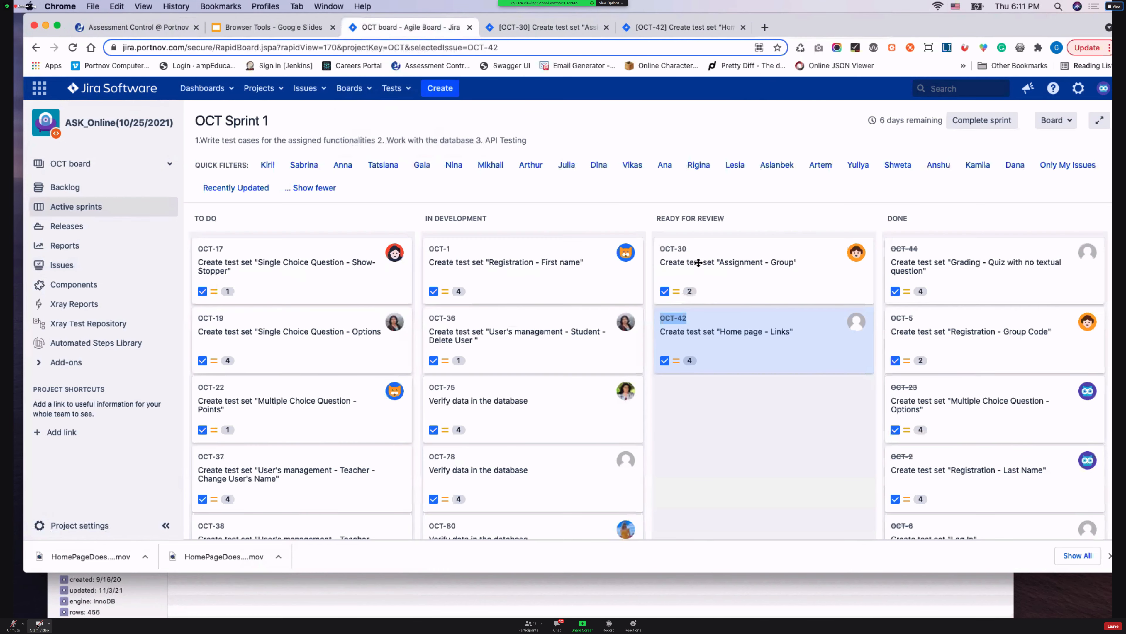
{"action": "left_click_drag", "start_coordinate": [701, 323], "coordinate": [936, 320]}
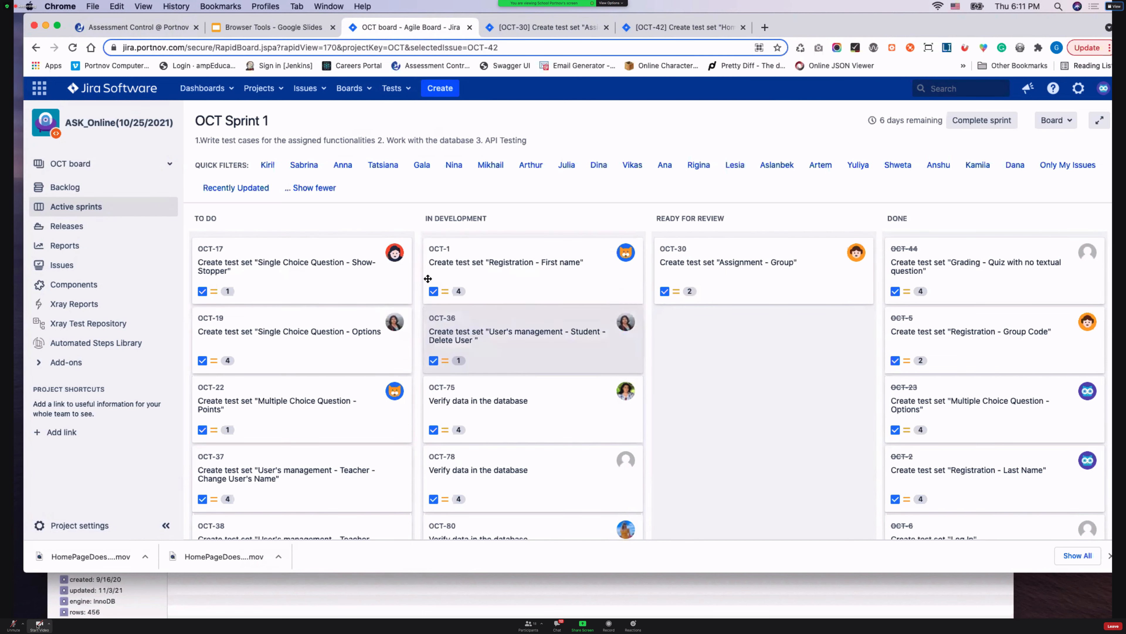
{"action": "scroll", "coordinate": [287, 408], "scroll_direction": "down", "scroll_amount": 5}
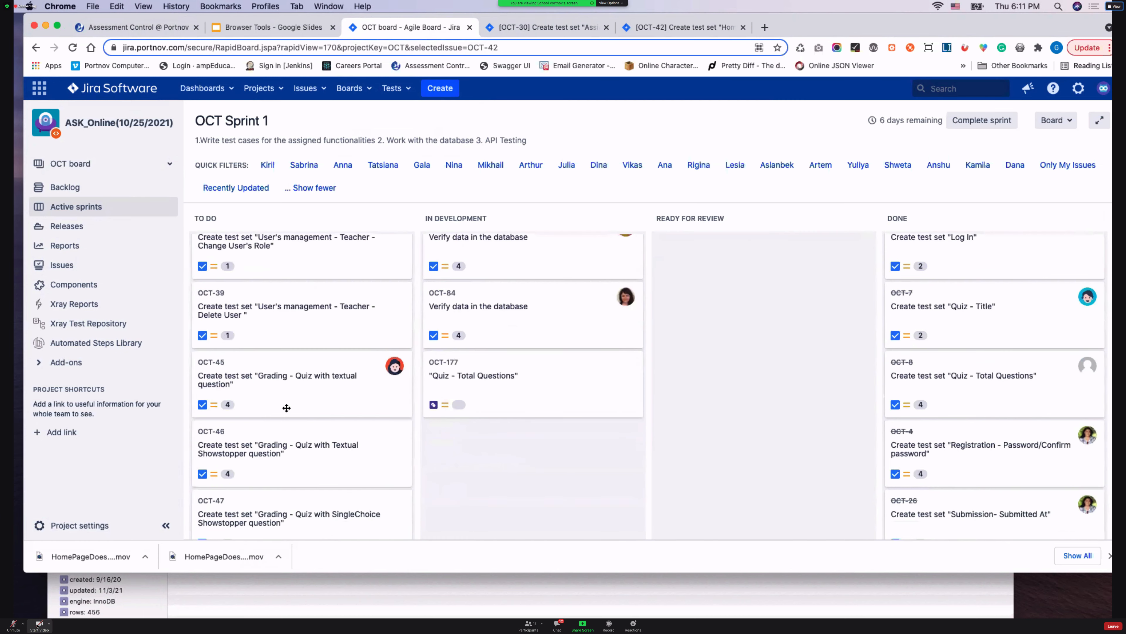
{"action": "scroll", "coordinate": [287, 408], "scroll_direction": "up", "scroll_amount": 5}
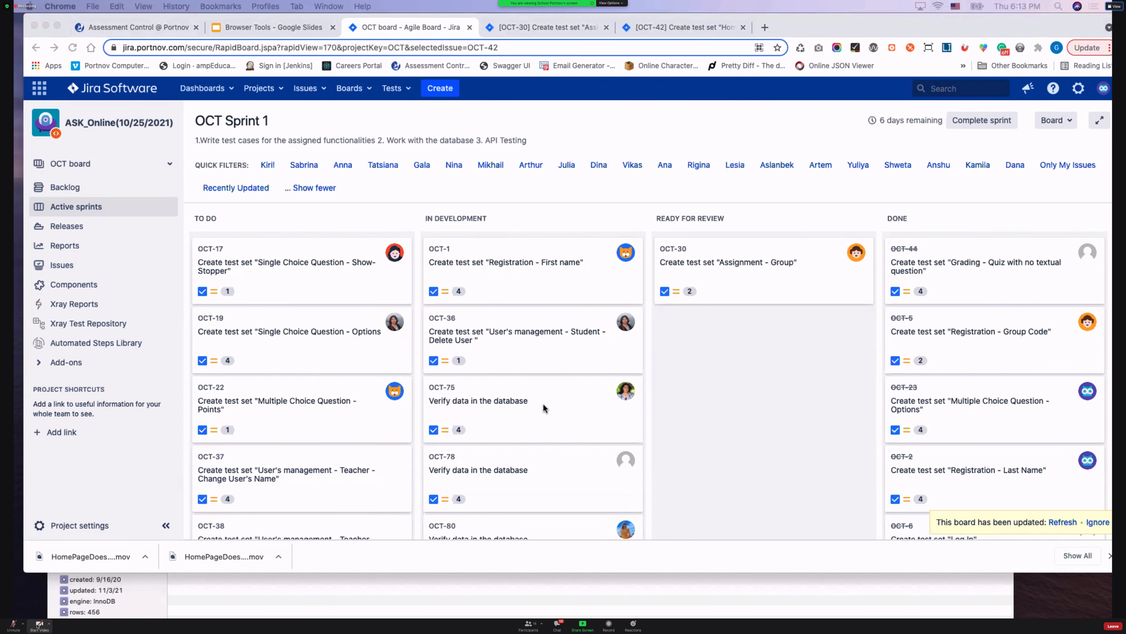
{"action": "scroll", "coordinate": [486, 402], "scroll_direction": "down", "scroll_amount": 3}
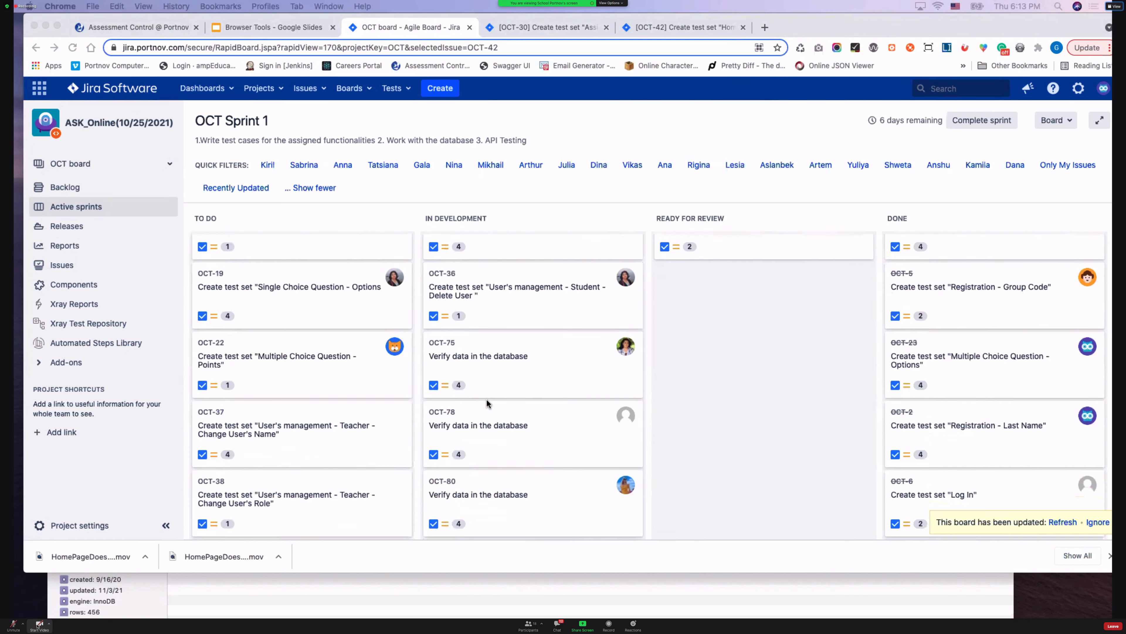
{"action": "scroll", "coordinate": [486, 401], "scroll_direction": "up", "scroll_amount": 3}
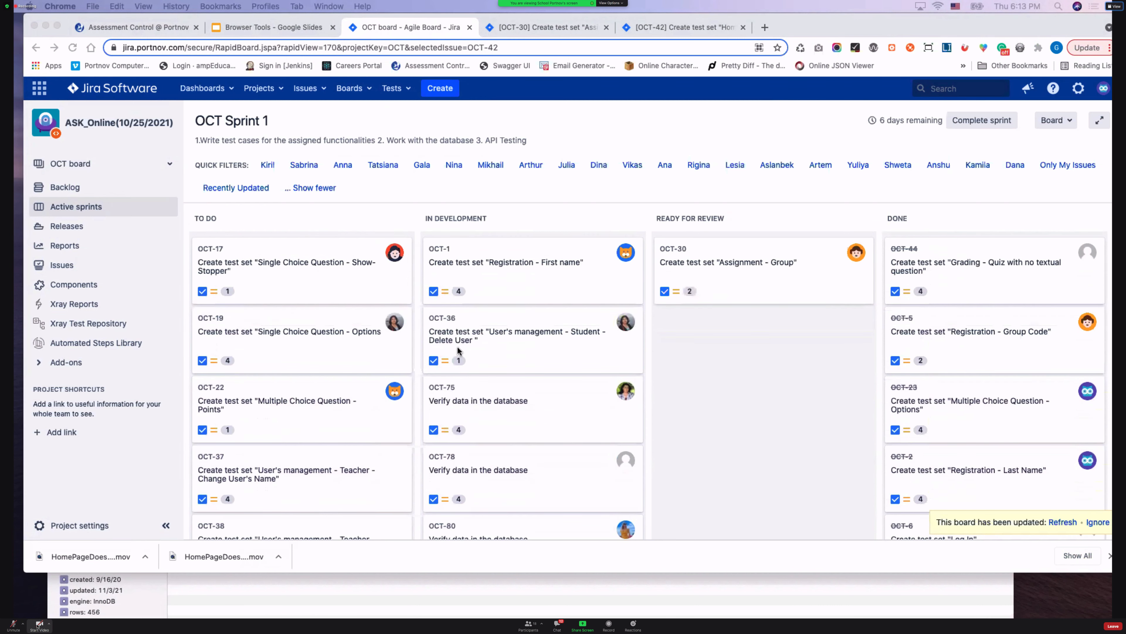
Step: Open Jira project ASK_Online(03/15/2021) in a new browser tab and view its active sprints and its backlog
{"action": "left_click", "coordinate": [766, 27]}
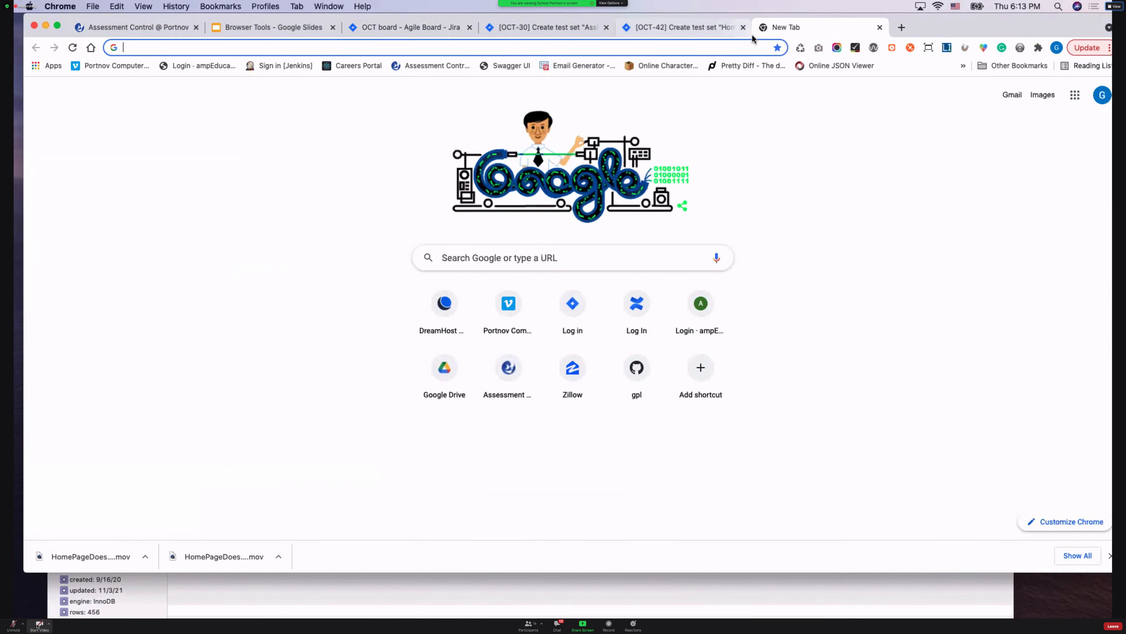
{"action": "left_click", "coordinate": [573, 311]}
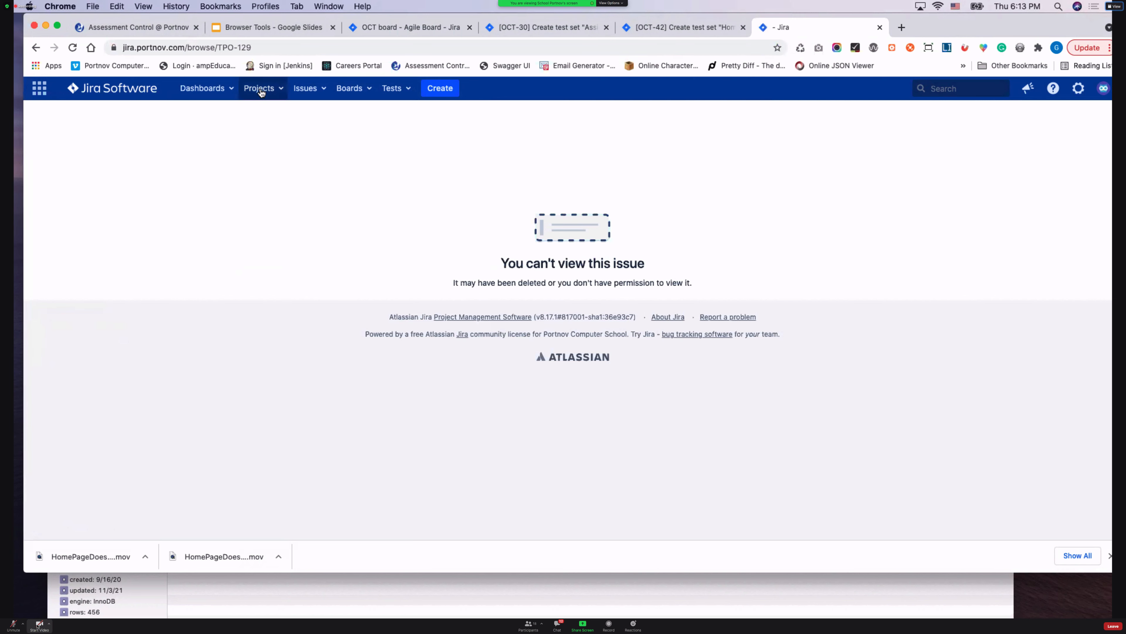
{"action": "left_click", "coordinate": [262, 91]}
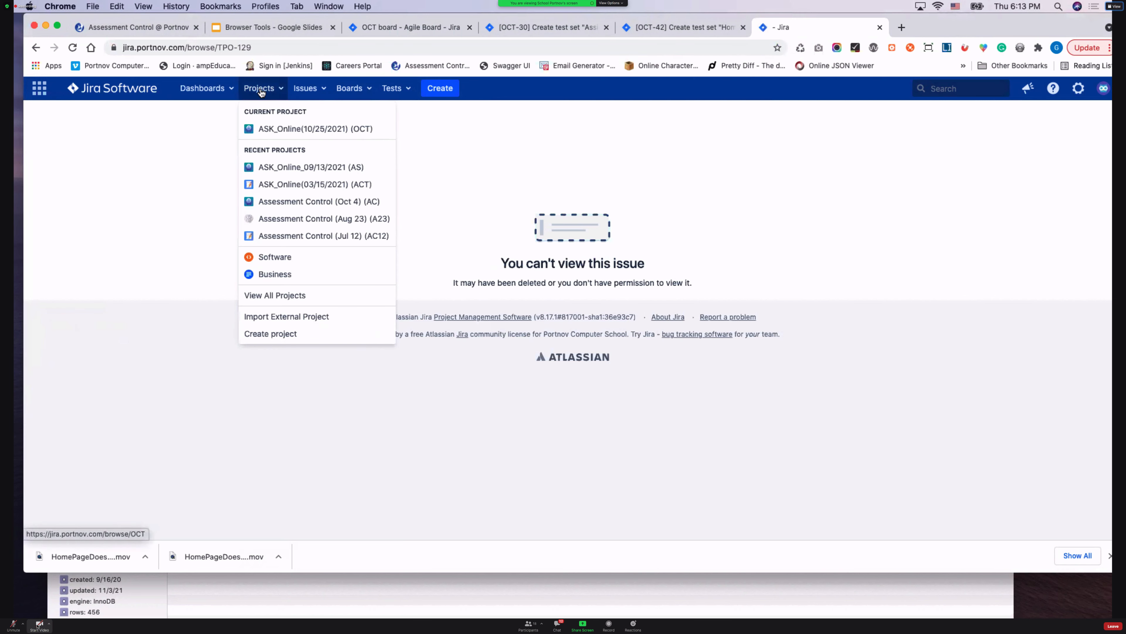
{"action": "left_click", "coordinate": [298, 184]}
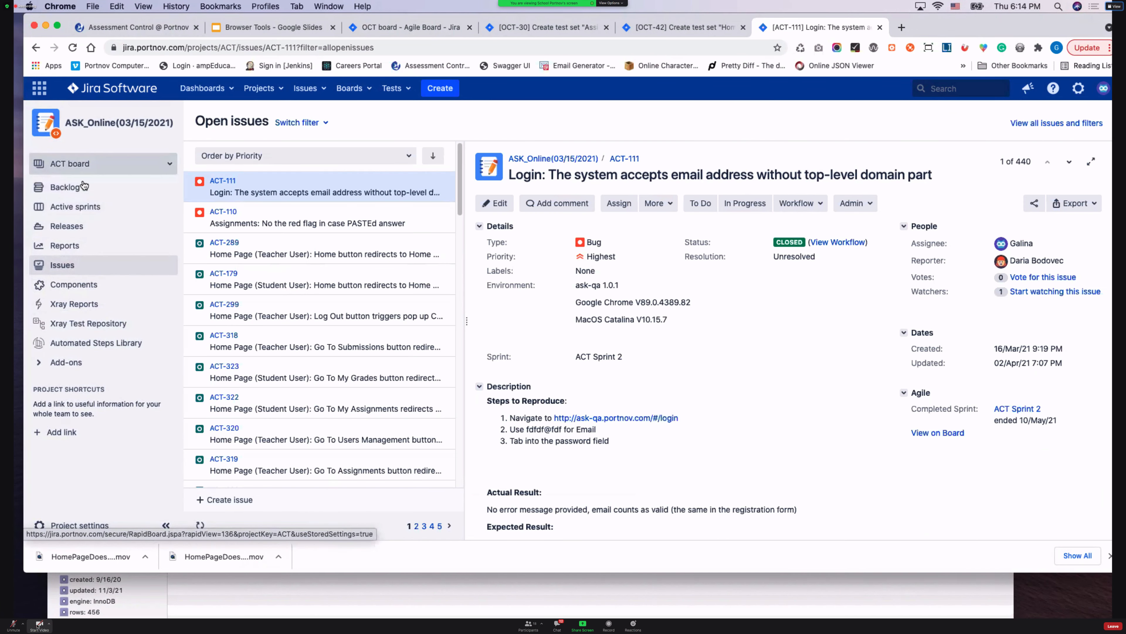
{"action": "left_click", "coordinate": [92, 207]}
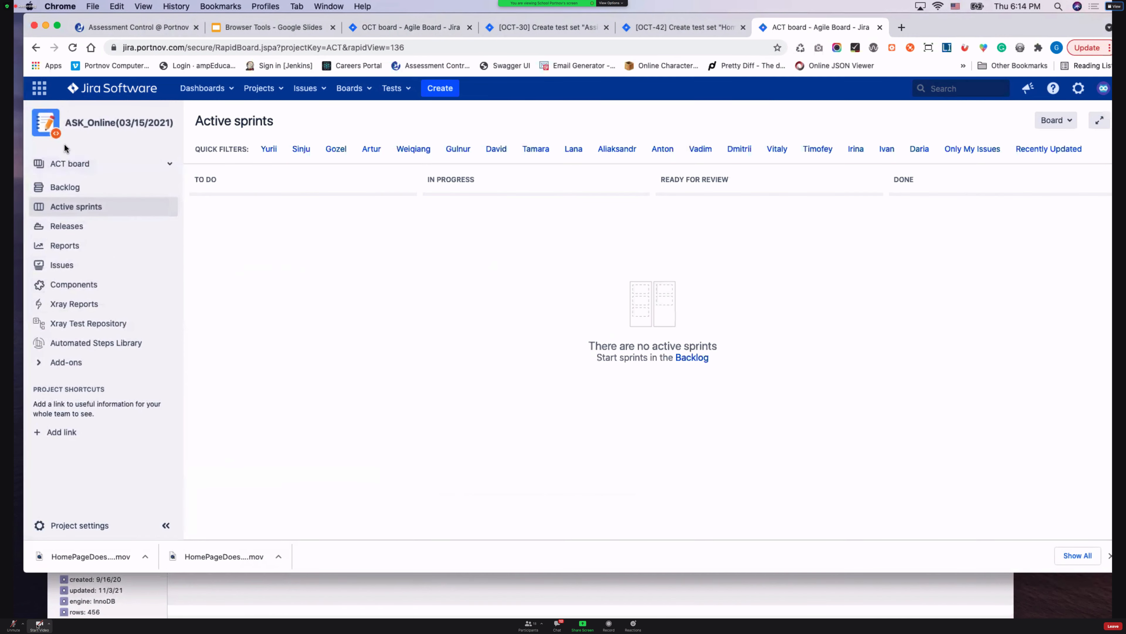
{"action": "left_click", "coordinate": [58, 187]}
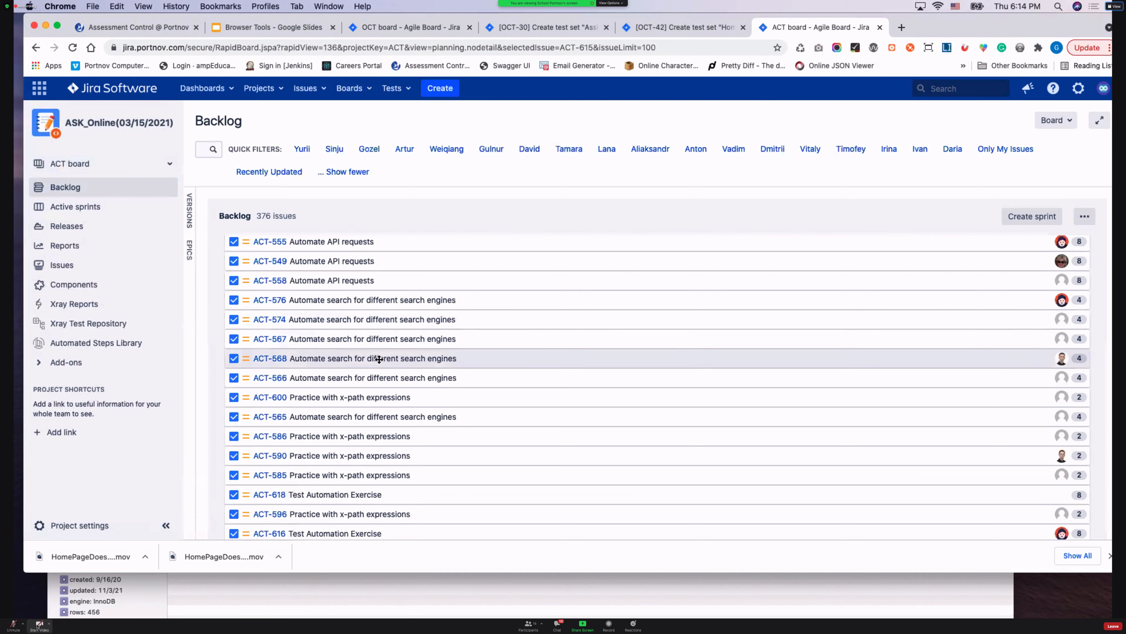
Step: Search all Jira issues, filtered to project ASK_Online(03/15/2021) and issue type Task
{"action": "scroll", "coordinate": [380, 359], "scroll_direction": "down", "scroll_amount": 20}
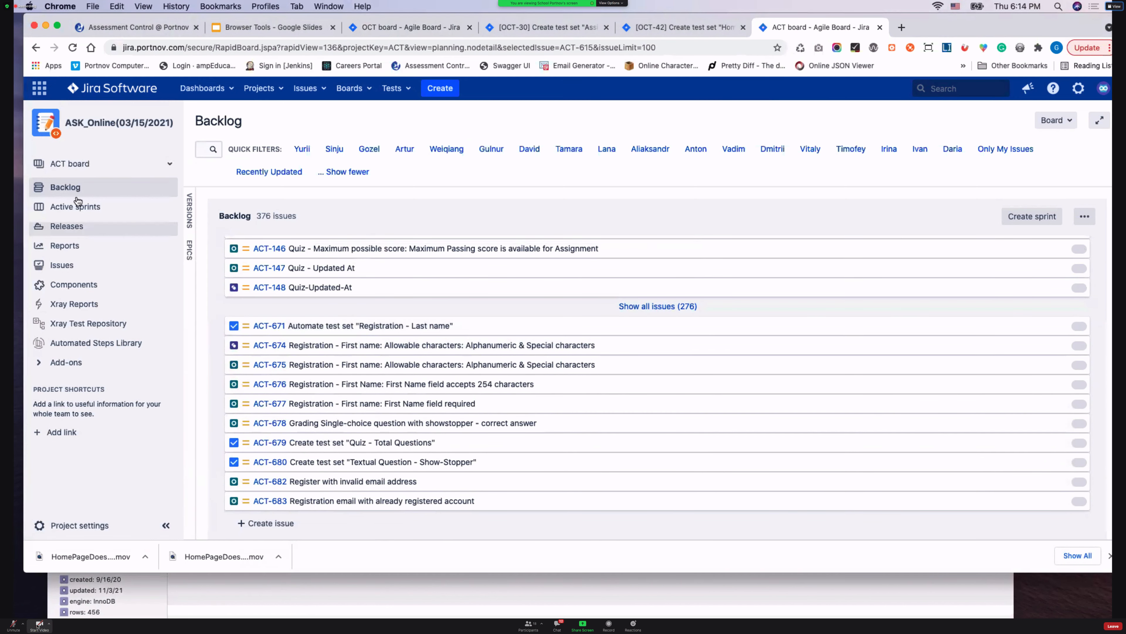
{"action": "left_click", "coordinate": [315, 89]}
{"action": "left_click", "coordinate": [332, 116]}
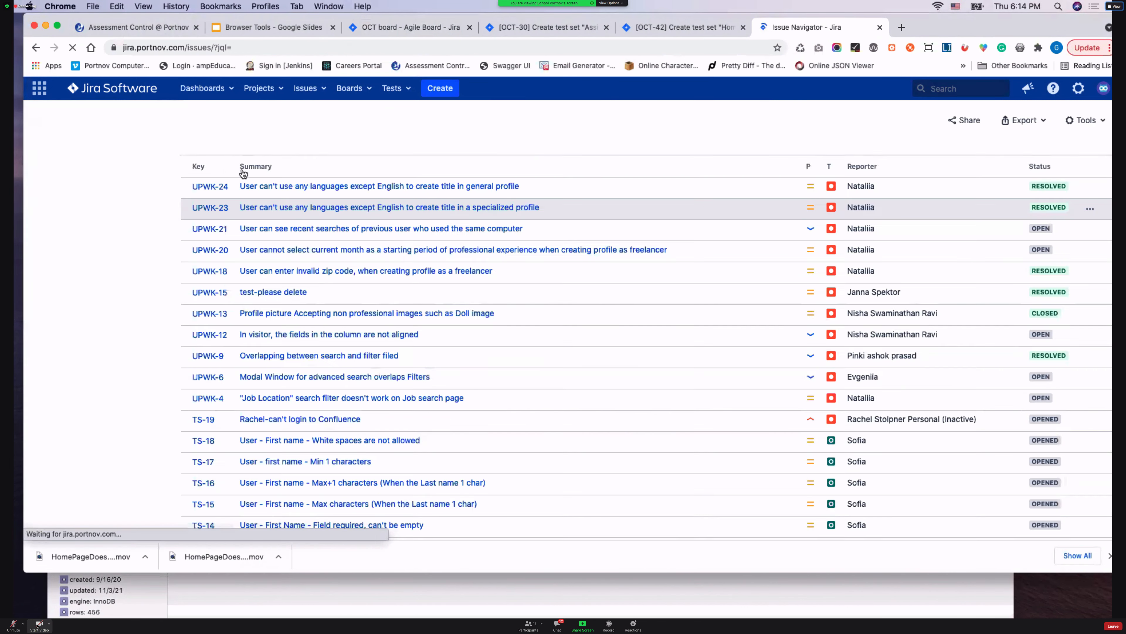
{"action": "left_click", "coordinate": [246, 153]}
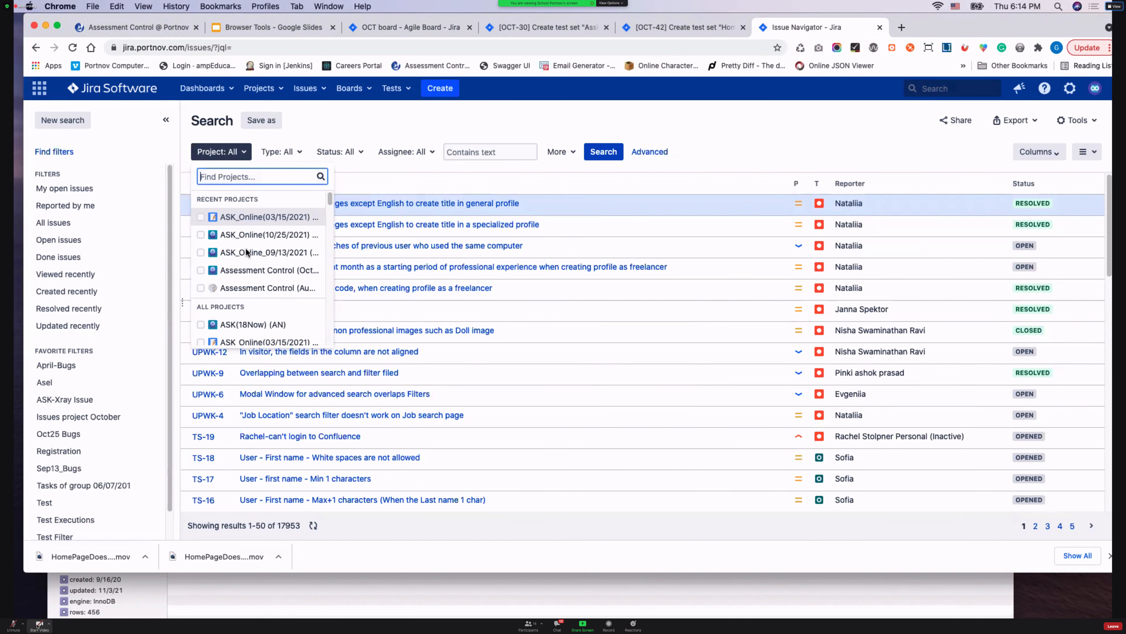
{"action": "left_click", "coordinate": [269, 217]}
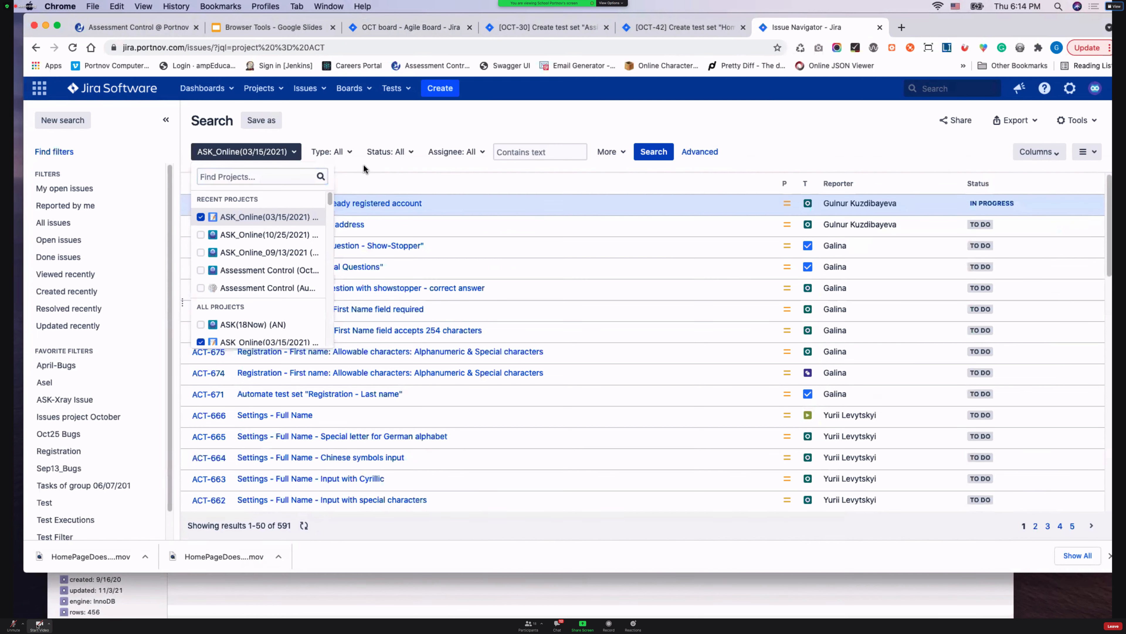
{"action": "left_click", "coordinate": [330, 151]}
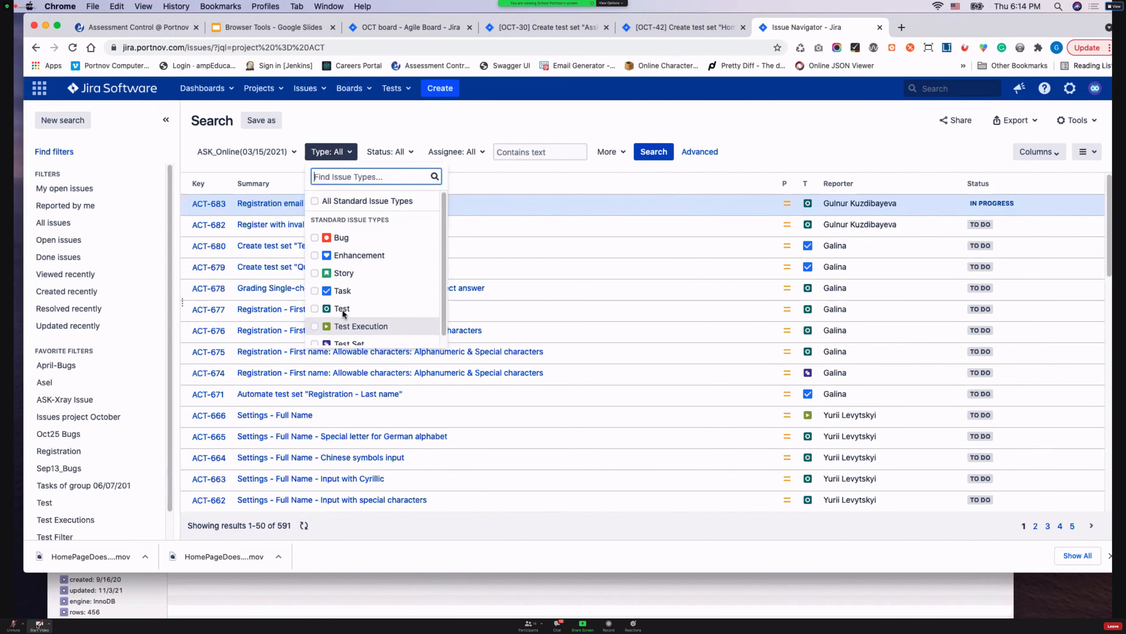
{"action": "left_click", "coordinate": [327, 289]}
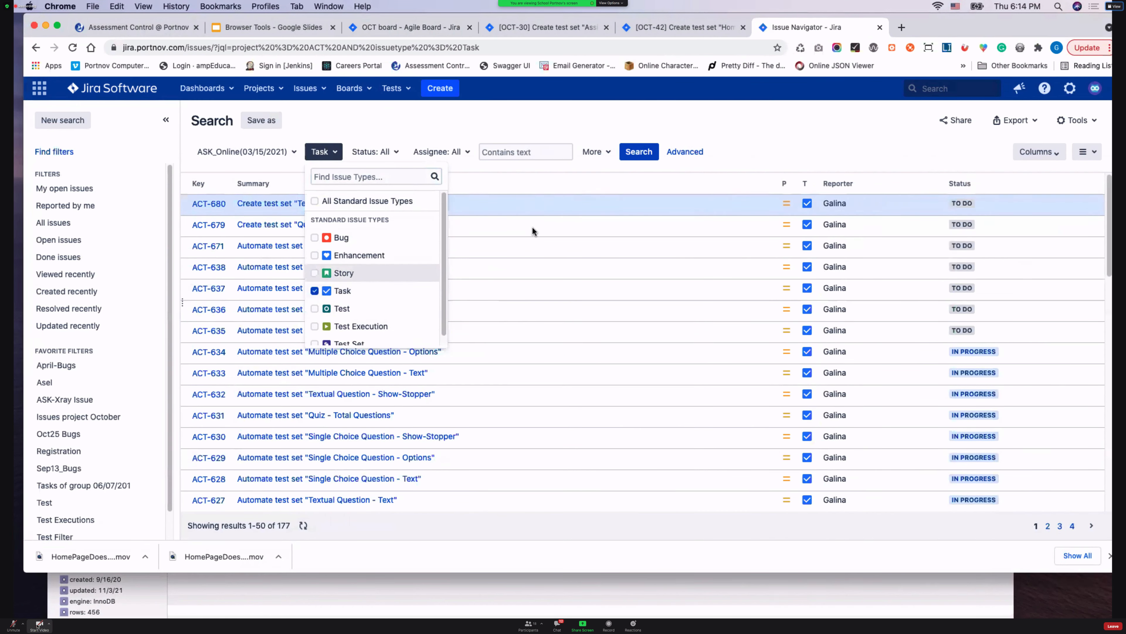
Step: Sort the issue list by summary and search the project's tasks for the text "Create test set"
{"action": "left_click", "coordinate": [488, 184]}
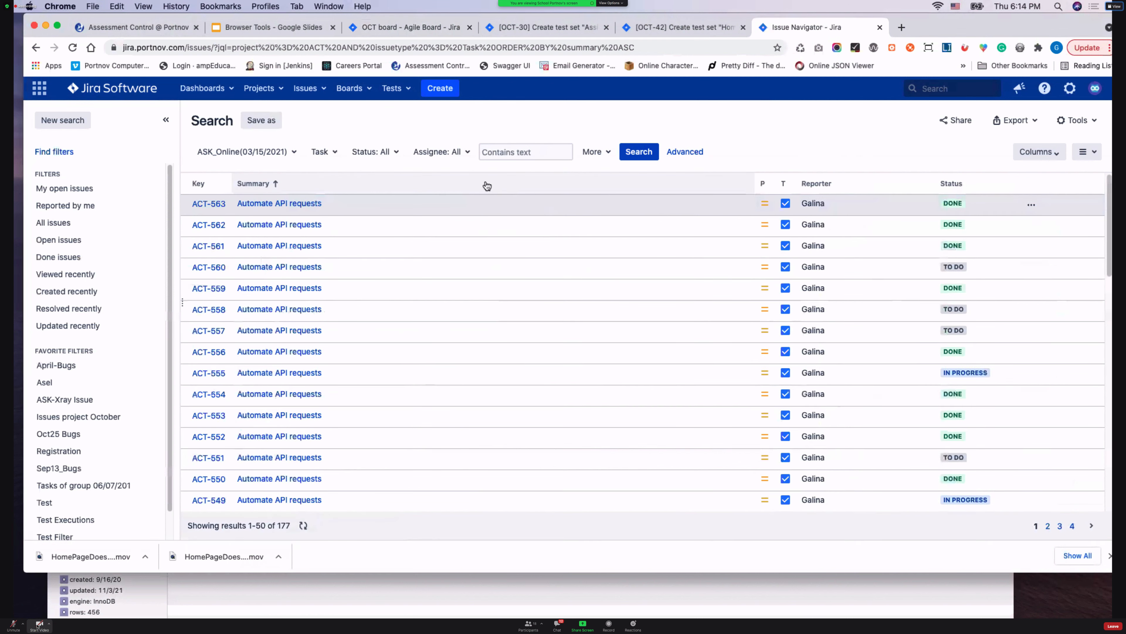
{"action": "left_click", "coordinate": [334, 153]}
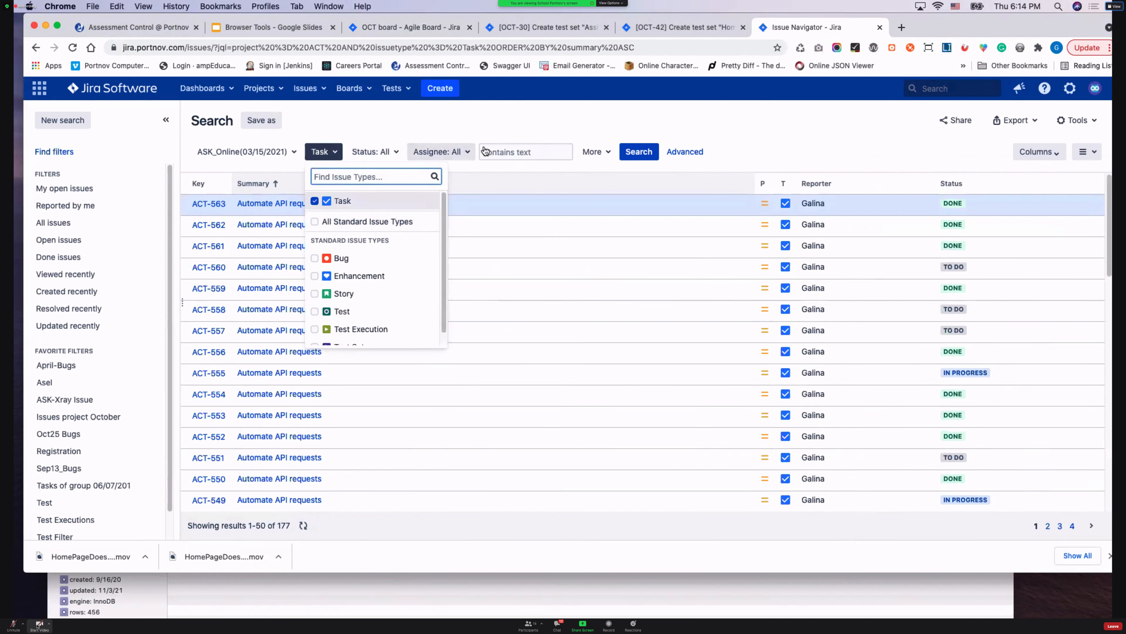
{"action": "left_click", "coordinate": [506, 150]}
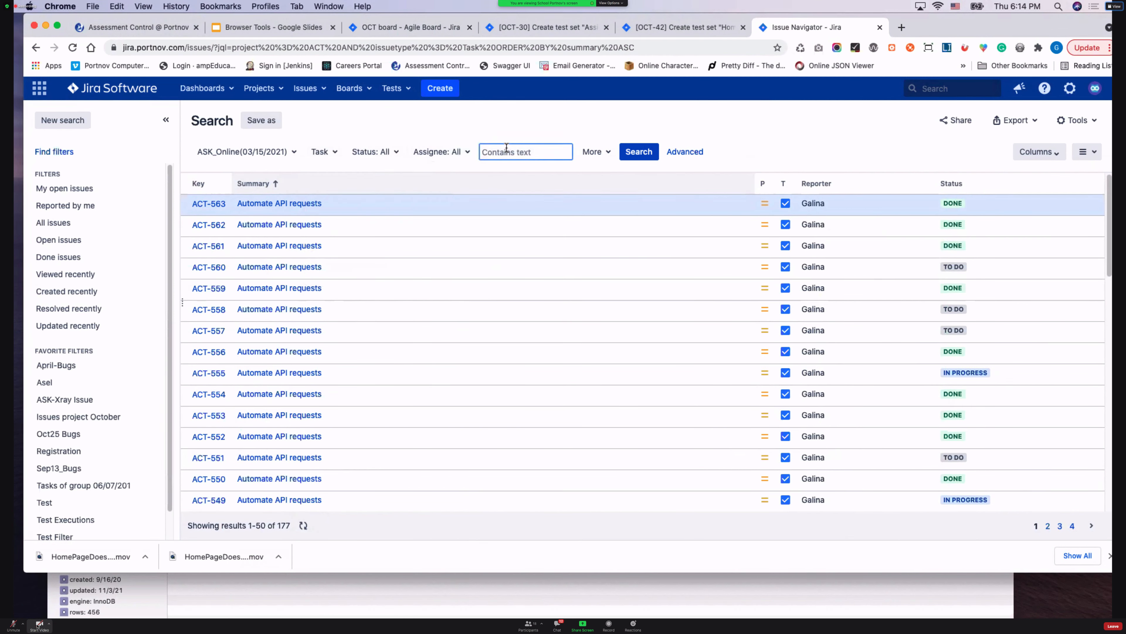
{"action": "type", "text": "Crea"}
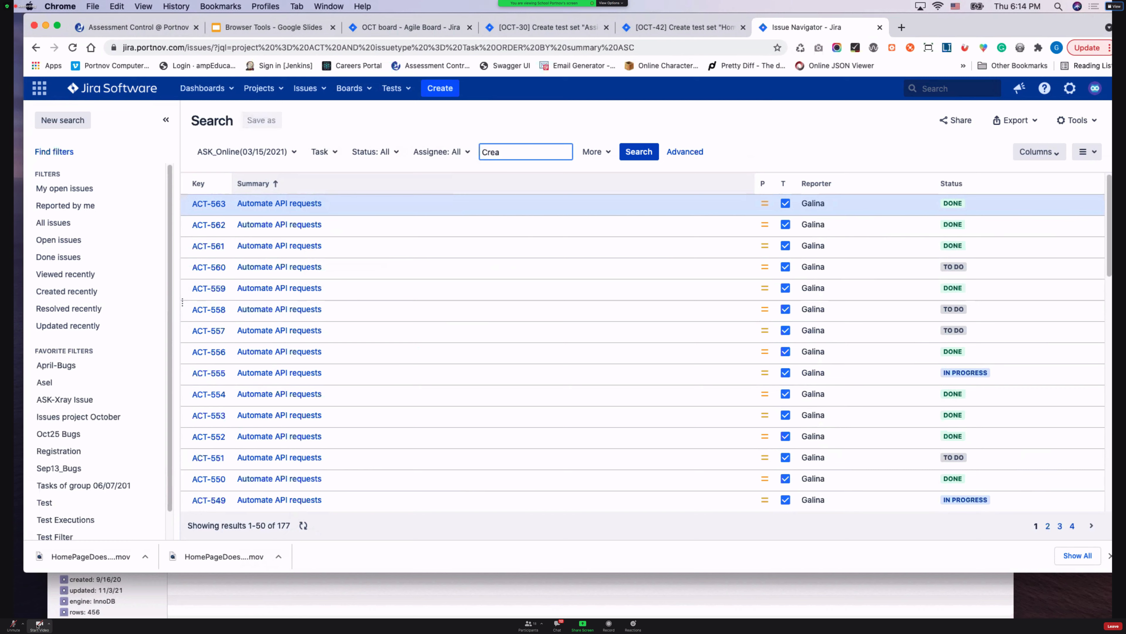
{"action": "type", "text": "te test set"}
{"action": "left_click", "coordinate": [646, 152]}
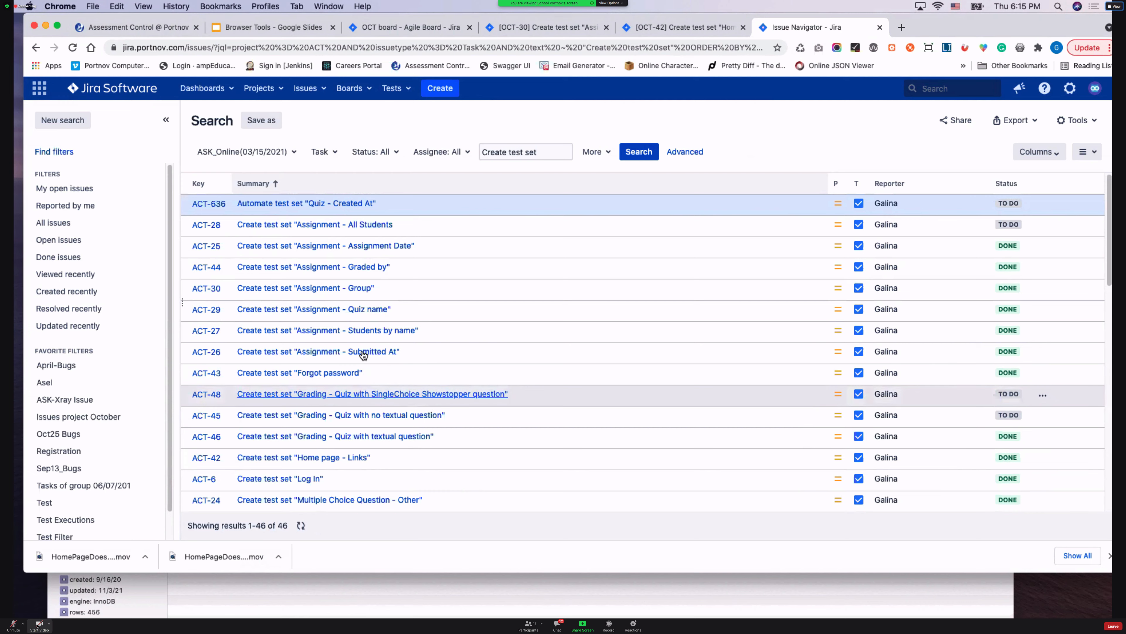
Step: View task ACT-48 about the SingleChoice Showstopper grading quiz in a separate tab, and close that tab
{"action": "right_click", "coordinate": [212, 394]}
{"action": "left_click", "coordinate": [262, 398]}
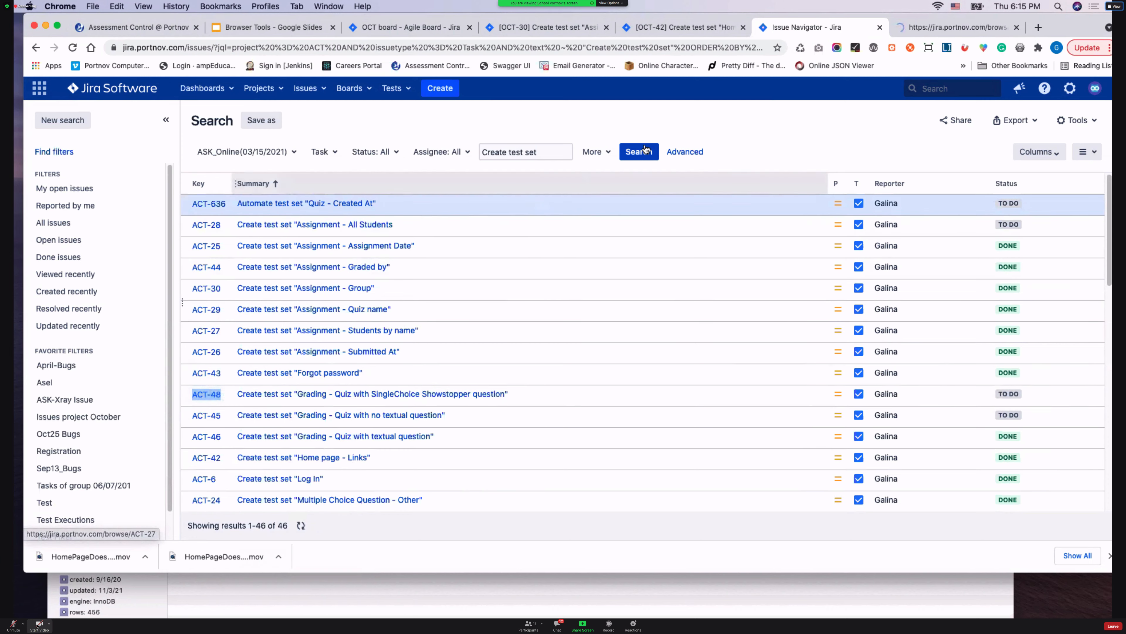
{"action": "left_click", "coordinate": [925, 29]}
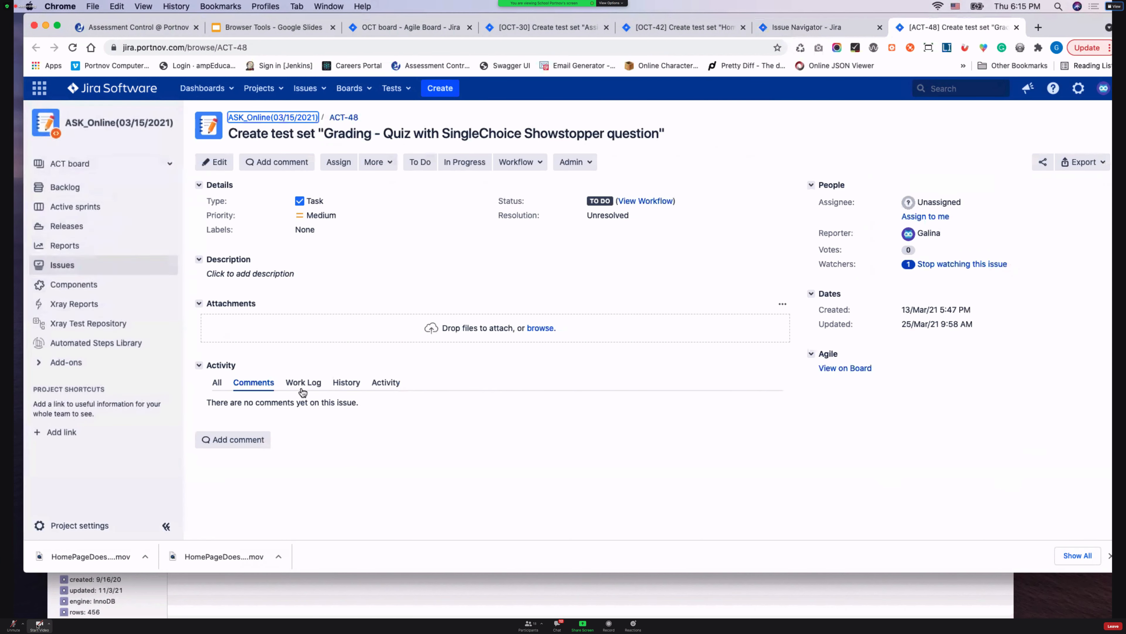
{"action": "left_click", "coordinate": [1018, 27]}
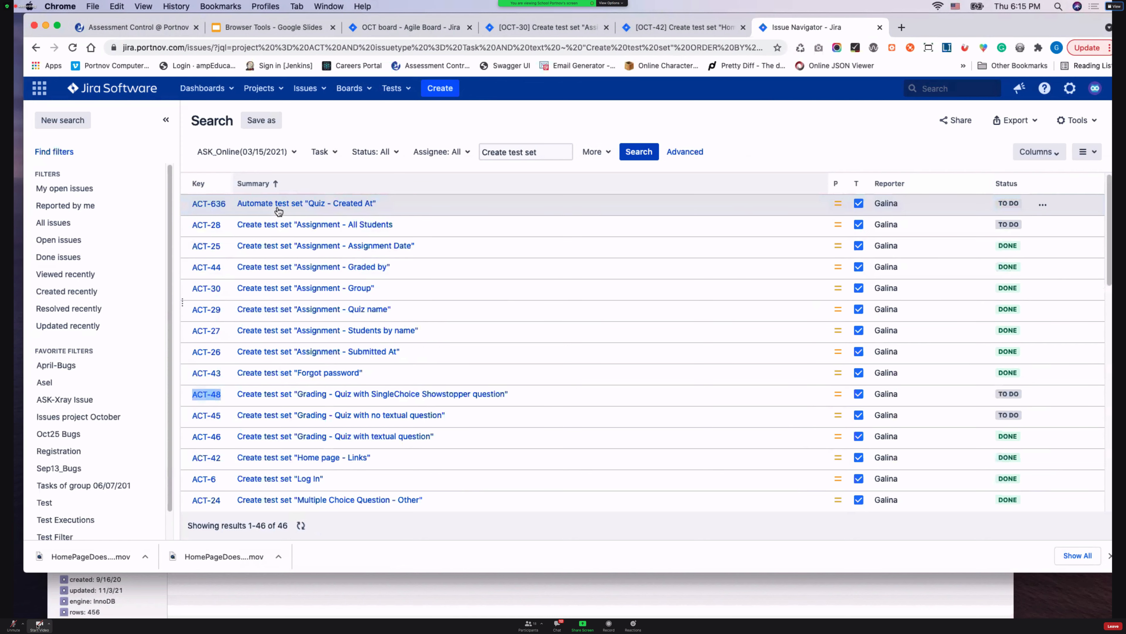
Step: Add Test Set to the issue type filter alongside Task
{"action": "scroll", "coordinate": [357, 240], "scroll_direction": "down", "scroll_amount": 2}
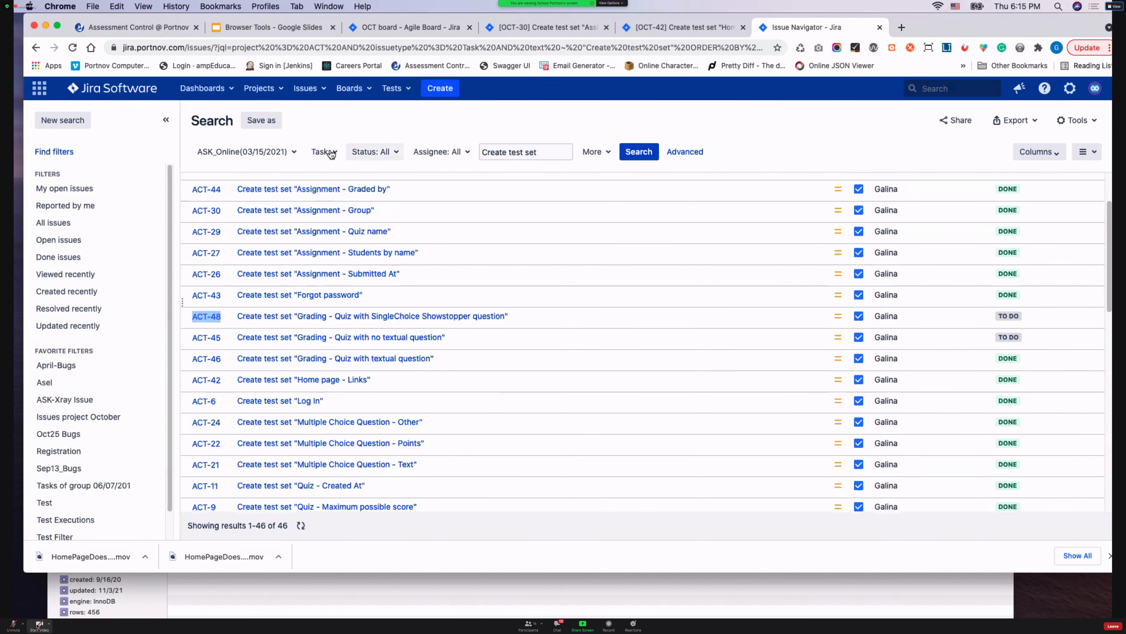
{"action": "scroll", "coordinate": [328, 210], "scroll_direction": "up", "scroll_amount": 2}
{"action": "left_click", "coordinate": [337, 155]}
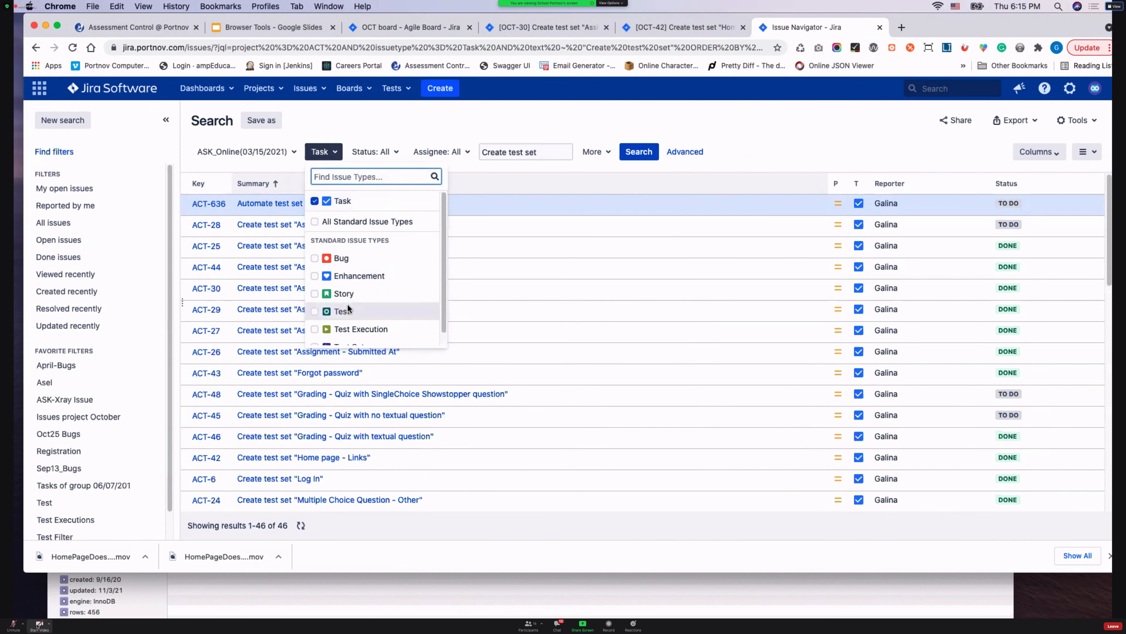
{"action": "scroll", "coordinate": [336, 337], "scroll_direction": "down", "scroll_amount": 1}
{"action": "left_click", "coordinate": [337, 335]}
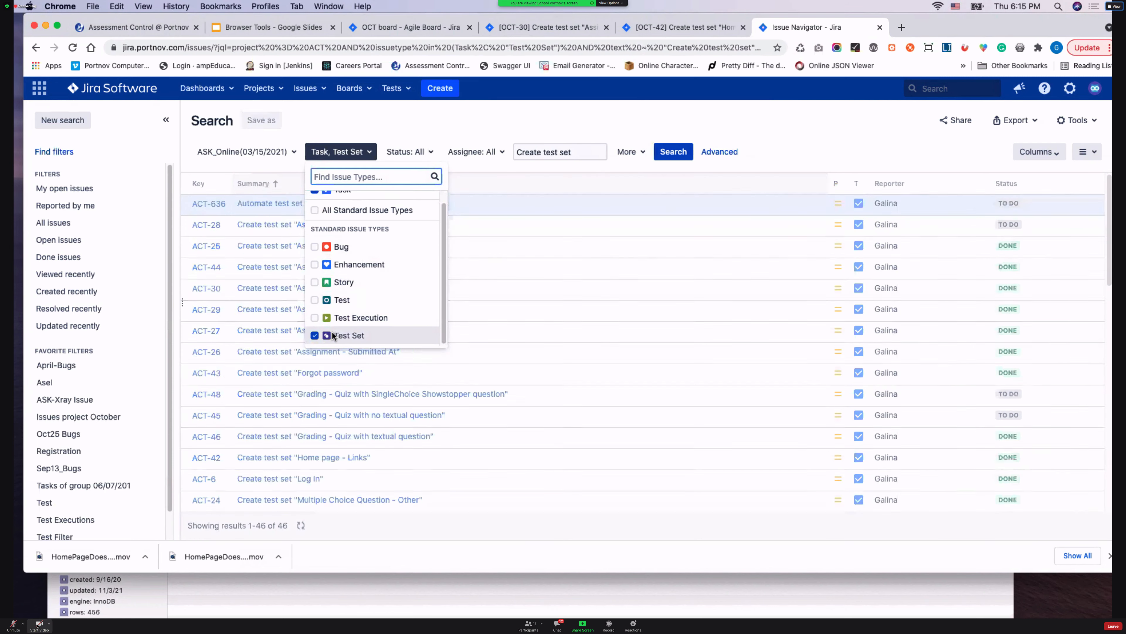
{"action": "left_click", "coordinate": [525, 167]}
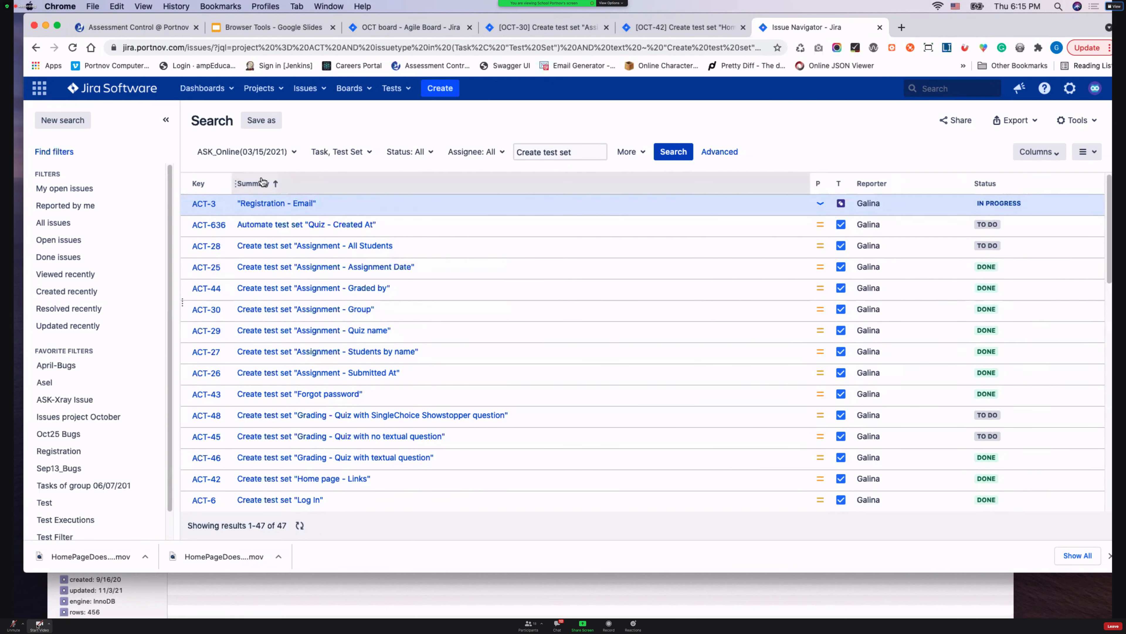
Step: Remove Task from the issue type filter, clear the search text, and list only the project's test sets
{"action": "left_click", "coordinate": [297, 152]}
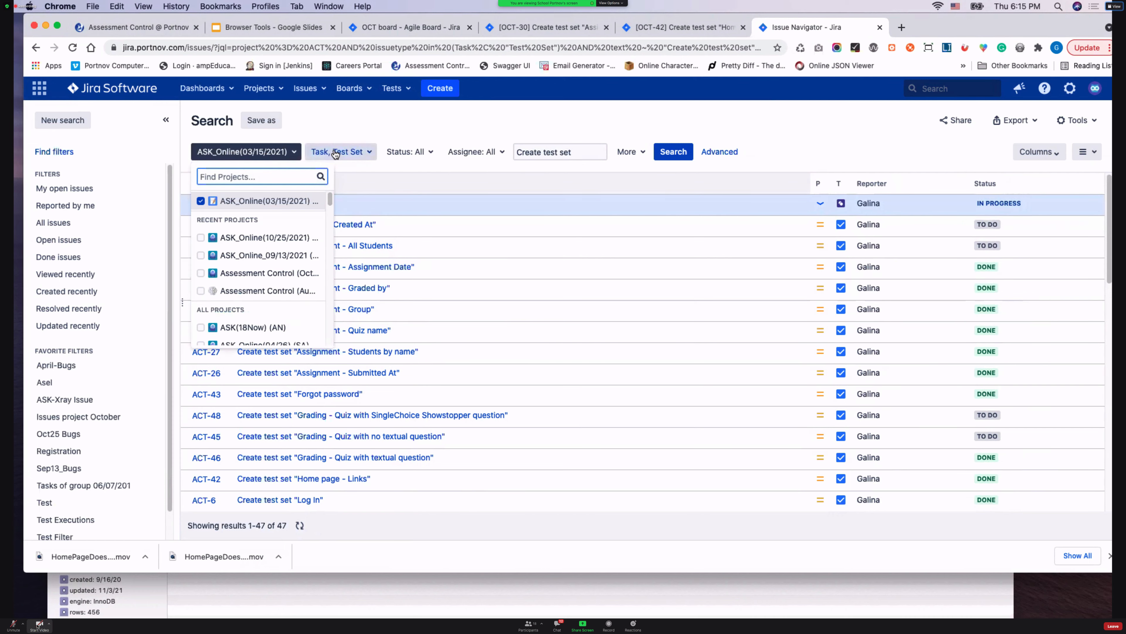
{"action": "left_click", "coordinate": [336, 153]}
{"action": "left_click", "coordinate": [316, 218]}
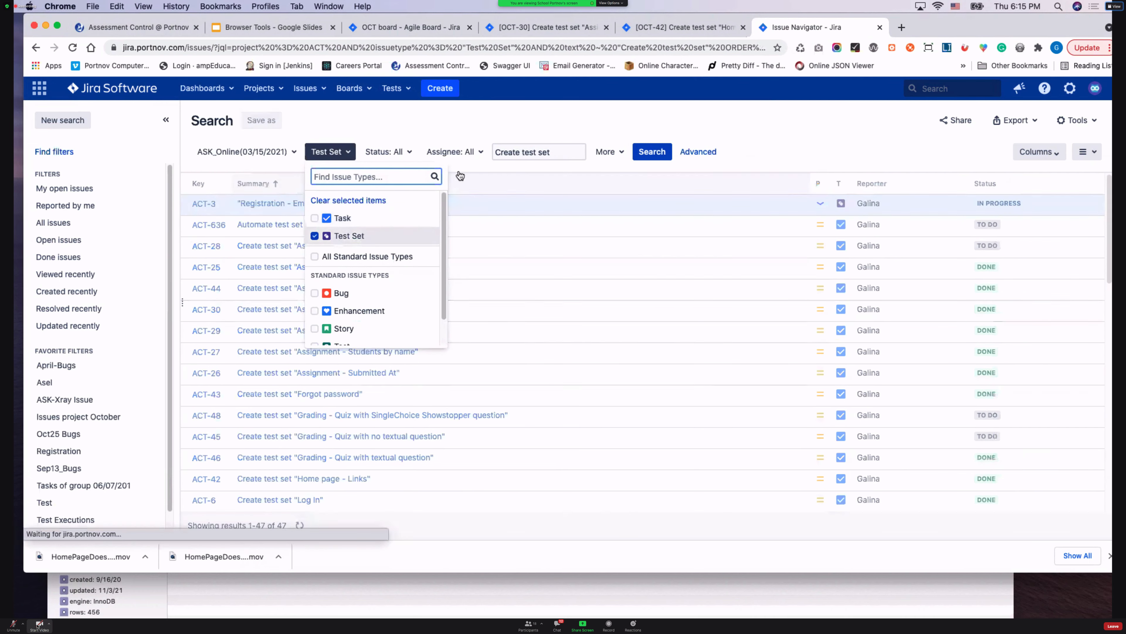
{"action": "left_click_drag", "start_coordinate": [553, 153], "coordinate": [469, 152]}
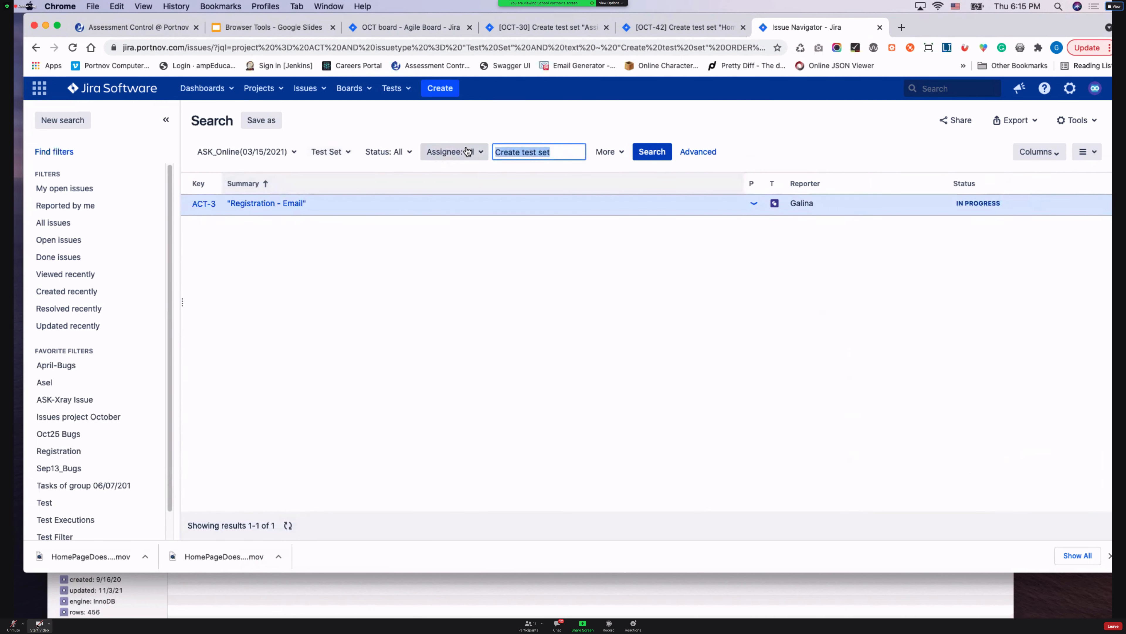
{"action": "key", "text": "BackSpace"}
{"action": "left_click", "coordinate": [664, 154]}
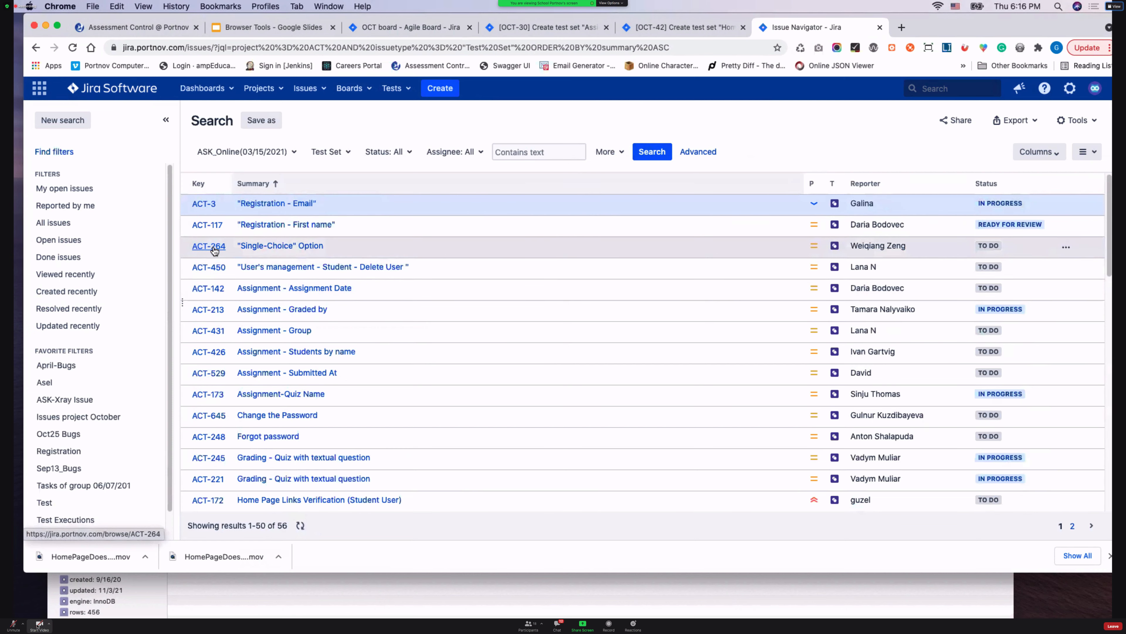
Step: Open test set ACT-117 "Registration - First name" in a new tab and review its description, tests and issue links
{"action": "right_click", "coordinate": [214, 225]}
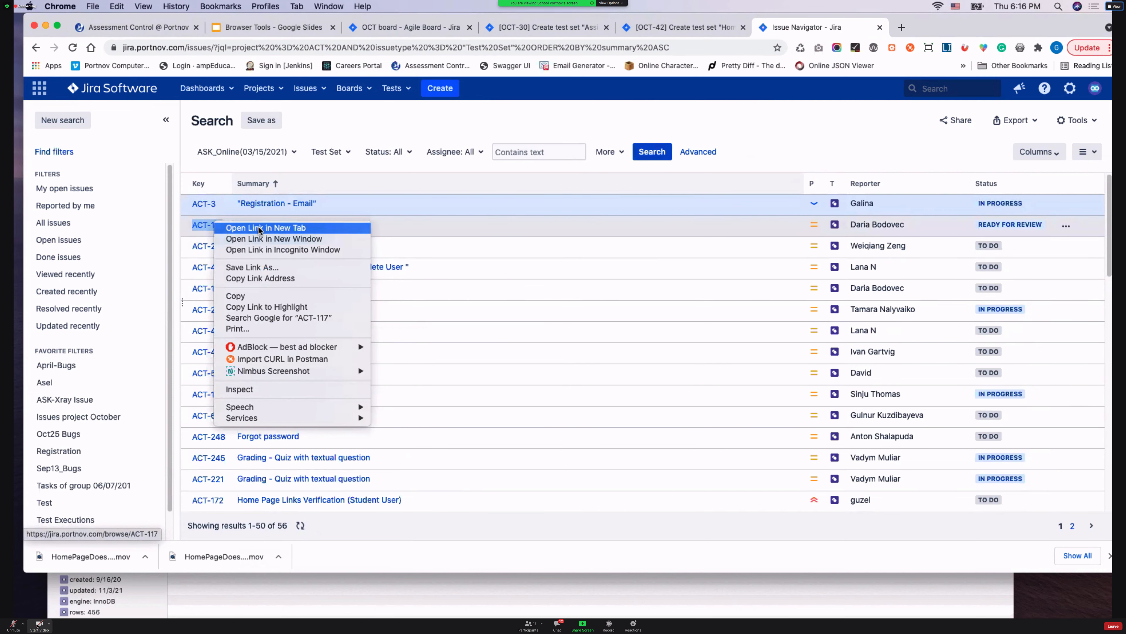
{"action": "left_click", "coordinate": [257, 228]}
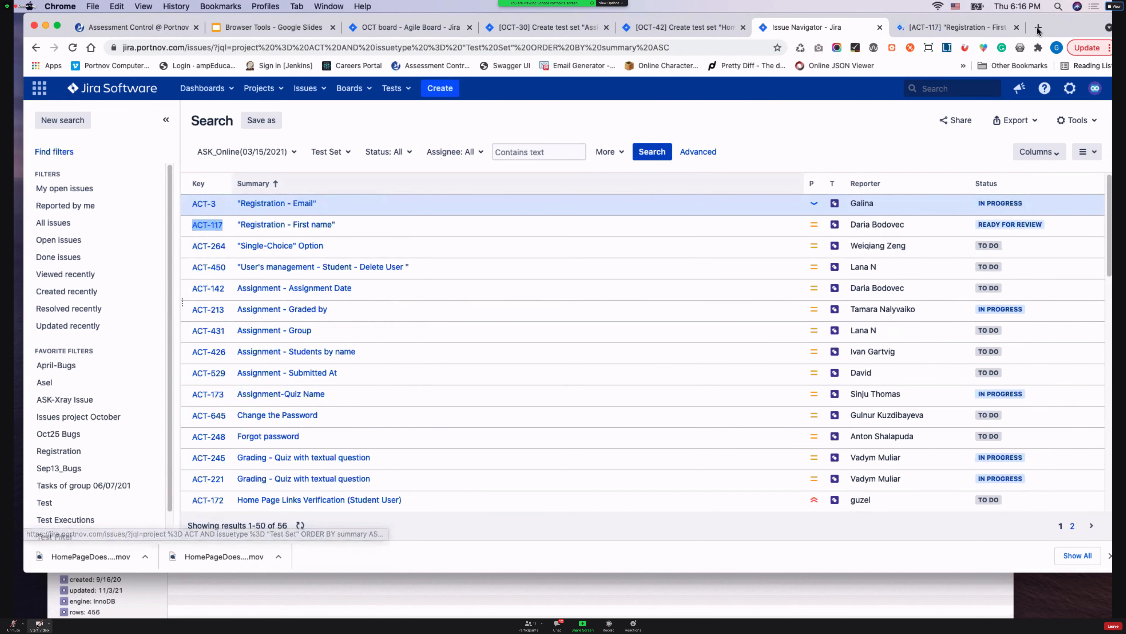
{"action": "left_click", "coordinate": [971, 27]}
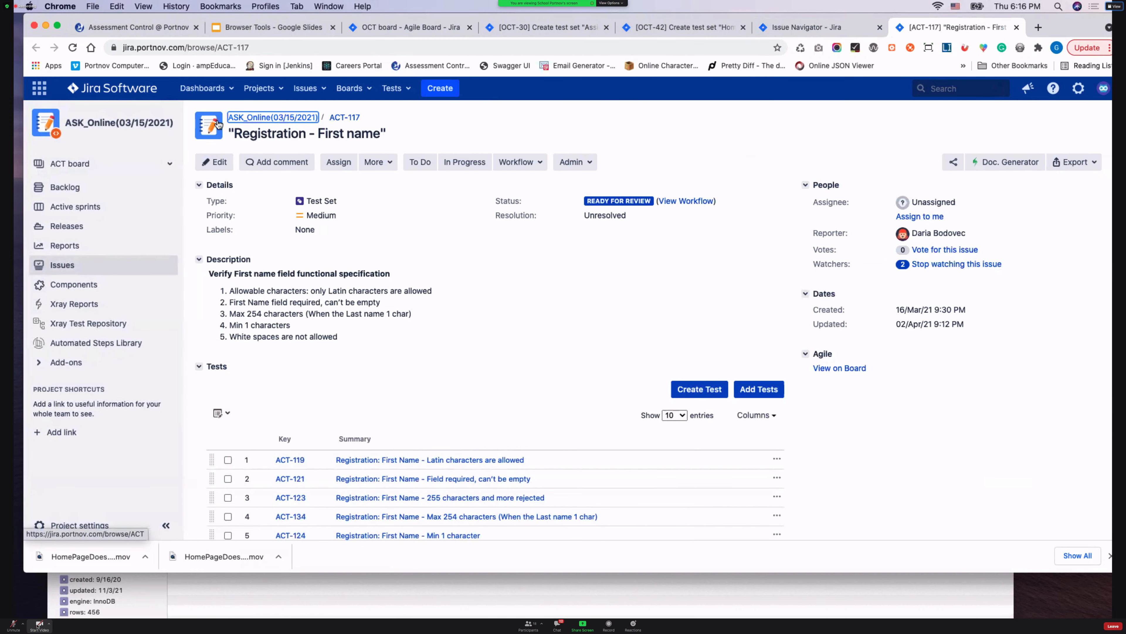
{"action": "scroll", "coordinate": [304, 445], "scroll_direction": "down", "scroll_amount": 10}
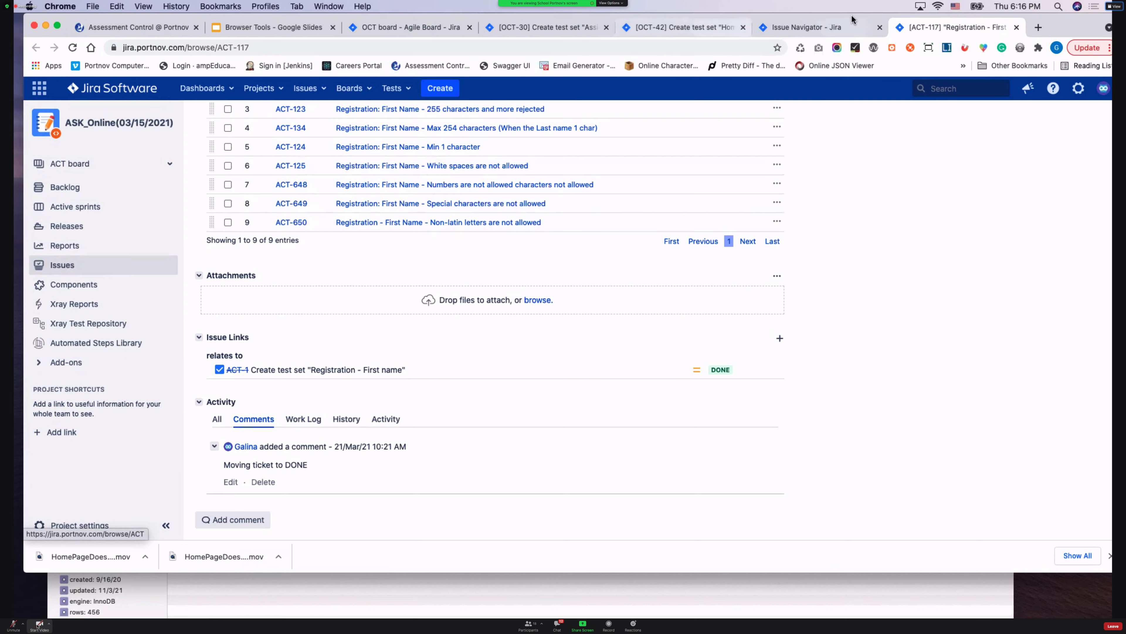
Step: Return to the test set list and open ACT-142 "Assignment - Assignment Date" in a new tab
{"action": "left_click", "coordinate": [789, 29]}
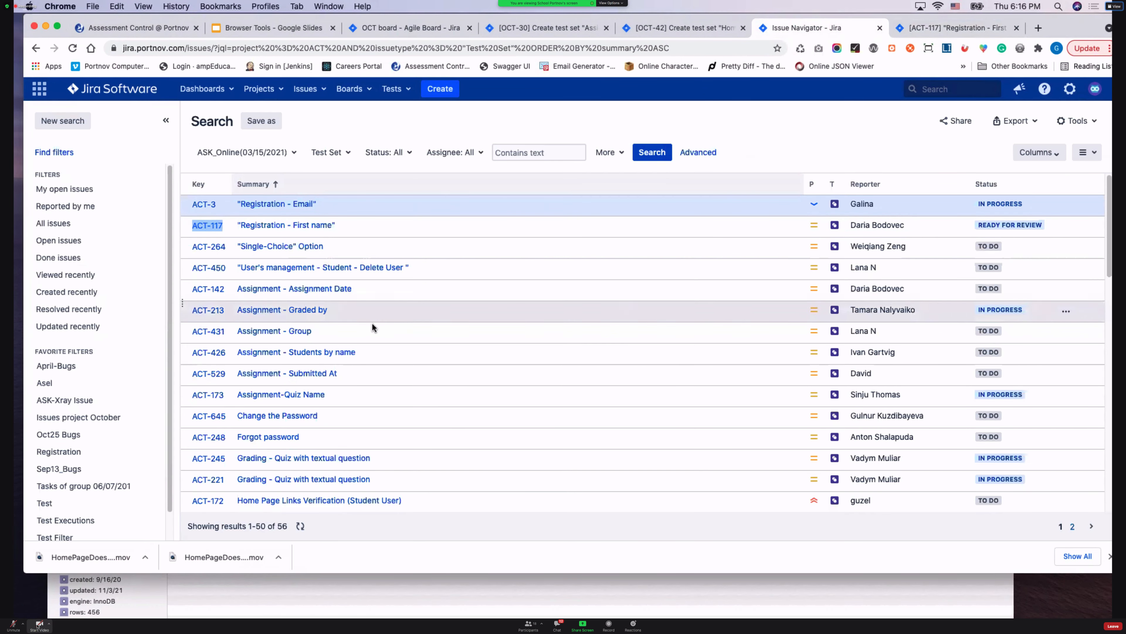
{"action": "right_click", "coordinate": [283, 289]}
{"action": "left_click", "coordinate": [297, 291]}
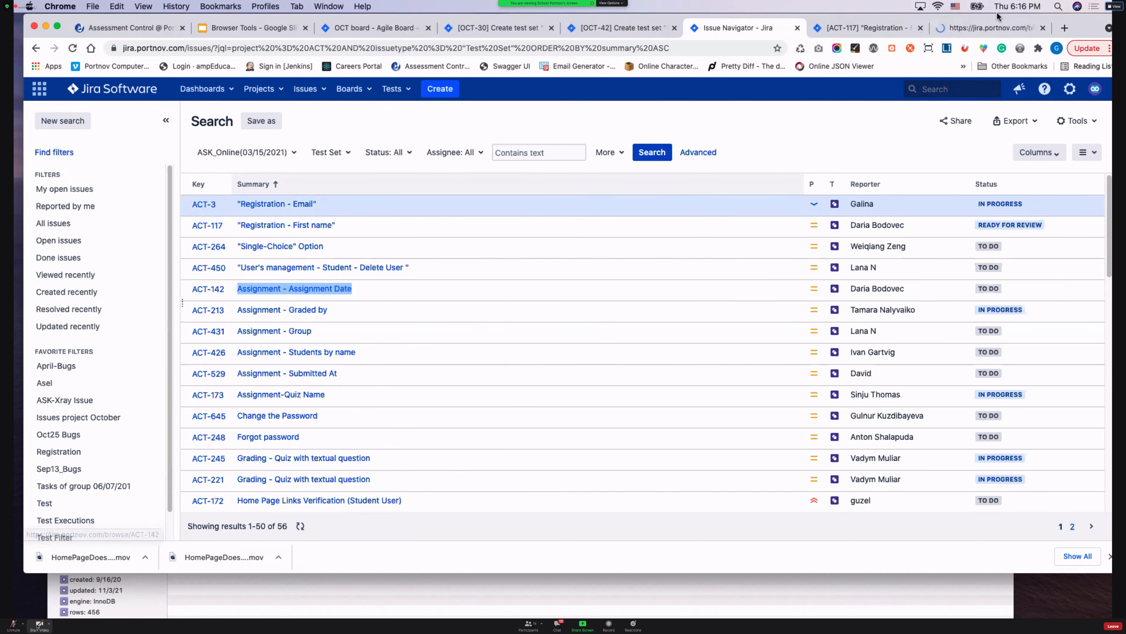
{"action": "left_click", "coordinate": [996, 26]}
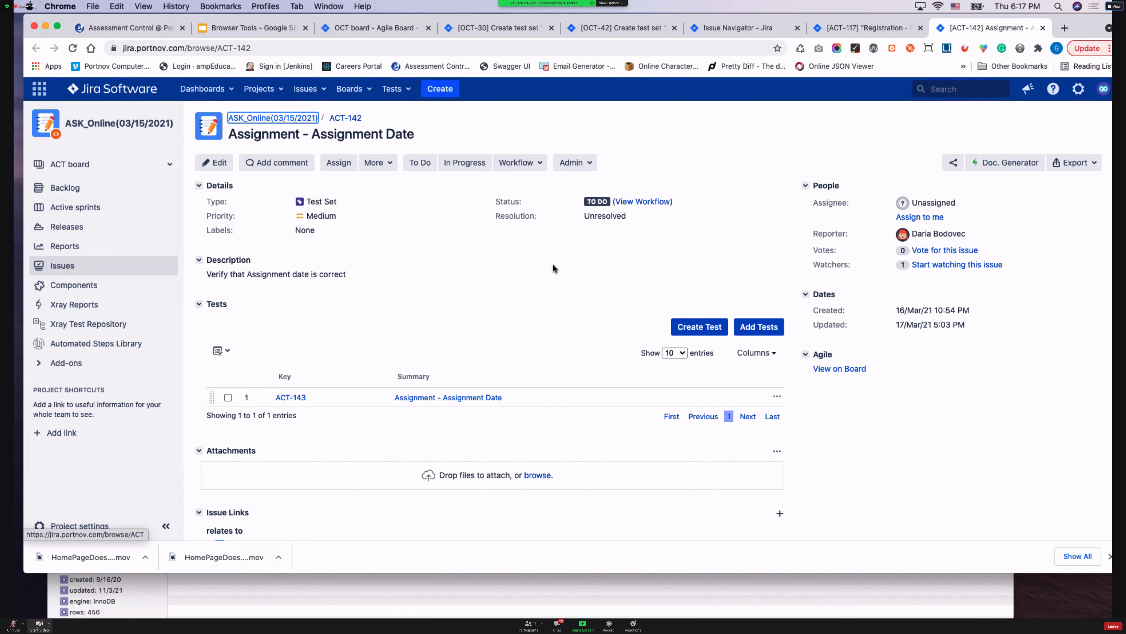
Step: Start a new Test Execution issue with the summary "Assignment Date, Registration First Name"
{"action": "left_click", "coordinate": [447, 89]}
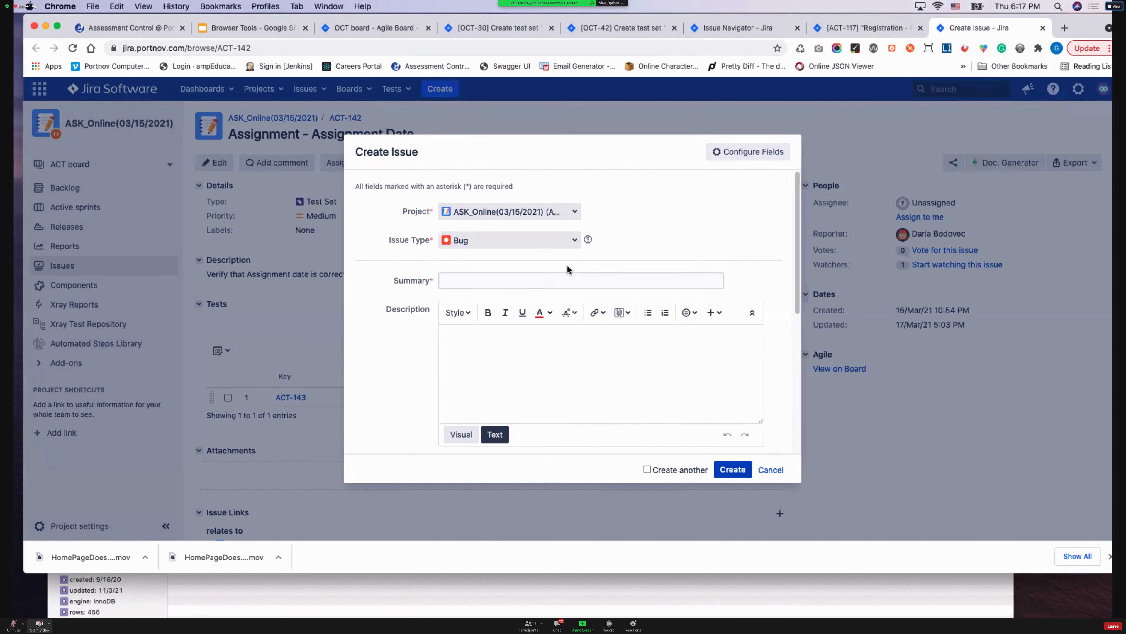
{"action": "left_click", "coordinate": [575, 240]}
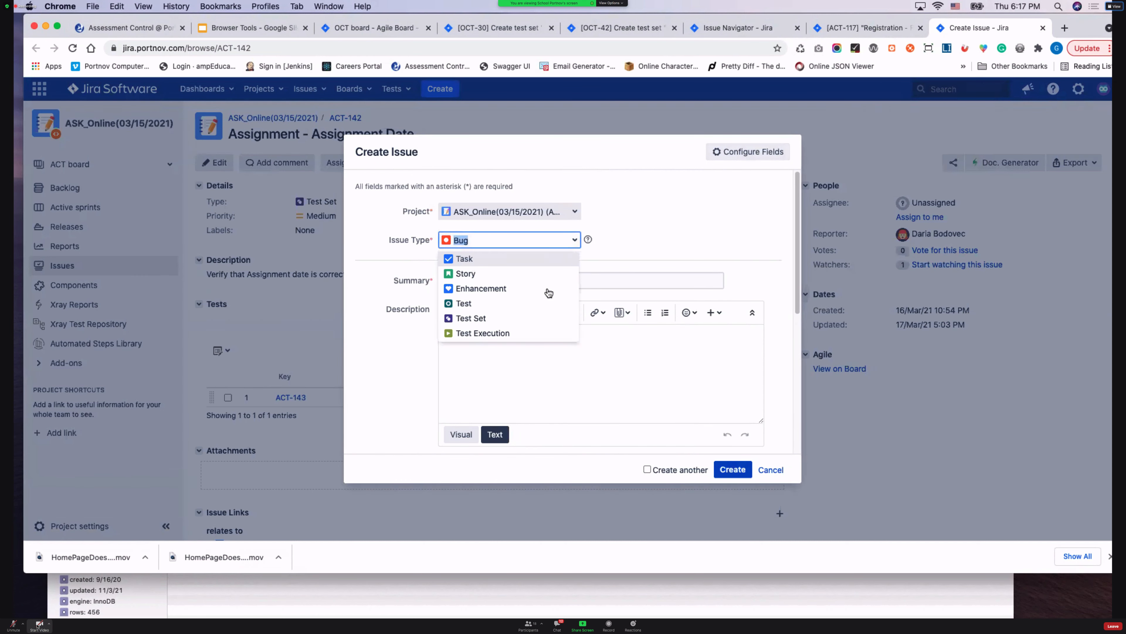
{"action": "left_click", "coordinate": [484, 333]}
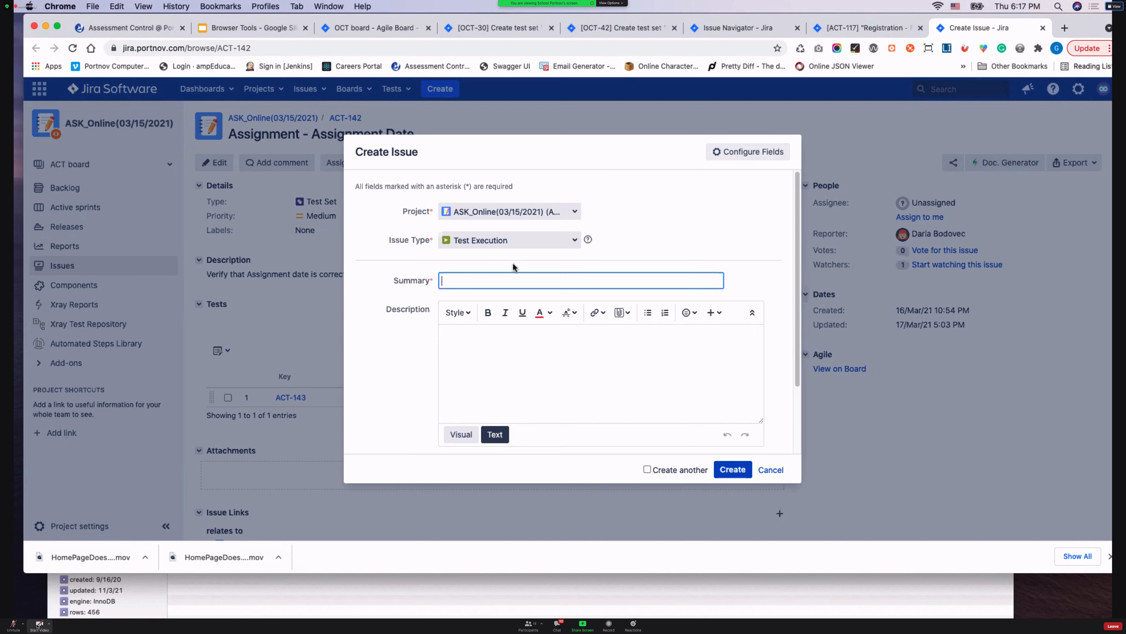
{"action": "type", "text": "Assignment Date,  Registration F"}
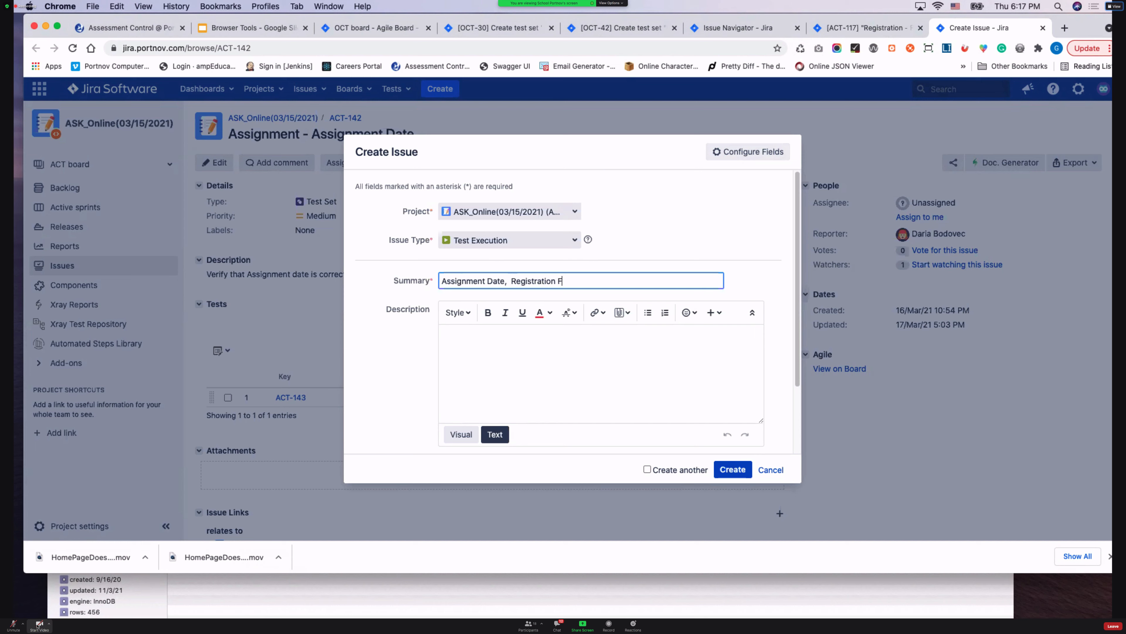
{"action": "type", "text": "irst Name"}
Step: Describe the test execution as feedback to the tester's tasks ACT 1 and ACT-25, and create the issue
{"action": "left_click", "coordinate": [474, 344]}
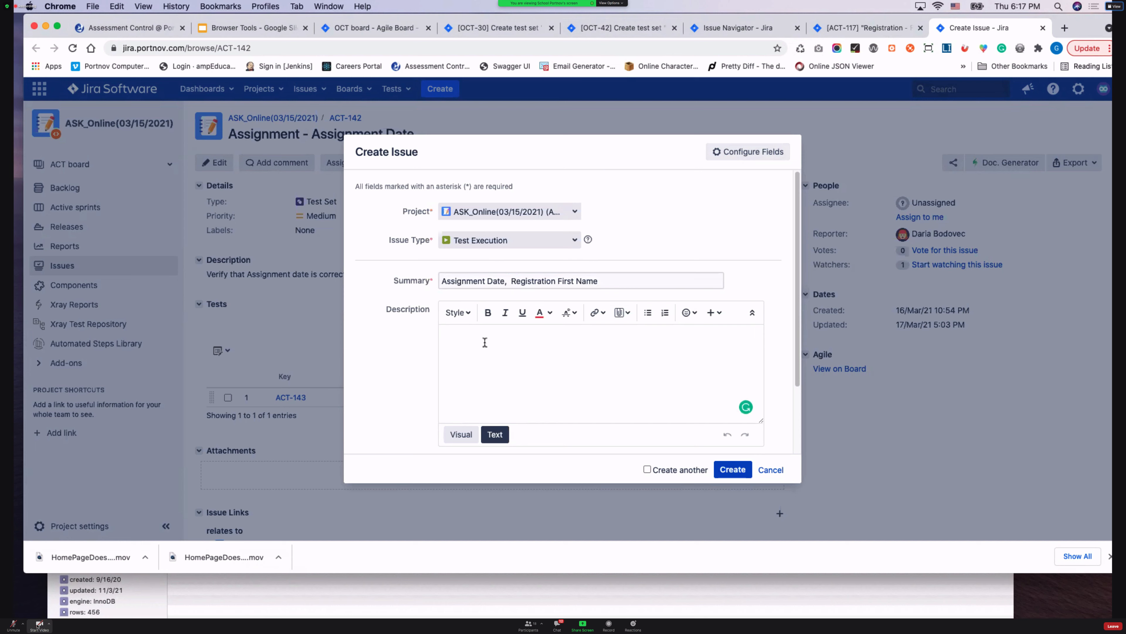
{"action": "type", "text": "Feedback to Daruia's Tasks"}
{"action": "type", "text": "ACT 1 a"}
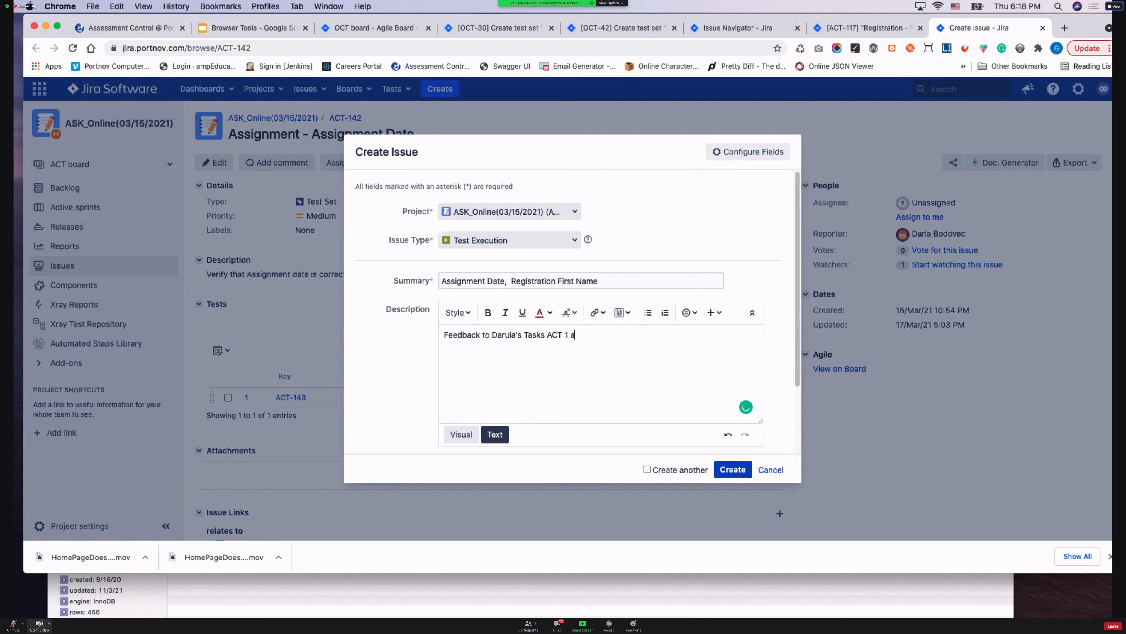
{"action": "type", "text": "nd ACT-25"}
{"action": "left_click", "coordinate": [739, 472]}
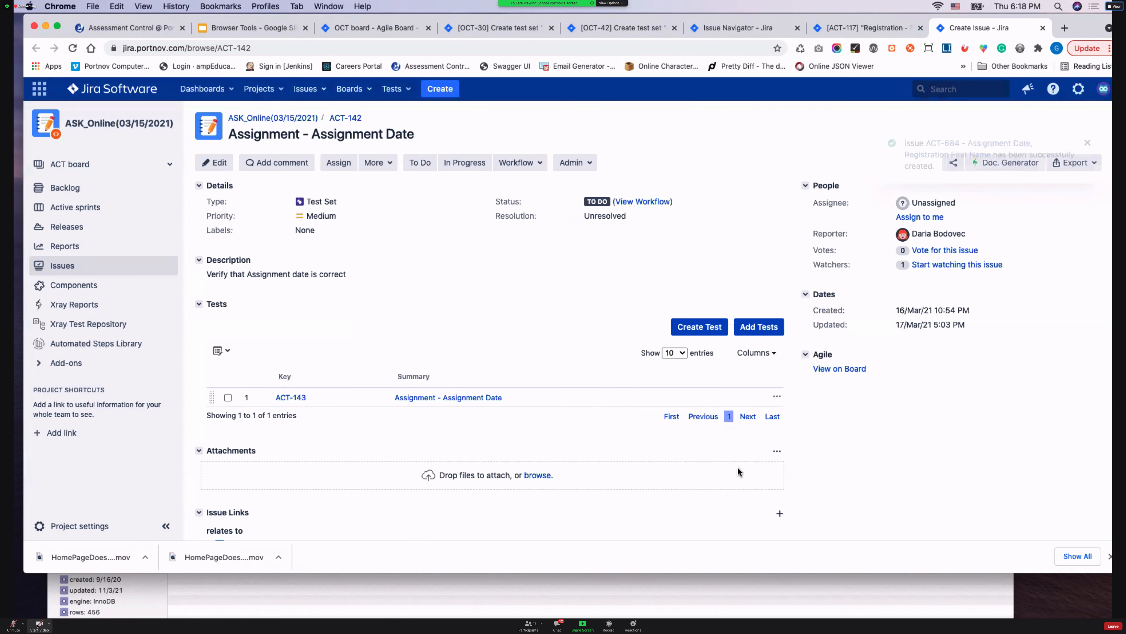
Step: Open the newly created test execution ACT-684 and add ACT-117 and ACT-143 to its tests
{"action": "left_click", "coordinate": [944, 148]}
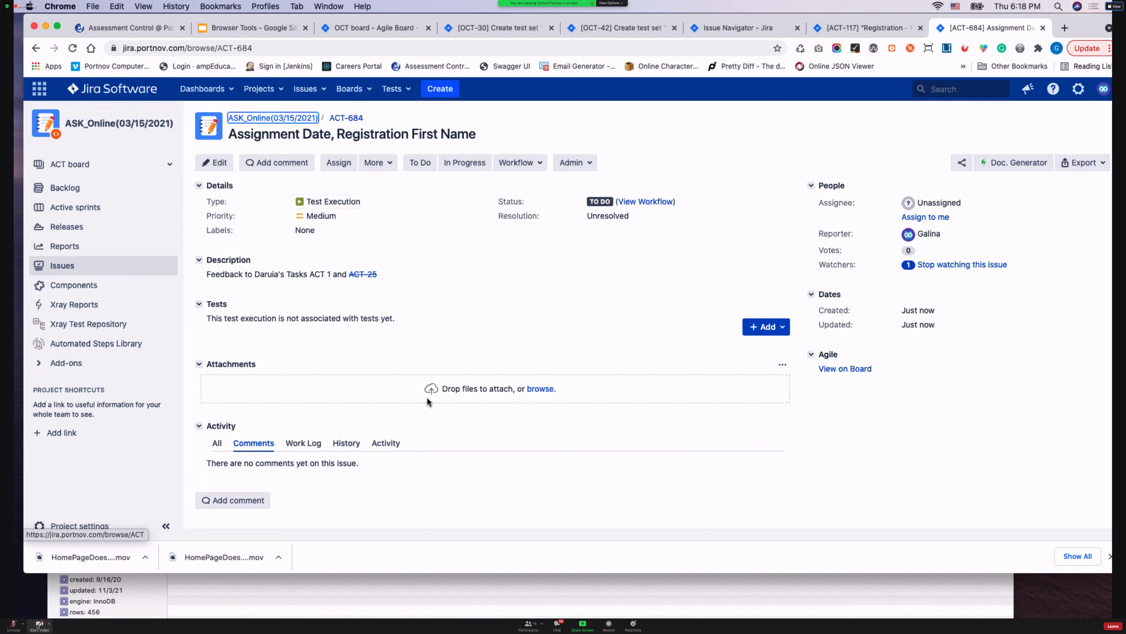
{"action": "left_click", "coordinate": [759, 328]}
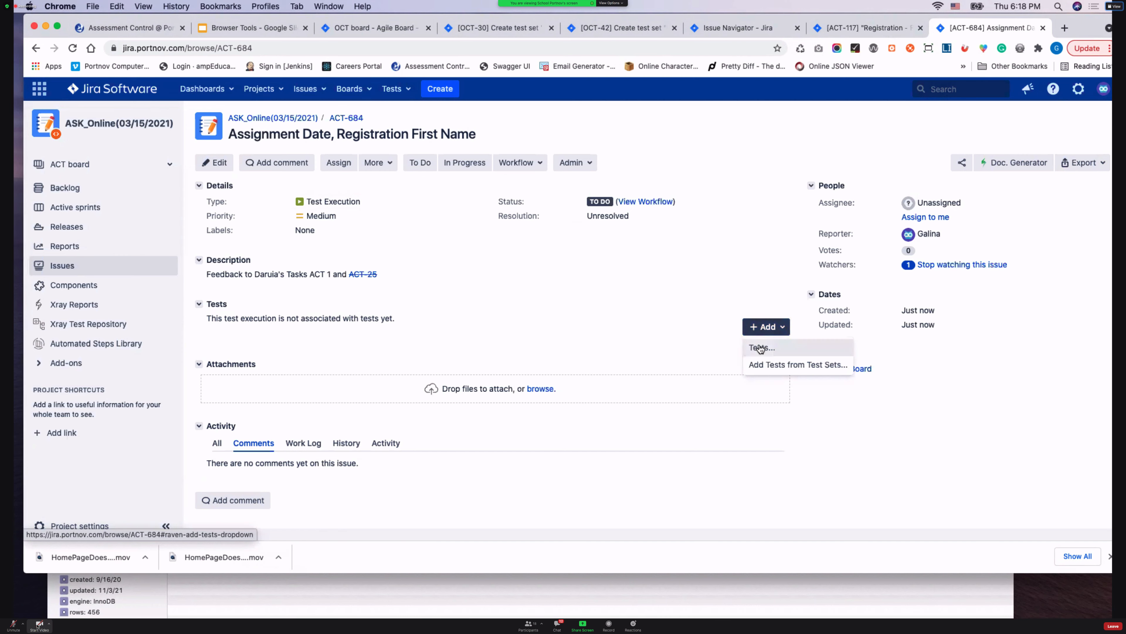
{"action": "left_click", "coordinate": [771, 348]}
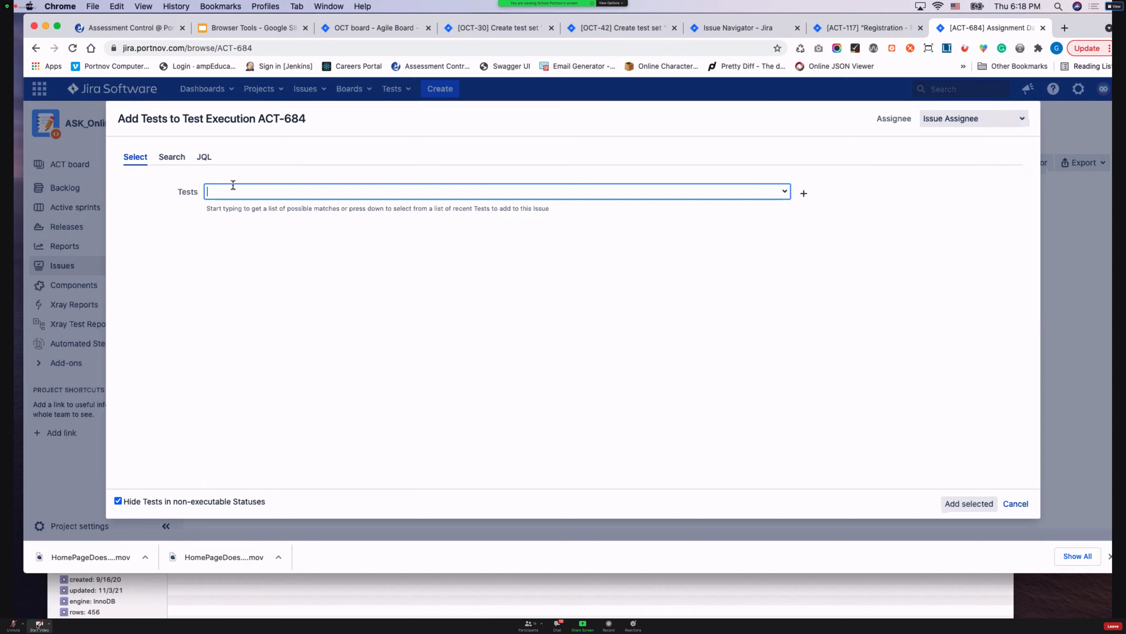
{"action": "type", "text": "ACT-117"}
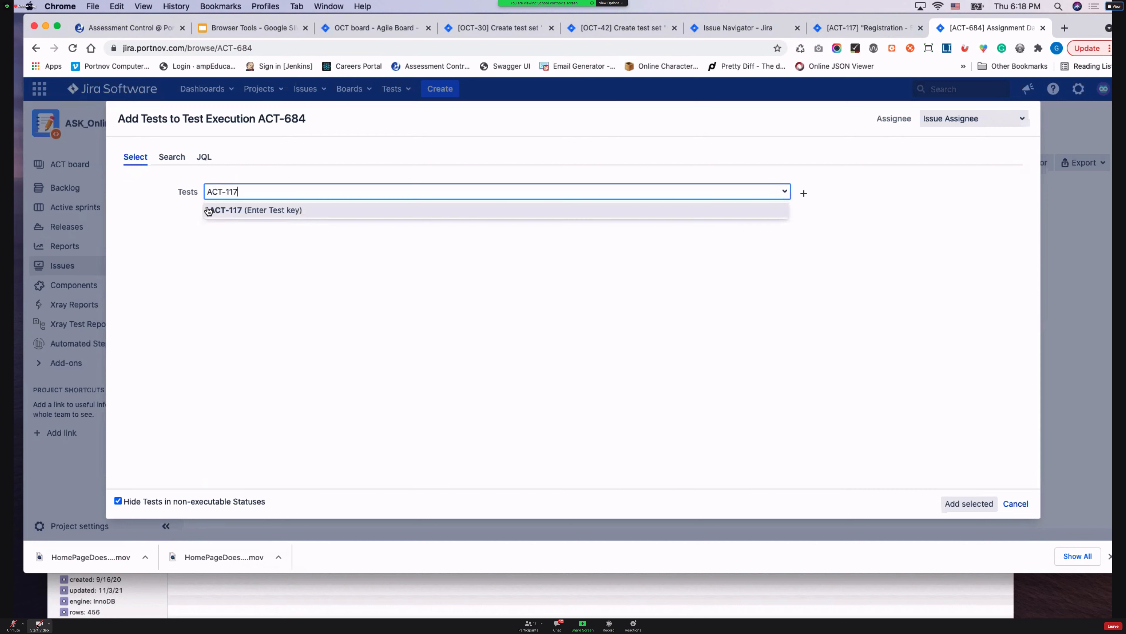
{"action": "left_click", "coordinate": [217, 210]}
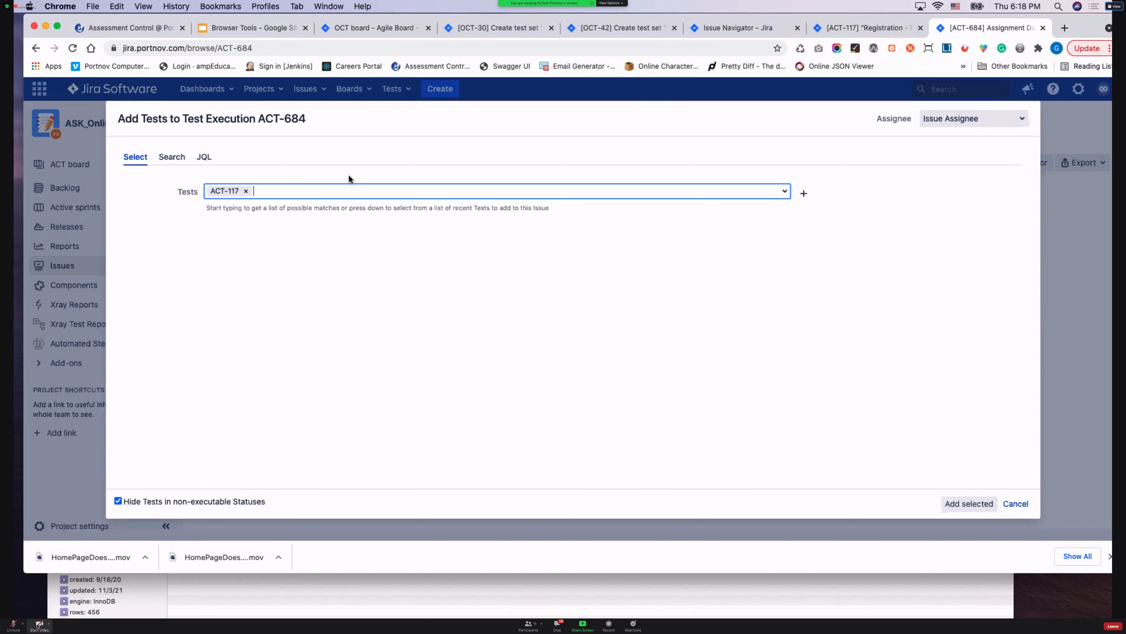
{"action": "type", "text": "A"}
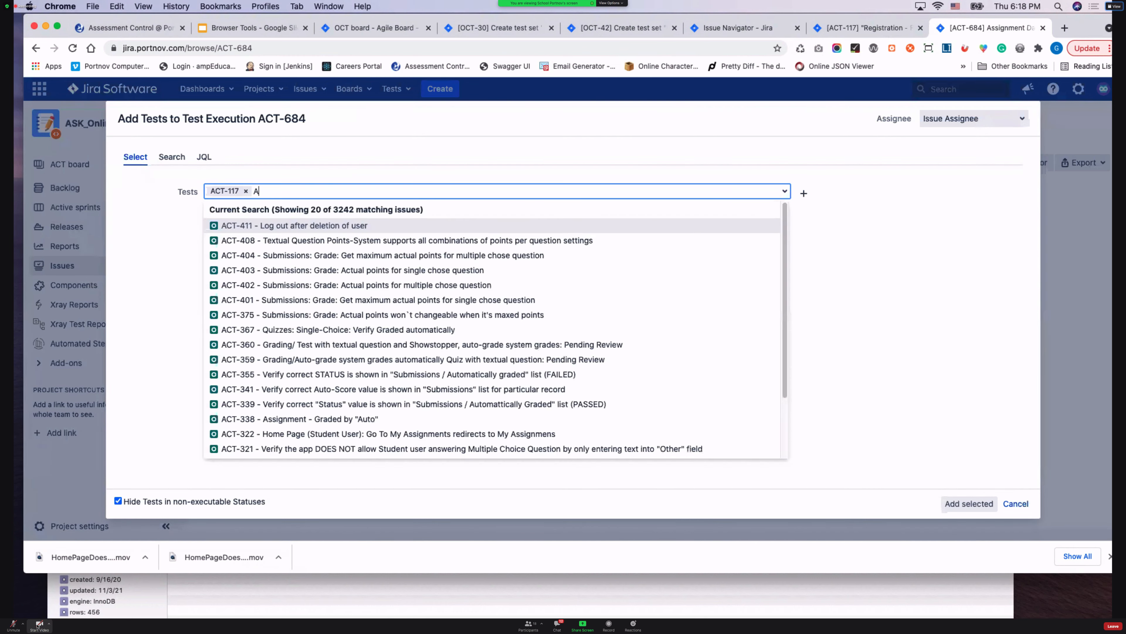
{"action": "type", "text": "CT-143"}
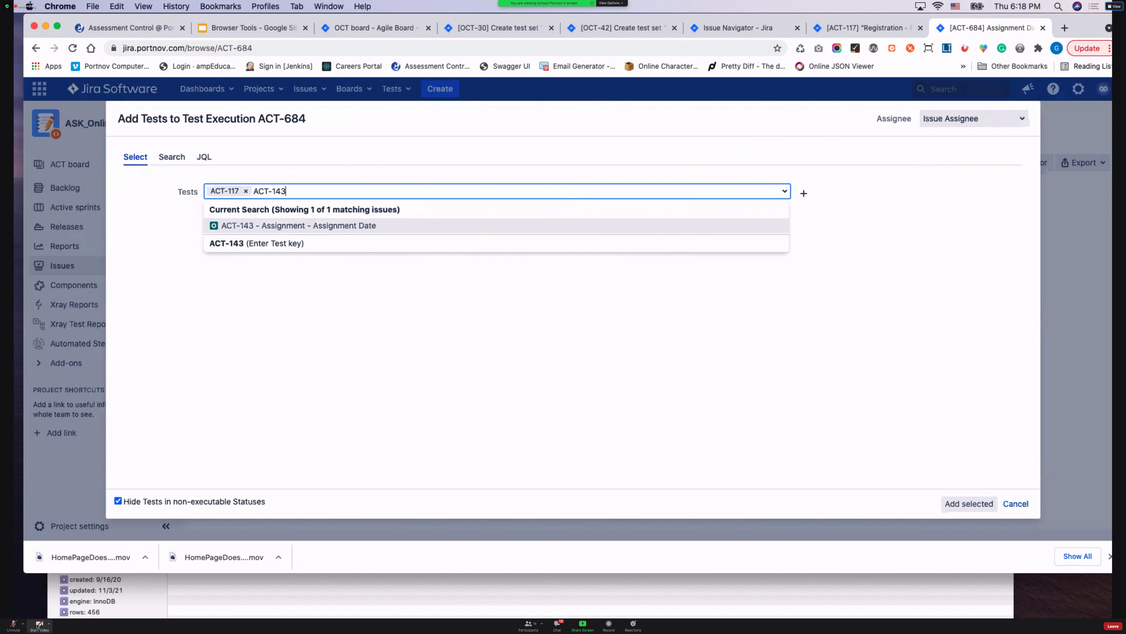
{"action": "left_click", "coordinate": [319, 225]}
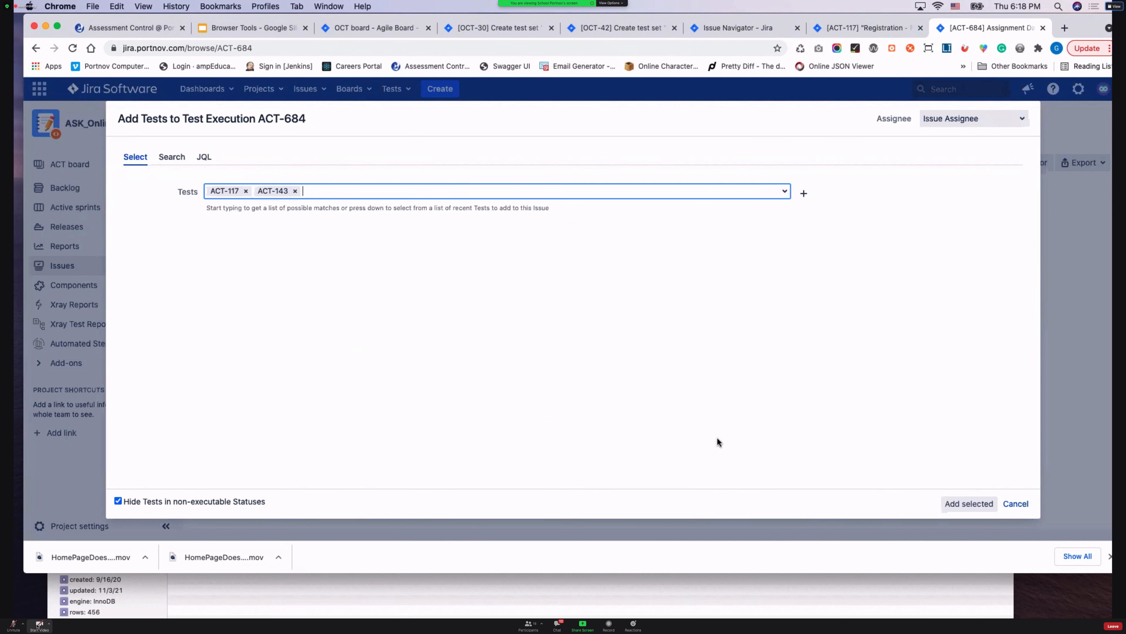
{"action": "left_click", "coordinate": [963, 503]}
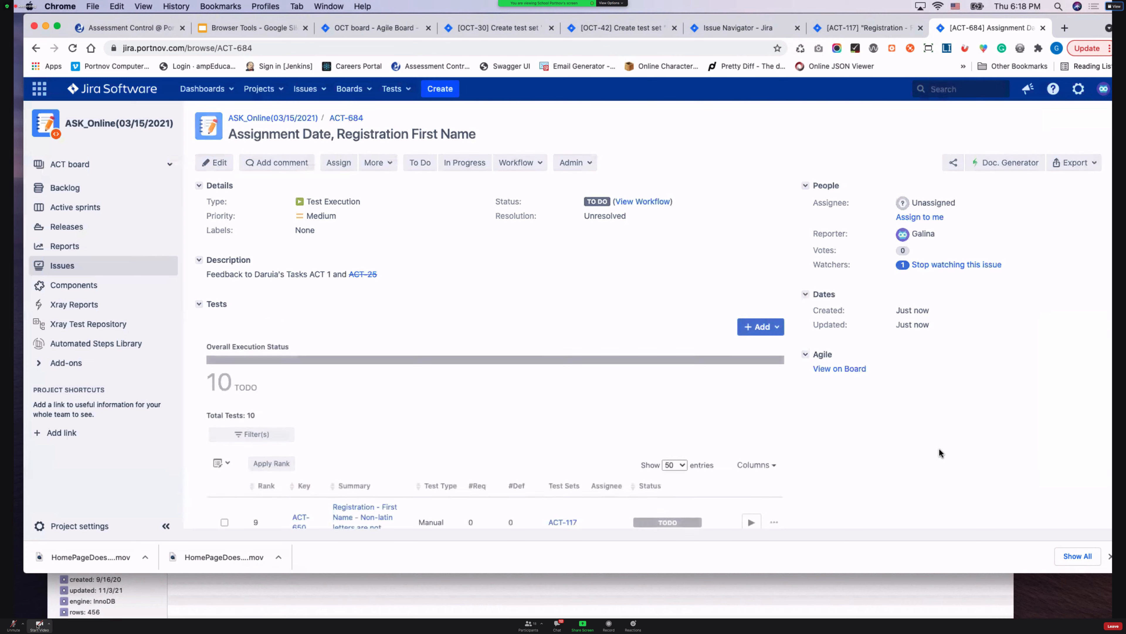
Step: Review the tests in the execution, compare them with test set ACT-117, and show the execution options for test ACT-650
{"action": "scroll", "coordinate": [581, 432], "scroll_direction": "down", "scroll_amount": 15}
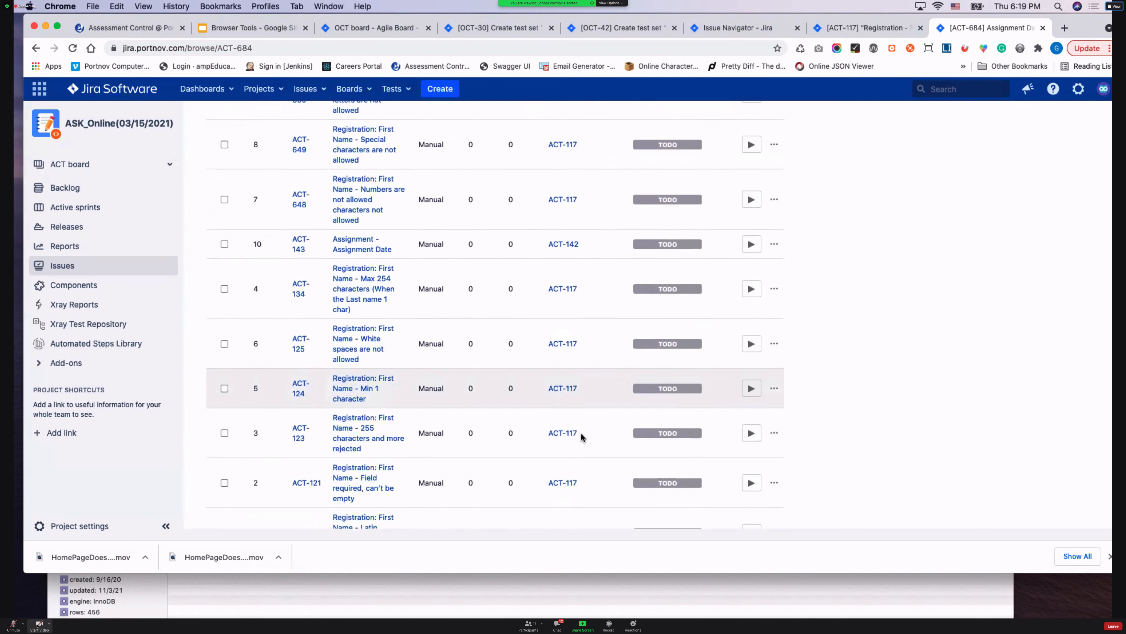
{"action": "scroll", "coordinate": [578, 430], "scroll_direction": "up", "scroll_amount": 10}
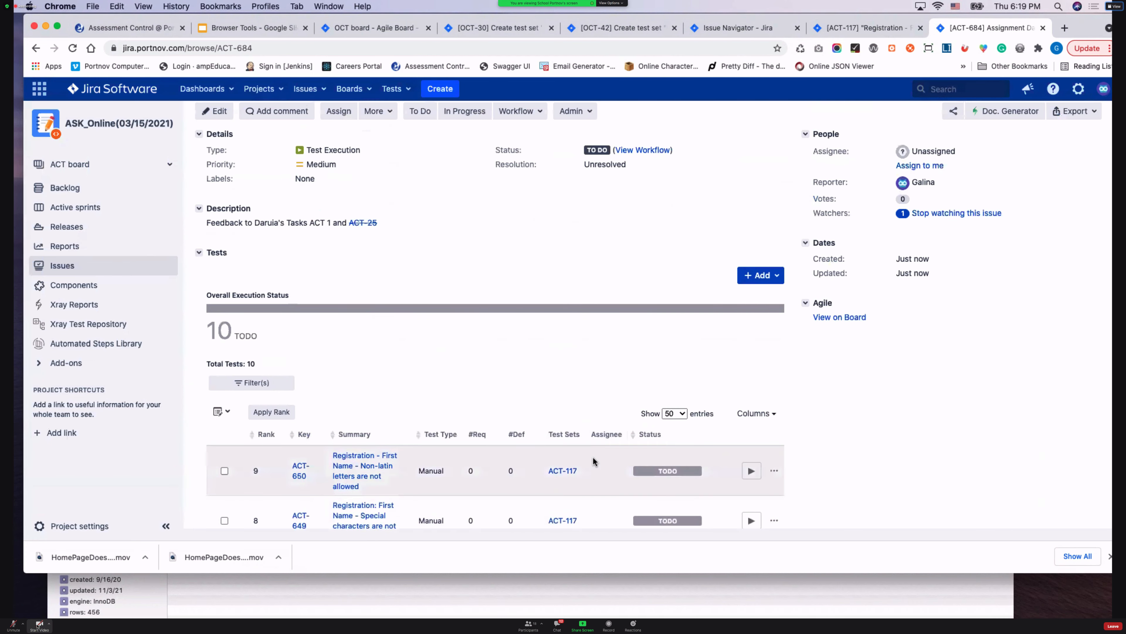
{"action": "scroll", "coordinate": [592, 456], "scroll_direction": "down", "scroll_amount": 4}
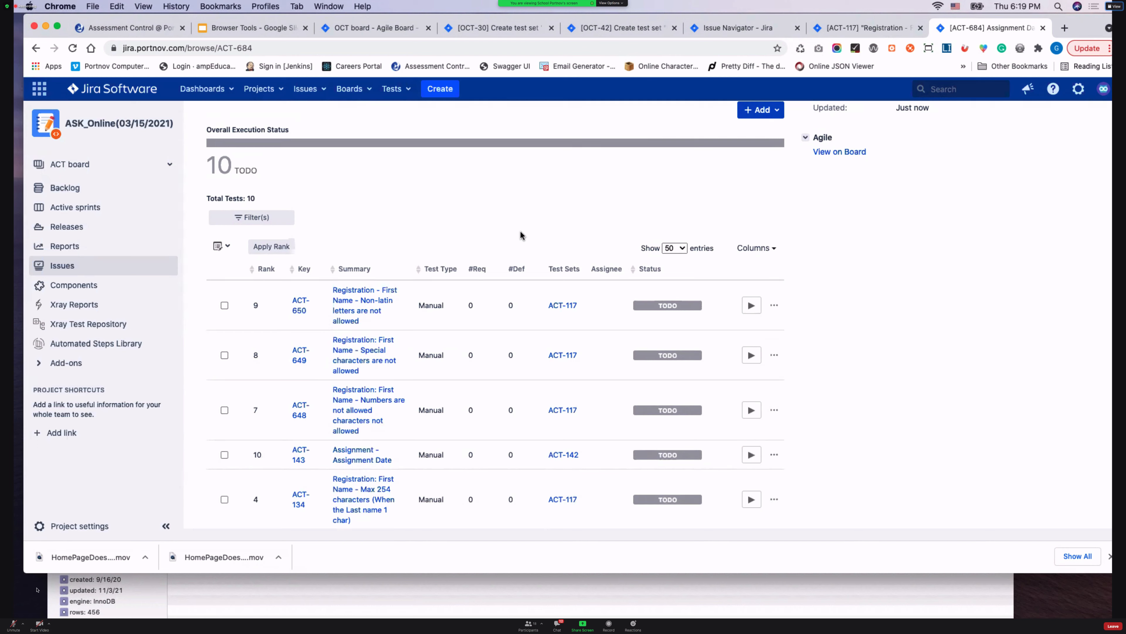
{"action": "left_click", "coordinate": [13, 626]}
{"action": "left_click", "coordinate": [854, 28]}
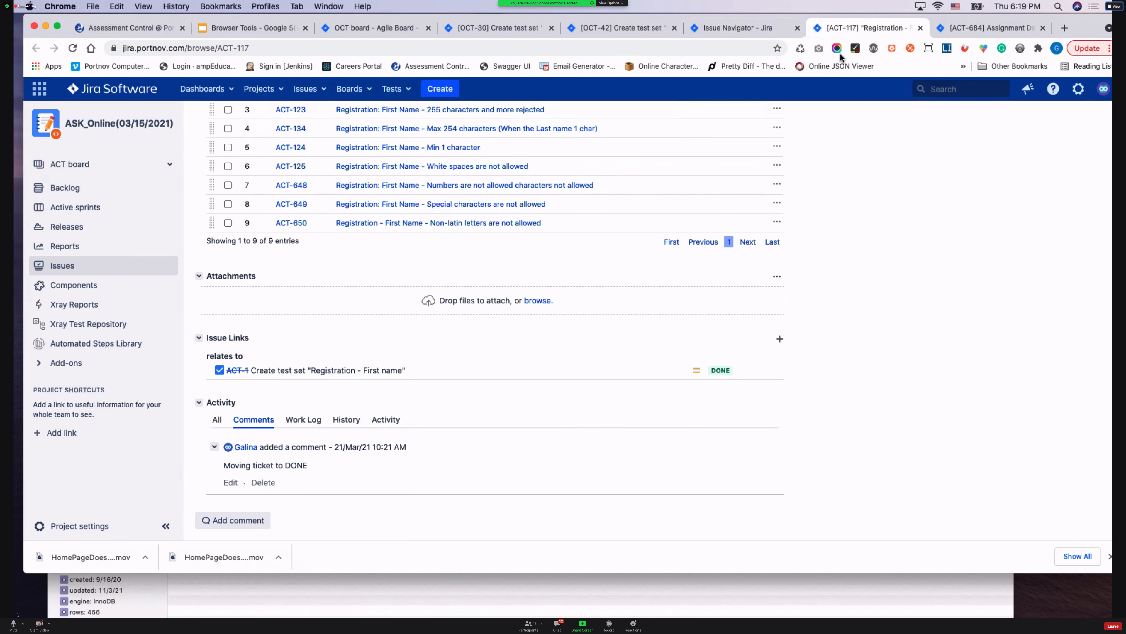
{"action": "left_click", "coordinate": [1004, 29]}
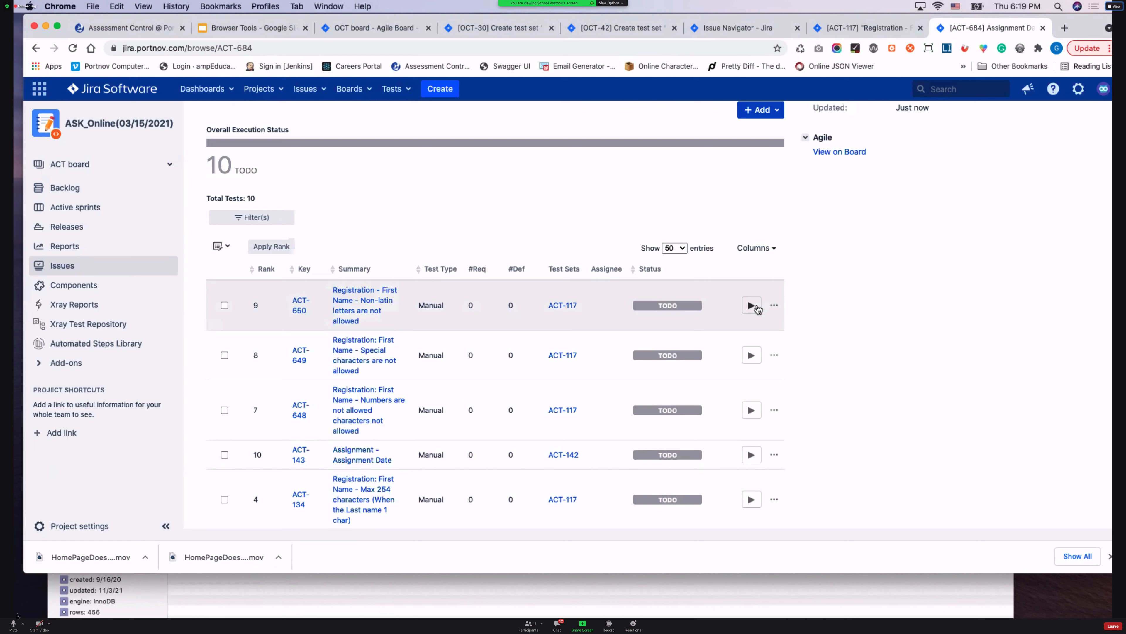
{"action": "left_click", "coordinate": [757, 306]}
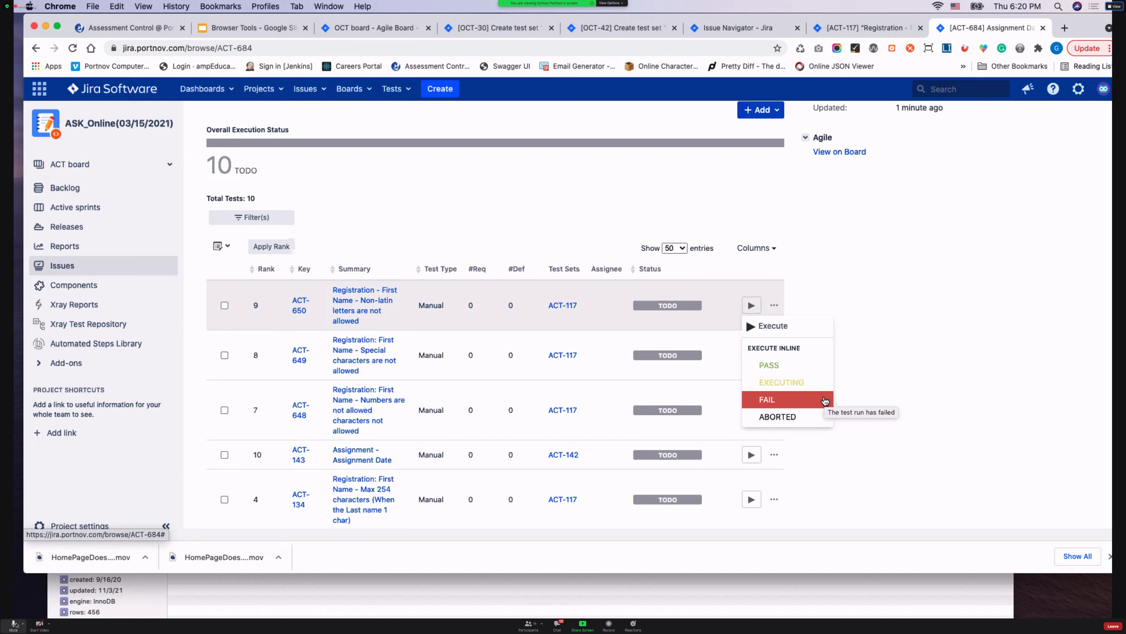
{"action": "left_click", "coordinate": [14, 624]}
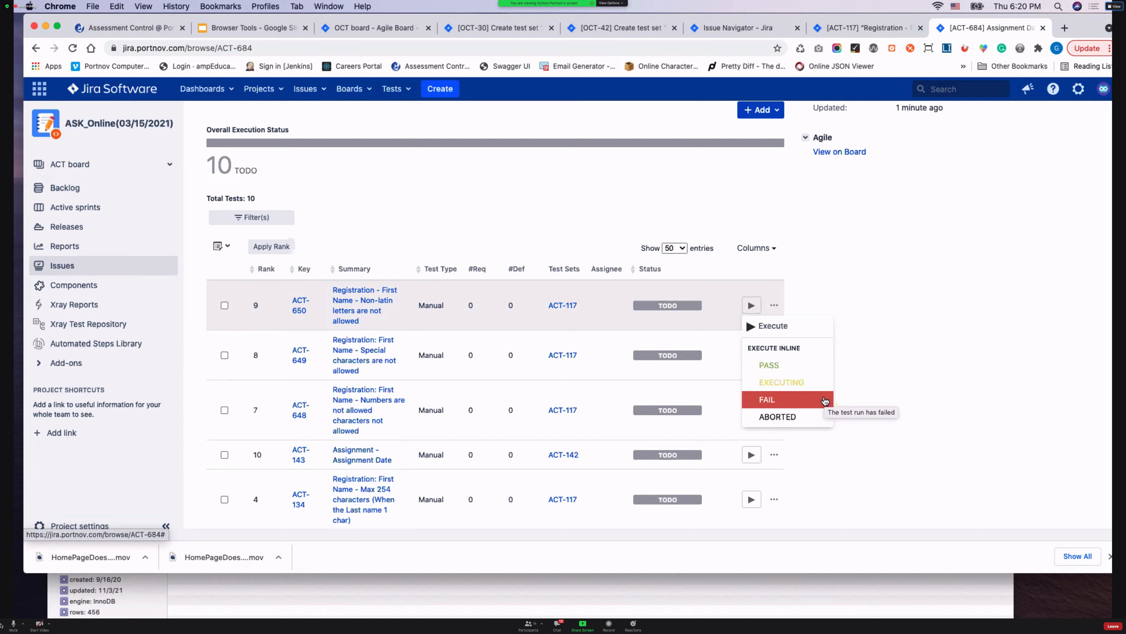
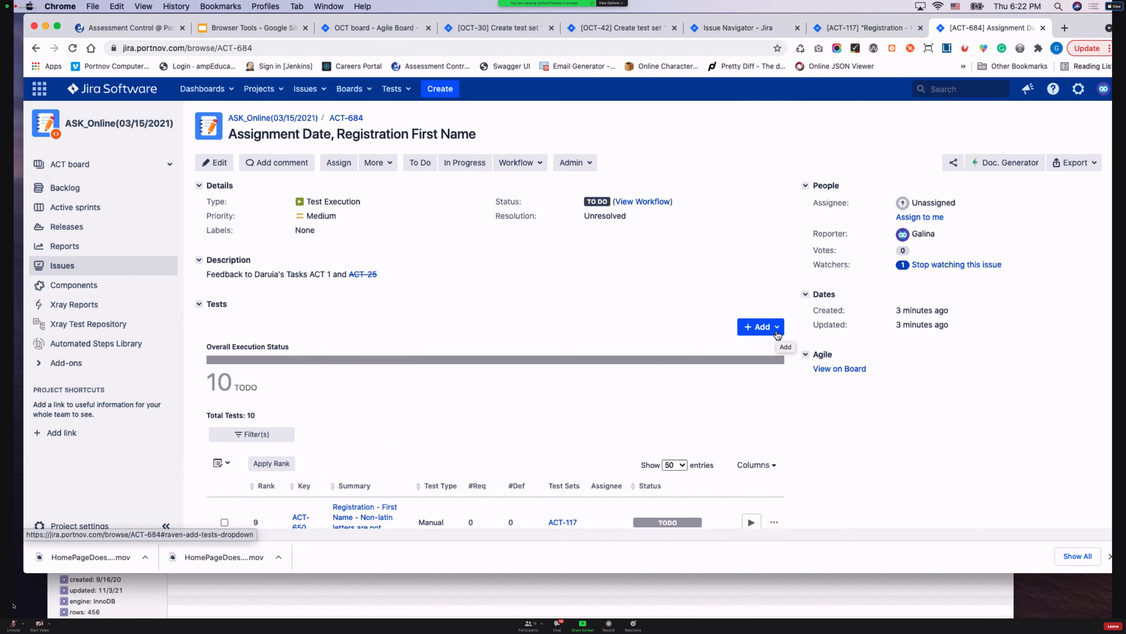
Step: From the test set list, open ACT-450 "User's management - Student - Delete User" and review its description, tests, issue links and comments
{"action": "left_click", "coordinate": [738, 28]}
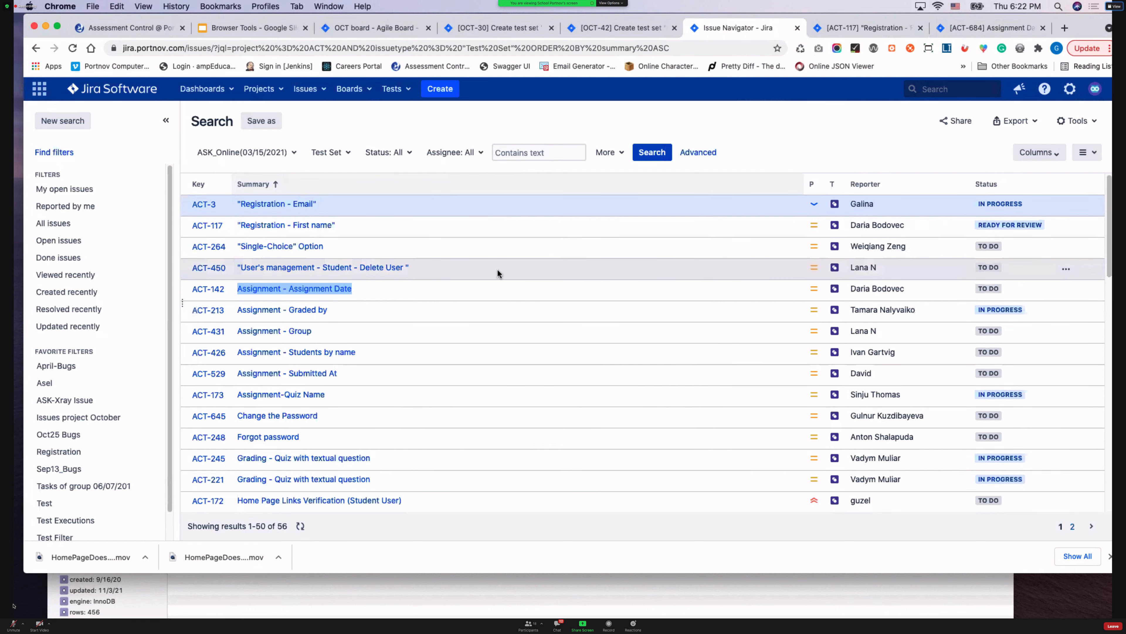
{"action": "left_click", "coordinate": [310, 269]}
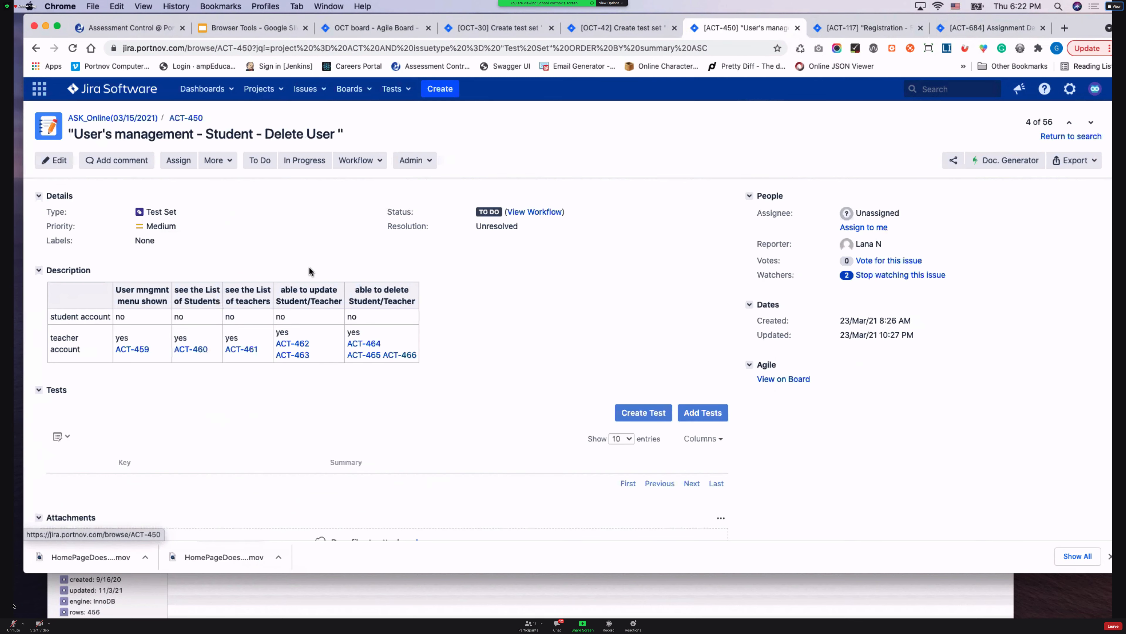
{"action": "scroll", "coordinate": [421, 399], "scroll_direction": "down", "scroll_amount": 10}
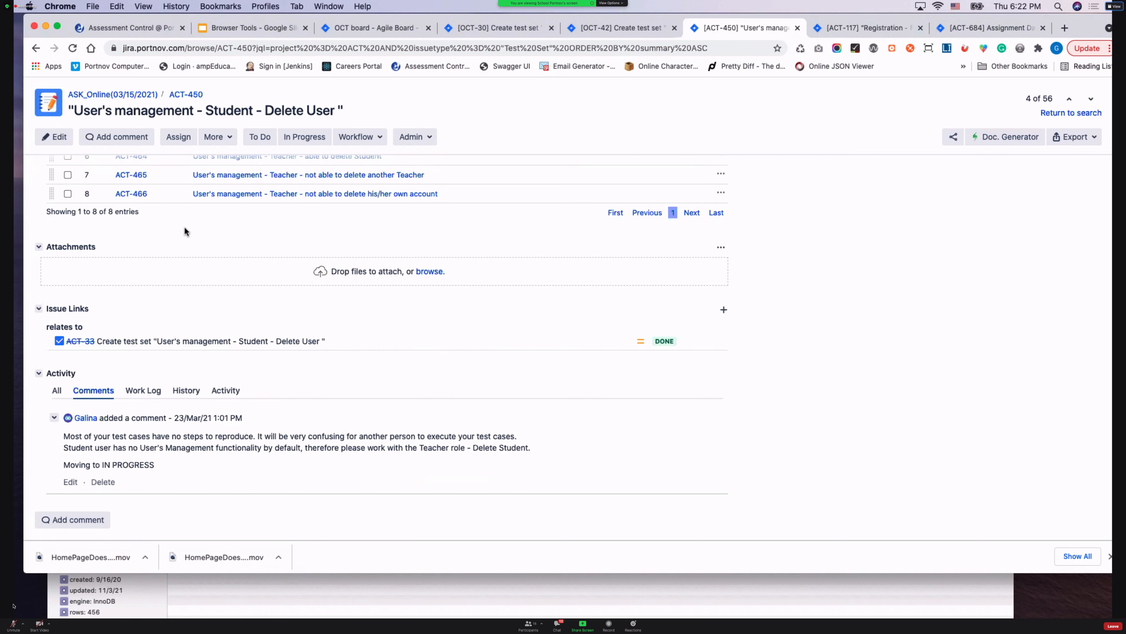
{"action": "scroll", "coordinate": [183, 257], "scroll_direction": "up", "scroll_amount": 8}
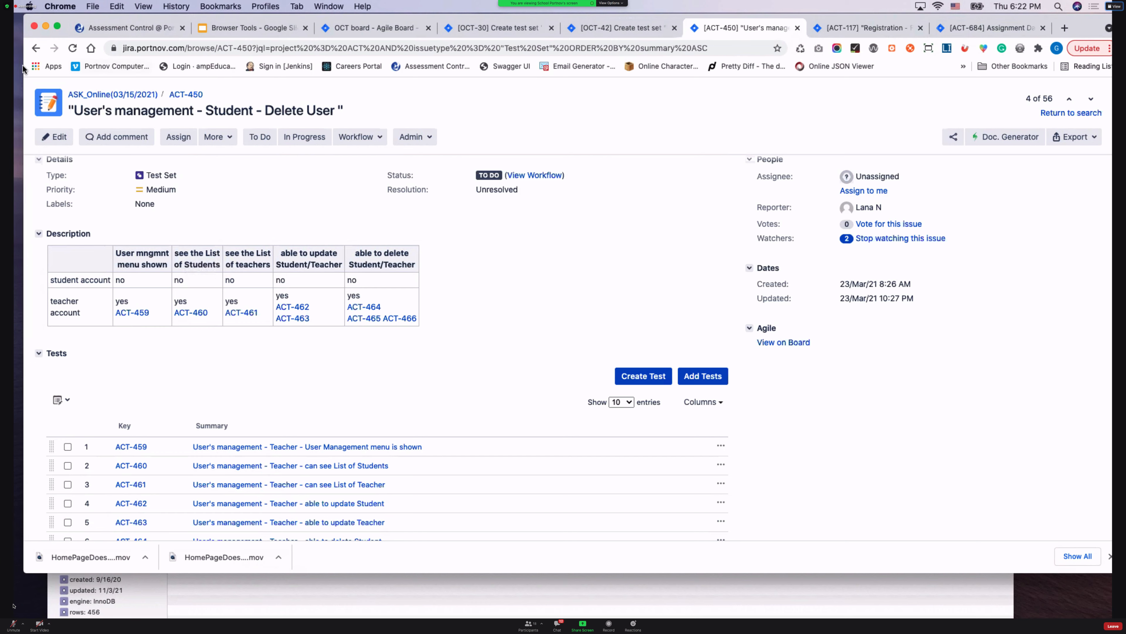
Step: Return to the test set list and look through the test sets with their reporters and statuses
{"action": "left_click", "coordinate": [36, 48]}
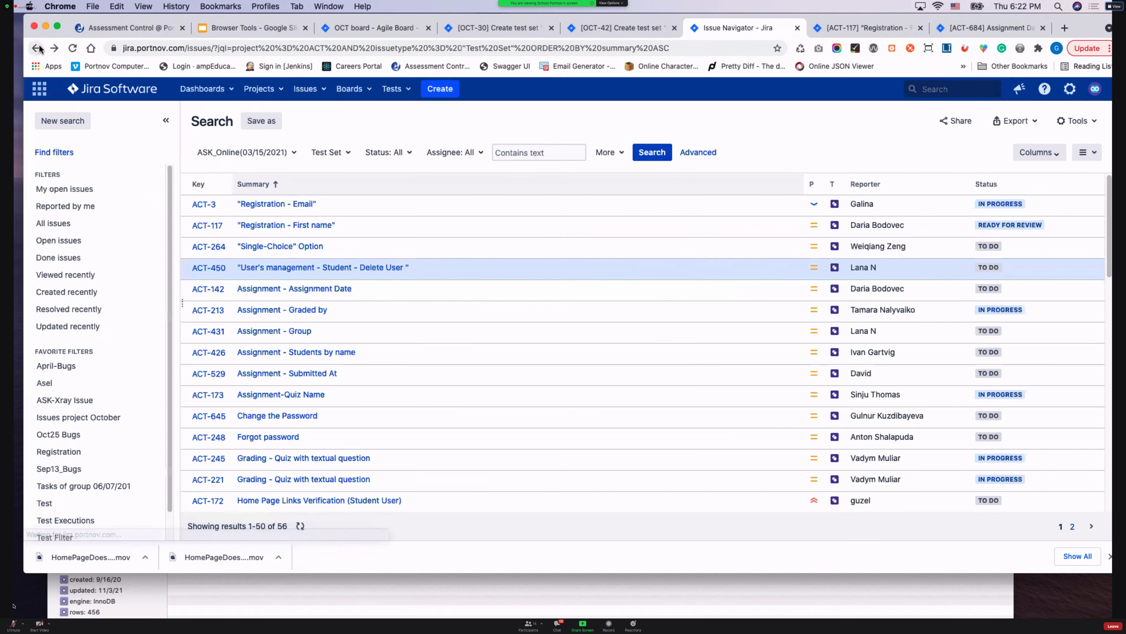
{"action": "scroll", "coordinate": [891, 437], "scroll_direction": "down", "scroll_amount": 5}
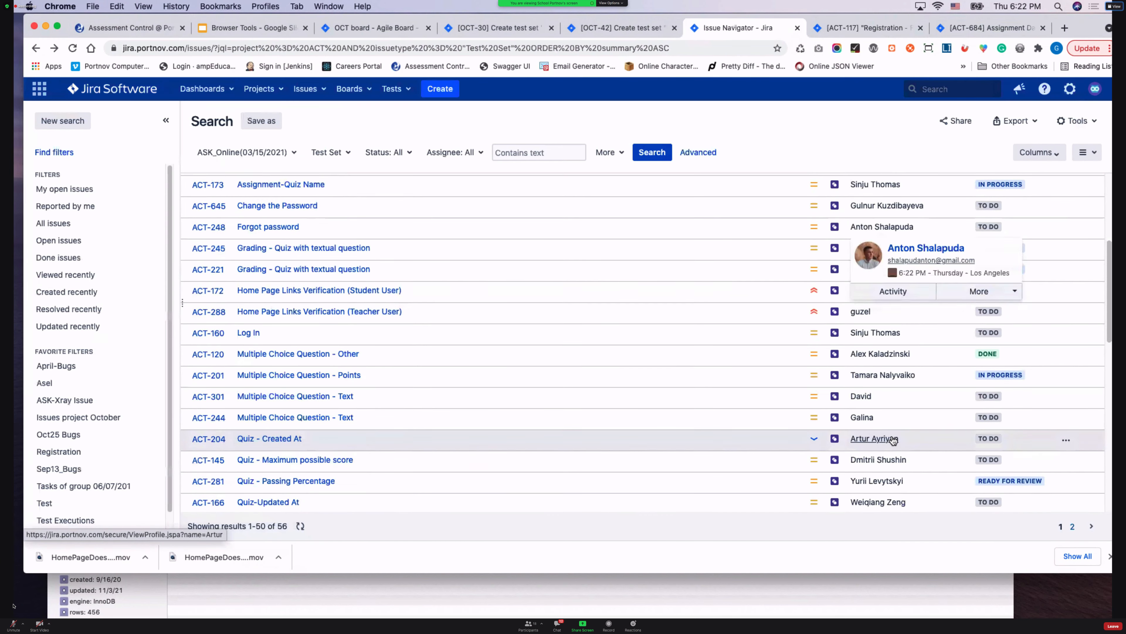
{"action": "scroll", "coordinate": [898, 413], "scroll_direction": "up", "scroll_amount": 1}
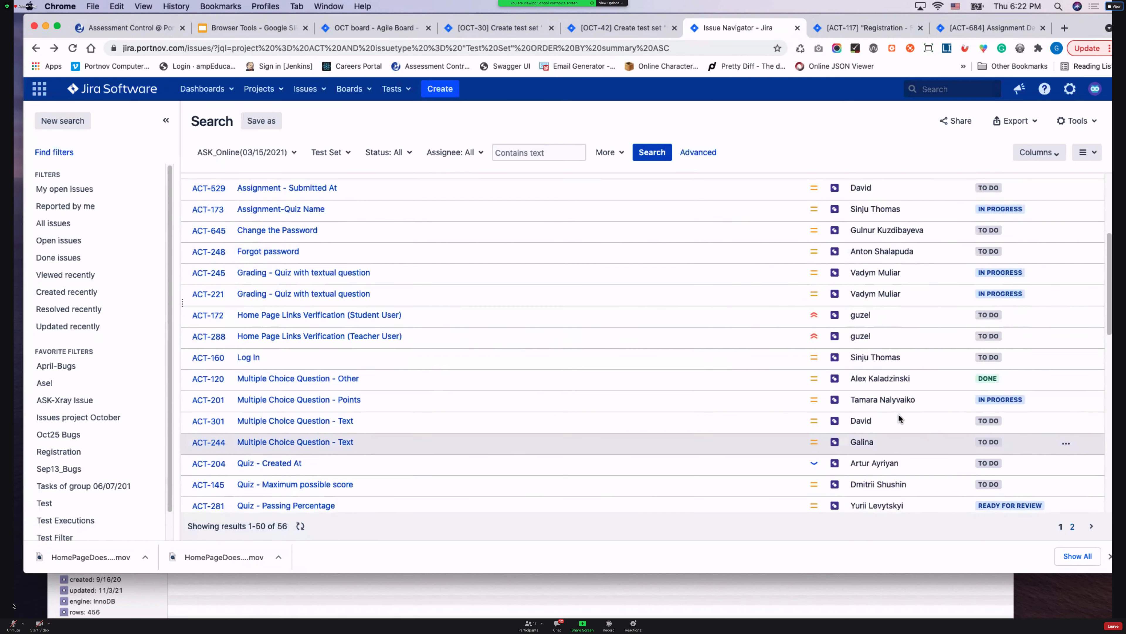
{"action": "scroll", "coordinate": [898, 413], "scroll_direction": "down", "scroll_amount": 5}
{"action": "scroll", "coordinate": [899, 413], "scroll_direction": "down", "scroll_amount": 5}
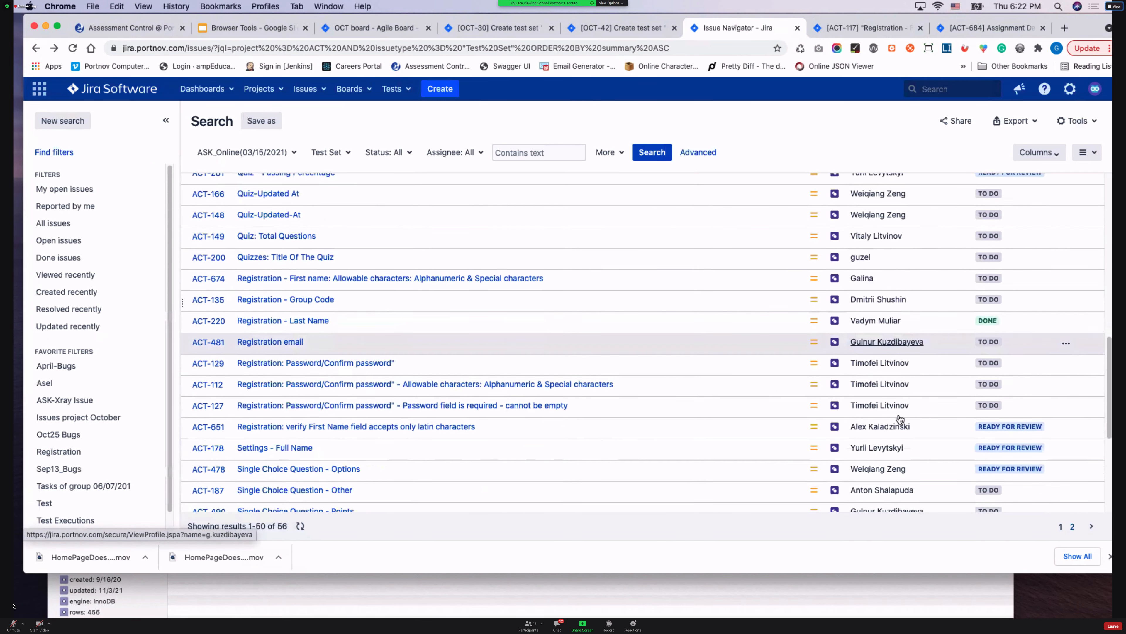
{"action": "scroll", "coordinate": [899, 413], "scroll_direction": "down", "scroll_amount": 5}
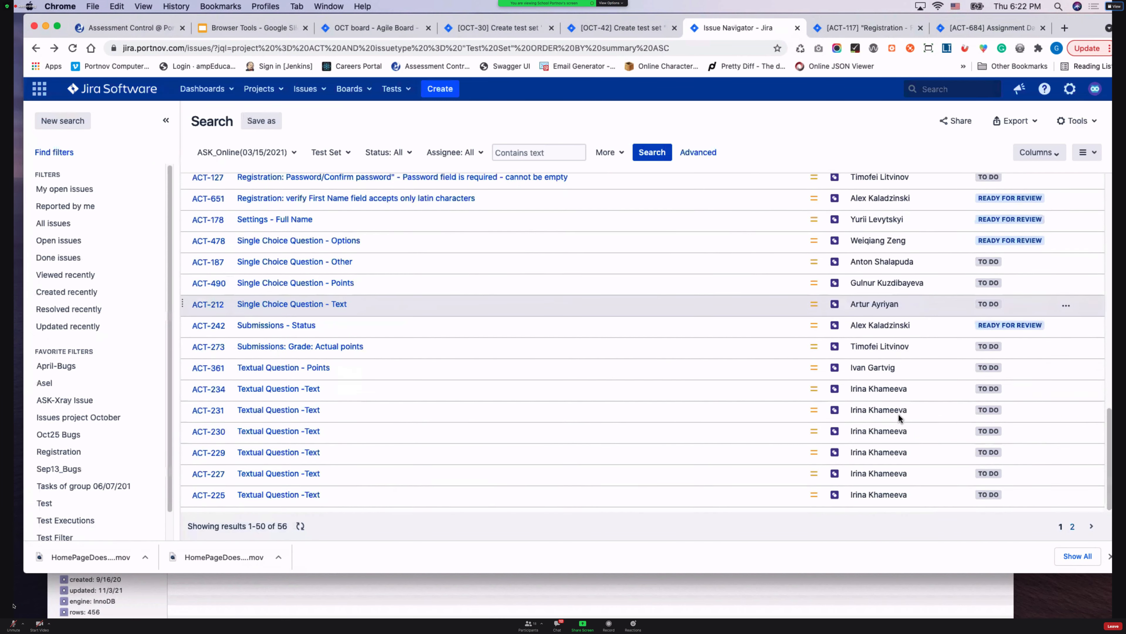
{"action": "scroll", "coordinate": [901, 417], "scroll_direction": "up", "scroll_amount": 10}
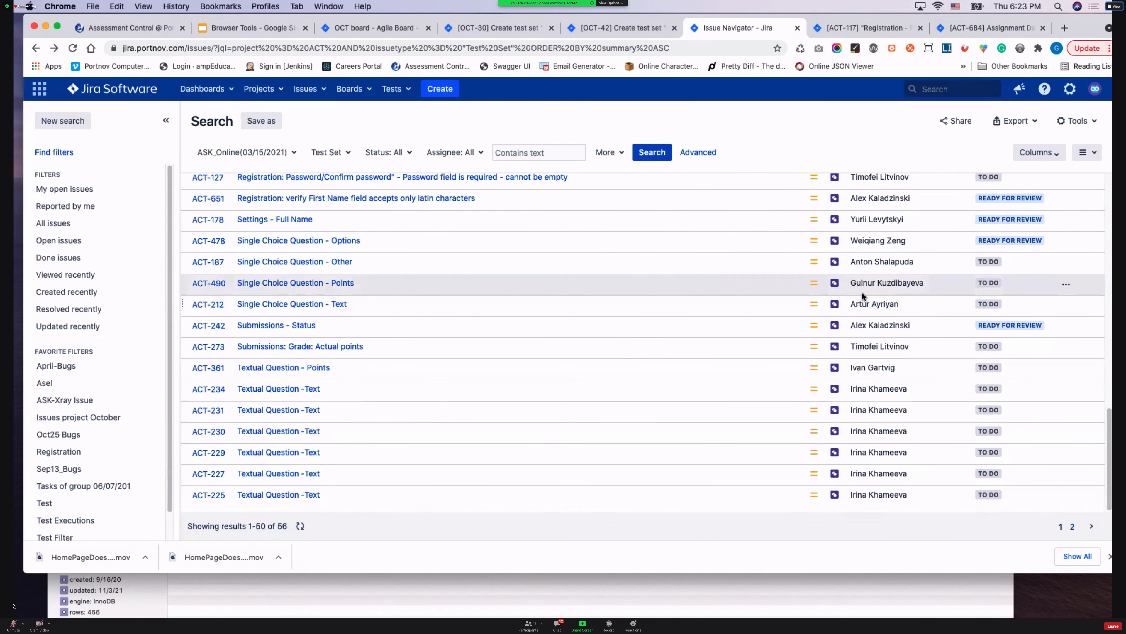
{"action": "scroll", "coordinate": [862, 296], "scroll_direction": "up", "scroll_amount": 8}
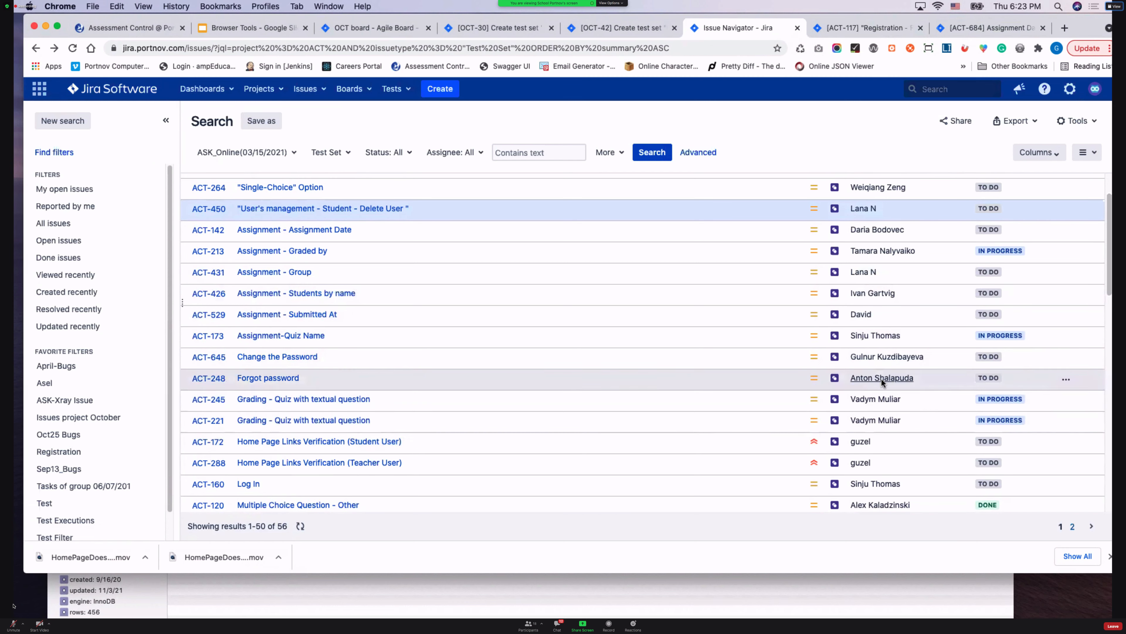
{"action": "left_click", "coordinate": [866, 315]}
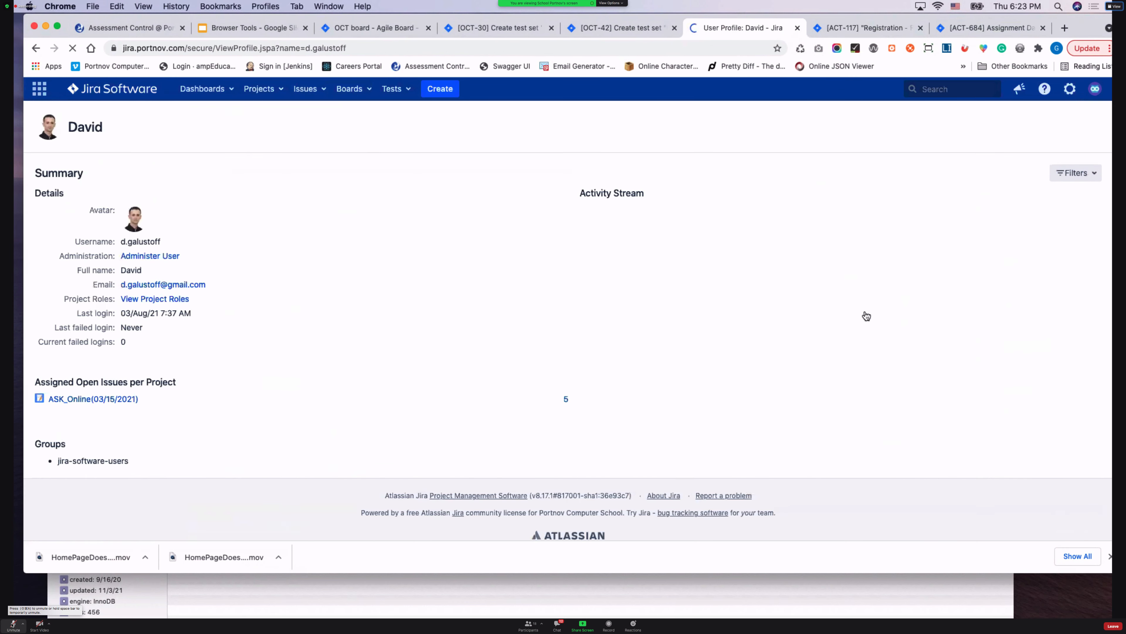
{"action": "left_click", "coordinate": [36, 48]}
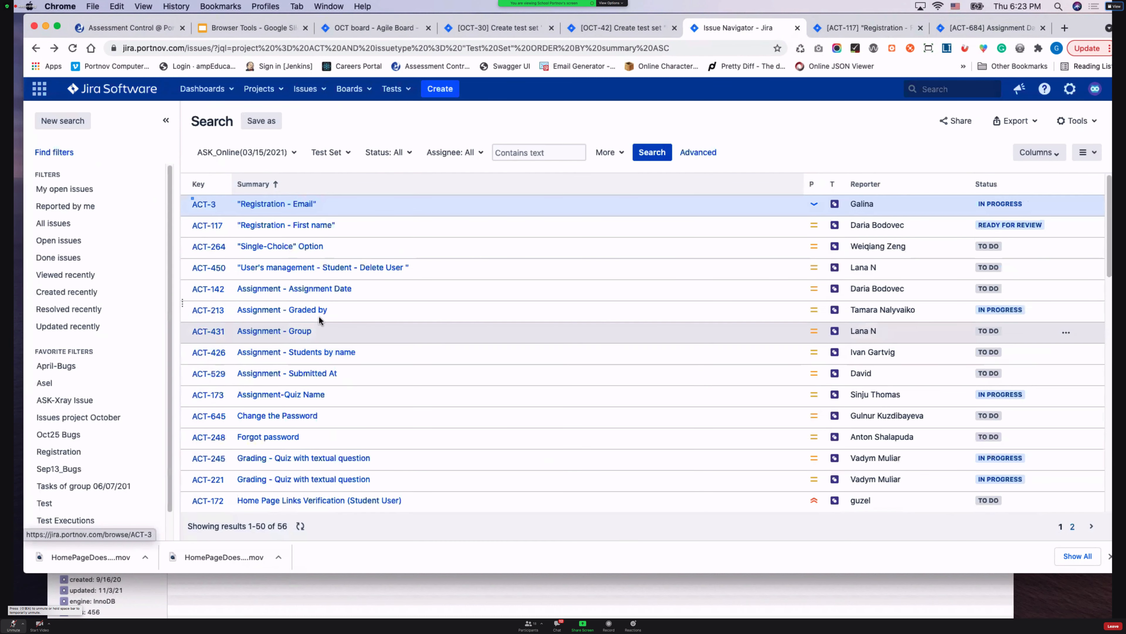
Step: Open test set ACT-431 "Assignment - Group" and review its tests, issue links and description
{"action": "left_click", "coordinate": [214, 332]}
{"action": "scroll", "coordinate": [328, 347], "scroll_direction": "down", "scroll_amount": 5}
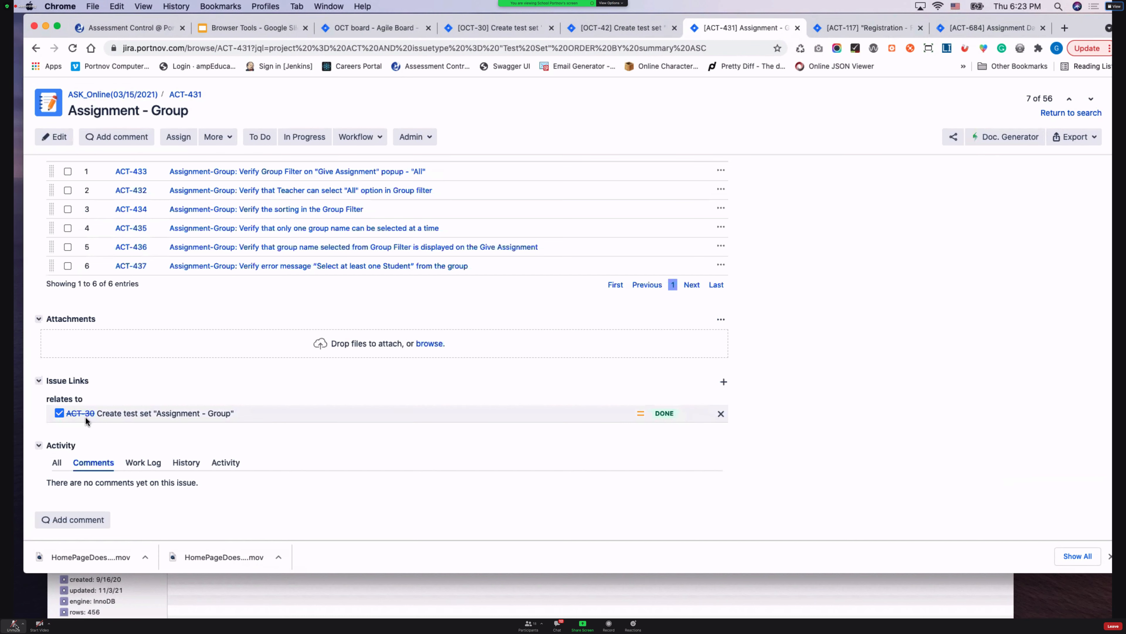
{"action": "scroll", "coordinate": [145, 390], "scroll_direction": "up", "scroll_amount": 2}
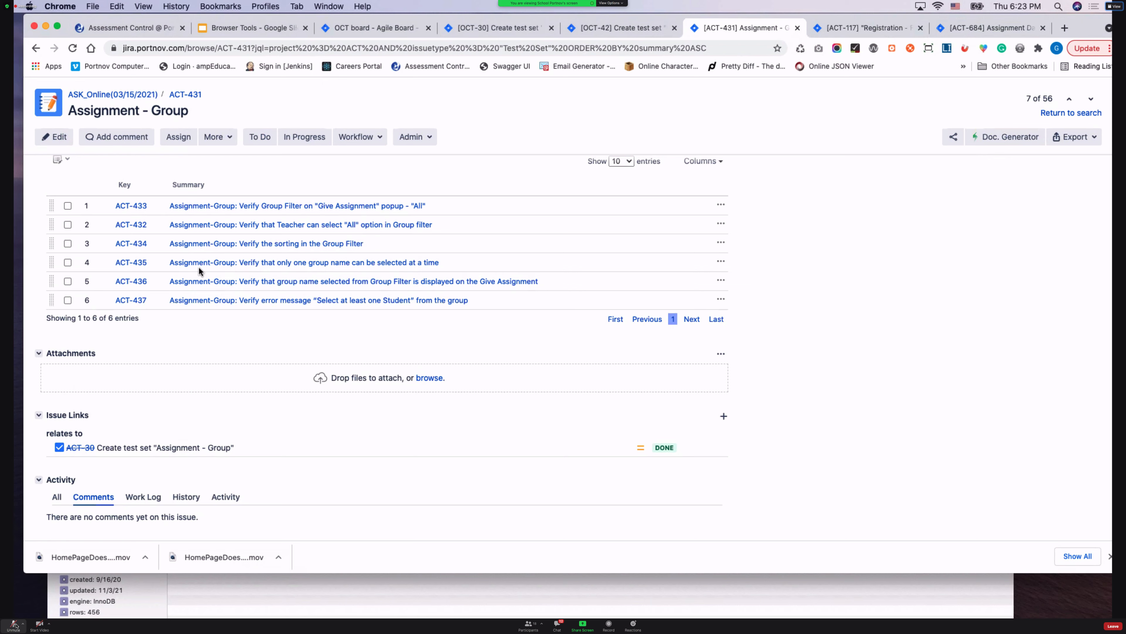
{"action": "left_click", "coordinate": [14, 624]}
{"action": "scroll", "coordinate": [562, 118], "scroll_direction": "up", "scroll_amount": 6}
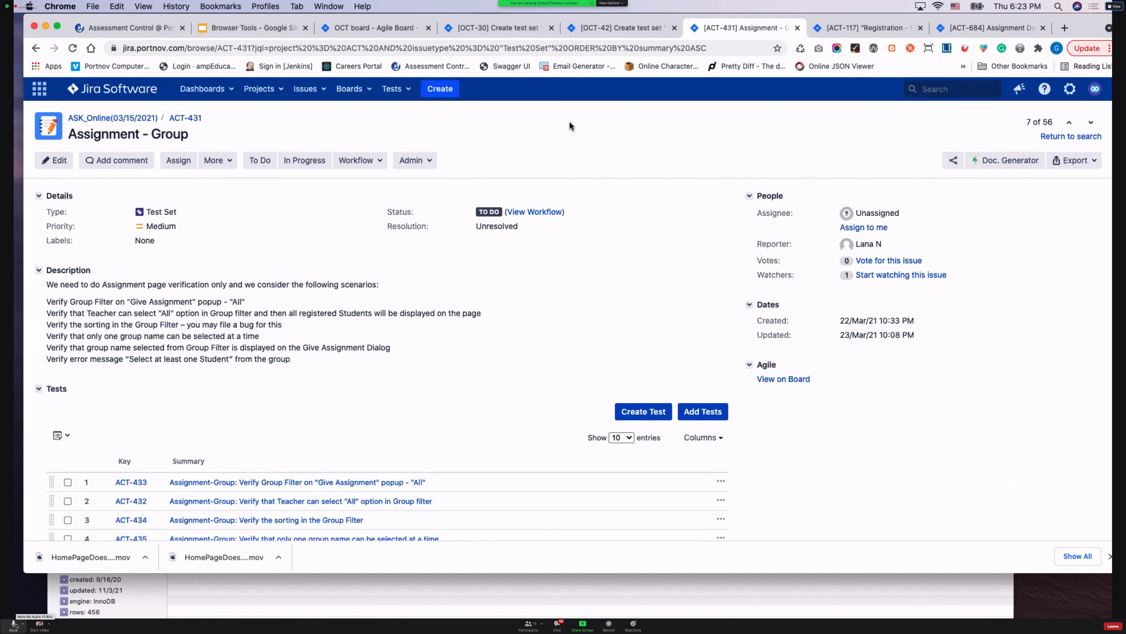
Step: Start a new Test Execution issue in the ASK_Online(03/15/2021) project with the summary "Assignment Group"
{"action": "left_click", "coordinate": [449, 89]}
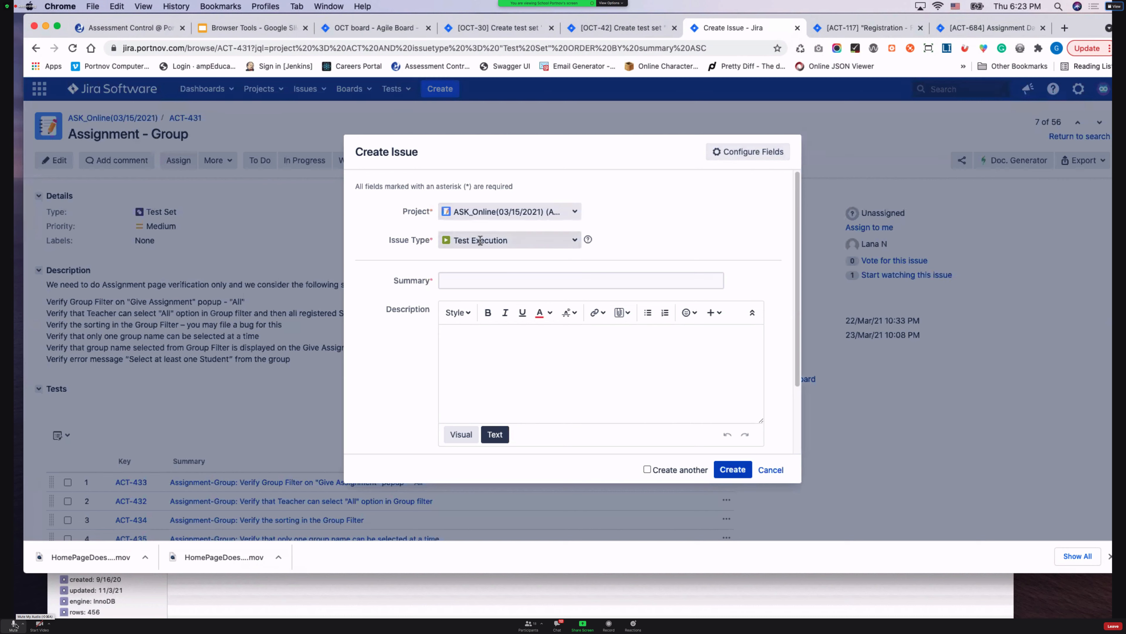
{"action": "left_click", "coordinate": [579, 243]}
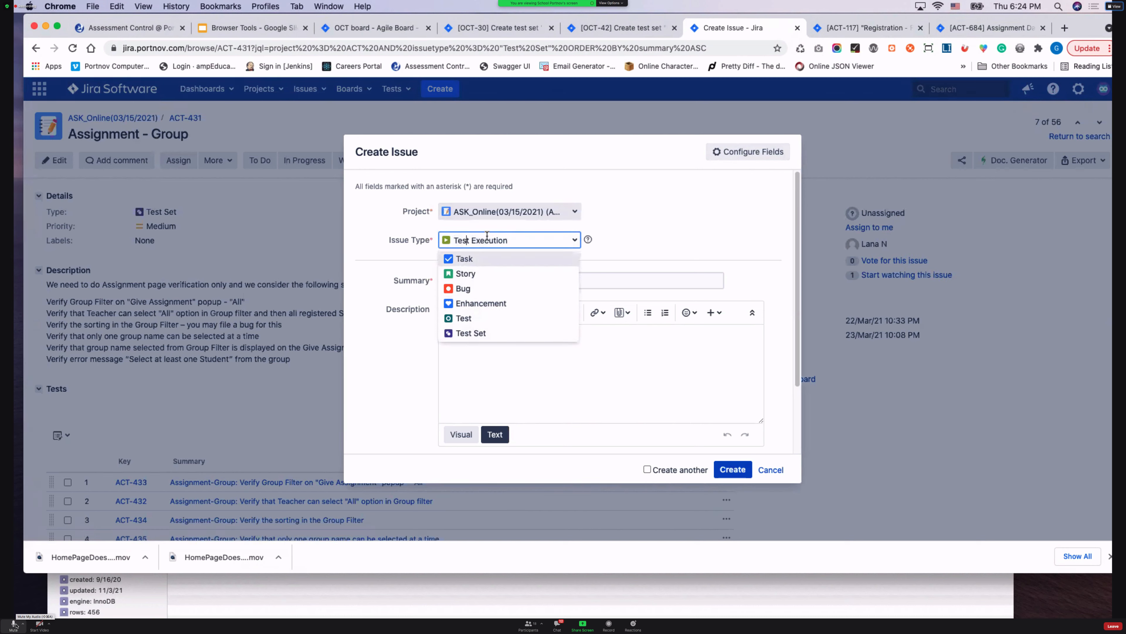
{"action": "left_click", "coordinate": [472, 281]}
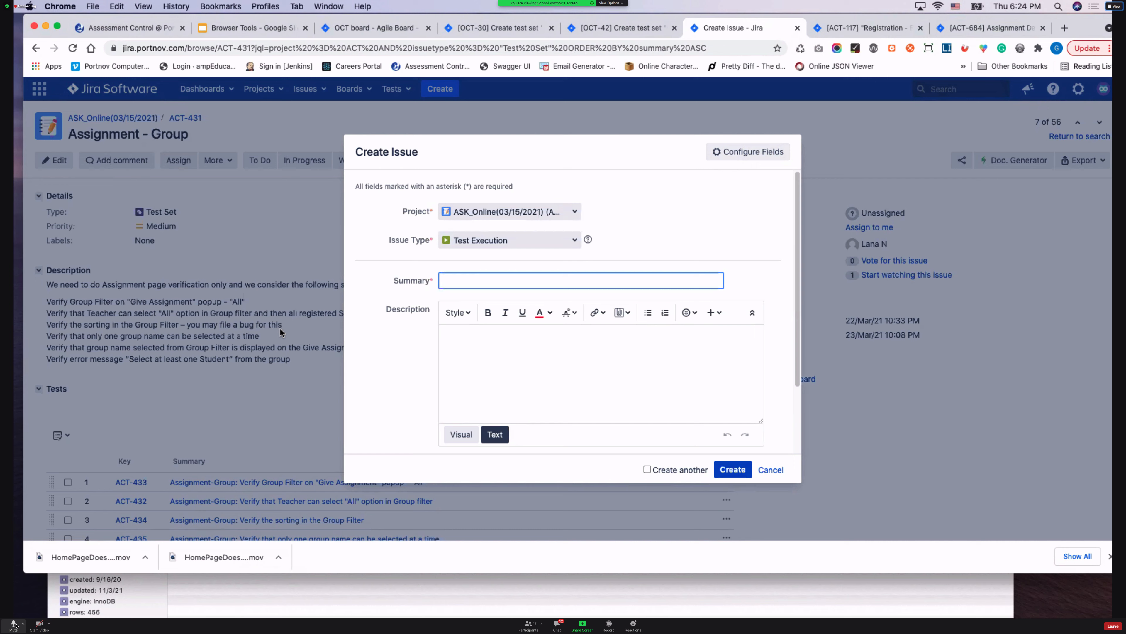
{"action": "type", "text": "Assignment Group"}
Step: Review test set ACT-117 and Test Execution ACT-684, close the ACT-684 page, and return to the unfinished new issue
{"action": "left_click", "coordinate": [625, 25]}
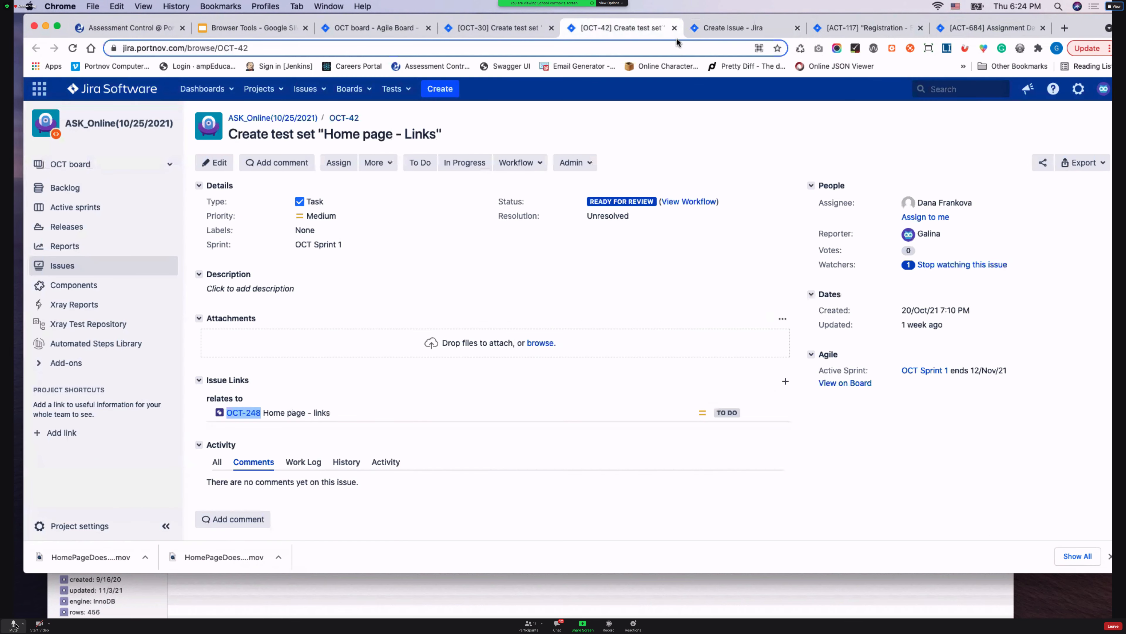
{"action": "left_click", "coordinate": [749, 26]}
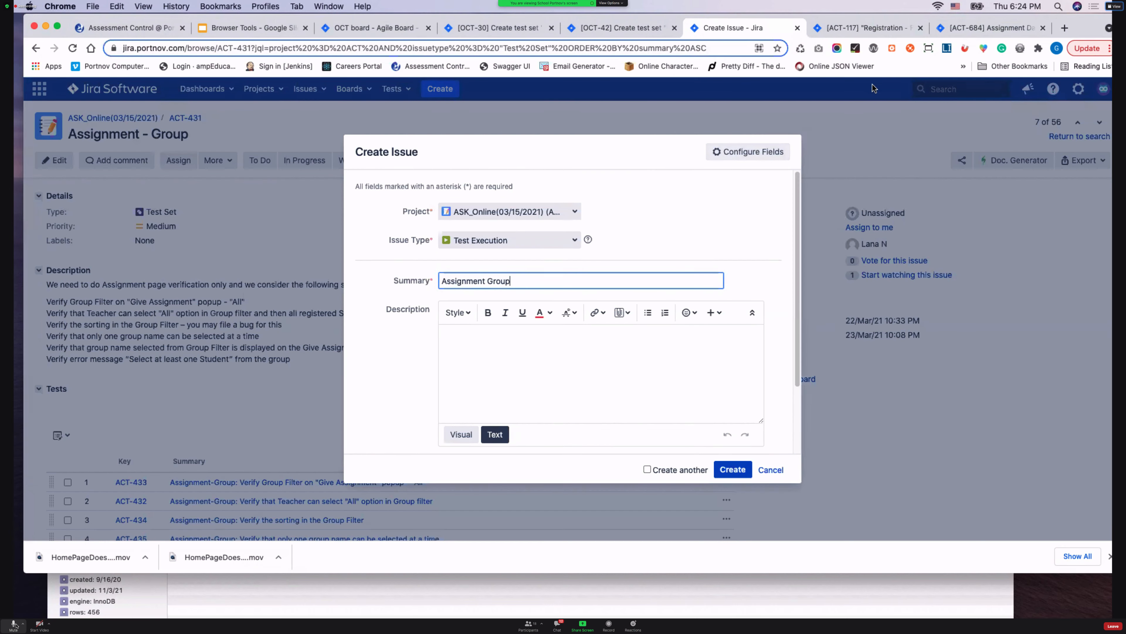
{"action": "left_click", "coordinate": [865, 28]}
{"action": "scroll", "coordinate": [469, 344], "scroll_direction": "up", "scroll_amount": 10}
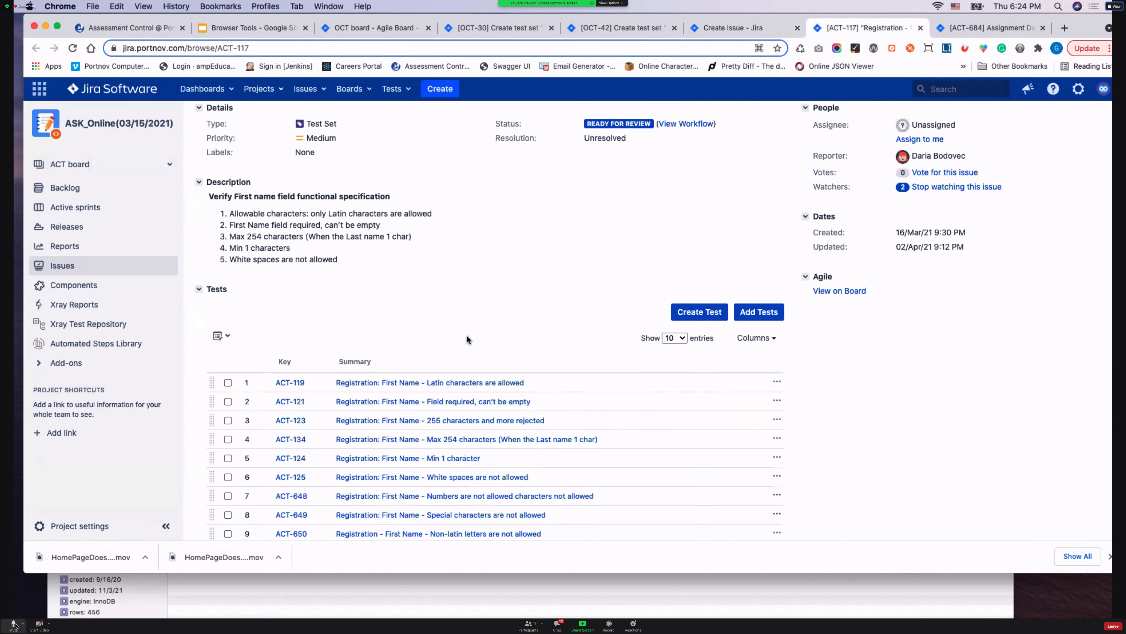
{"action": "scroll", "coordinate": [467, 340], "scroll_direction": "up", "scroll_amount": 2}
{"action": "left_click", "coordinate": [1006, 29]}
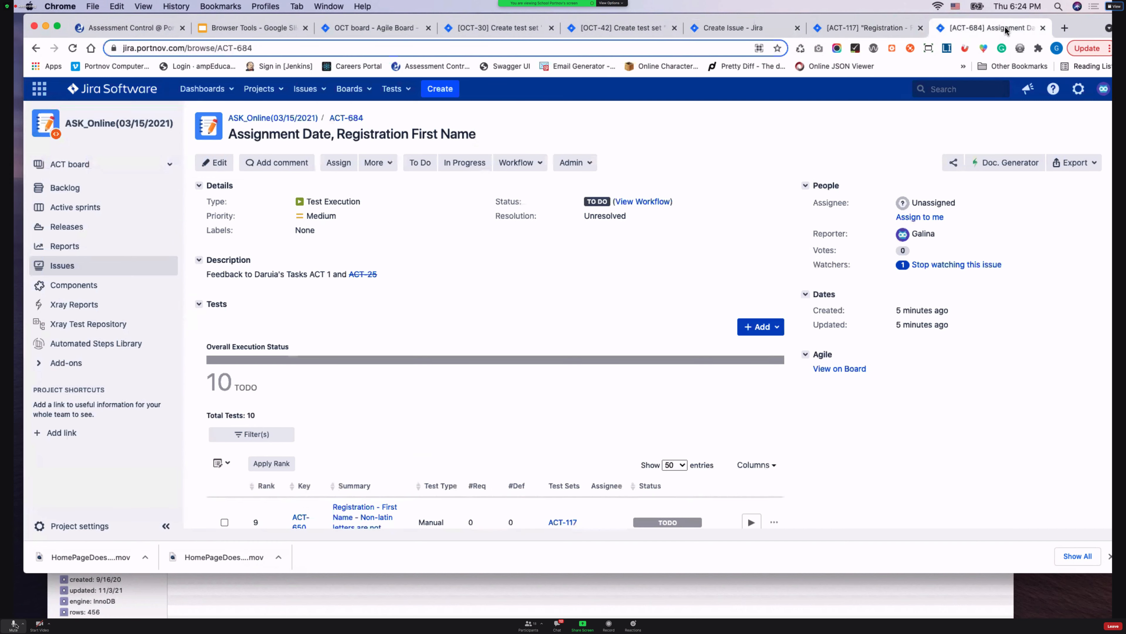
{"action": "scroll", "coordinate": [397, 361], "scroll_direction": "down", "scroll_amount": 5}
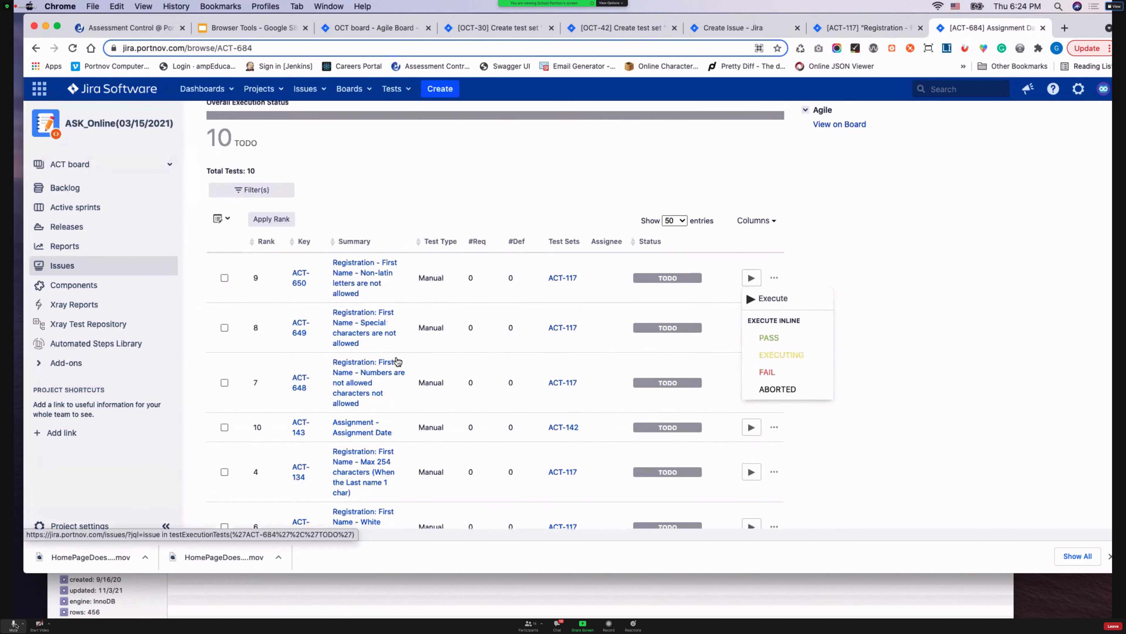
{"action": "scroll", "coordinate": [397, 361], "scroll_direction": "up", "scroll_amount": 5}
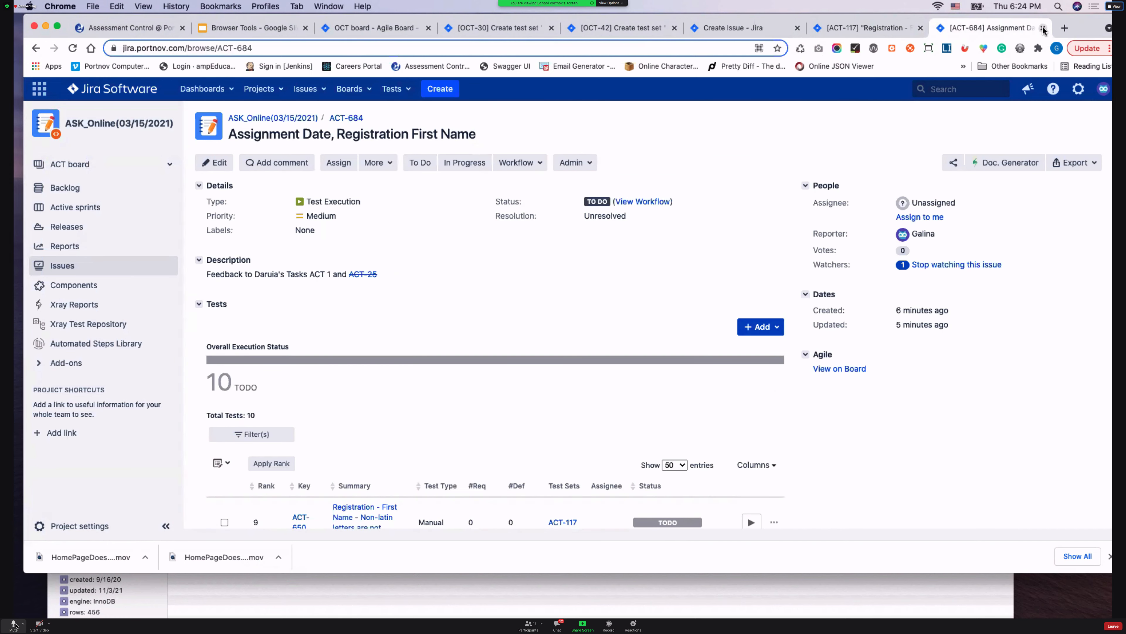
{"action": "left_click", "coordinate": [1044, 29]}
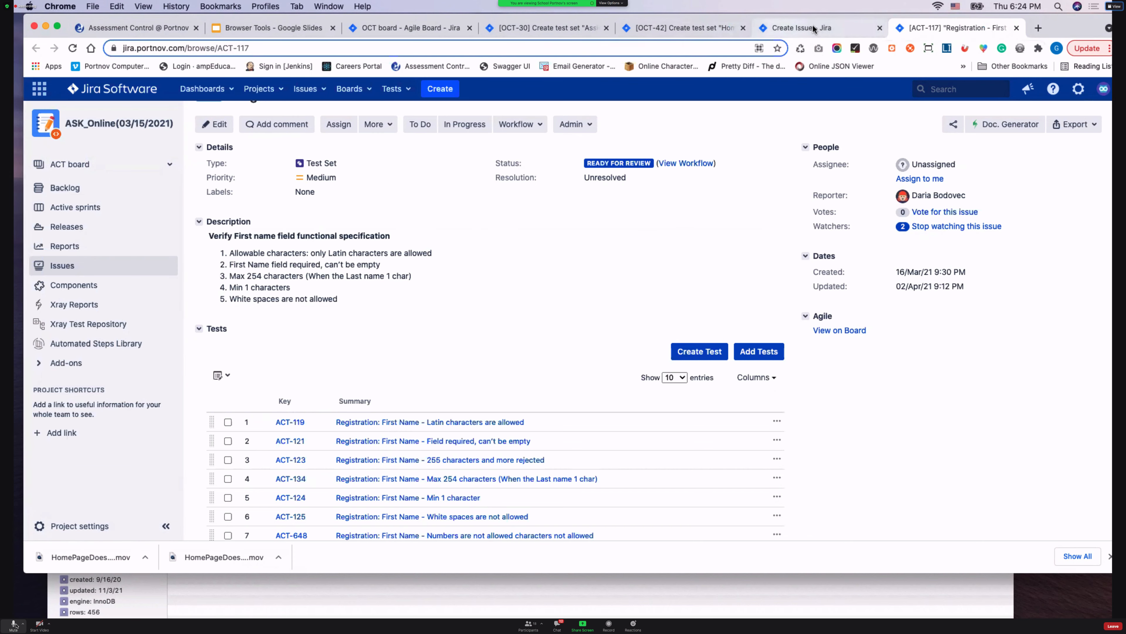
{"action": "left_click", "coordinate": [794, 29]}
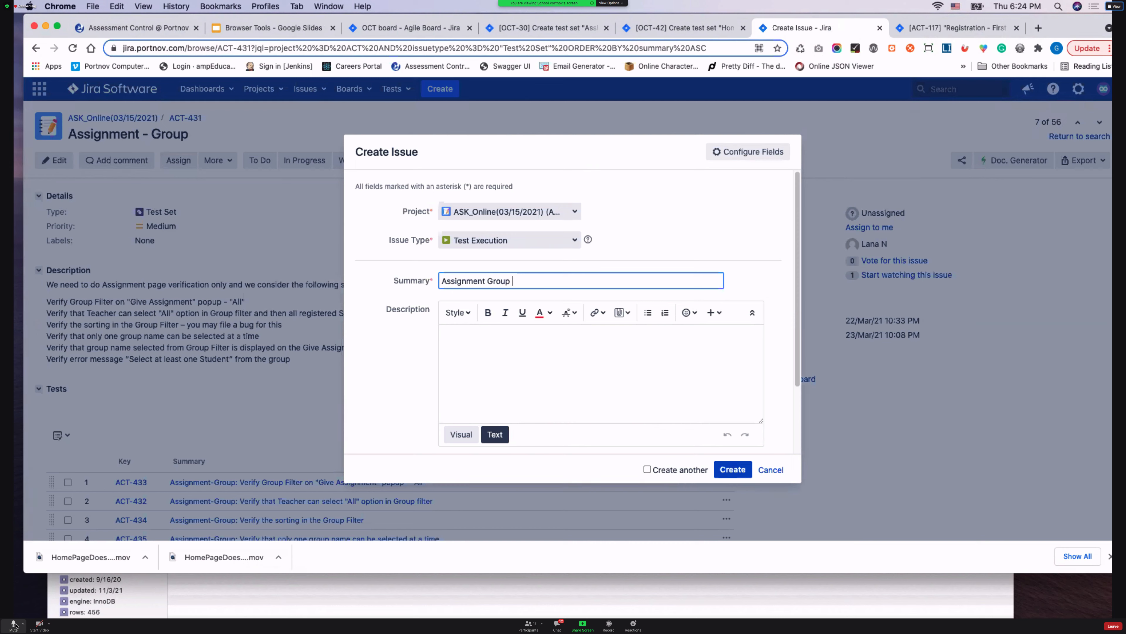
Step: Extend the new issue's summary to read "Assignment Group Assignment Date"
{"action": "type", "text": "Sgginment Date"}
{"action": "left_click_drag", "start_coordinate": [529, 281], "coordinate": [513, 281]}
{"action": "type", "text": "Assig"}
{"action": "type", "text": "i"}
{"action": "key", "text": "BackSpace"}
{"action": "left_click", "coordinate": [468, 332]}
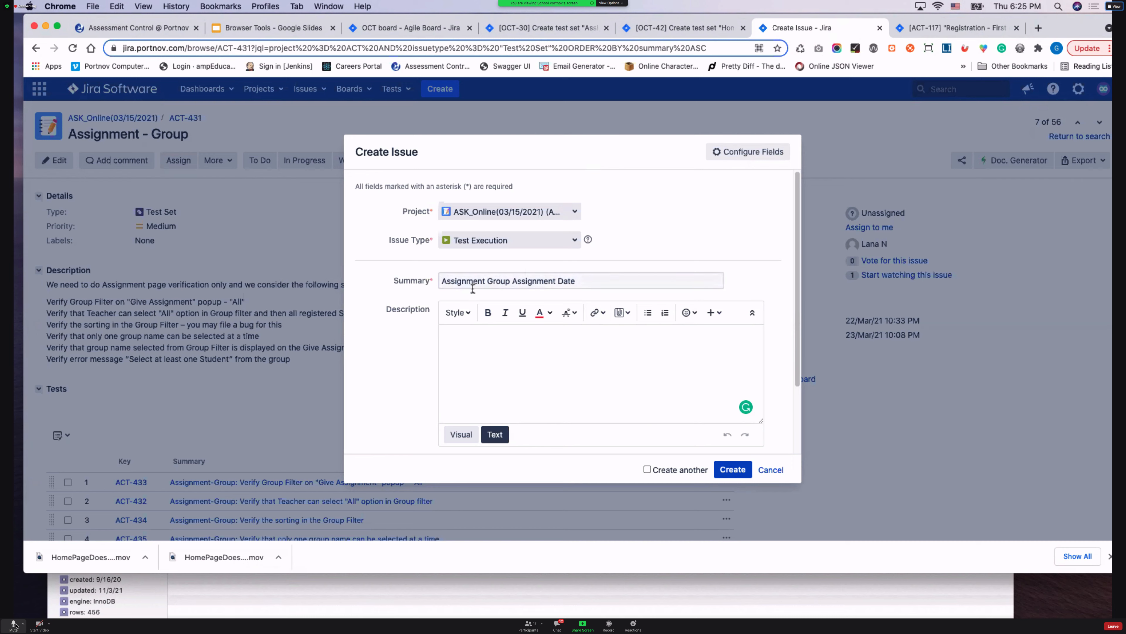
{"action": "left_click_drag", "start_coordinate": [443, 281], "coordinate": [636, 272]}
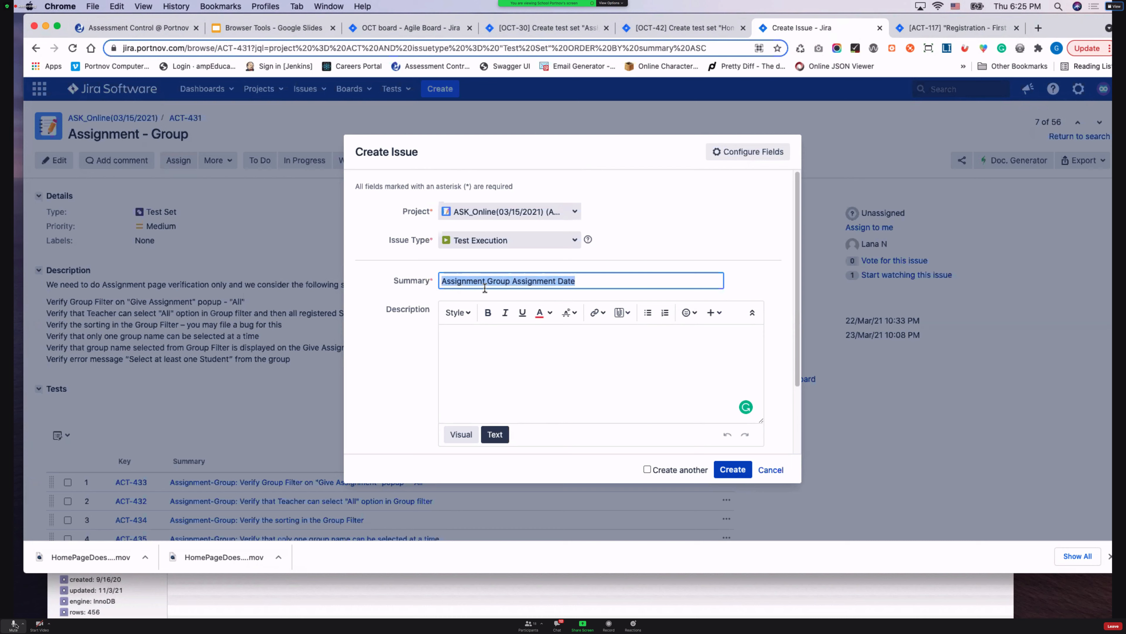
{"action": "left_click", "coordinate": [522, 278], "text": "shift"}
{"action": "left_click_drag", "start_coordinate": [441, 281], "coordinate": [617, 282]}
{"action": "left_click", "coordinate": [465, 347]}
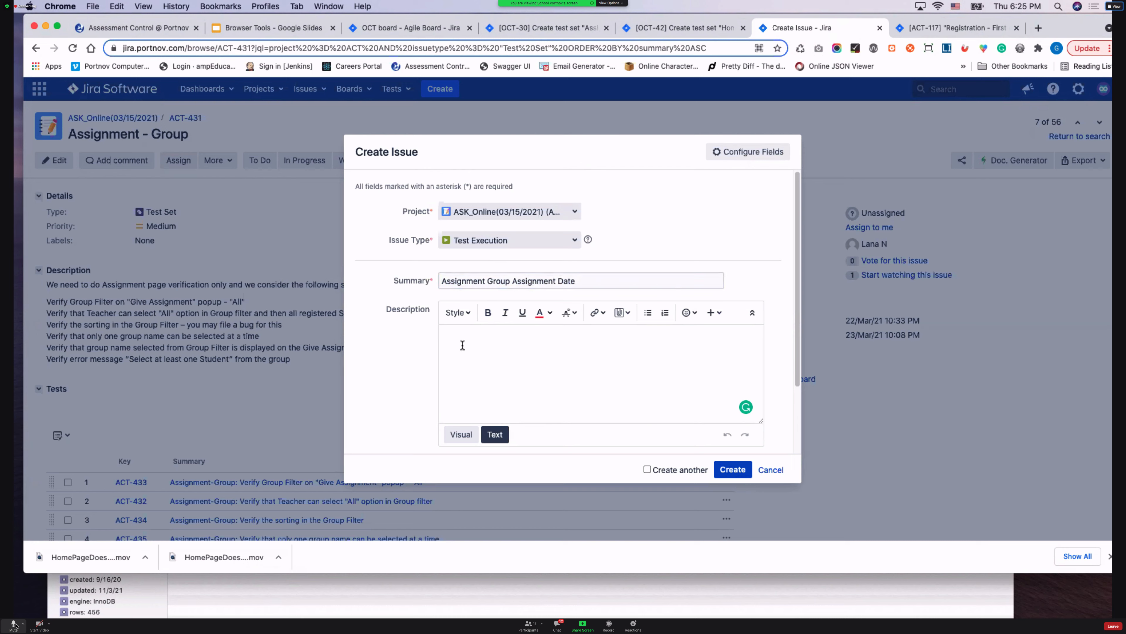
Step: Describe the issue as feedback to the test author on tasks ACT-33 and ACT-30, create it, and open the new Test Execution
{"action": "type", "text": "Feedback to David, Tasks ACT-433 and ACT 30"}
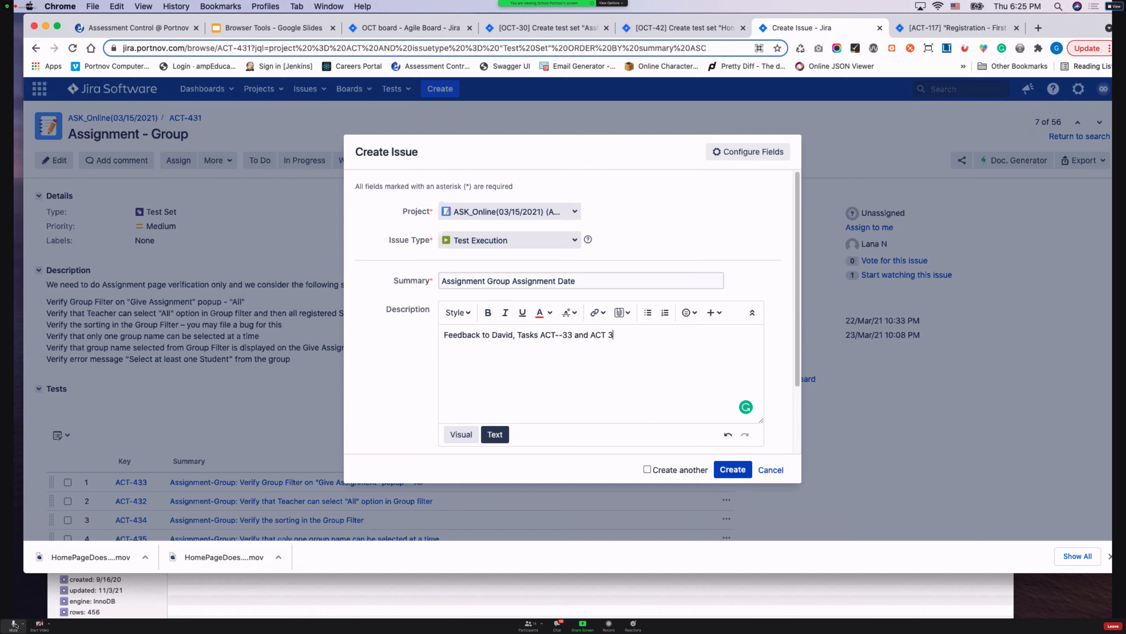
{"action": "left_click", "coordinate": [563, 334]}
{"action": "key", "text": "BackSpace"}
{"action": "left_click", "coordinate": [603, 335]}
{"action": "key", "text": "BackSpace"}
{"action": "type", "text": "-"}
{"action": "left_click", "coordinate": [731, 472]}
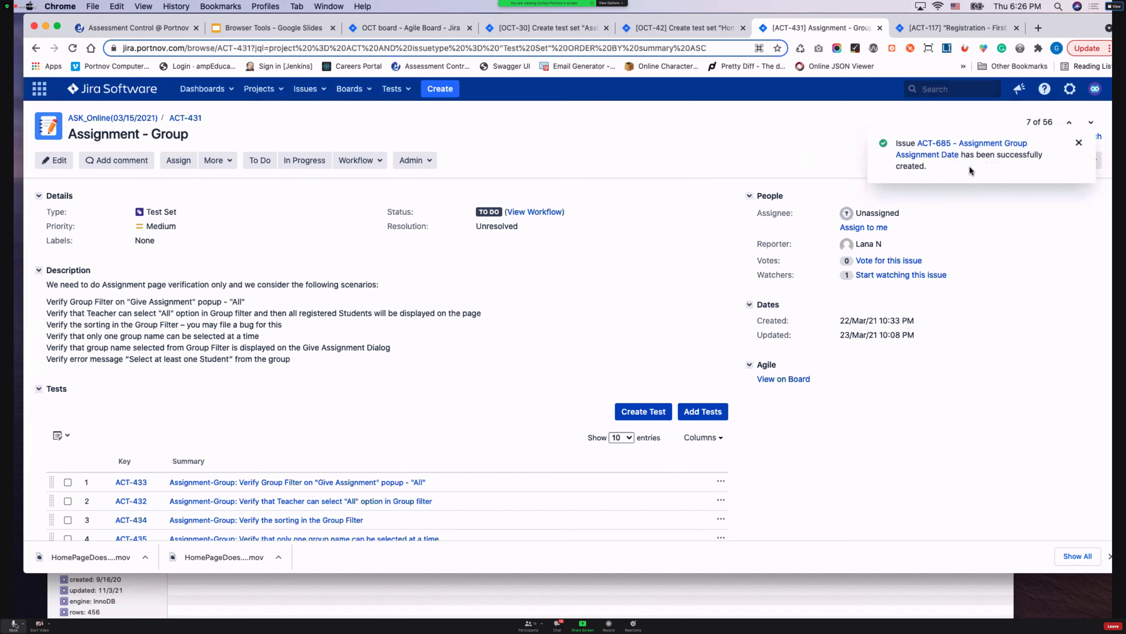
{"action": "left_click", "coordinate": [937, 142]}
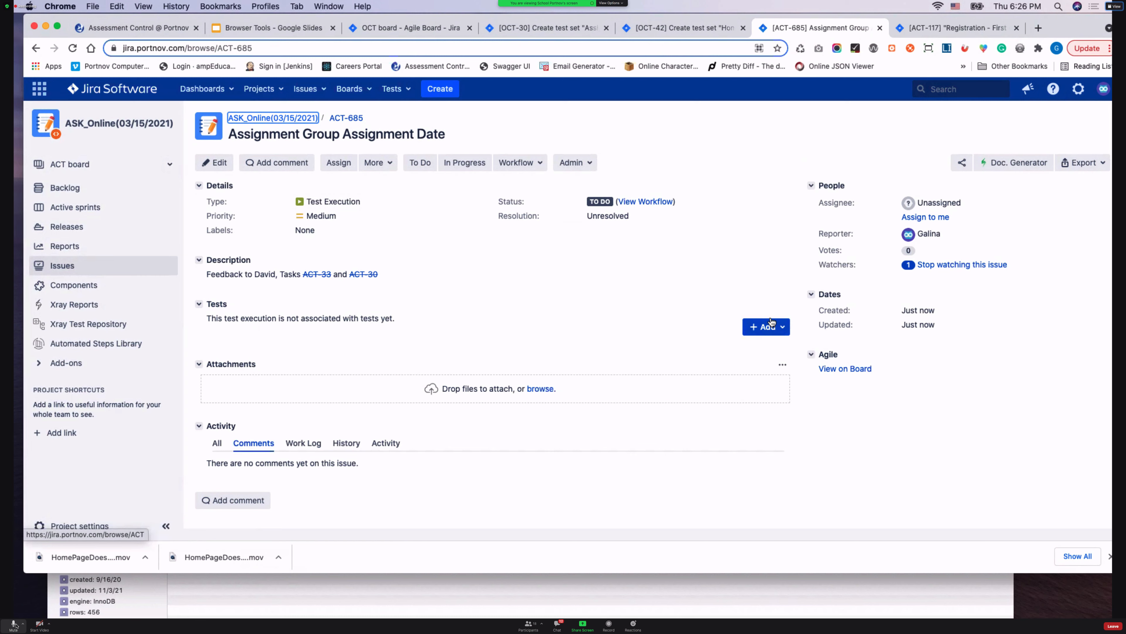
{"action": "left_click", "coordinate": [770, 327]}
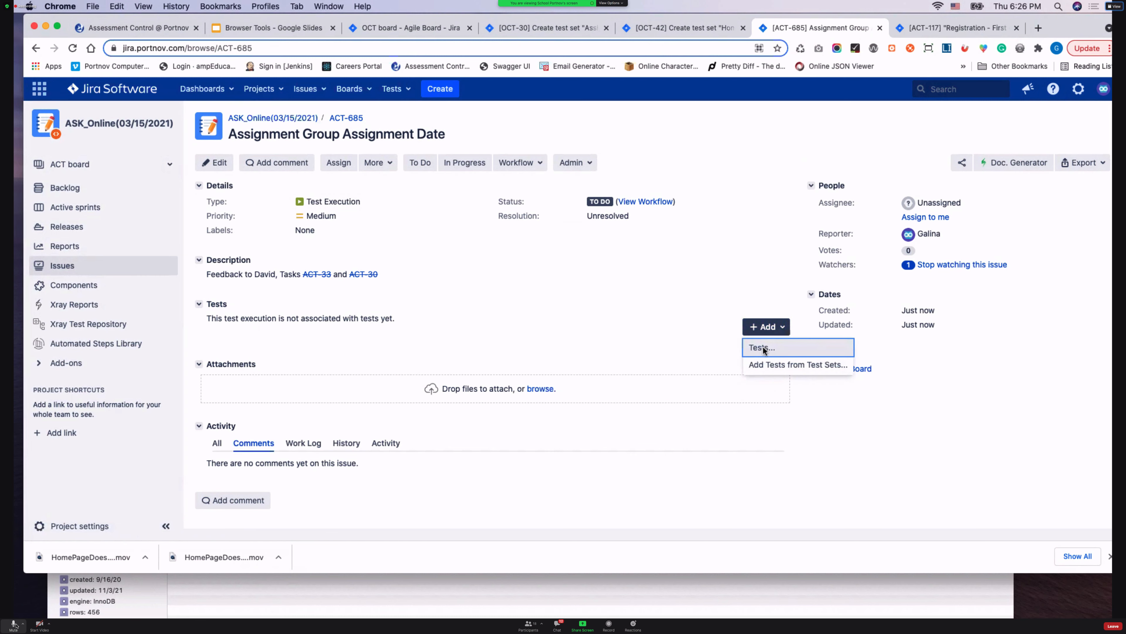
{"action": "left_click", "coordinate": [764, 348]}
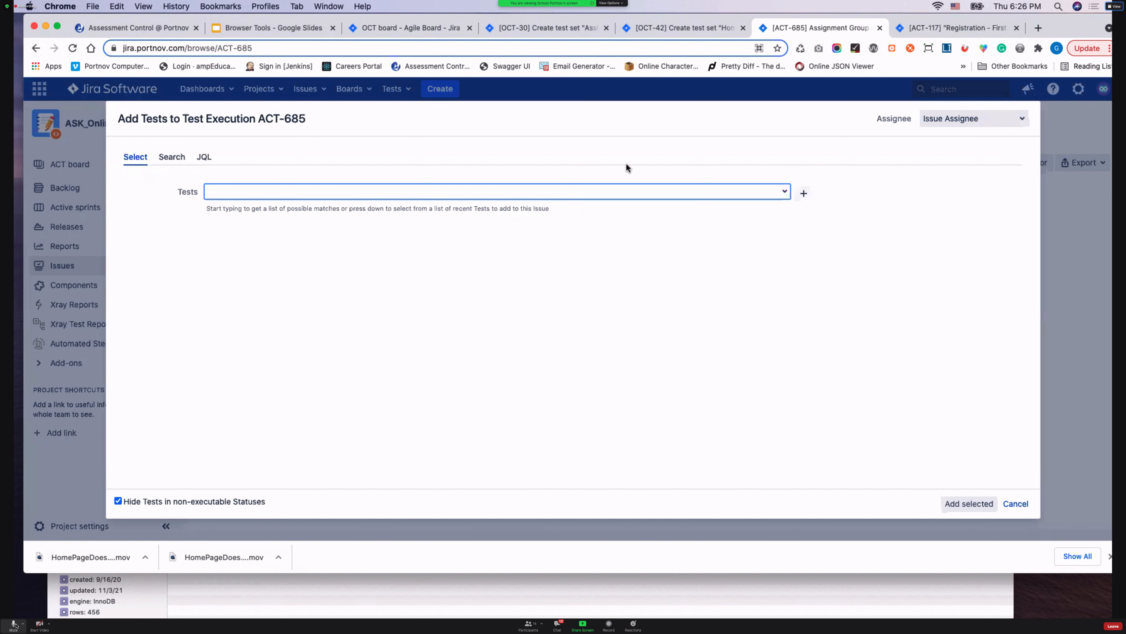
{"action": "left_click", "coordinate": [36, 48]}
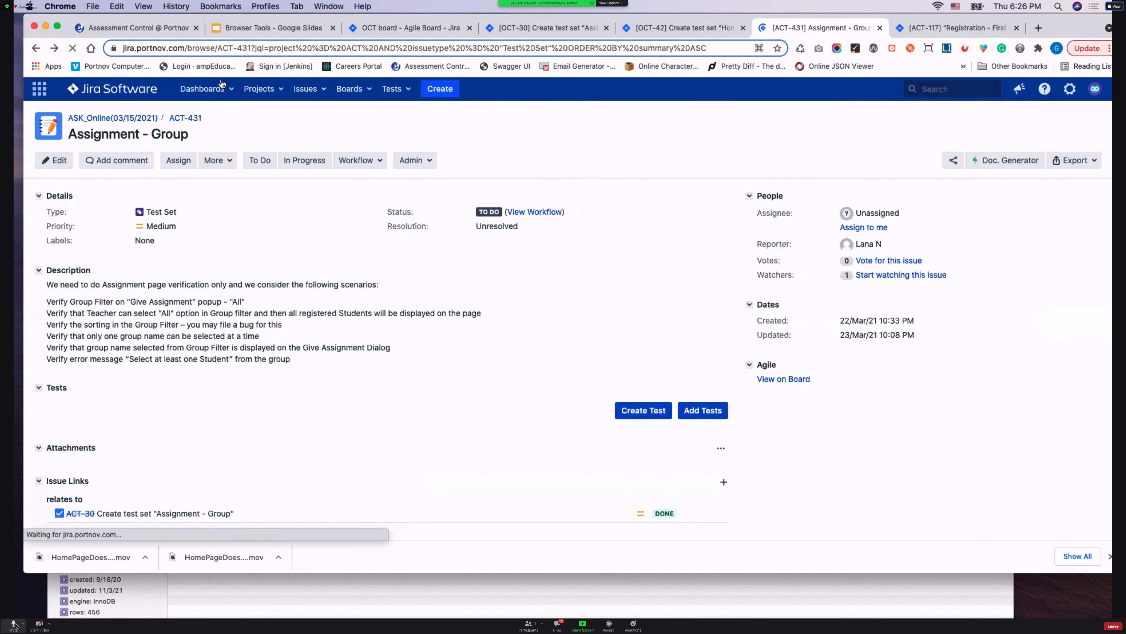
{"action": "left_click", "coordinate": [30, 46]}
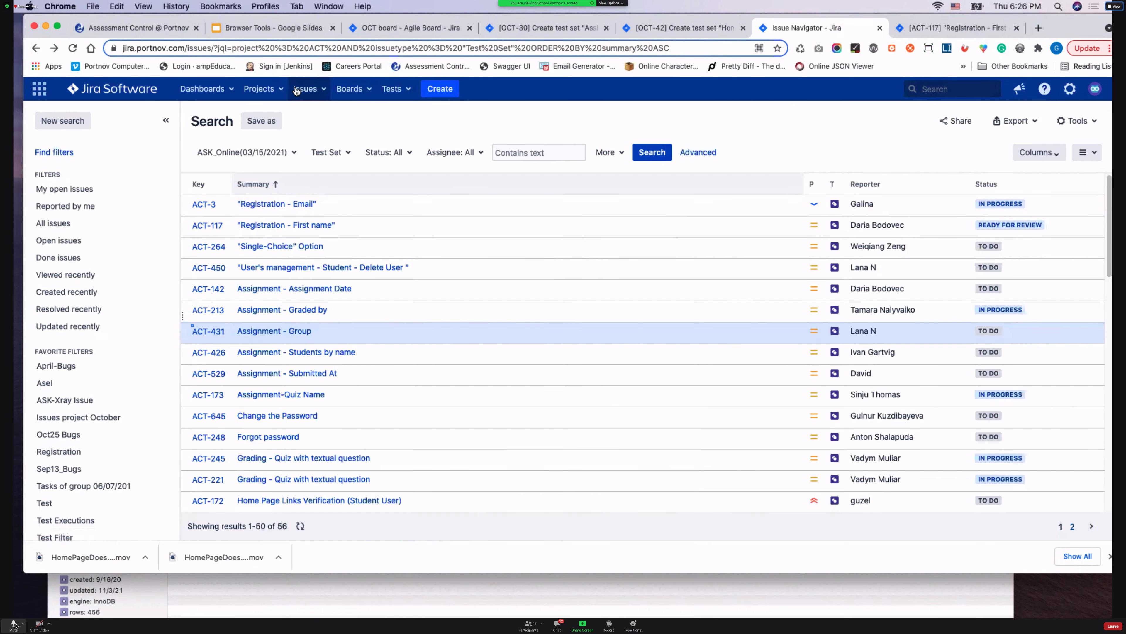
{"action": "left_click", "coordinate": [306, 89]}
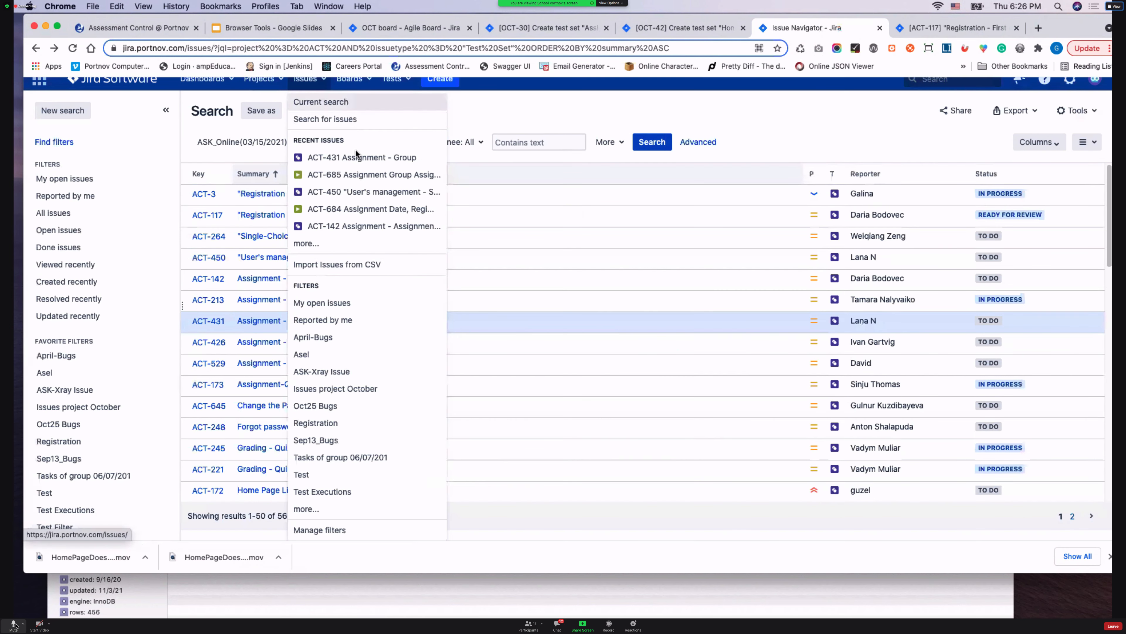
{"action": "left_click", "coordinate": [363, 174]}
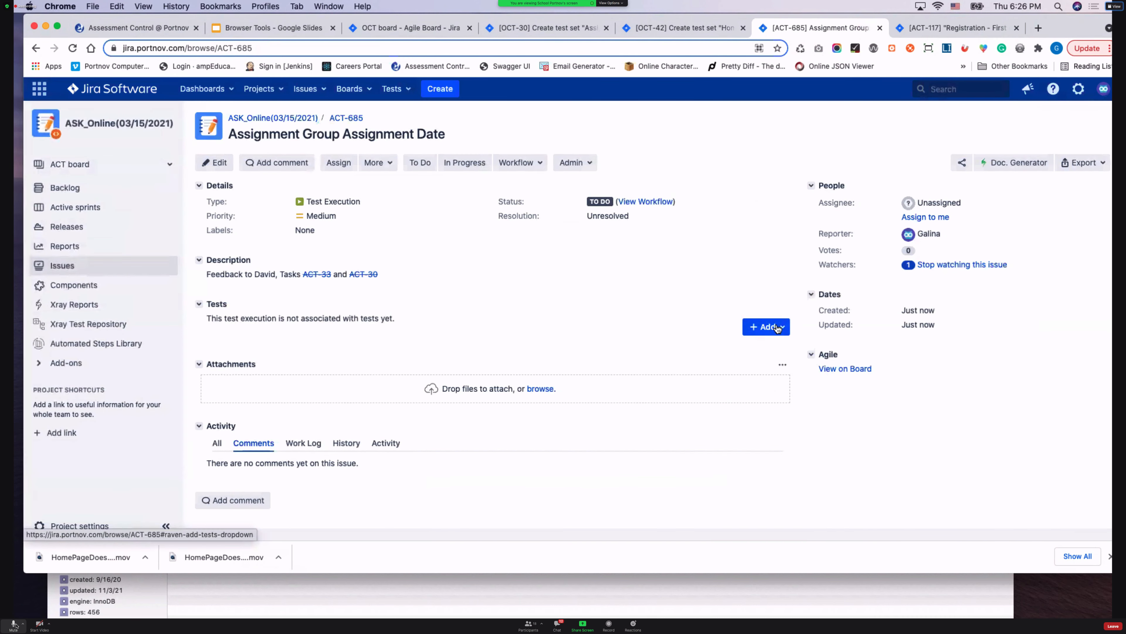
Step: Start adding tests from test sets to Test Execution ACT-685 and choose test set ACT-450
{"action": "left_click", "coordinate": [775, 328]}
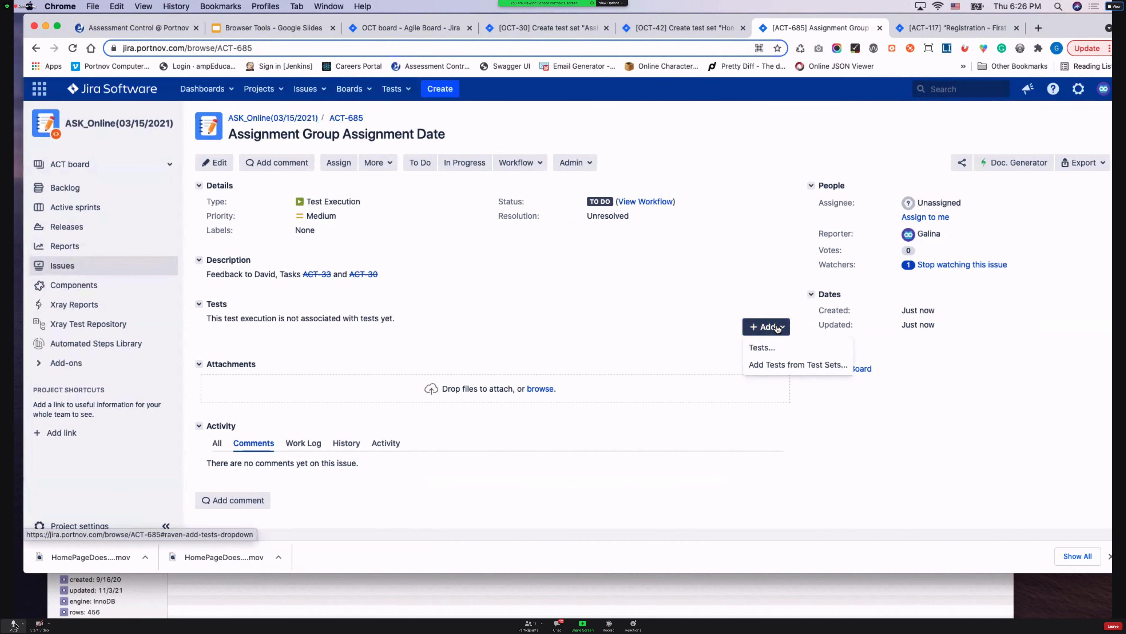
{"action": "left_click", "coordinate": [805, 367]}
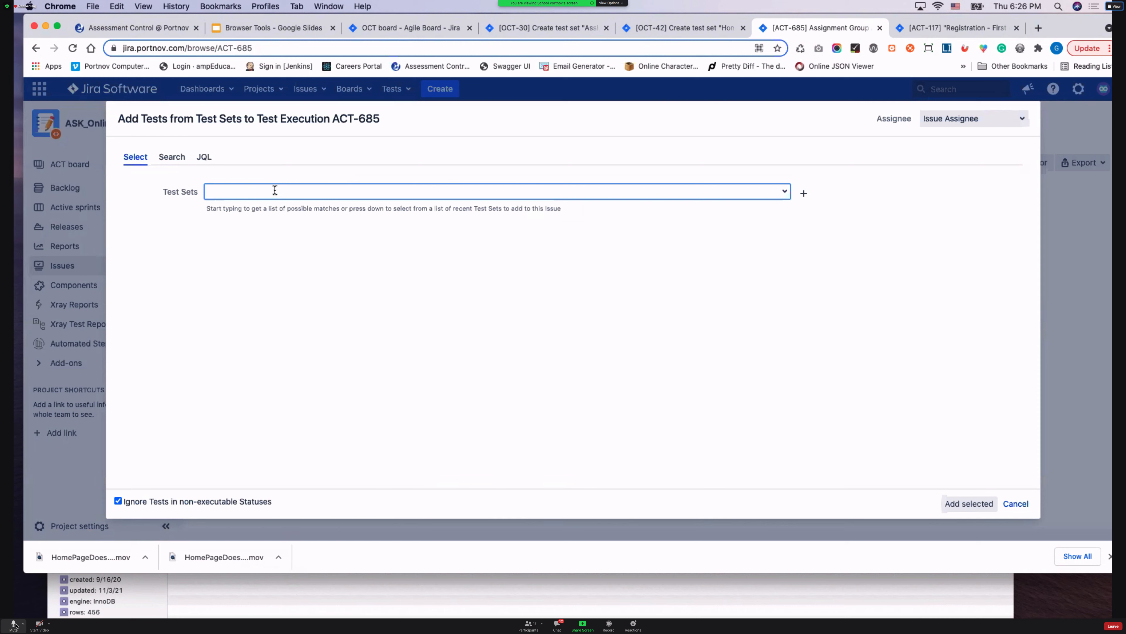
{"action": "type", "text": "ACT"}
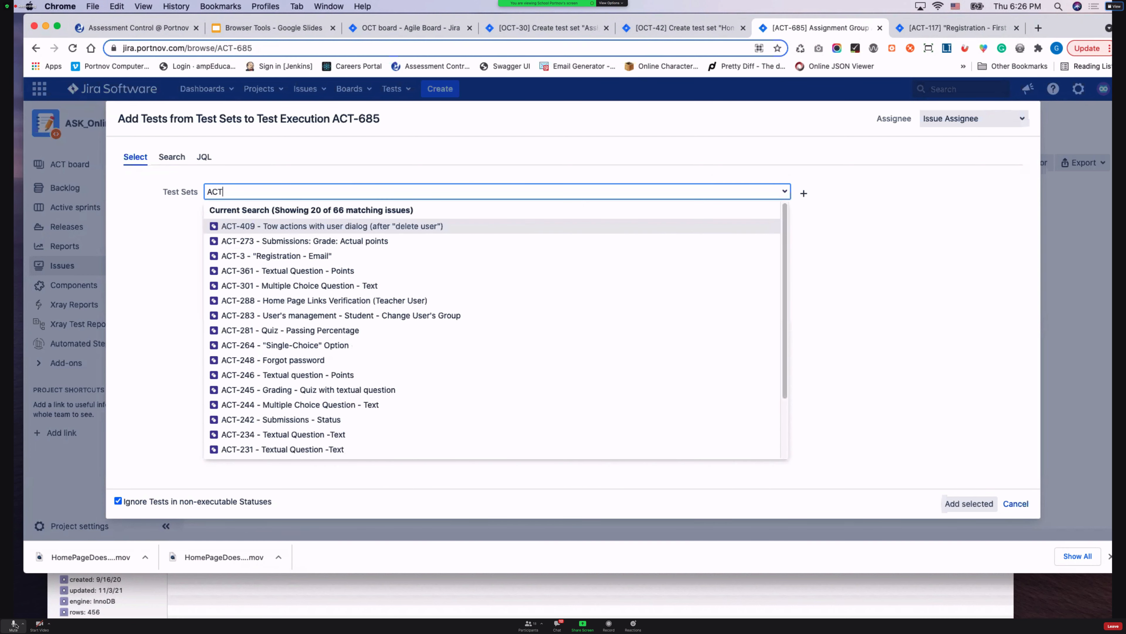
{"action": "type", "text": "-"}
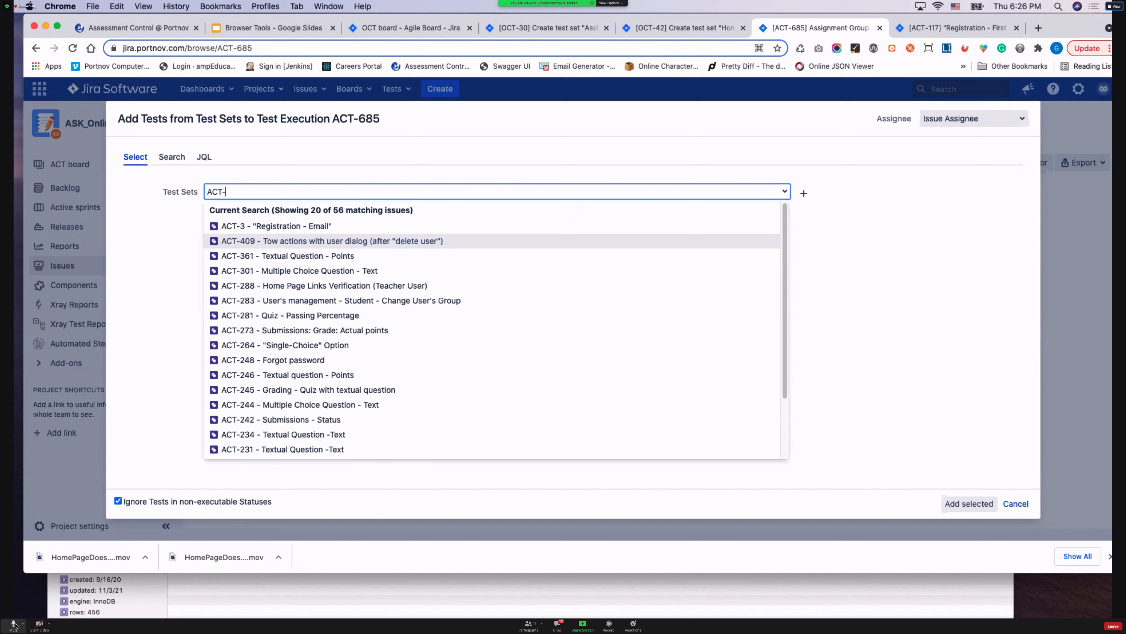
{"action": "type", "text": "45"}
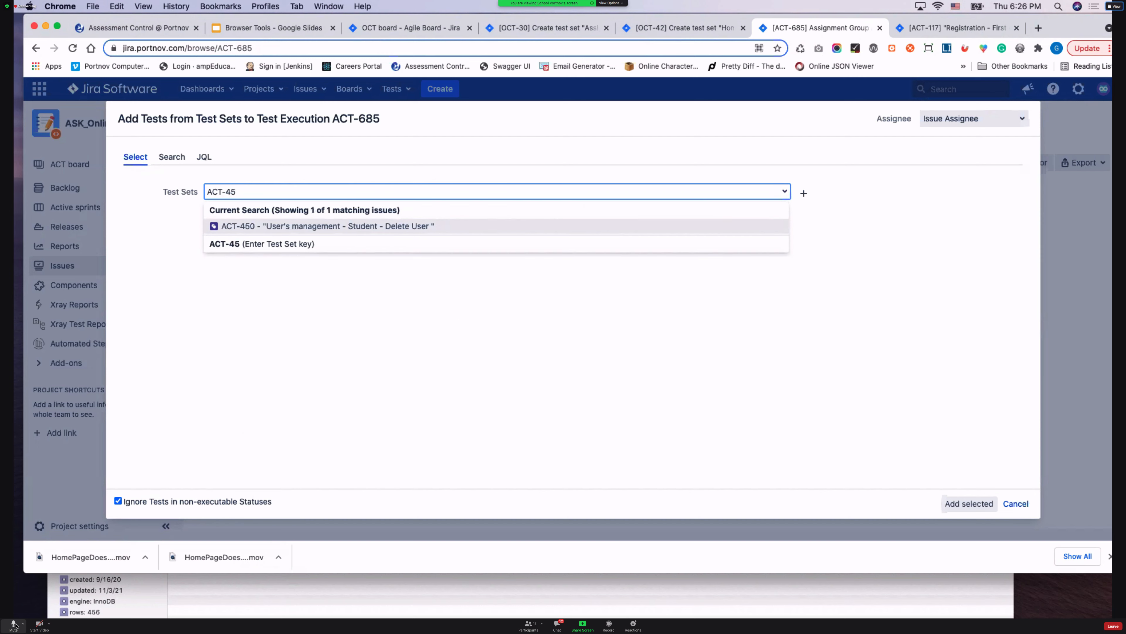
{"action": "left_click", "coordinate": [239, 226]}
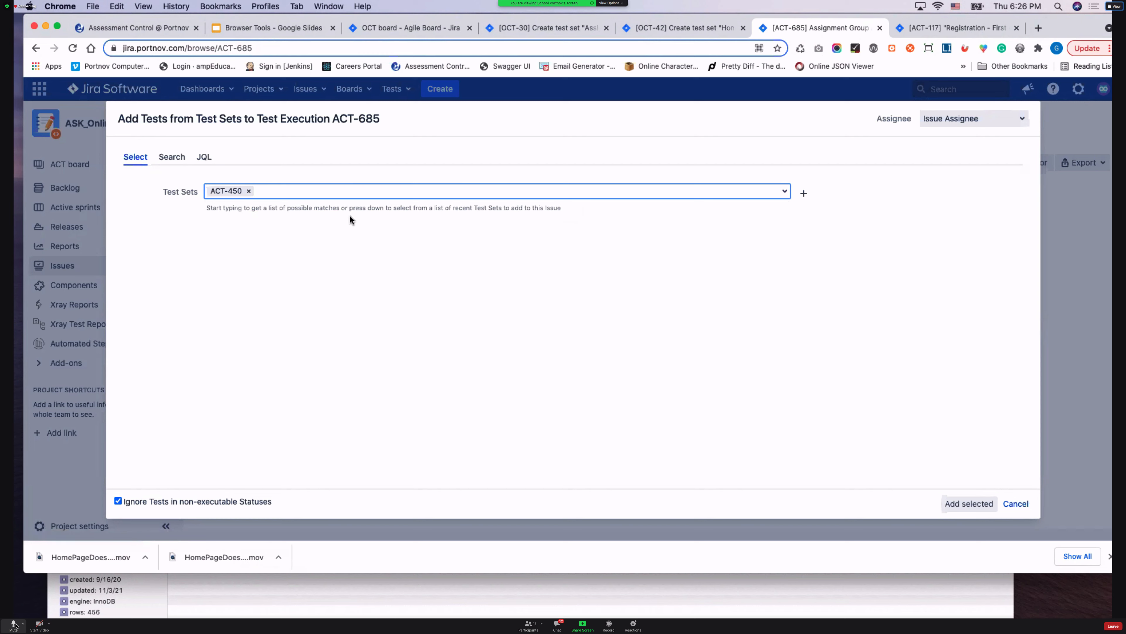
Step: Choose test set ACT-431 as well, add the tests of both sets to the execution, and look through its test list
{"action": "type", "text": "AC"}
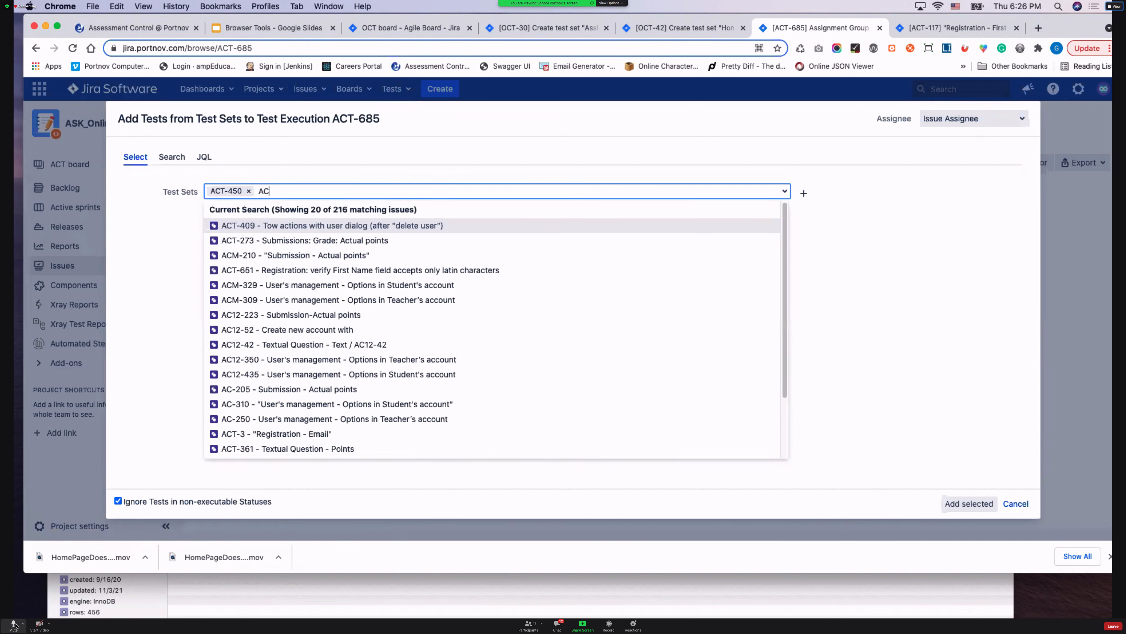
{"action": "type", "text": "T-43"}
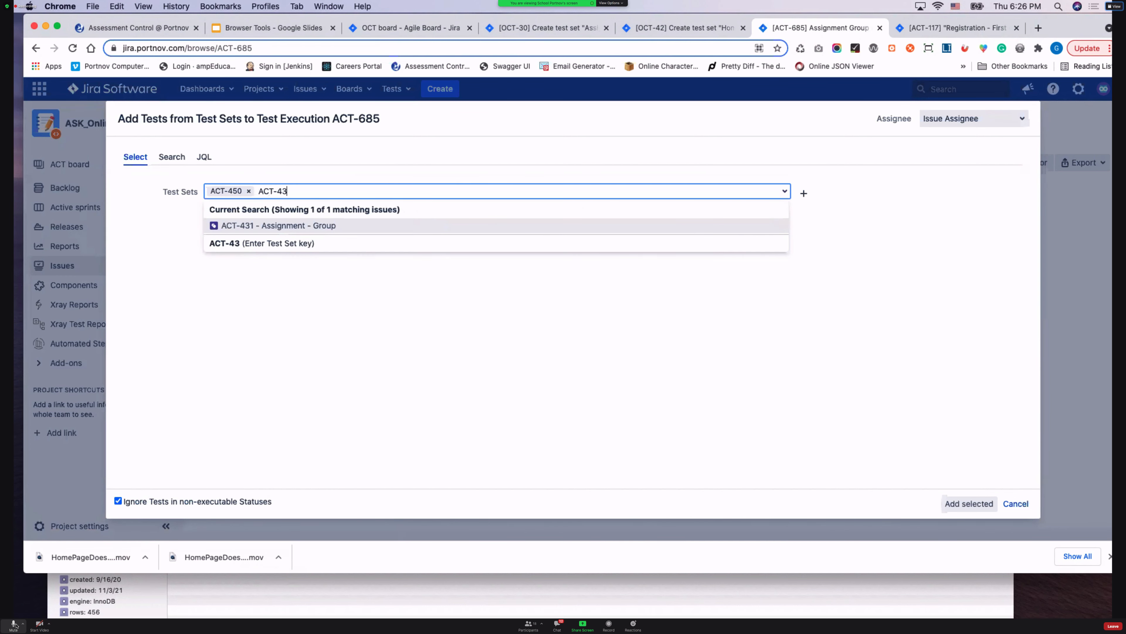
{"action": "left_click", "coordinate": [296, 227]}
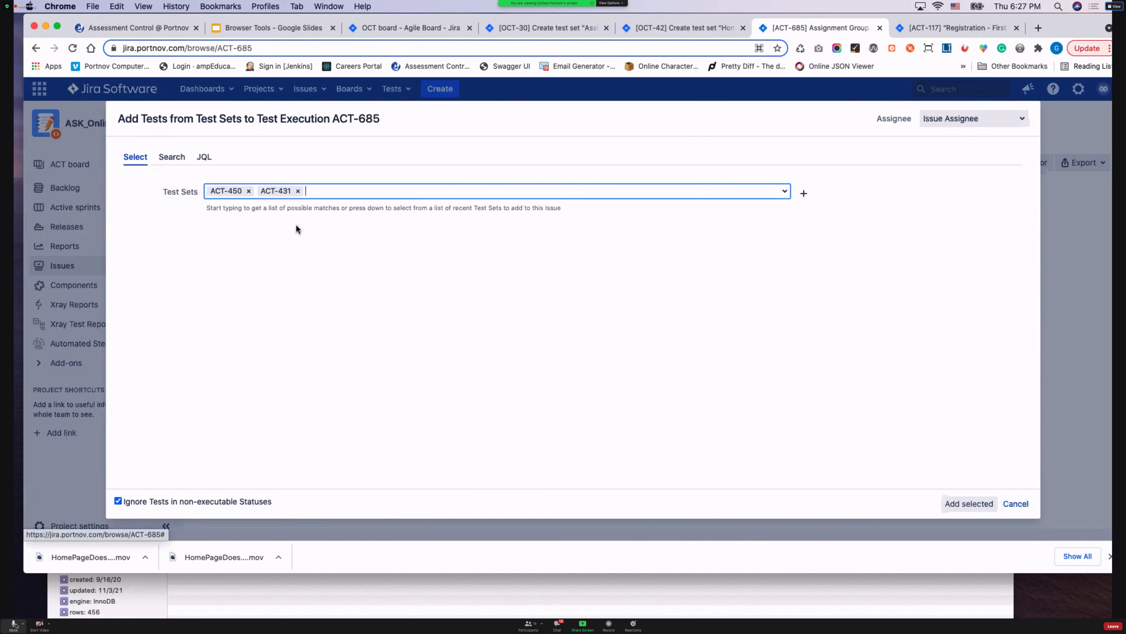
{"action": "left_click", "coordinate": [971, 503]}
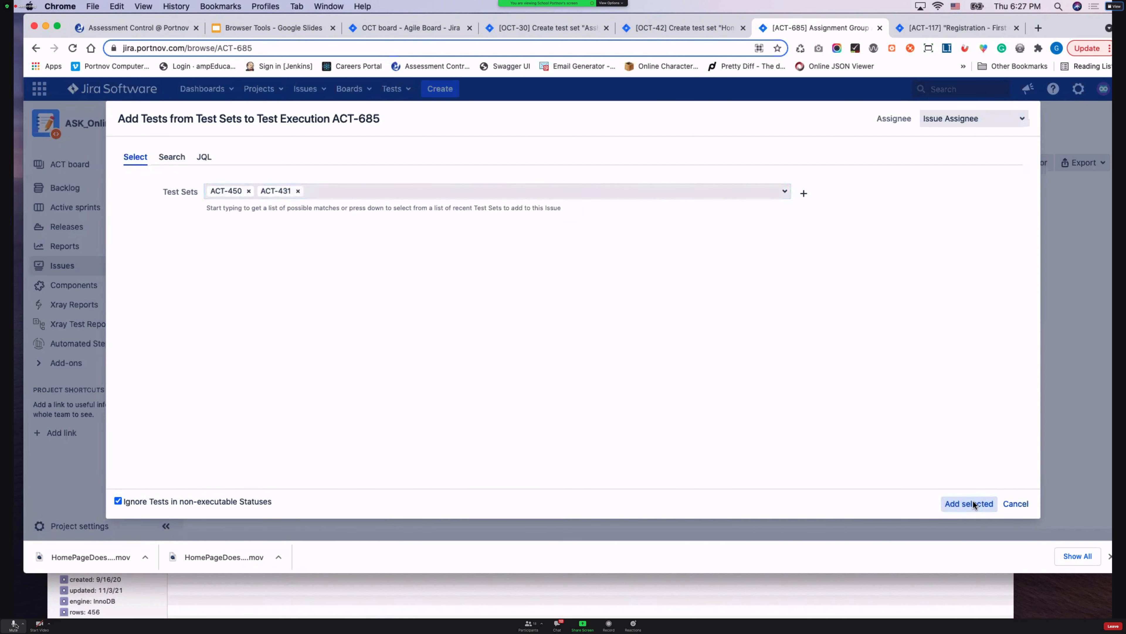
{"action": "scroll", "coordinate": [529, 494], "scroll_direction": "down", "scroll_amount": 15}
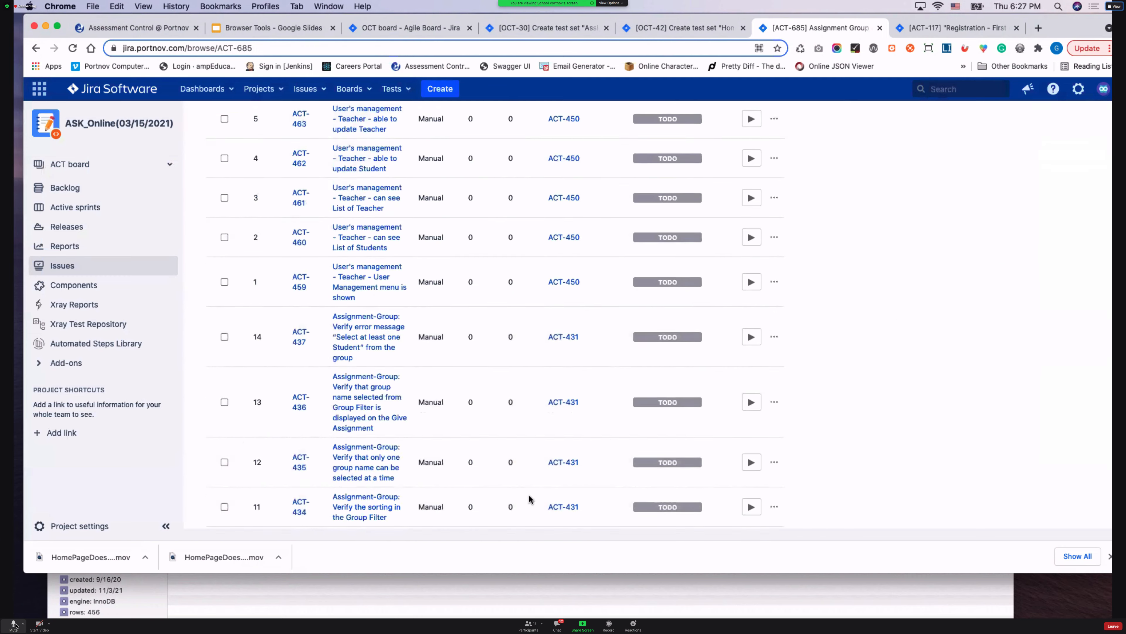
{"action": "scroll", "coordinate": [531, 494], "scroll_direction": "up", "scroll_amount": 10}
{"action": "scroll", "coordinate": [530, 494], "scroll_direction": "up", "scroll_amount": 5}
{"action": "scroll", "coordinate": [563, 472], "scroll_direction": "down", "scroll_amount": 10}
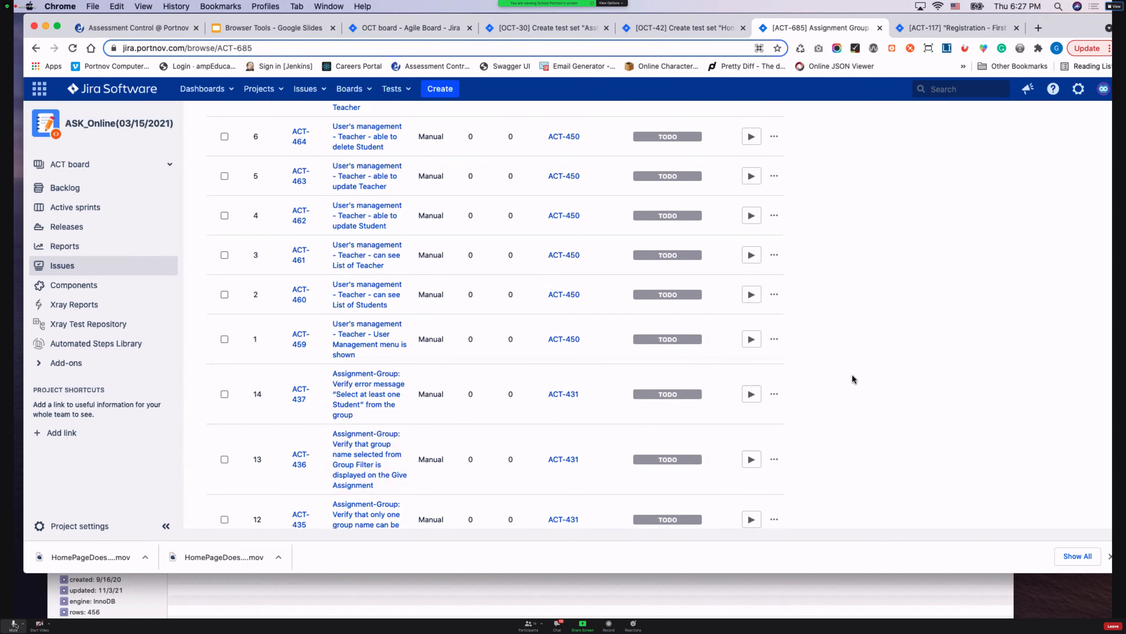
Step: Copy the key ACT-685 from the Test Execution, open the ACT board's backlog, and find that issue in it
{"action": "scroll", "coordinate": [848, 374], "scroll_direction": "up", "scroll_amount": 10}
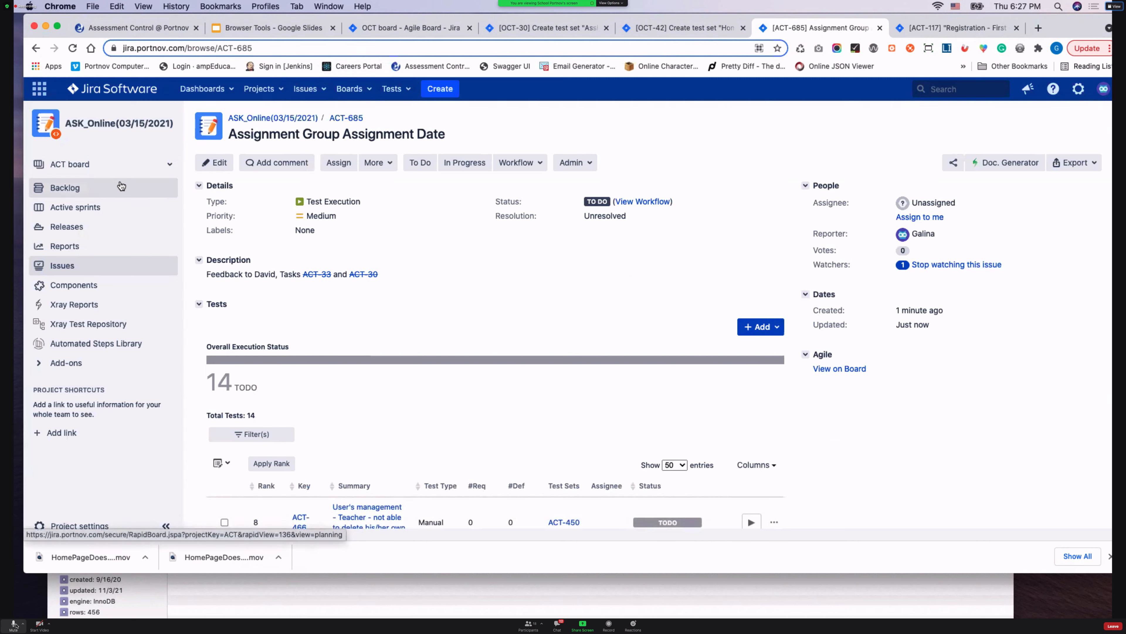
{"action": "left_click_drag", "start_coordinate": [372, 119], "coordinate": [332, 117]}
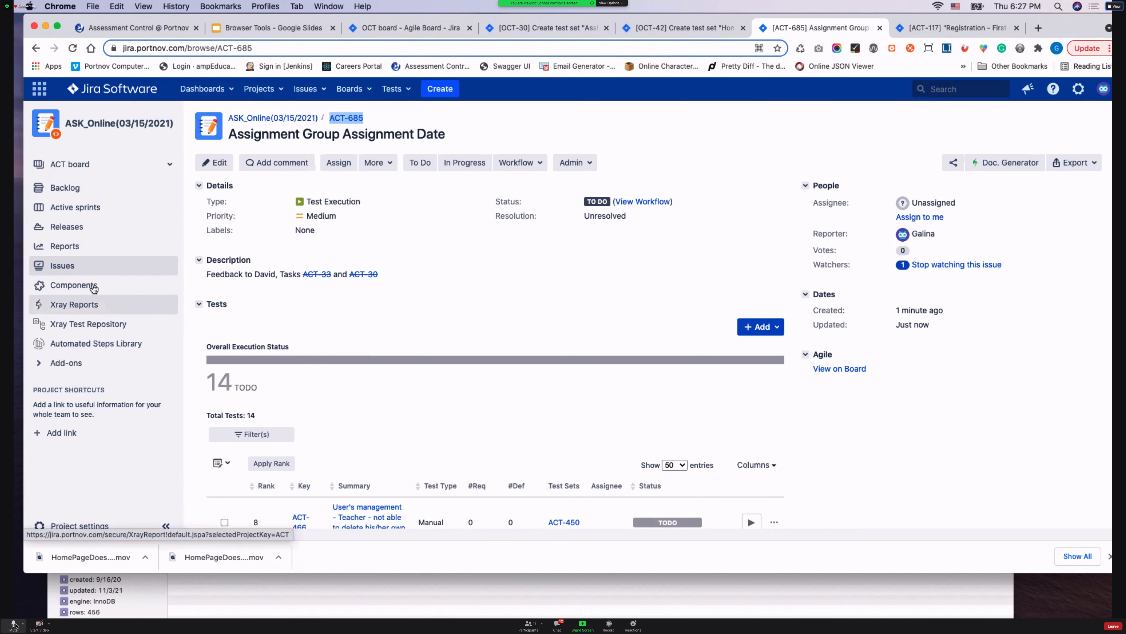
{"action": "left_click", "coordinate": [90, 191]}
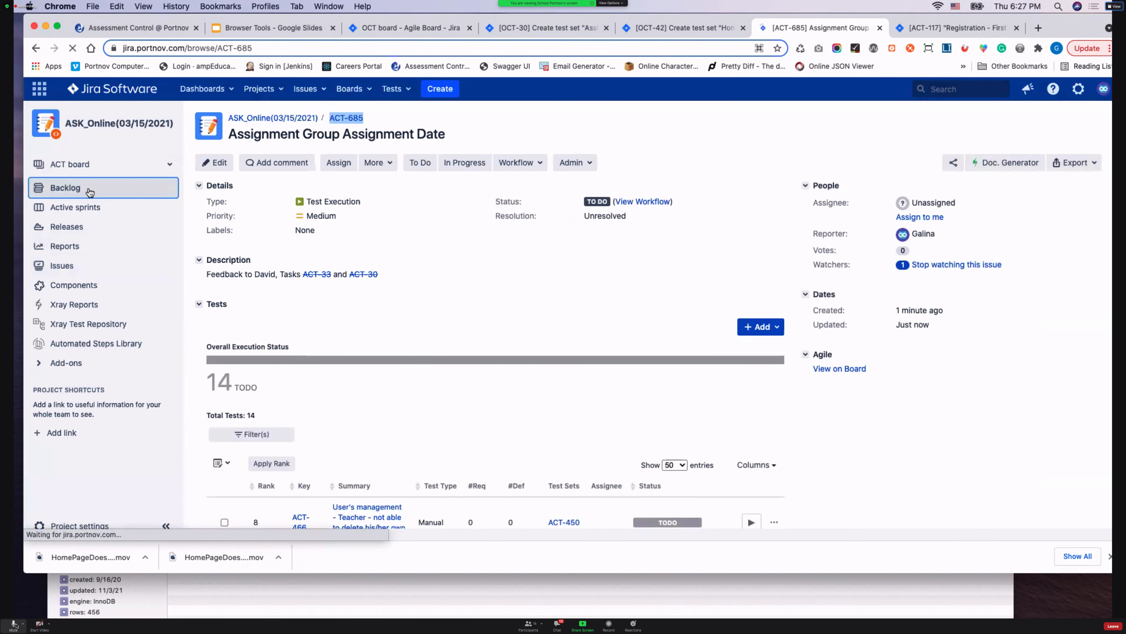
{"action": "scroll", "coordinate": [421, 391], "scroll_direction": "down", "scroll_amount": 8}
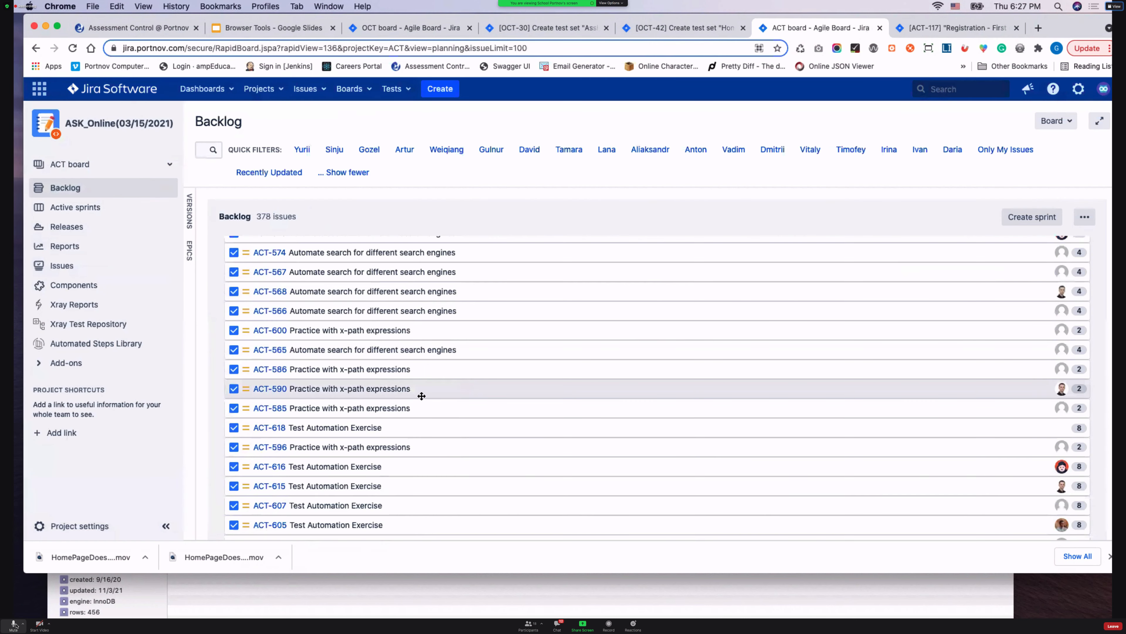
{"action": "scroll", "coordinate": [421, 396], "scroll_direction": "up", "scroll_amount": 8}
{"action": "key", "text": "super+f"}
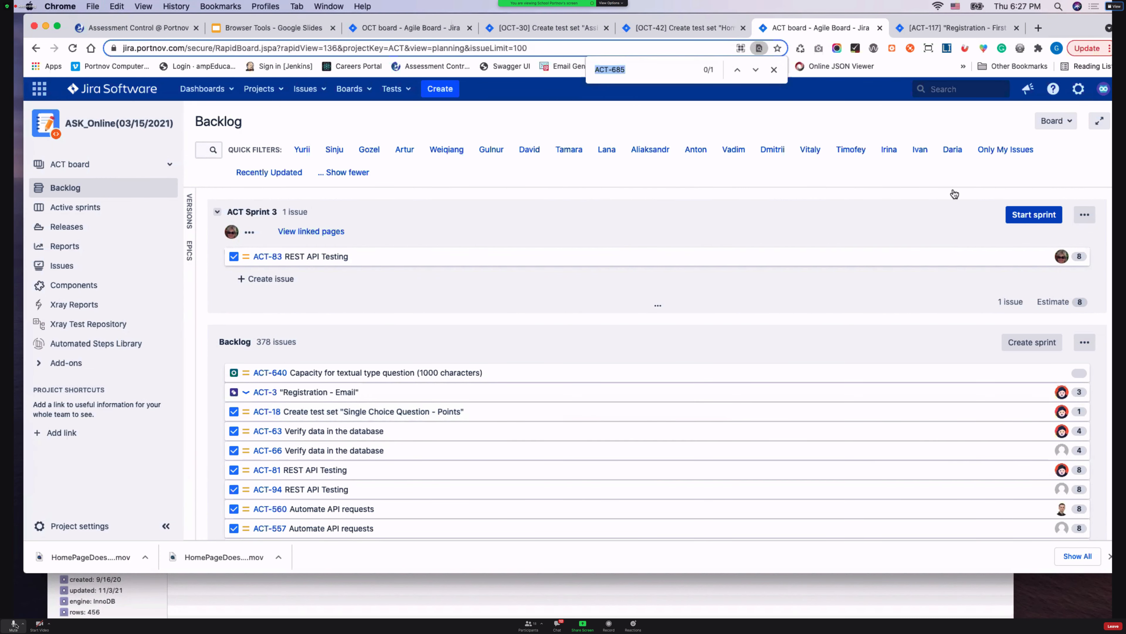
{"action": "left_click", "coordinate": [755, 70]}
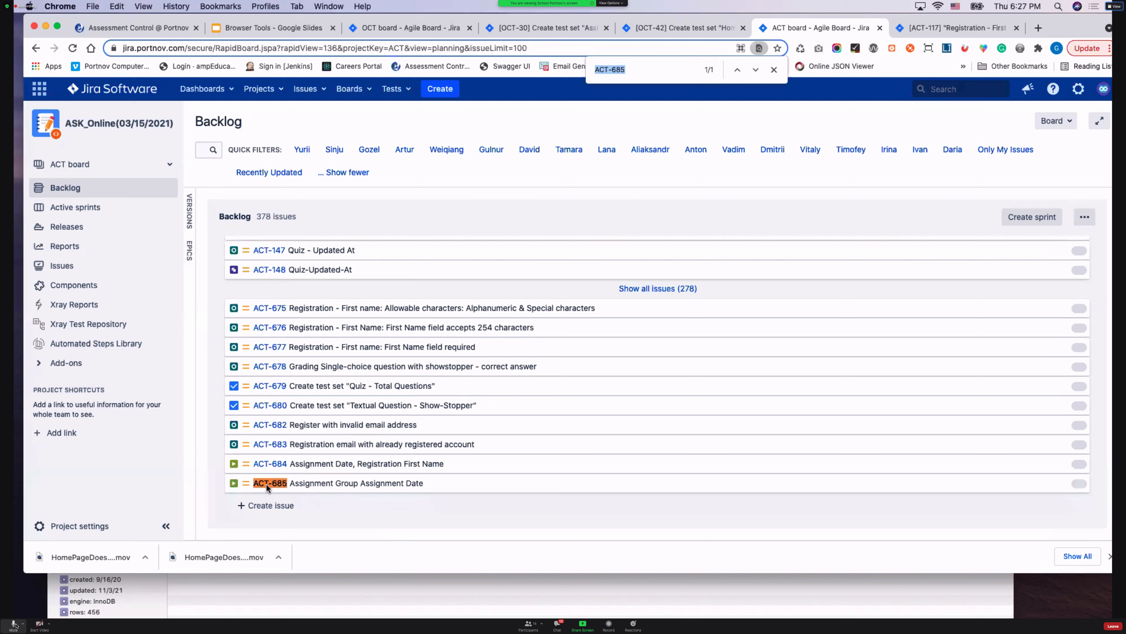
Step: Send ACT-685 to the top of the backlog and move it into ACT Sprint 3
{"action": "left_click", "coordinate": [1084, 217]}
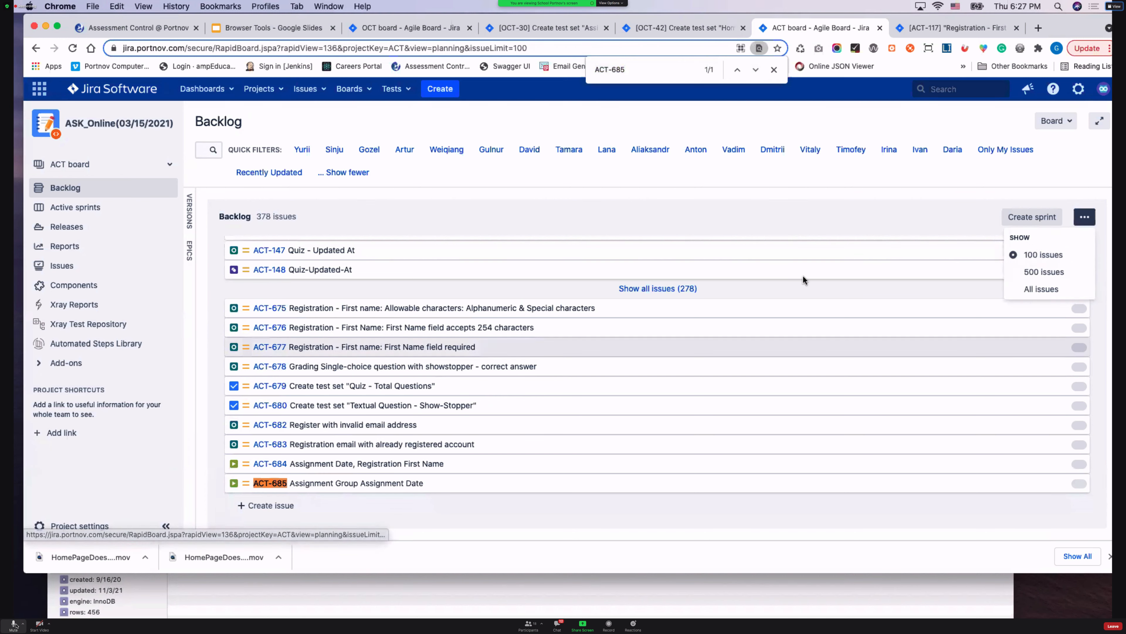
{"action": "left_click", "coordinate": [267, 484]}
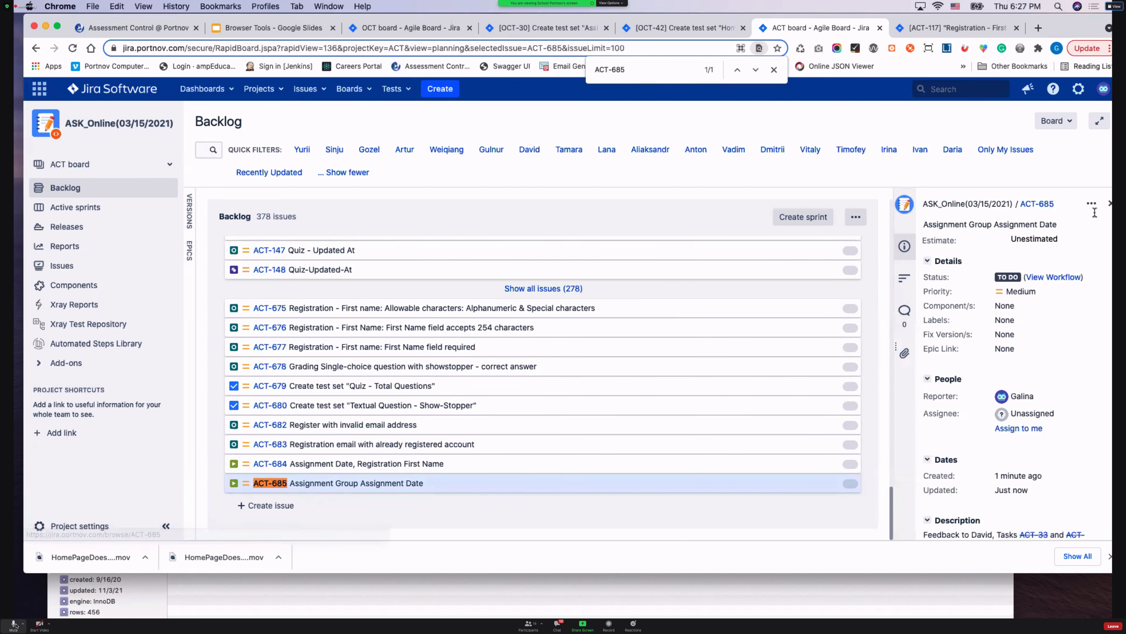
{"action": "left_click", "coordinate": [1091, 204]}
{"action": "left_click", "coordinate": [1055, 270]}
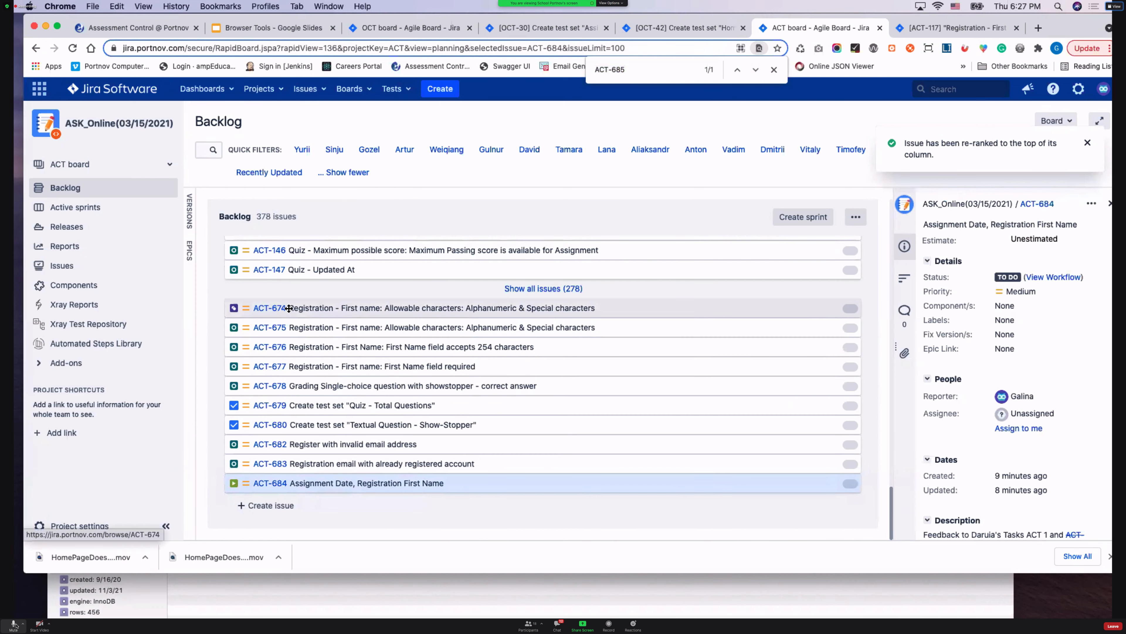
{"action": "scroll", "coordinate": [288, 308], "scroll_direction": "up", "scroll_amount": 20}
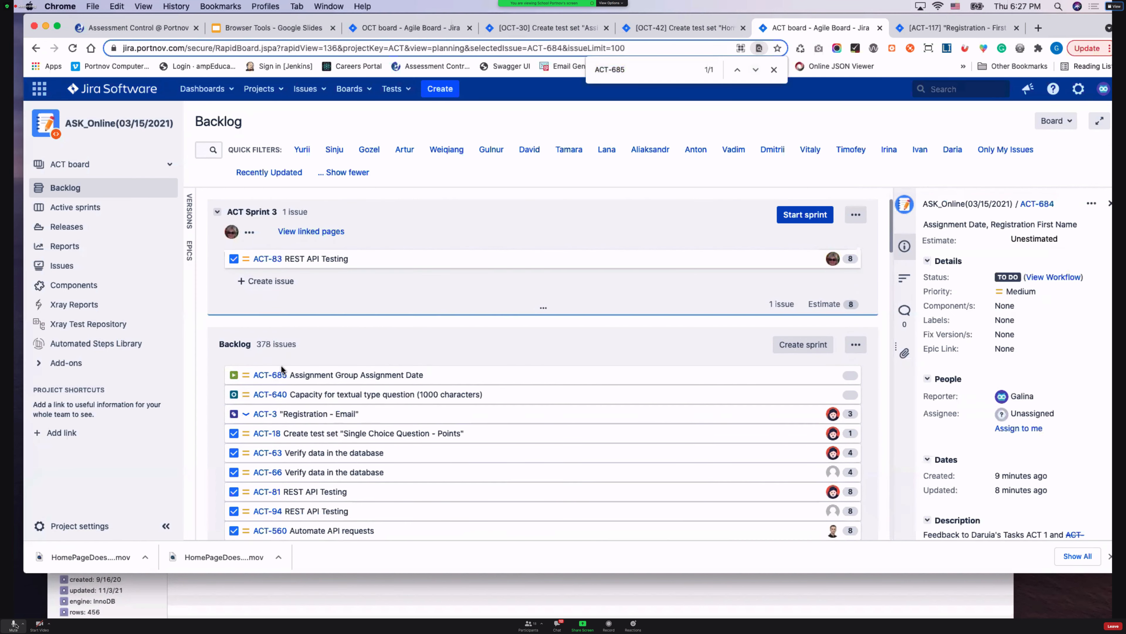
{"action": "left_click_drag", "start_coordinate": [281, 371], "coordinate": [275, 282]}
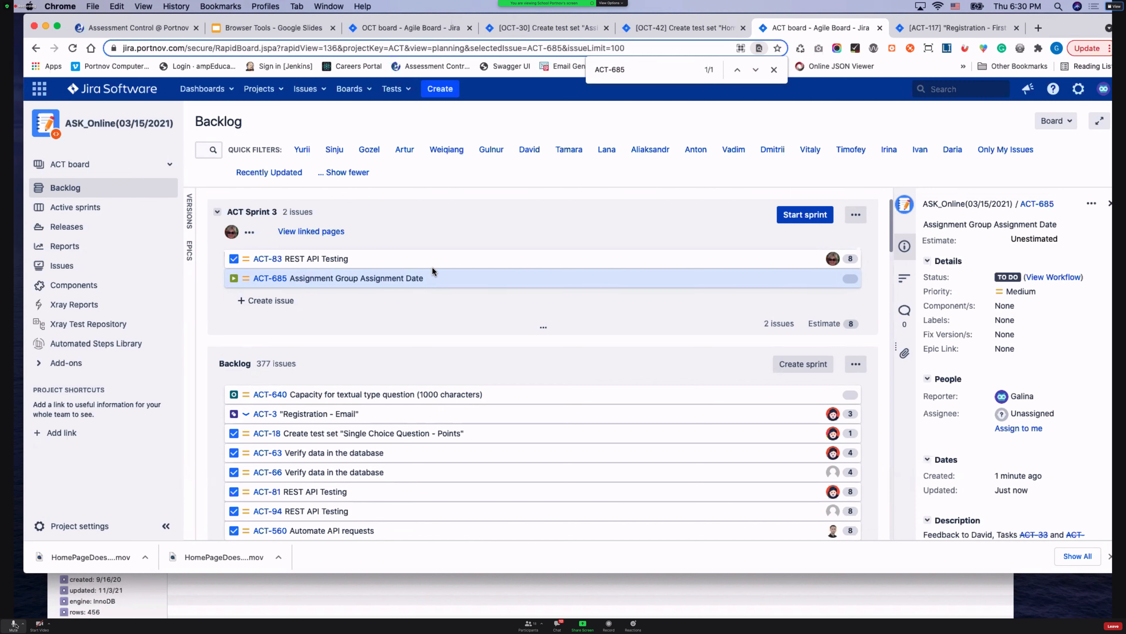
{"action": "left_click", "coordinate": [690, 28]}
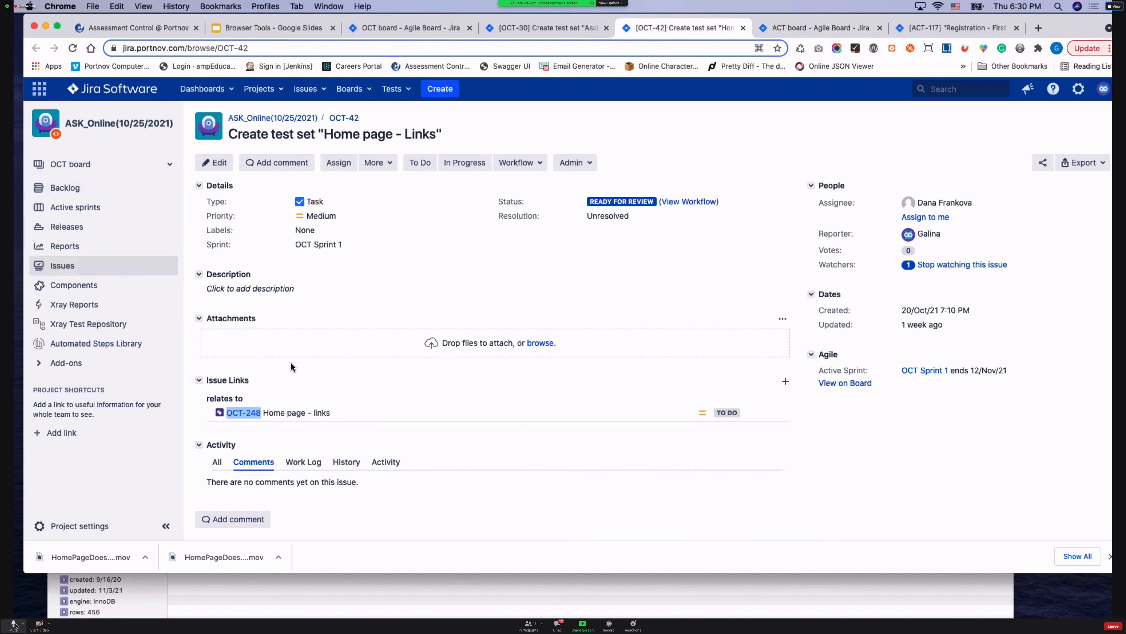
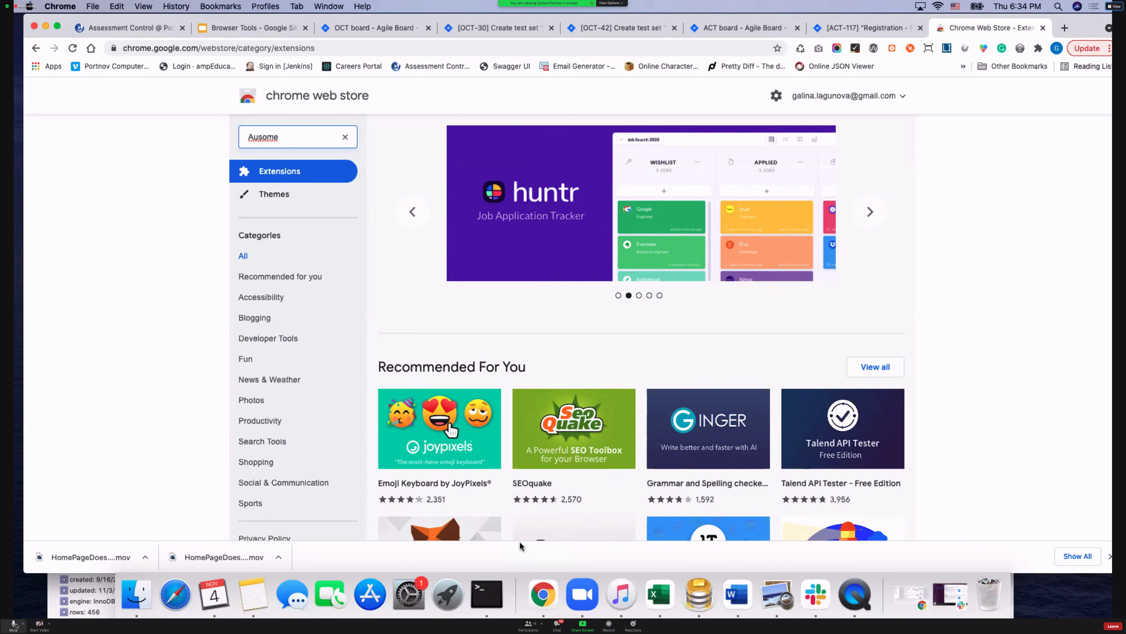
Step: Copy the title "AWESOME SCREENSHOT" from the Browser Tools slide and search the Chrome Web Store for it
{"action": "left_click", "coordinate": [214, 28]}
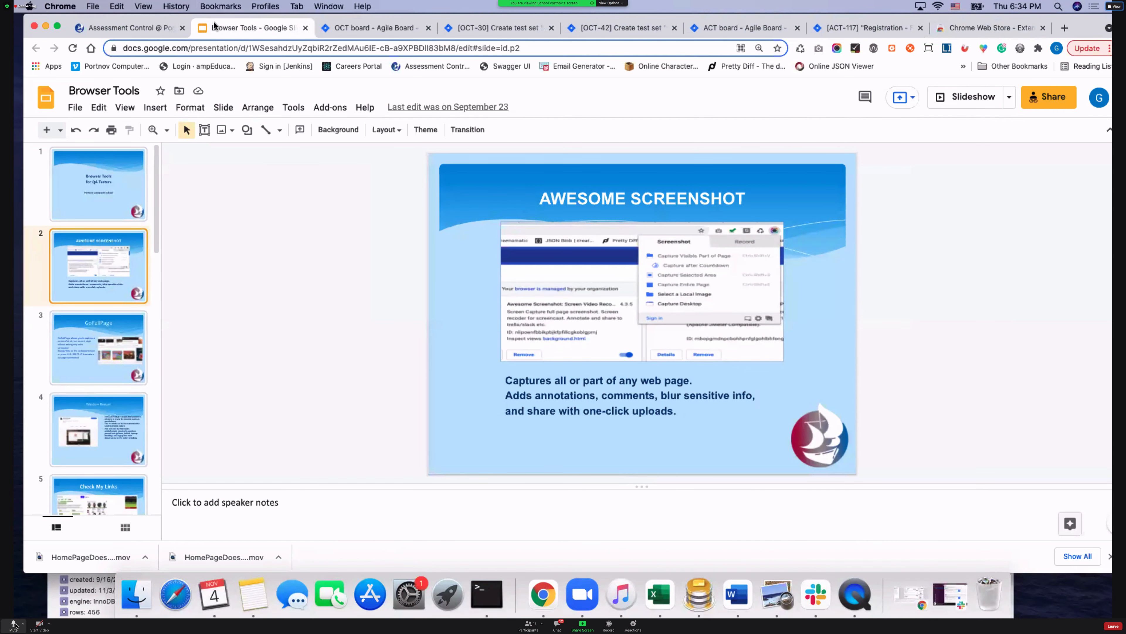
{"action": "left_click", "coordinate": [736, 200]}
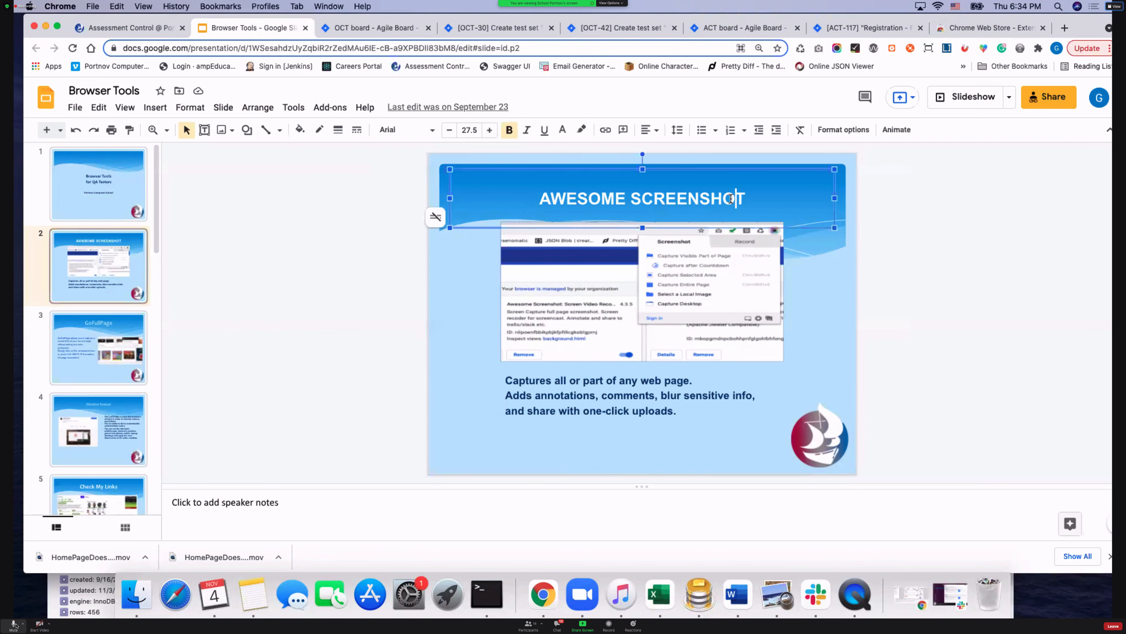
{"action": "left_click_drag", "start_coordinate": [747, 198], "coordinate": [546, 204]}
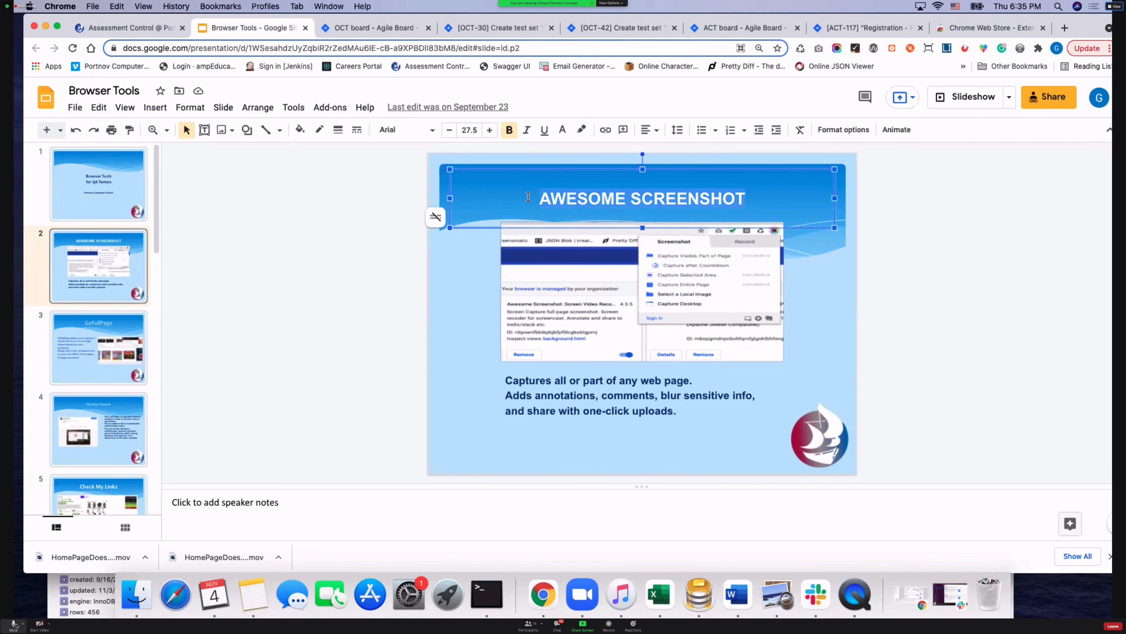
{"action": "left_click", "coordinate": [982, 28]}
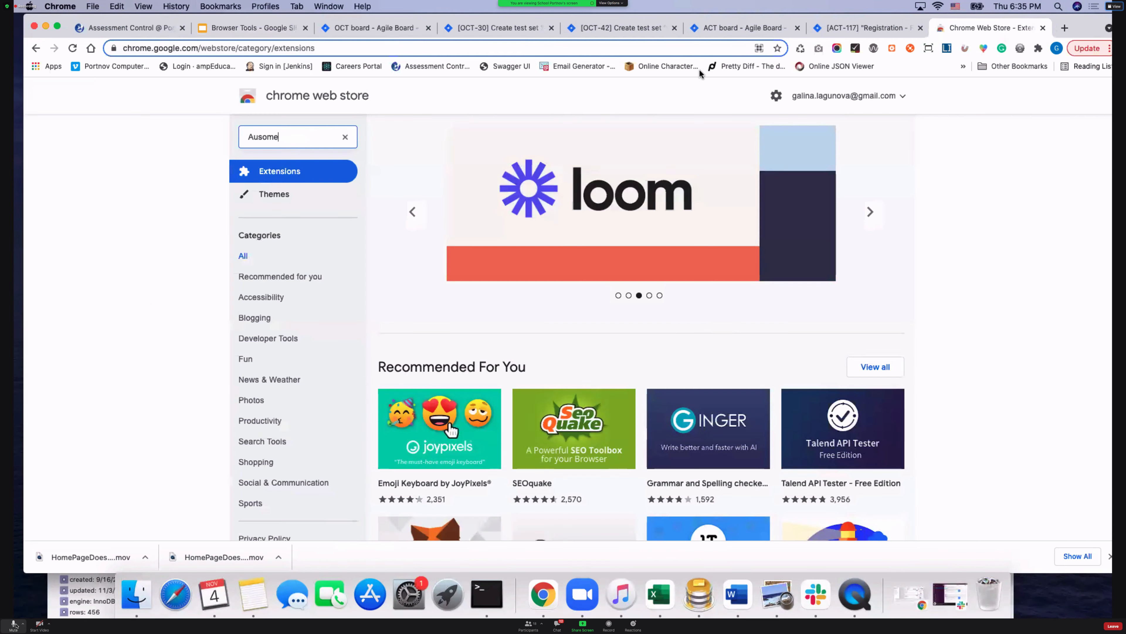
{"action": "double_click", "coordinate": [280, 135]}
{"action": "type", "text": "AWESOME SCREENSHOT"}
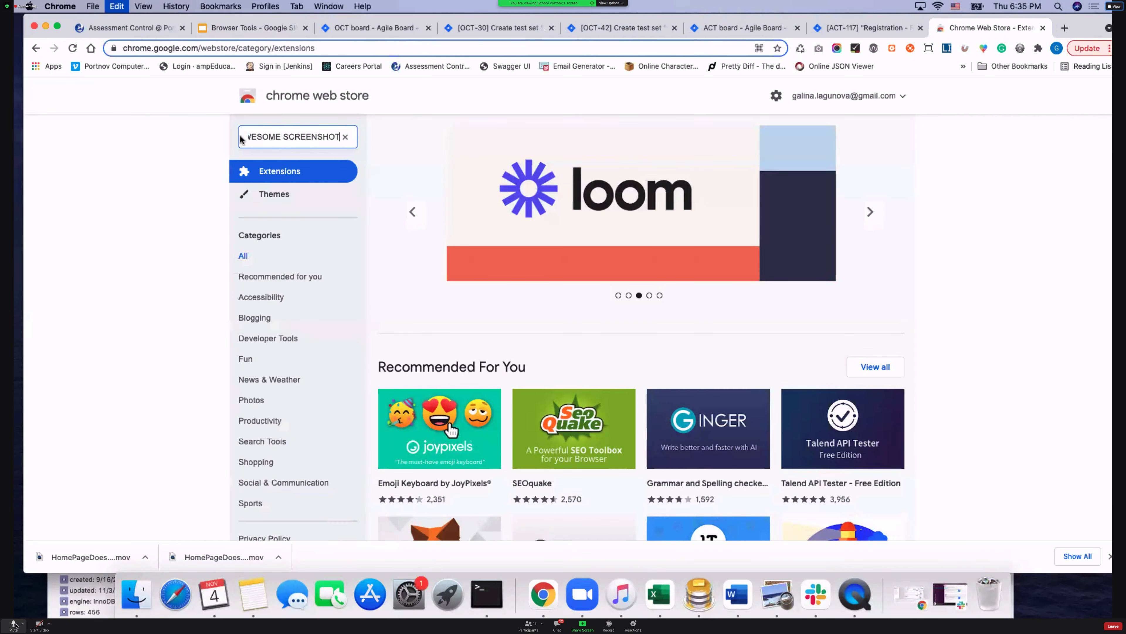
{"action": "left_click", "coordinate": [314, 162]}
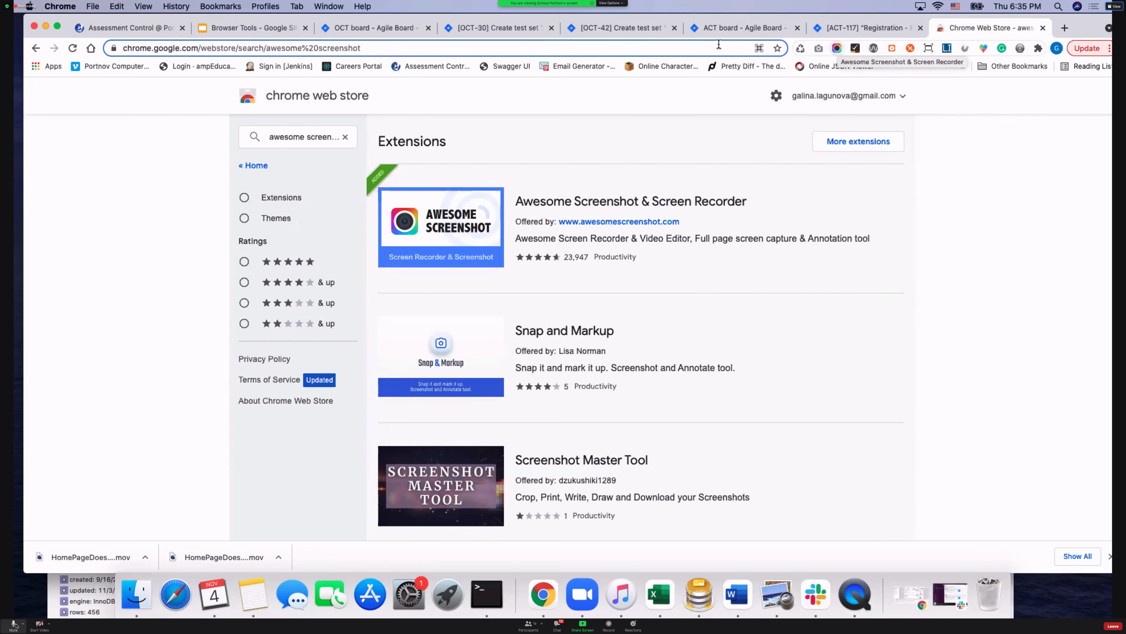
Step: Start an Awesome Screenshot selected-area capture around the New Submissions From Students card on the Assessment Control home page, widening it to about 961 x 249
{"action": "left_click", "coordinate": [135, 27]}
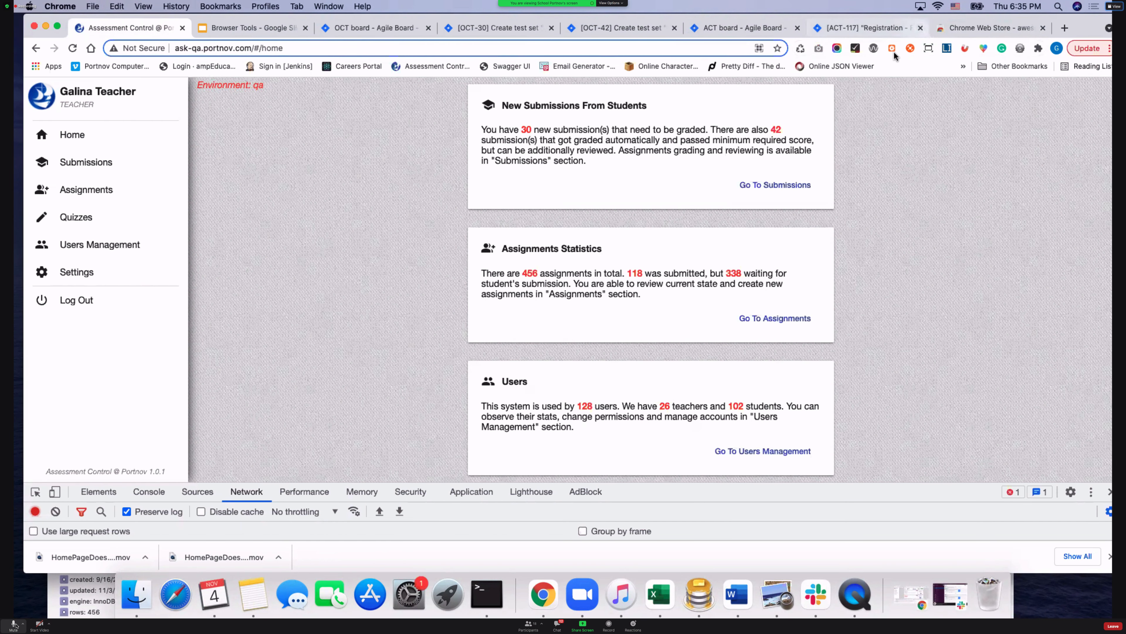
{"action": "left_click", "coordinate": [837, 49]}
{"action": "left_click", "coordinate": [705, 67]}
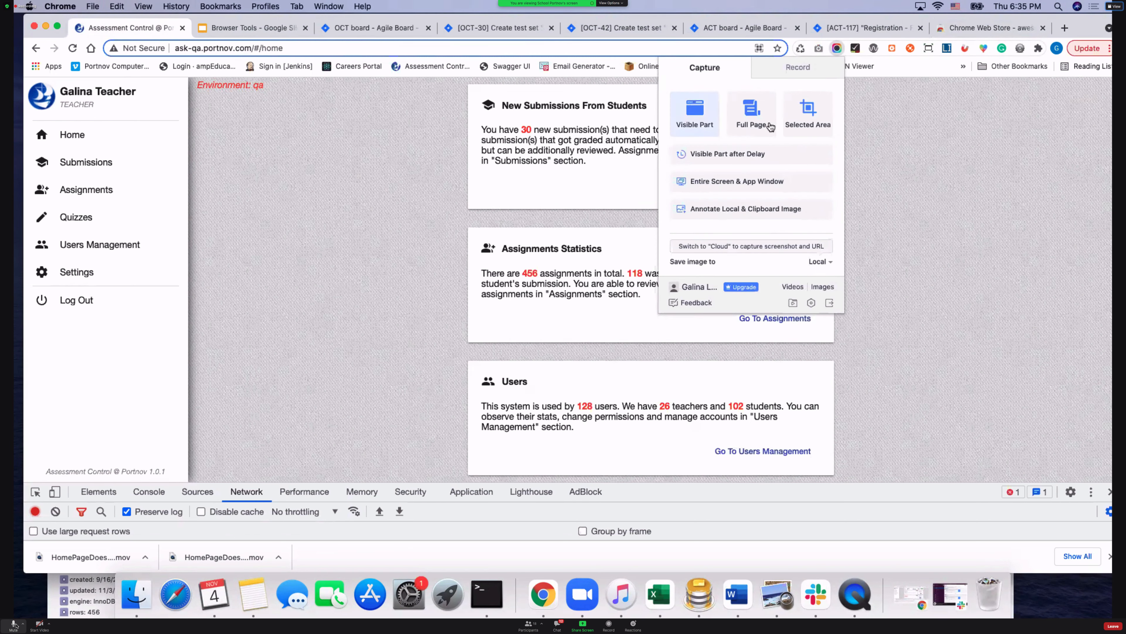
{"action": "left_click", "coordinate": [809, 107]}
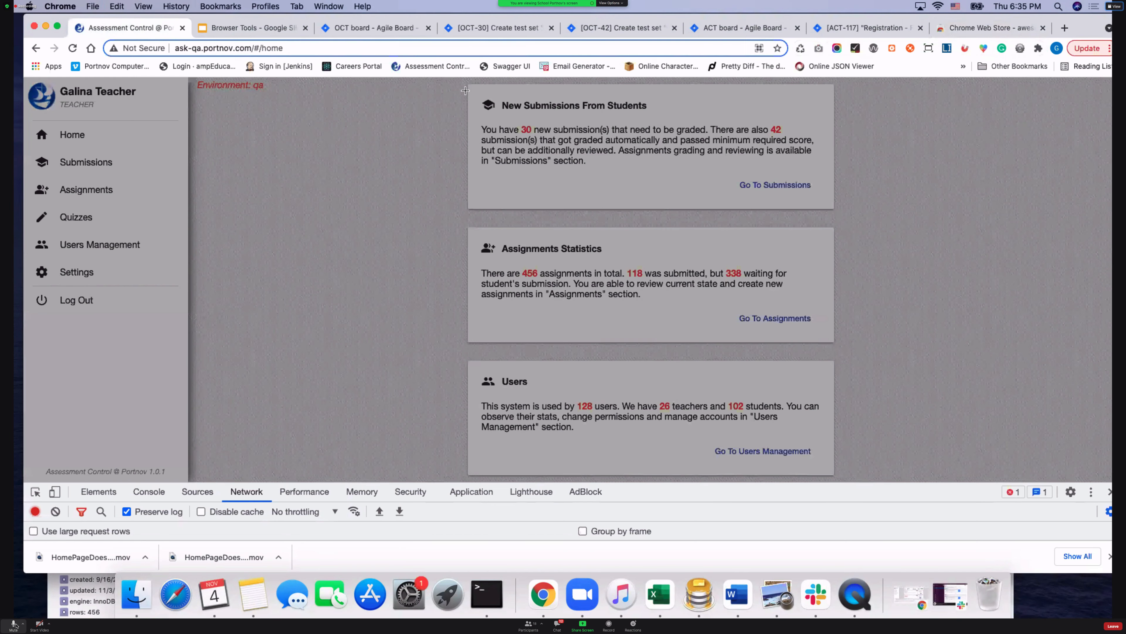
{"action": "left_click_drag", "start_coordinate": [462, 82], "coordinate": [891, 221]}
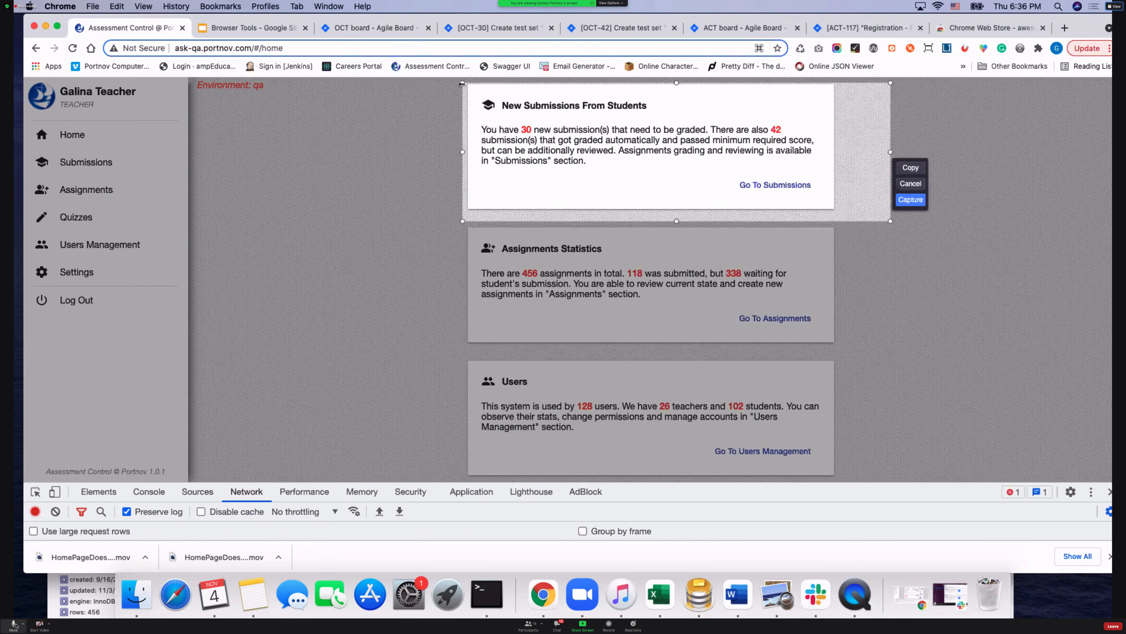
{"action": "left_click_drag", "start_coordinate": [462, 83], "coordinate": [341, 79]}
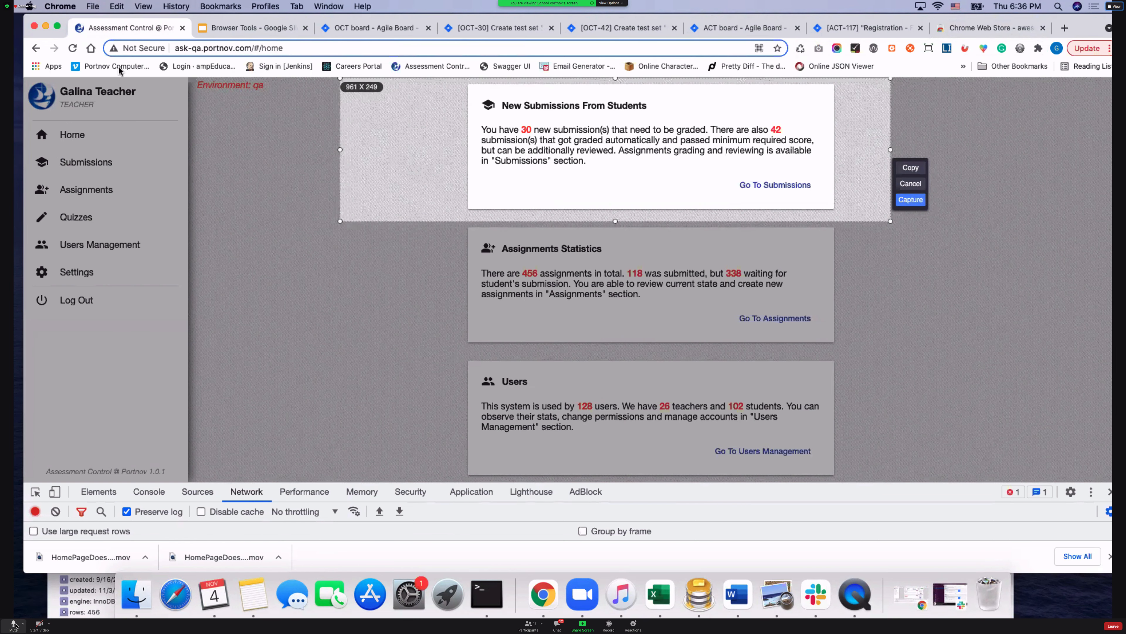
{"action": "left_click", "coordinate": [358, 66]}
{"action": "left_click", "coordinate": [992, 28]}
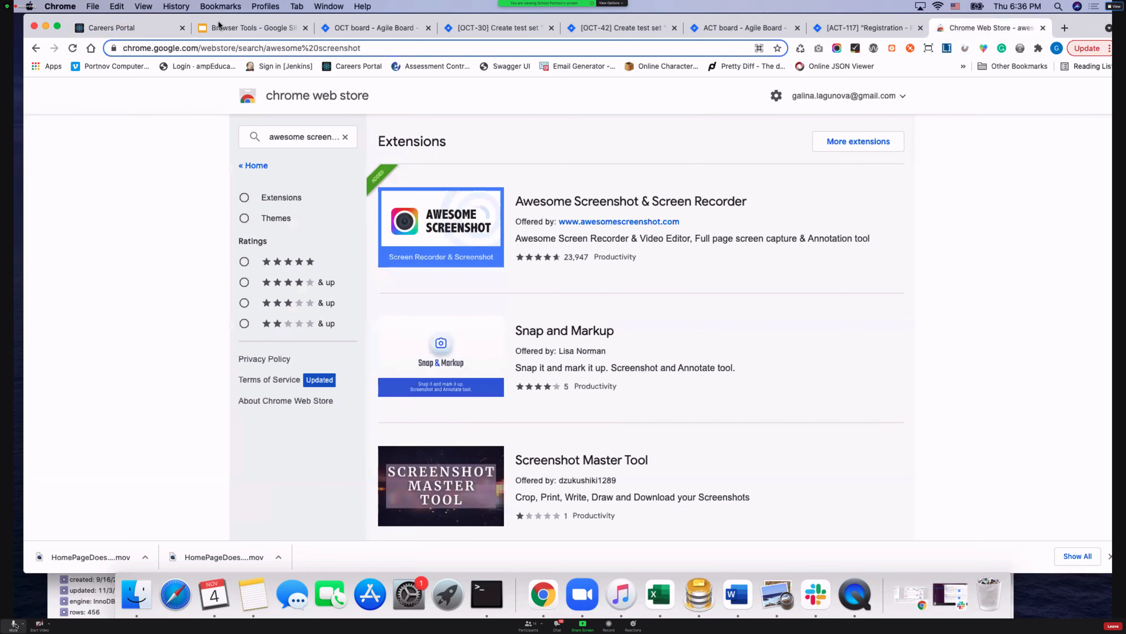
{"action": "left_click", "coordinate": [129, 28]}
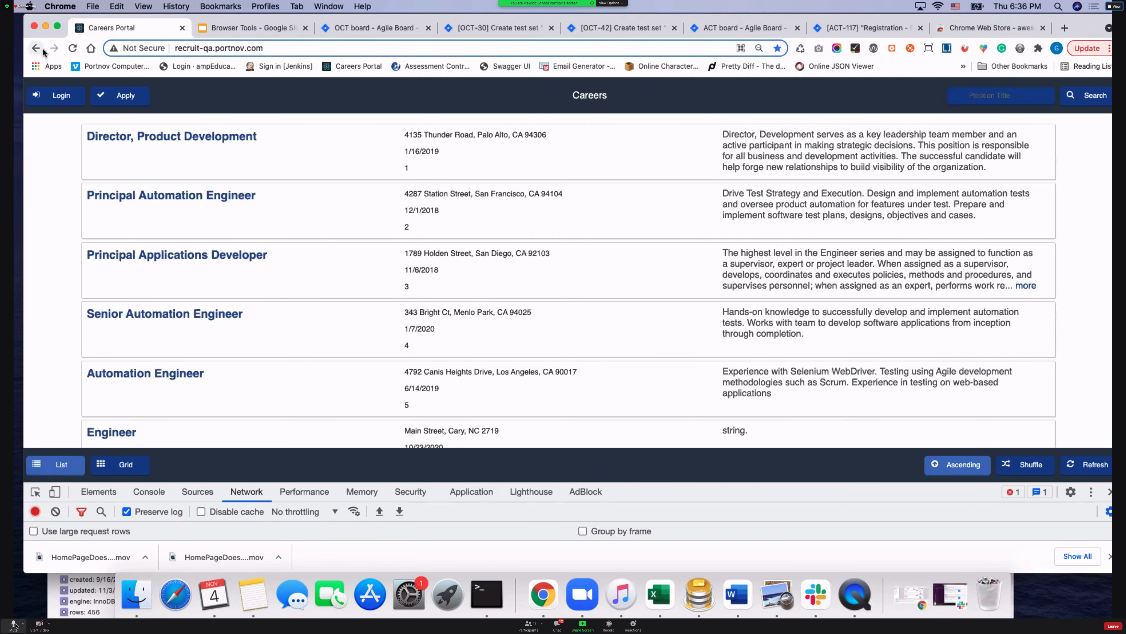
{"action": "left_click", "coordinate": [37, 50]}
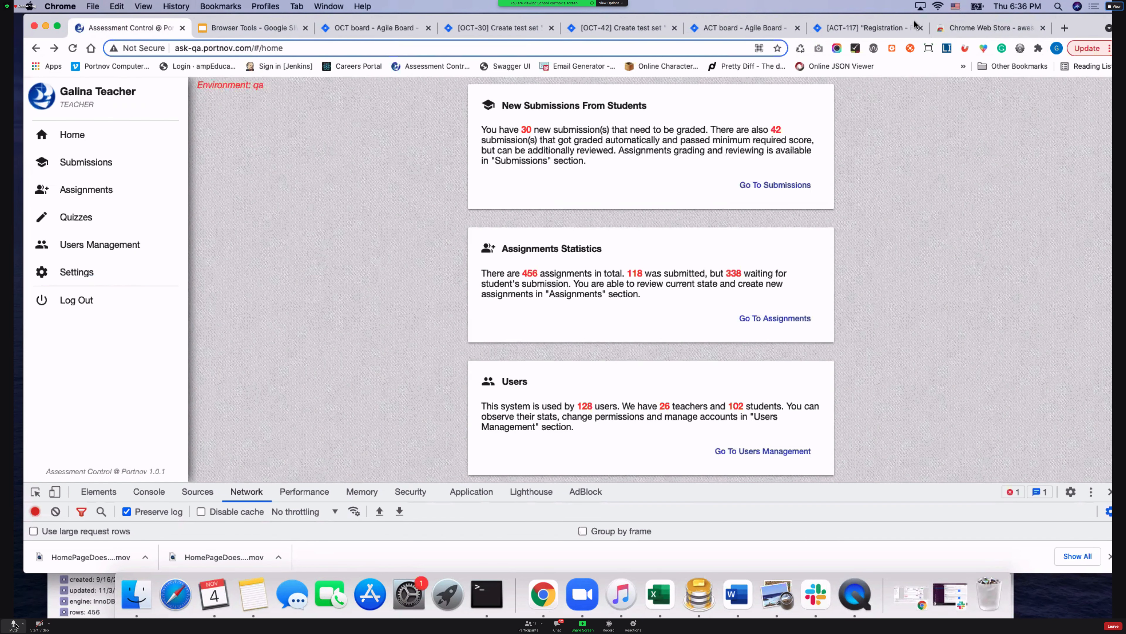
Step: Start a selected-area capture of the Assessment Control home page and extend its area over the menu and all cards, about 1713 x 686
{"action": "left_click", "coordinate": [837, 49]}
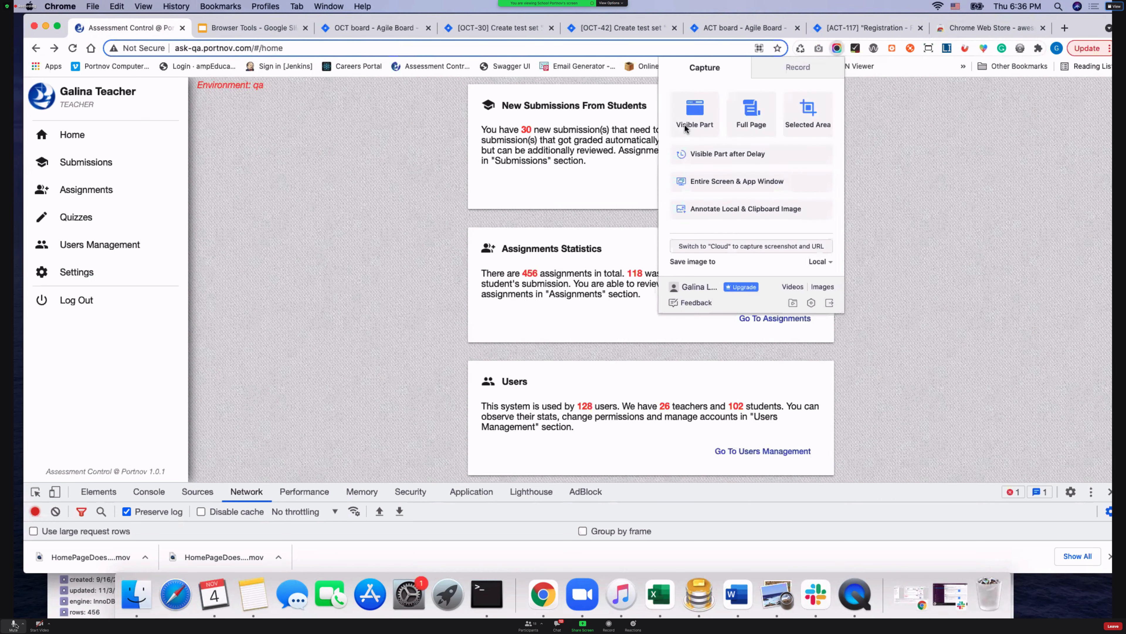
{"action": "left_click", "coordinate": [817, 113]}
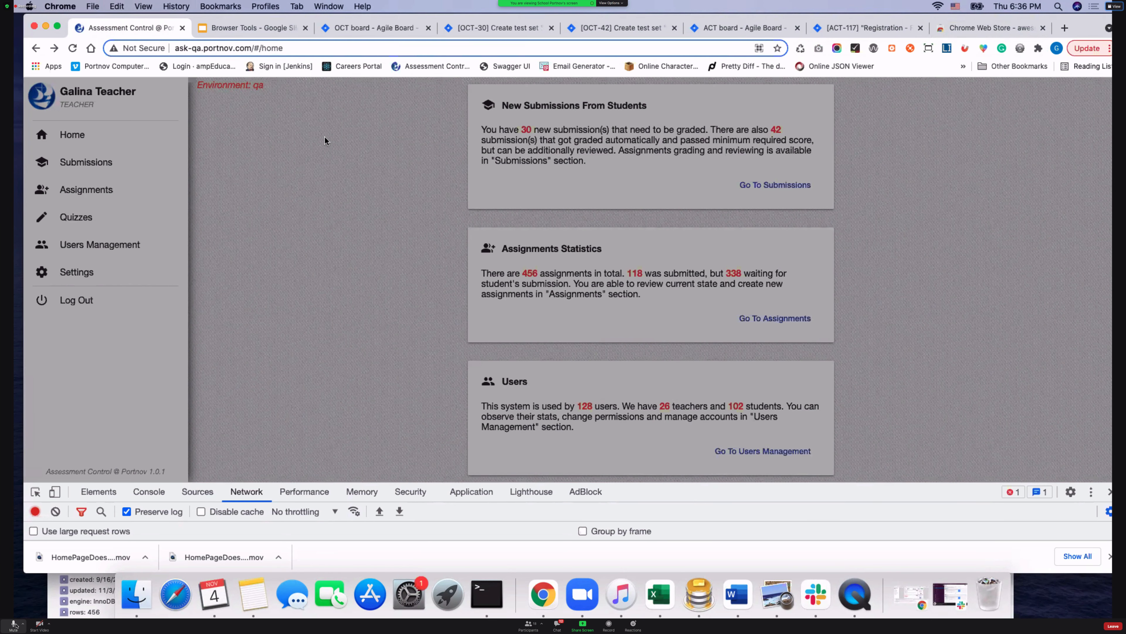
{"action": "left_click_drag", "start_coordinate": [109, 82], "coordinate": [1054, 481]}
{"action": "left_click", "coordinate": [522, 389]}
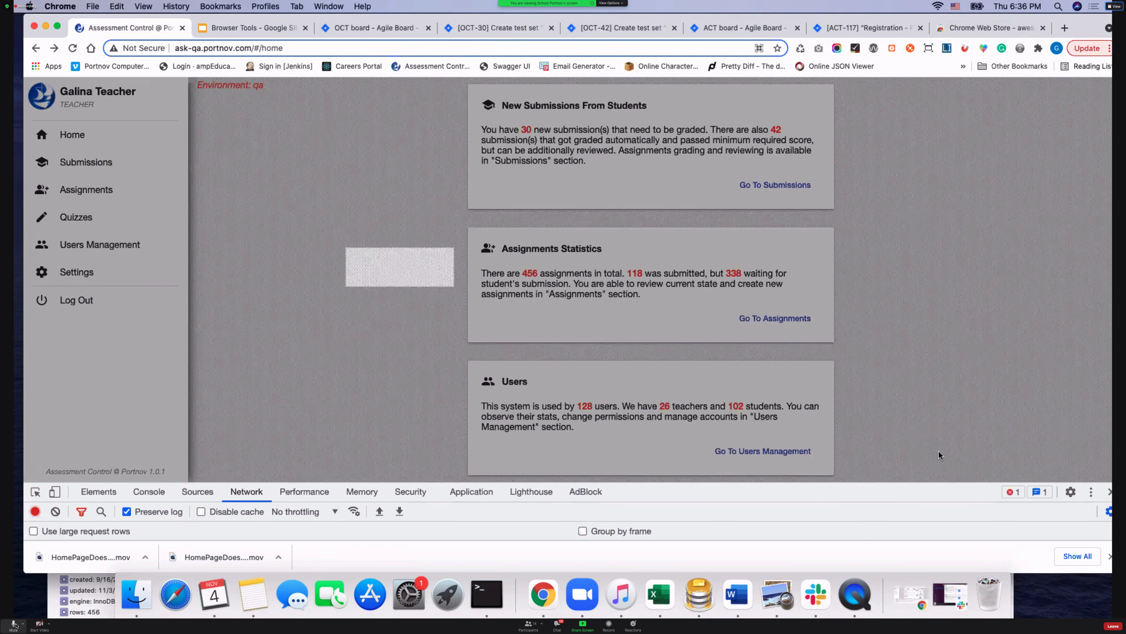
{"action": "left_click_drag", "start_coordinate": [346, 248], "coordinate": [1011, 473]}
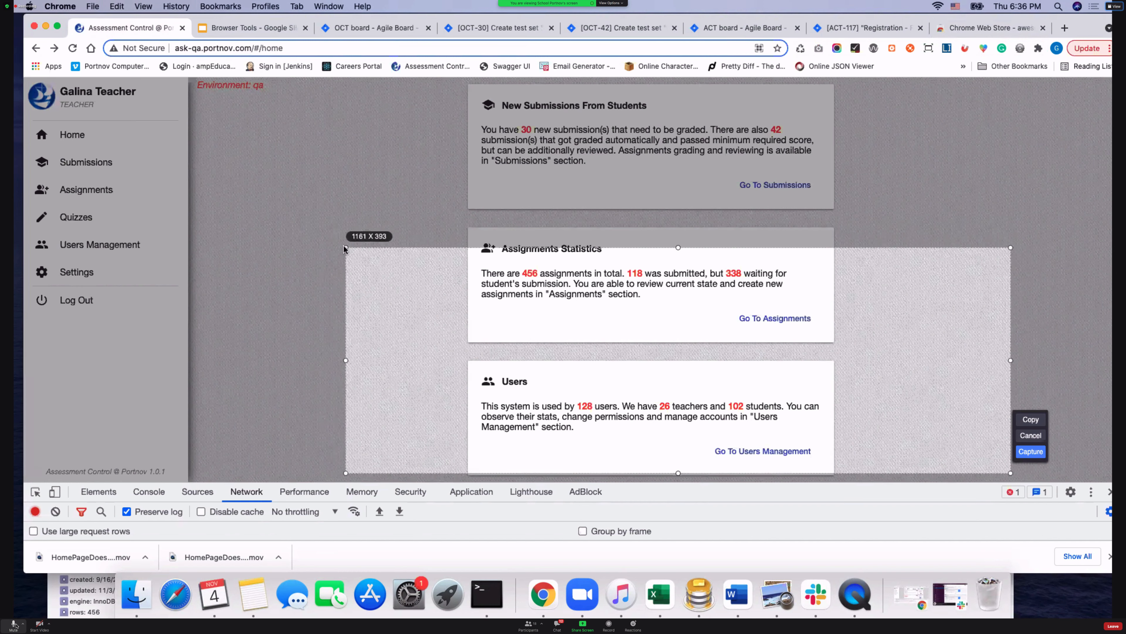
{"action": "left_click_drag", "start_coordinate": [345, 249], "coordinate": [29, 79]}
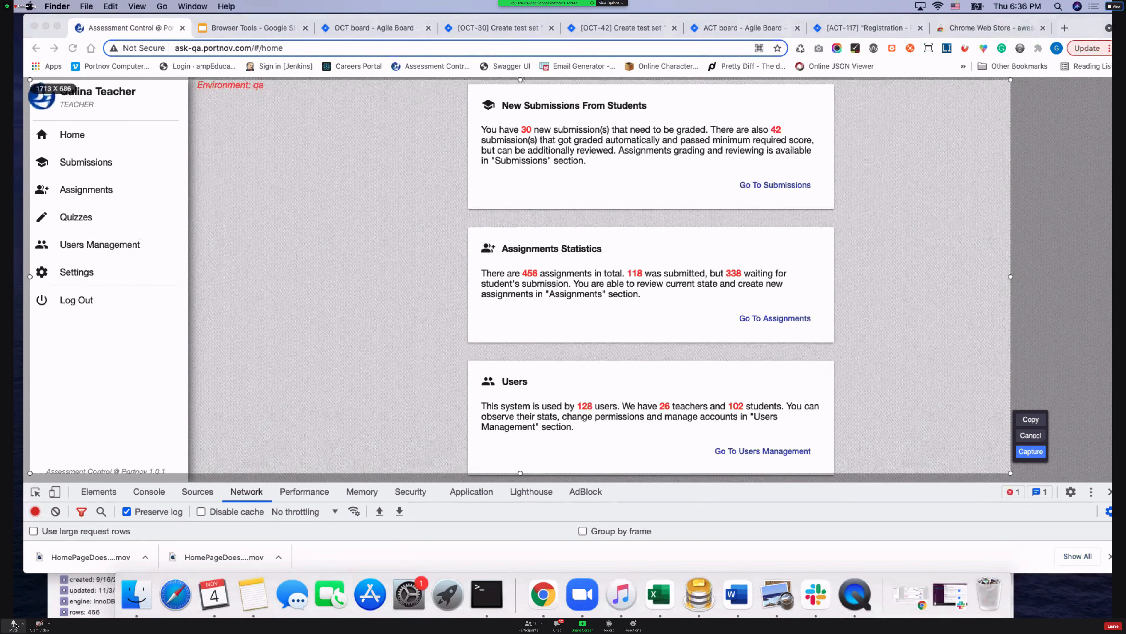
Step: Shrink the capture area from its corner, then enlarge it again over the page to about 1685 x 667
{"action": "left_click_drag", "start_coordinate": [290, 61], "coordinate": [38, 40]}
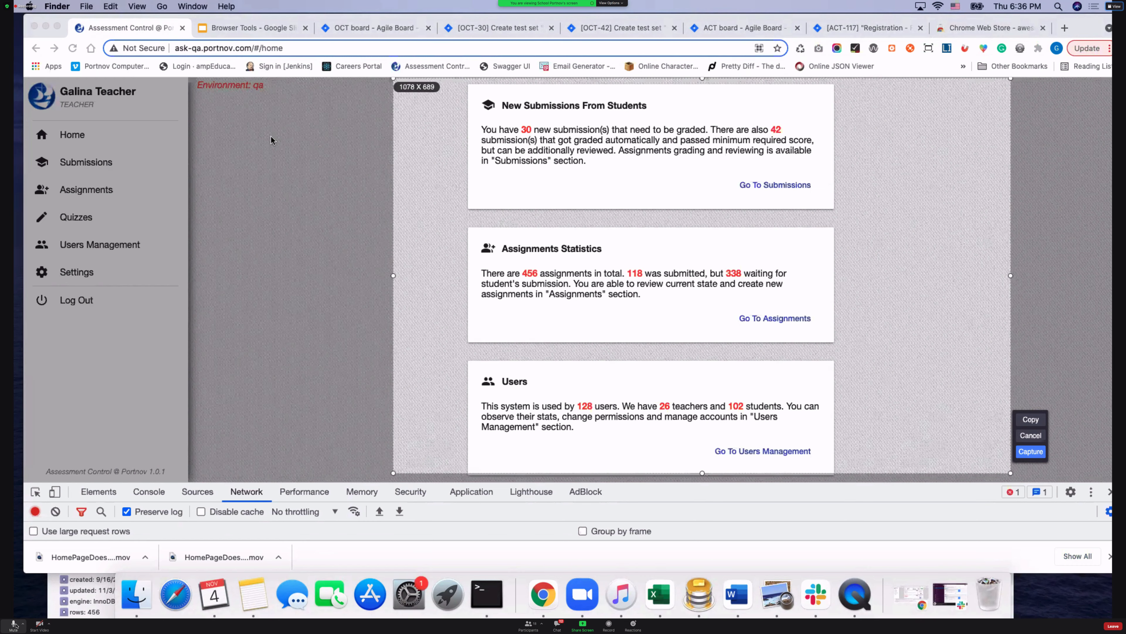
{"action": "left_click_drag", "start_coordinate": [646, 617], "coordinate": [1034, 440]}
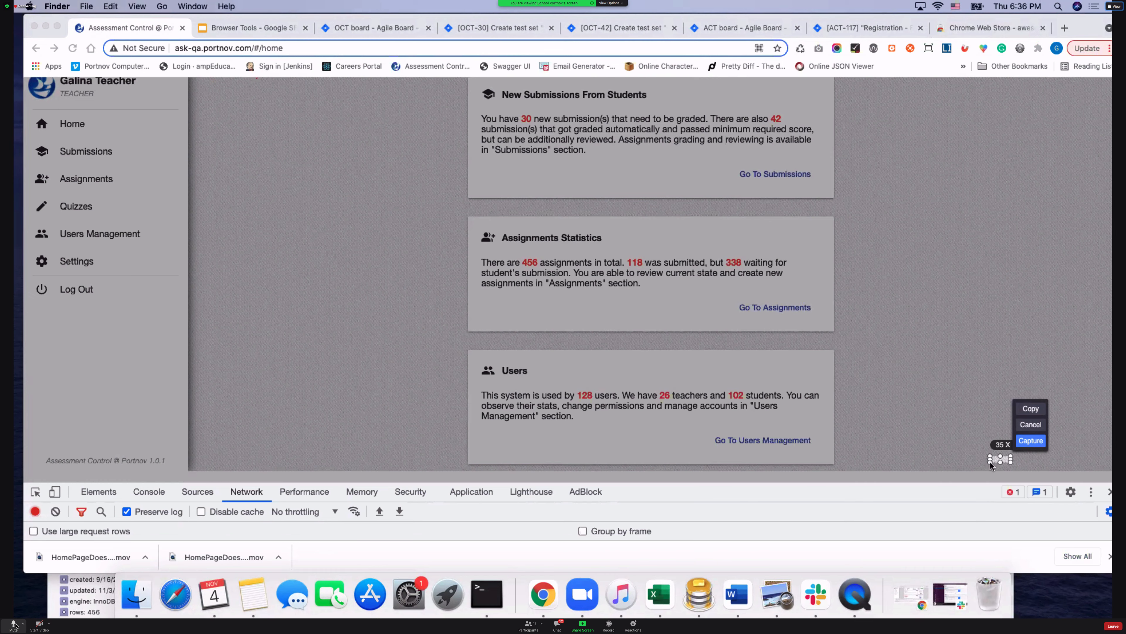
{"action": "left_click_drag", "start_coordinate": [991, 457], "coordinate": [43, 78]}
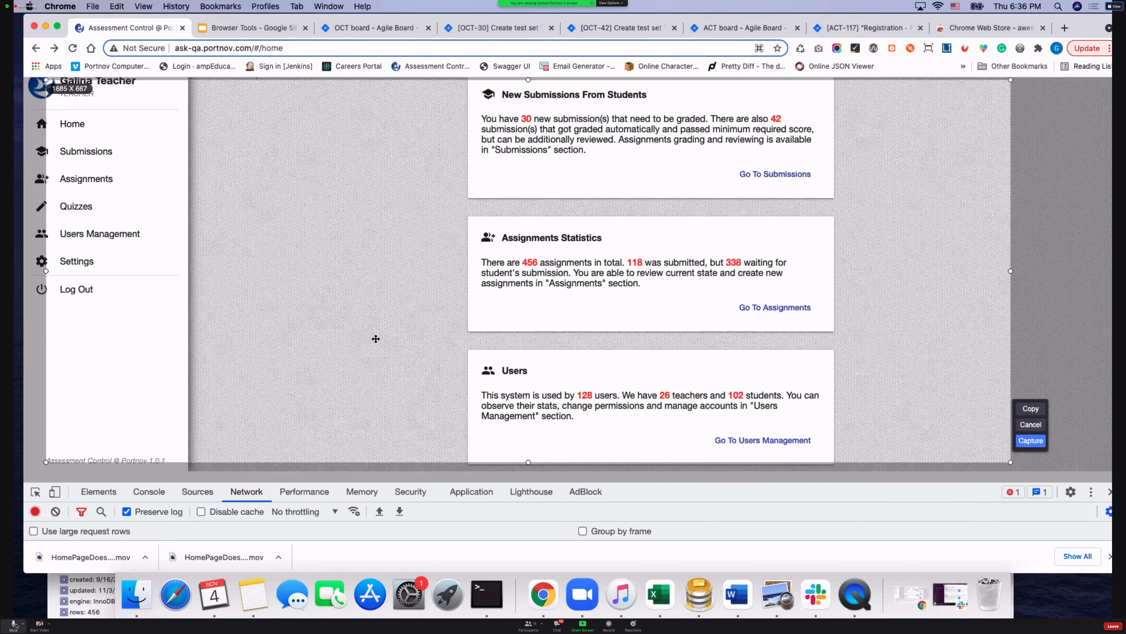
Step: Capture the selected area and annotate the New Submissions From Students card with a freehand underline and small purple rectangles
{"action": "left_click", "coordinate": [1018, 438]}
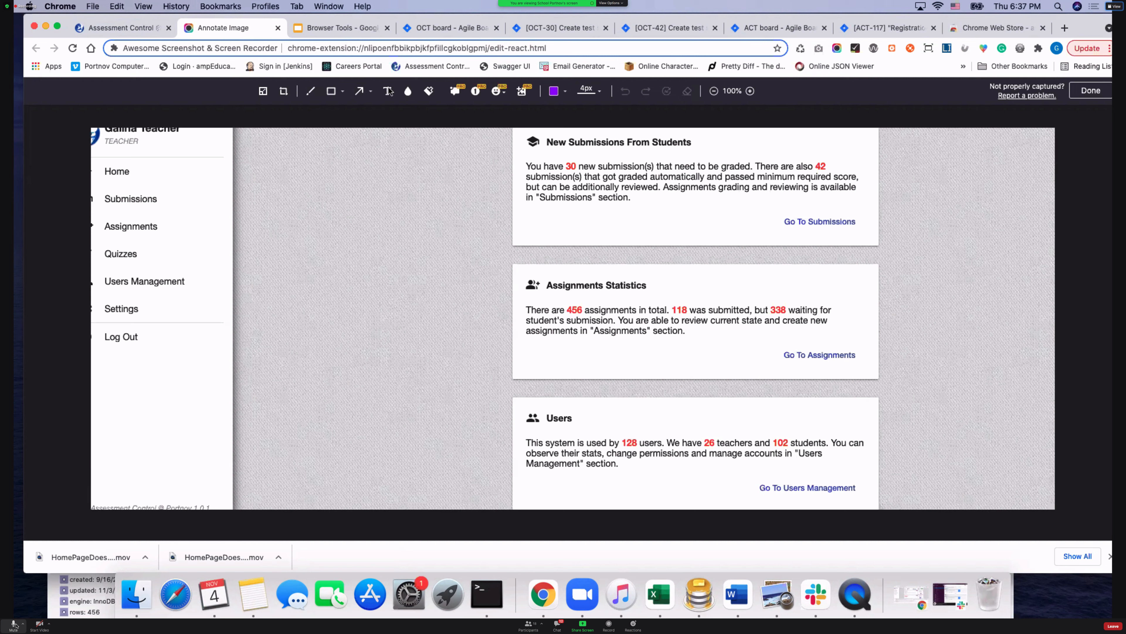
{"action": "left_click", "coordinate": [317, 91]}
{"action": "left_click_drag", "start_coordinate": [524, 152], "coordinate": [797, 149]}
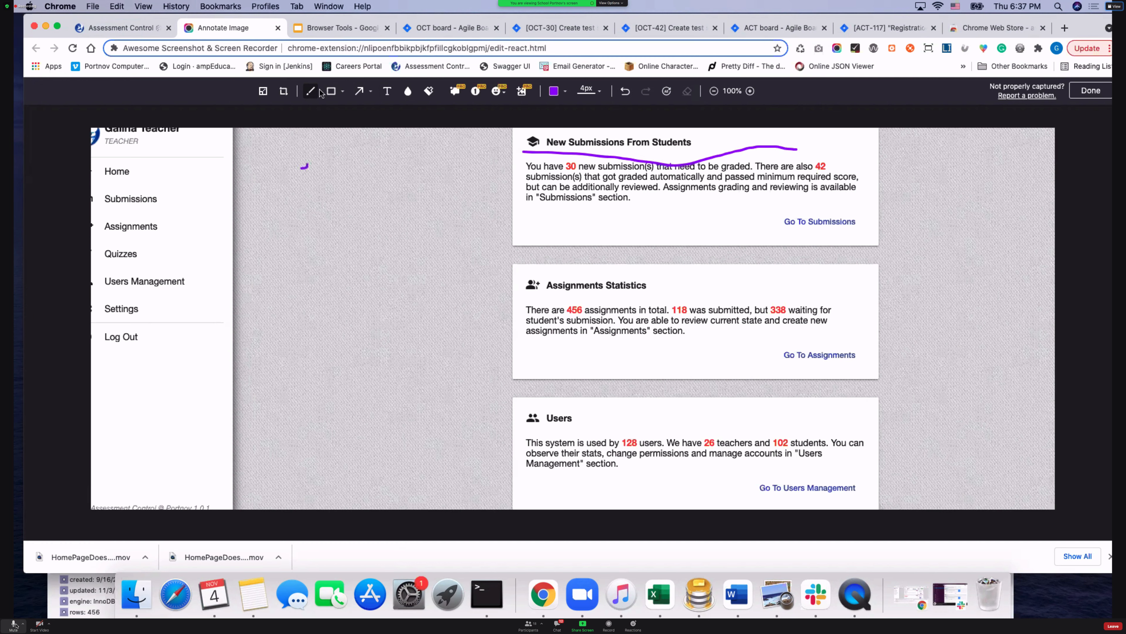
{"action": "left_click", "coordinate": [331, 91]}
{"action": "mouse_move", "coordinate": [517, 169]}
{"action": "left_mouse_down"}
{"action": "mouse_move", "coordinate": [594, 186]}
{"action": "mouse_move", "coordinate": [596, 161]}
{"action": "mouse_move", "coordinate": [582, 162]}
{"action": "mouse_move", "coordinate": [584, 175]}
{"action": "mouse_move", "coordinate": [583, 156]}
{"action": "mouse_move", "coordinate": [585, 173]}
{"action": "mouse_move", "coordinate": [586, 158]}
{"action": "mouse_move", "coordinate": [527, 177]}
{"action": "mouse_move", "coordinate": [519, 163]}
{"action": "left_mouse_up"}
{"action": "left_click", "coordinate": [584, 168]}
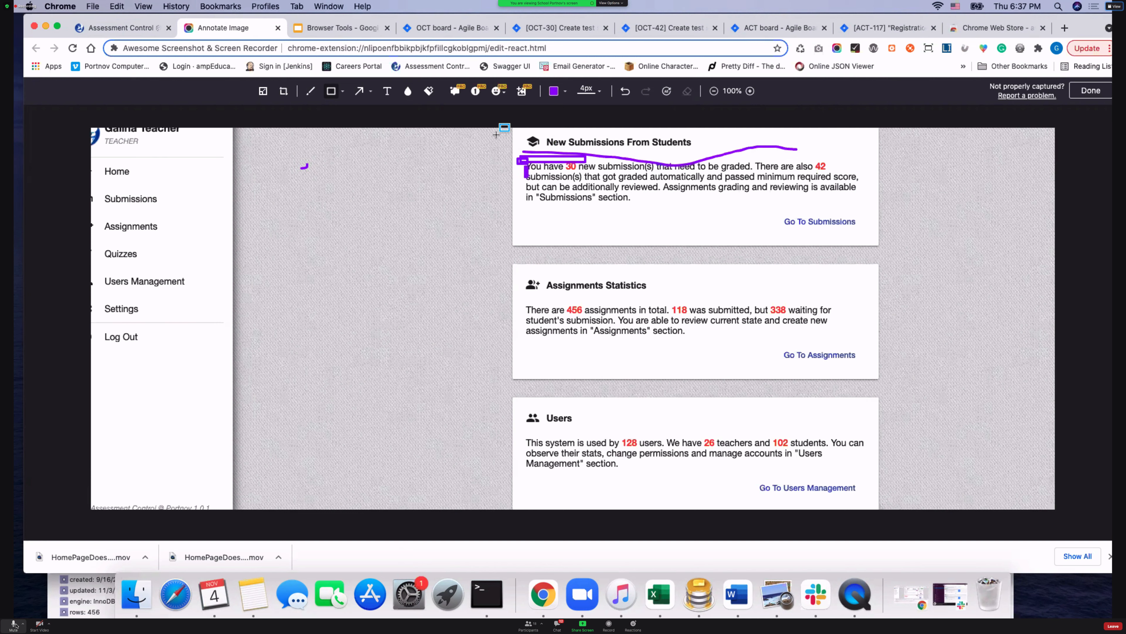
Step: Add the text "ghghghghg" on the screenshot beside the New Submissions From Students card
{"action": "left_click", "coordinate": [387, 91]}
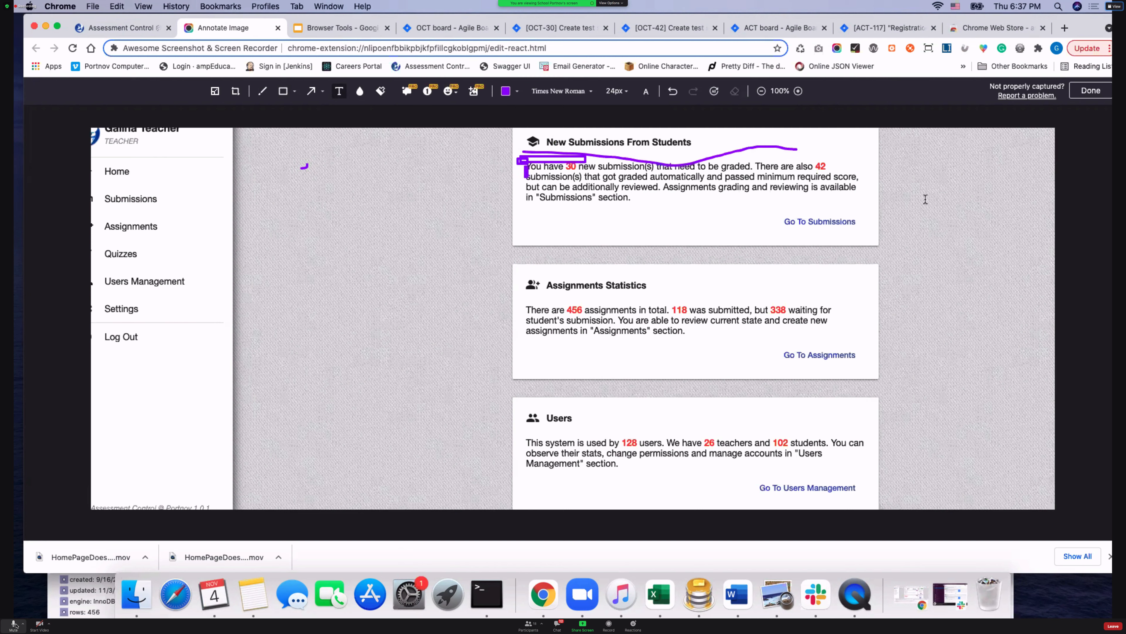
{"action": "left_click", "coordinate": [904, 186]}
{"action": "type", "text": "ghghghghg"}
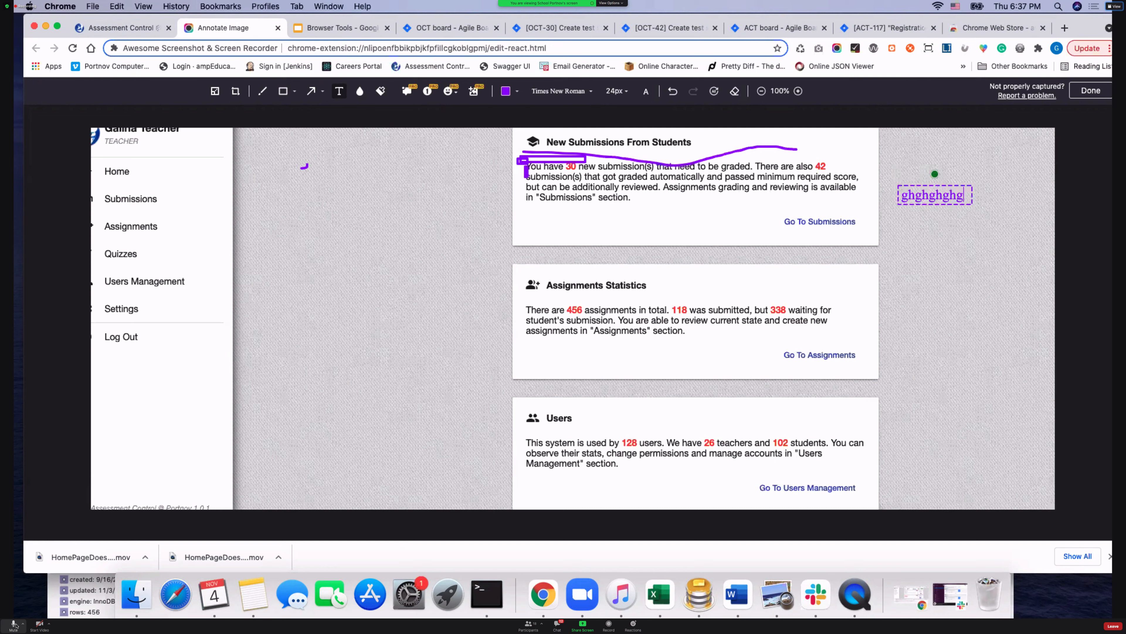
Step: Format the text annotation in red with the Craft Girls font at 36px and finish annotating the screenshot
{"action": "left_click_drag", "start_coordinate": [967, 194], "coordinate": [898, 196]}
{"action": "left_click", "coordinate": [507, 93]}
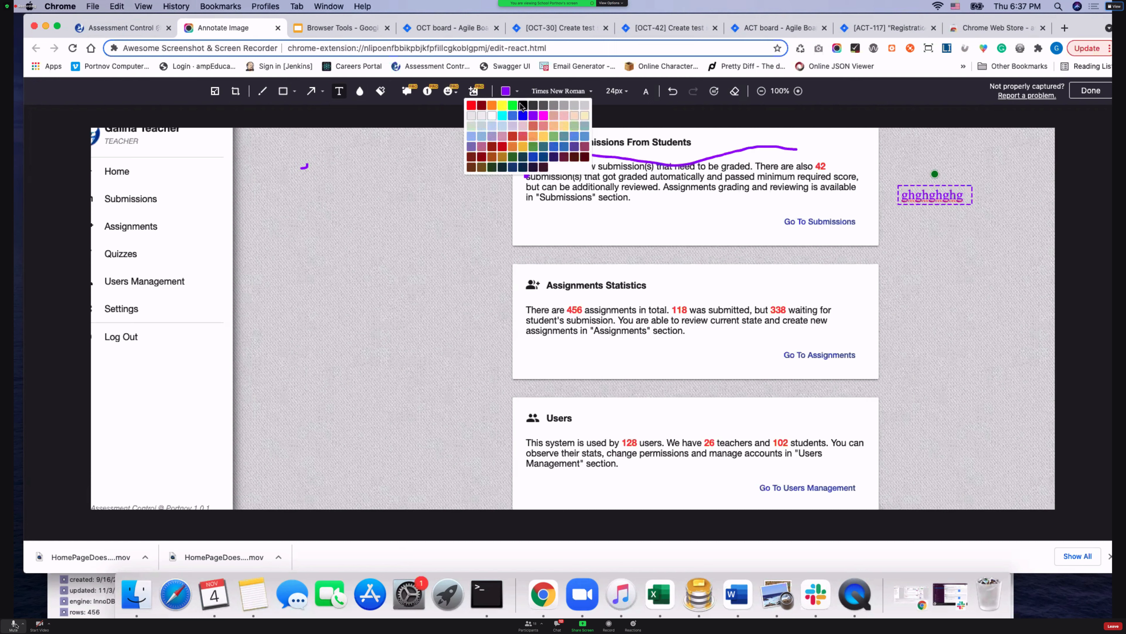
{"action": "left_click", "coordinate": [471, 105]}
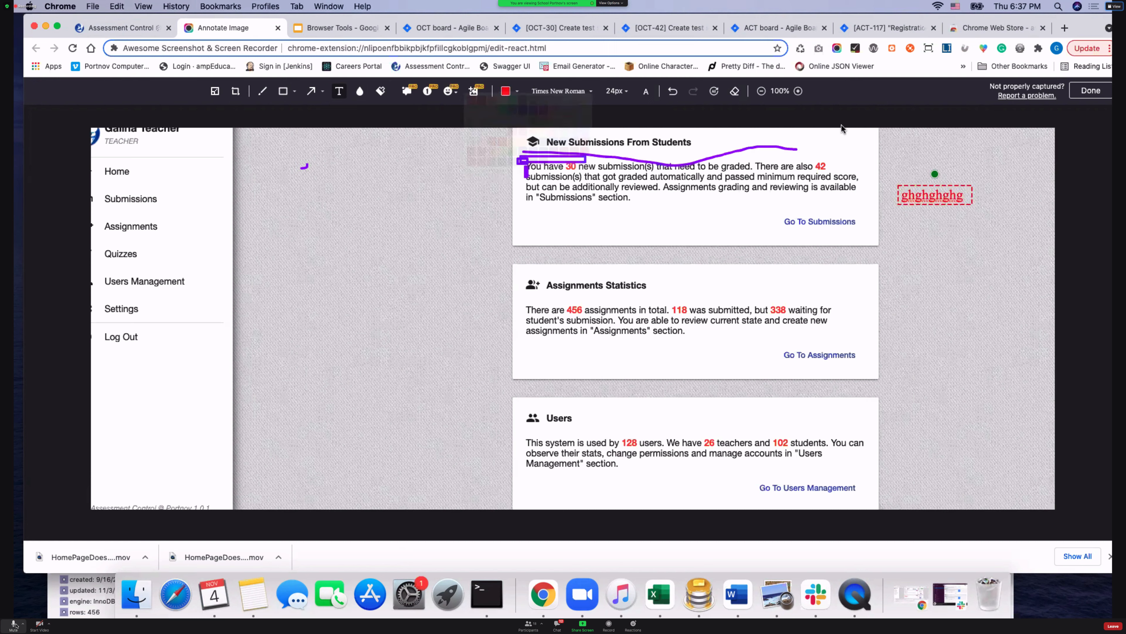
{"action": "left_click", "coordinate": [597, 92]}
{"action": "left_click", "coordinate": [561, 140]}
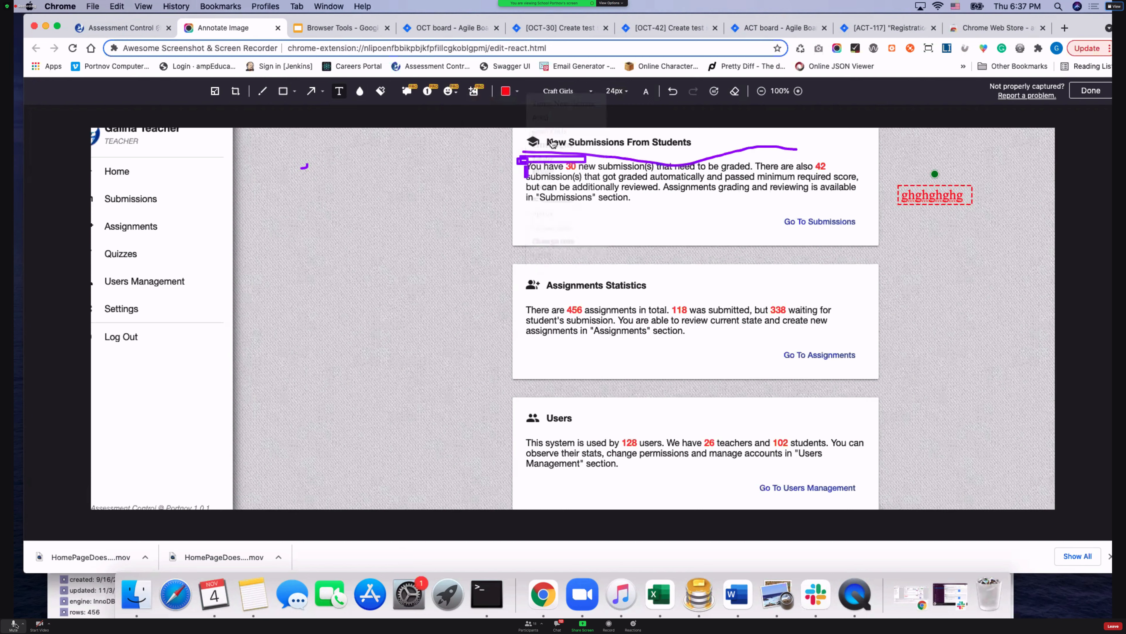
{"action": "left_click", "coordinate": [623, 97]}
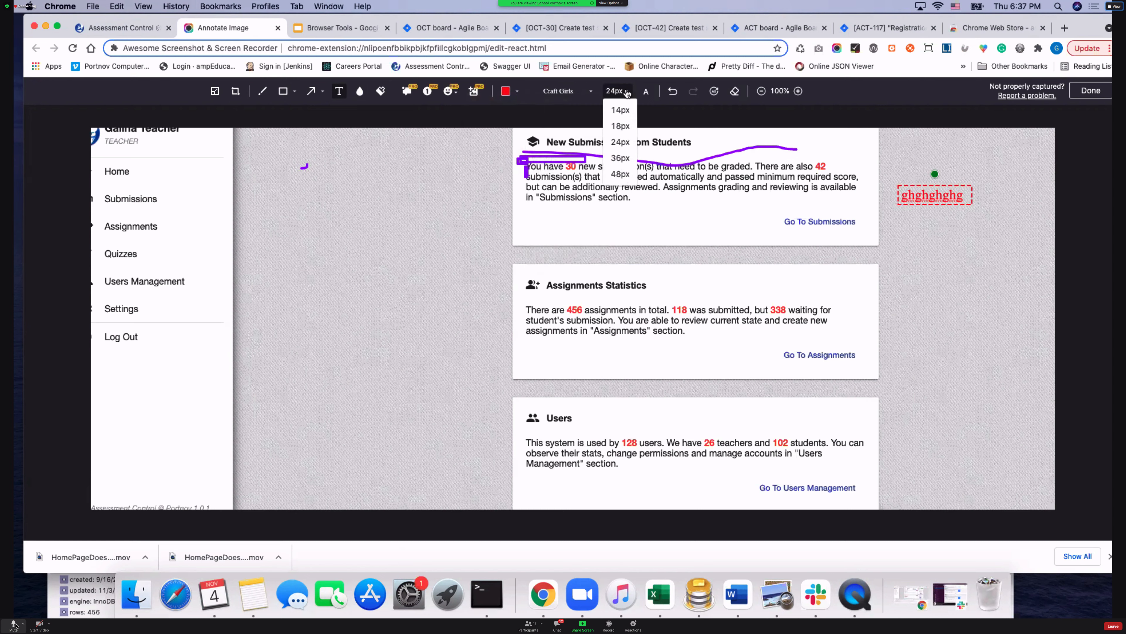
{"action": "left_click", "coordinate": [620, 158]}
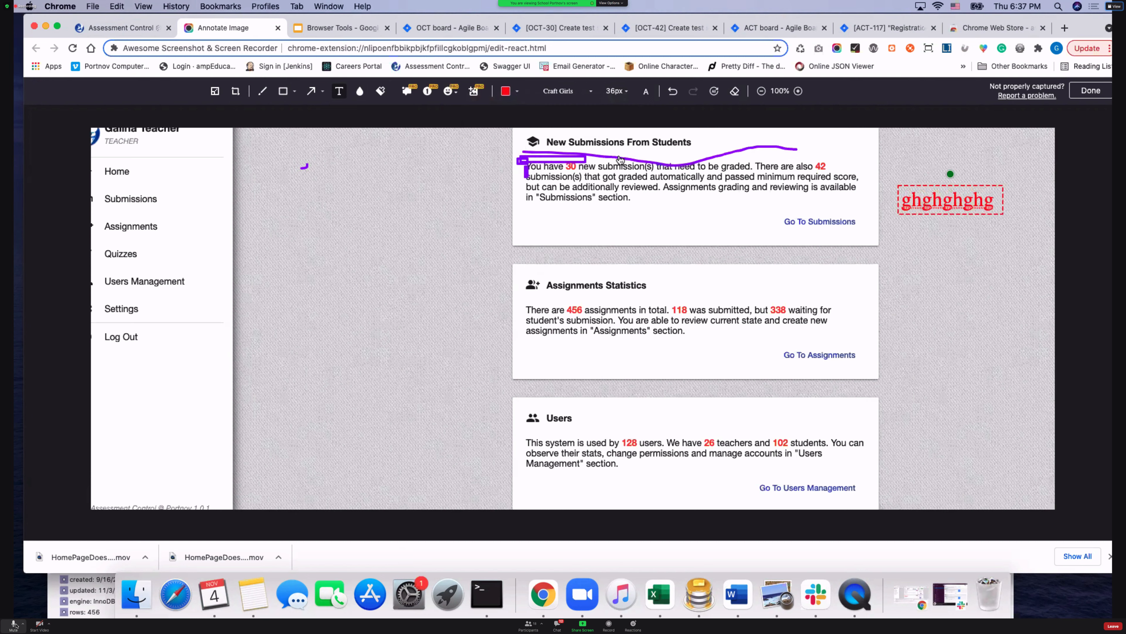
{"action": "left_click", "coordinate": [1090, 91]}
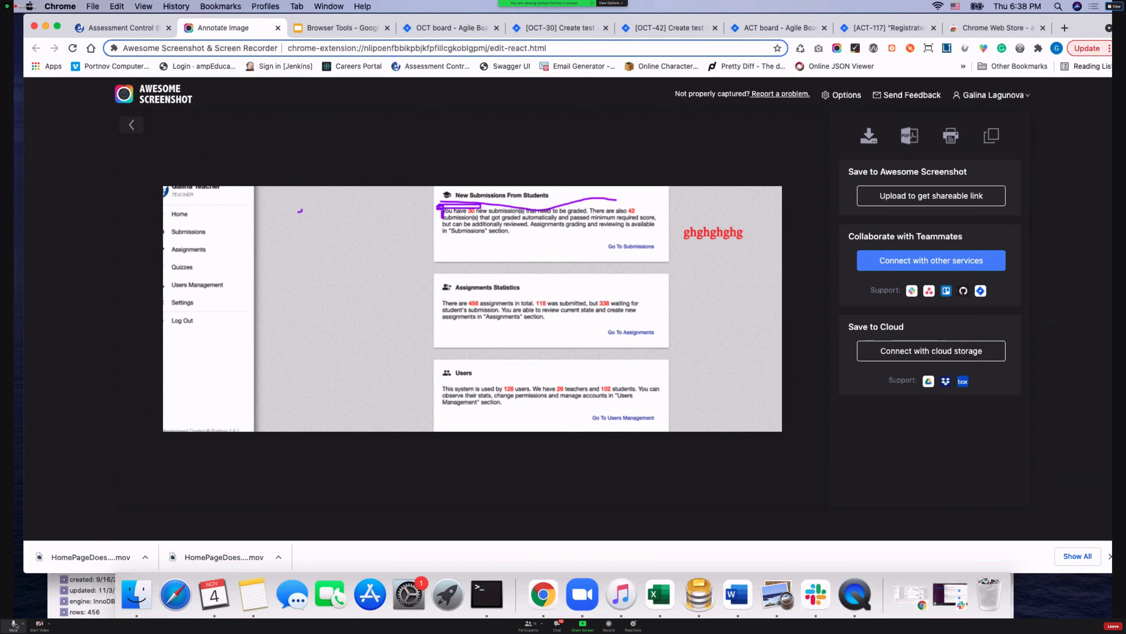
Step: Close the annotated screenshot page and show the GoFullPage slide of the Browser Tools presentation
{"action": "left_click", "coordinate": [310, 28]}
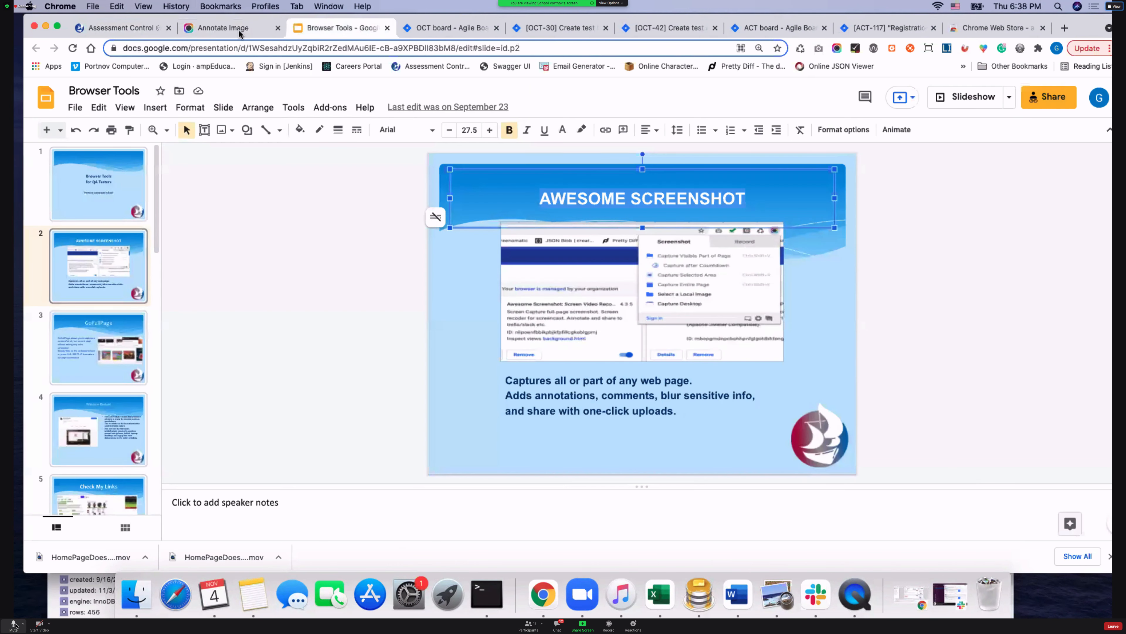
{"action": "left_click", "coordinate": [277, 28]}
{"action": "left_click", "coordinate": [89, 346]}
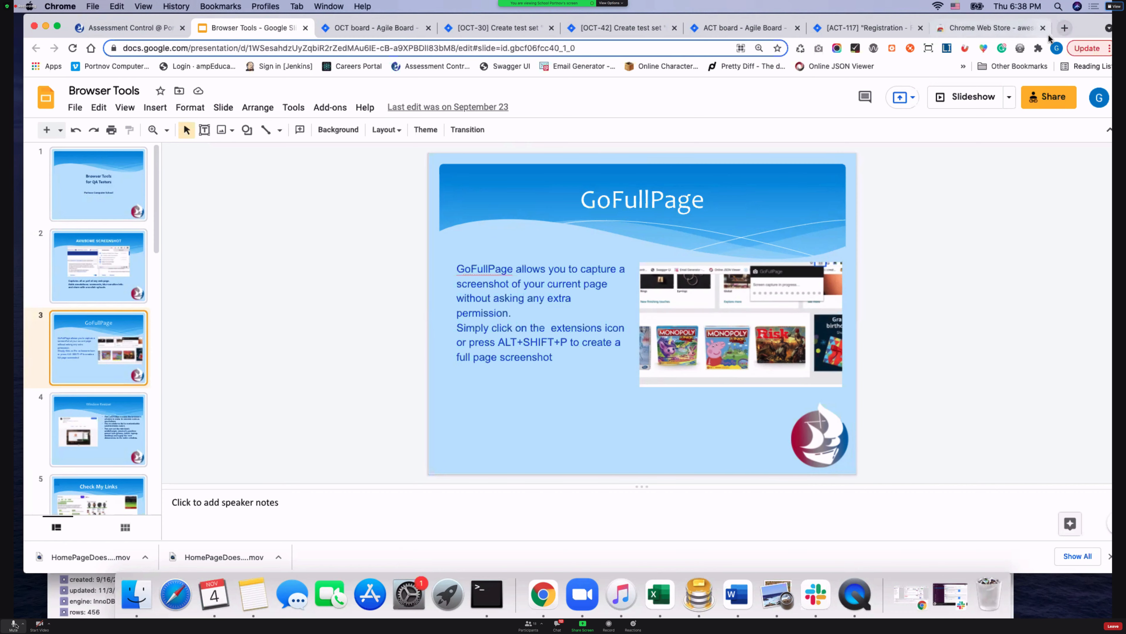
Step: Open Users Management in Assessment Control and capture the entire students list page with GoFullPage
{"action": "left_click", "coordinate": [1064, 28]}
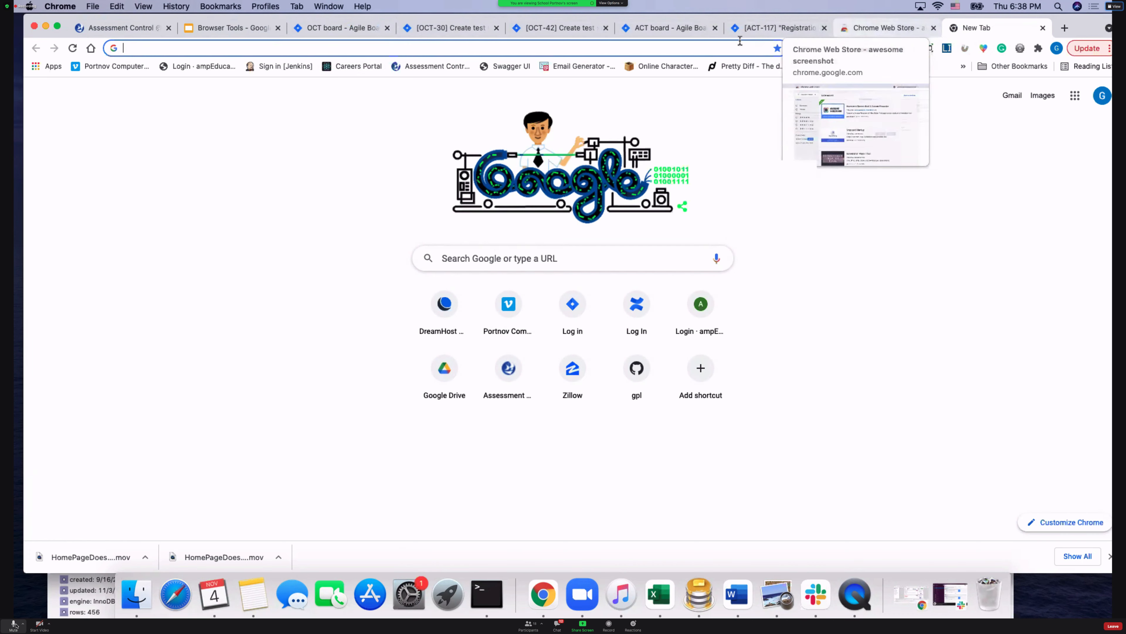
{"action": "left_click", "coordinate": [144, 29]}
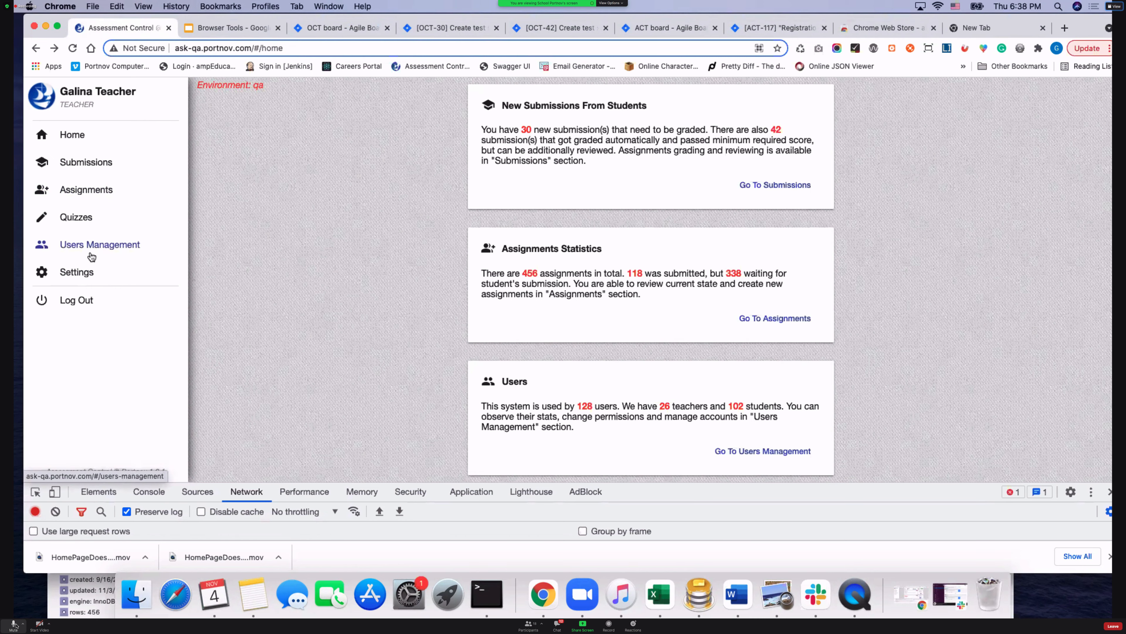
{"action": "left_click", "coordinate": [119, 243]}
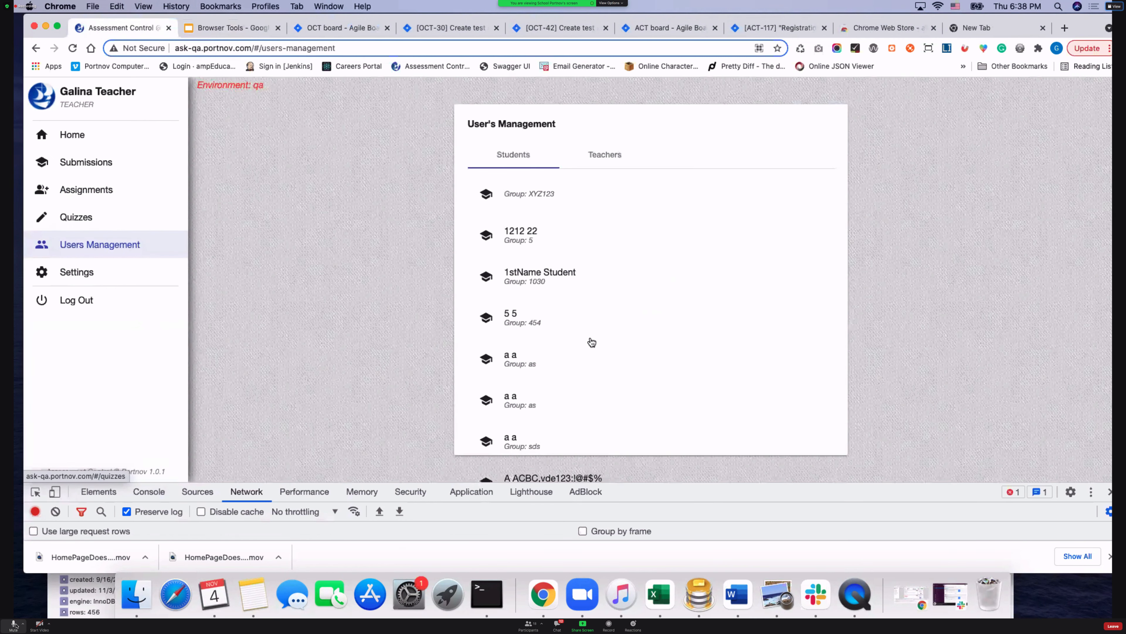
{"action": "scroll", "coordinate": [593, 337], "scroll_direction": "down", "scroll_amount": 20}
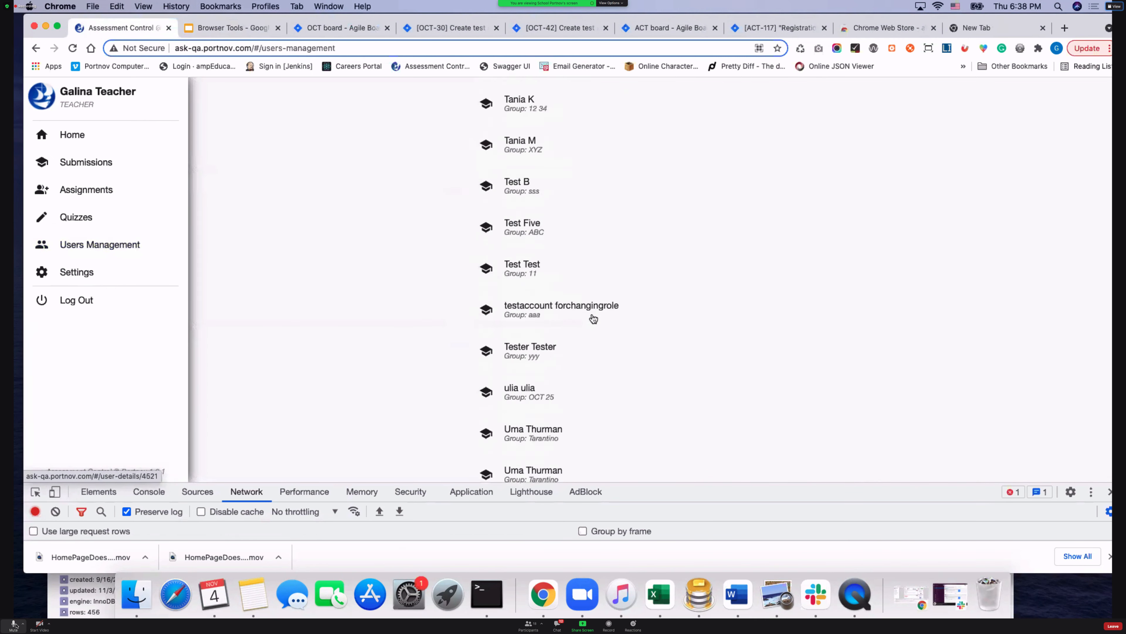
{"action": "scroll", "coordinate": [594, 311], "scroll_direction": "up", "scroll_amount": 20}
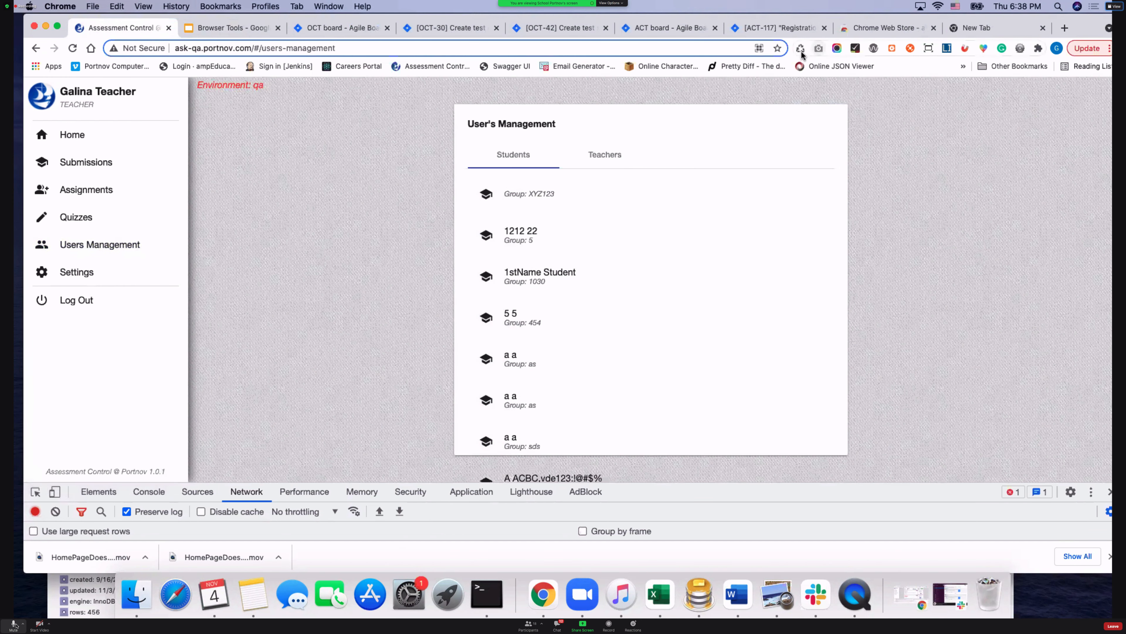
{"action": "left_click", "coordinate": [819, 49]}
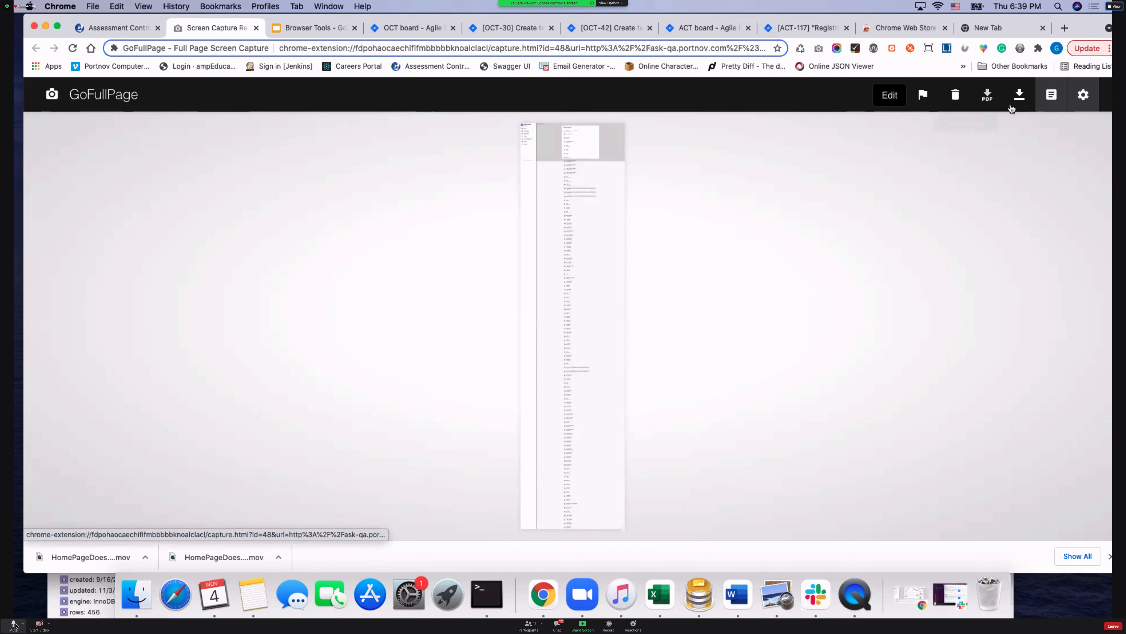
Step: Download the full-page capture as a PNG image, open the file, and move its window out of the way
{"action": "left_click", "coordinate": [1020, 96]}
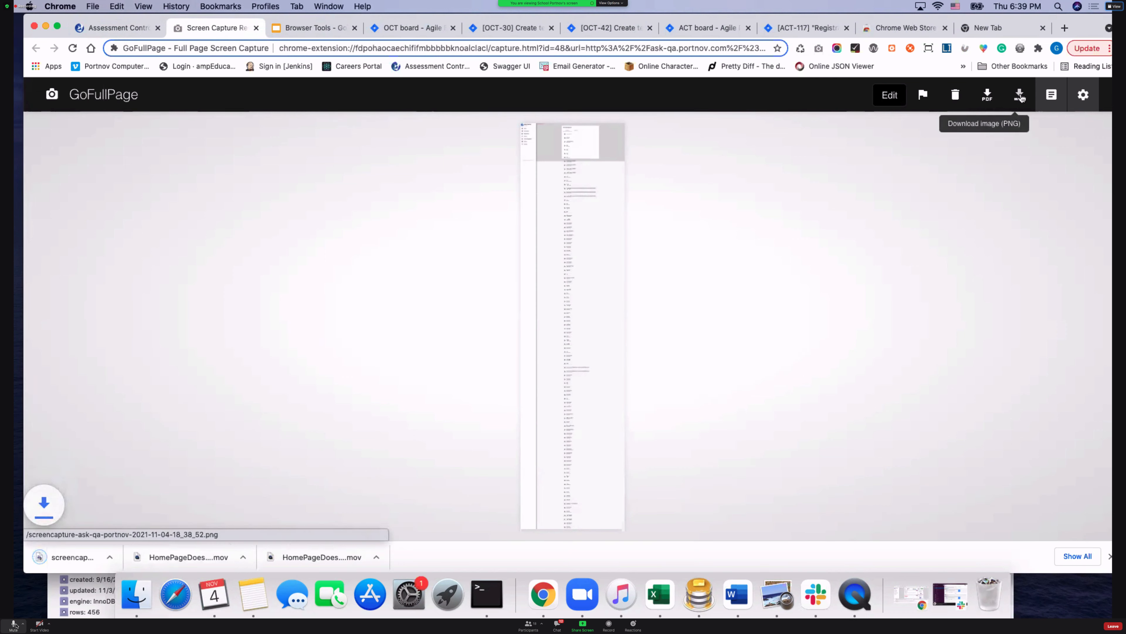
{"action": "left_click", "coordinate": [78, 567]}
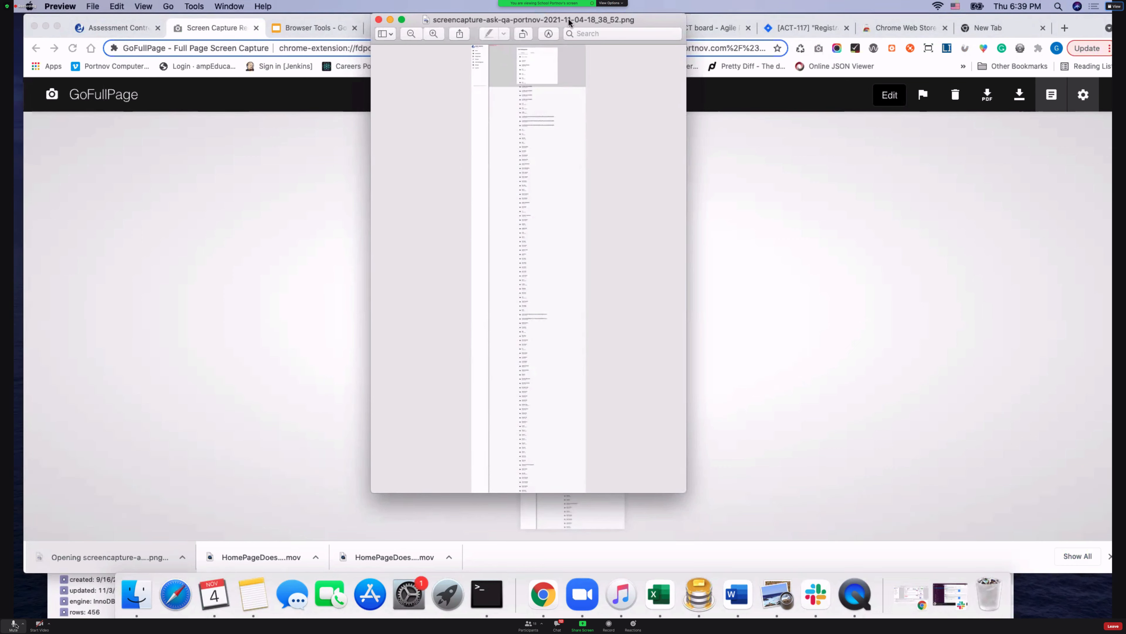
{"action": "left_click_drag", "start_coordinate": [657, 20], "coordinate": [15, 284]}
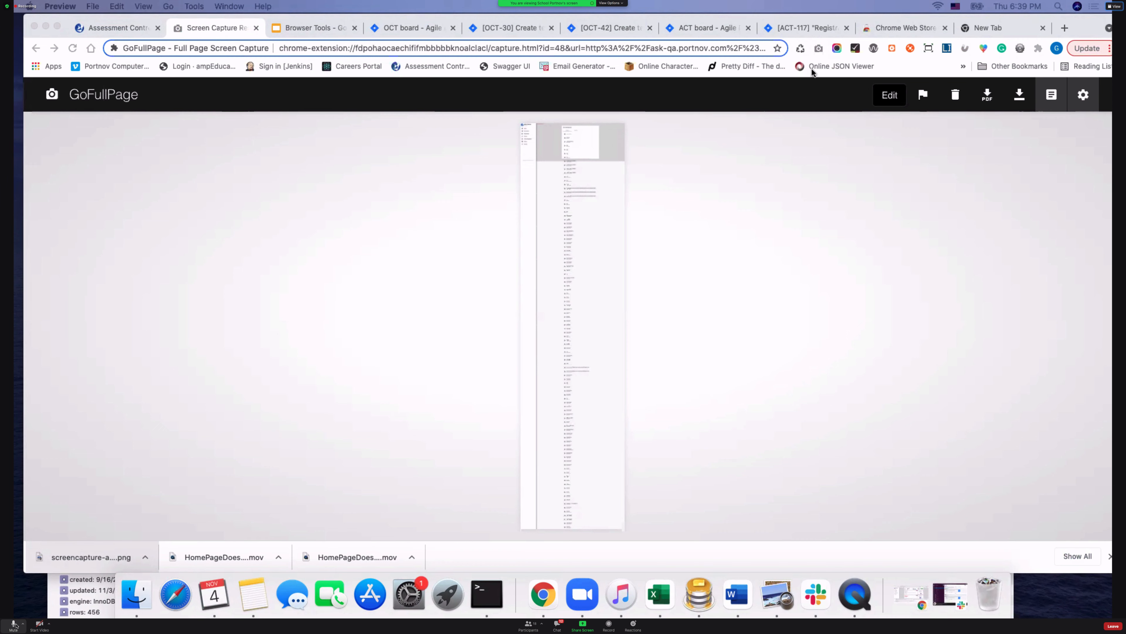
Step: Search the Chrome Web Store for "Go full page"
{"action": "left_click", "coordinate": [904, 28]}
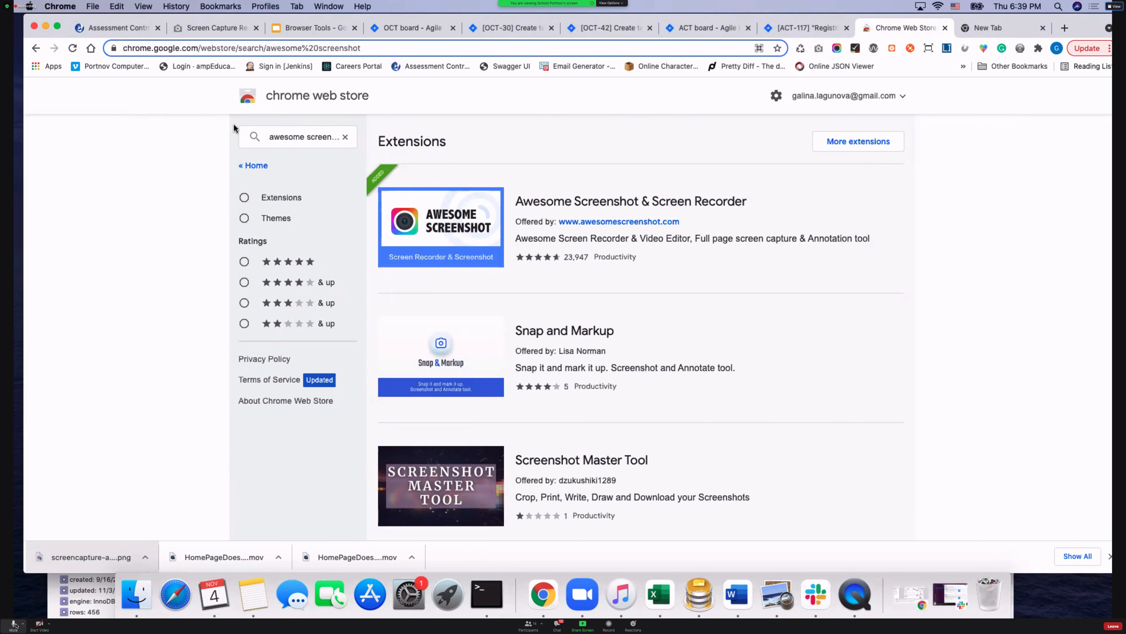
{"action": "left_click", "coordinate": [290, 137]}
{"action": "type", "text": "Go"}
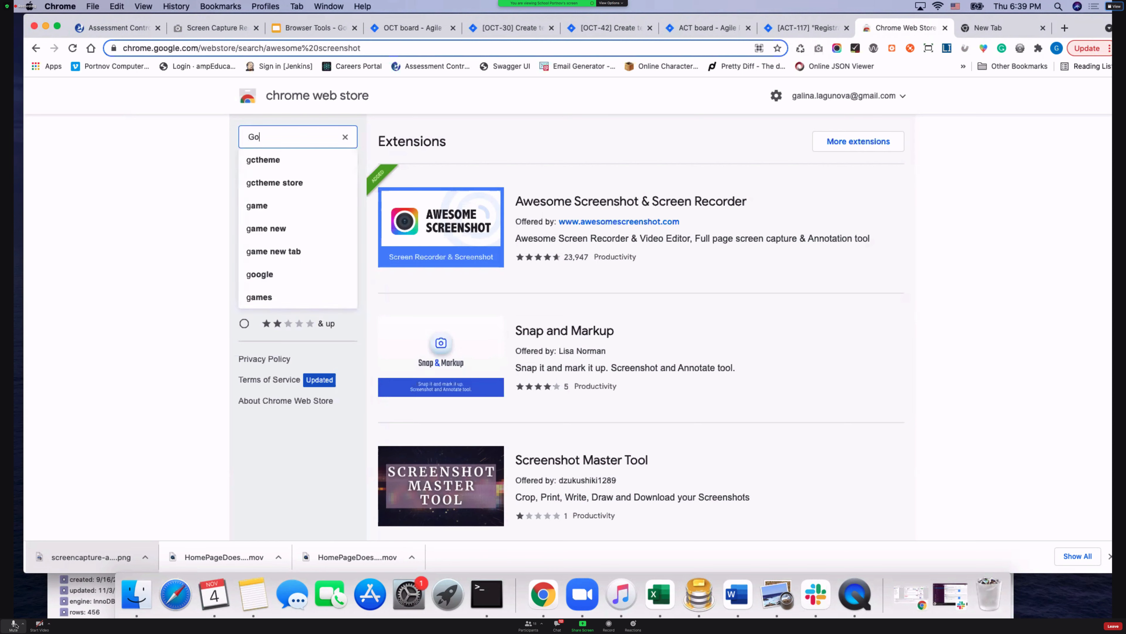
{"action": "type", "text": " full"}
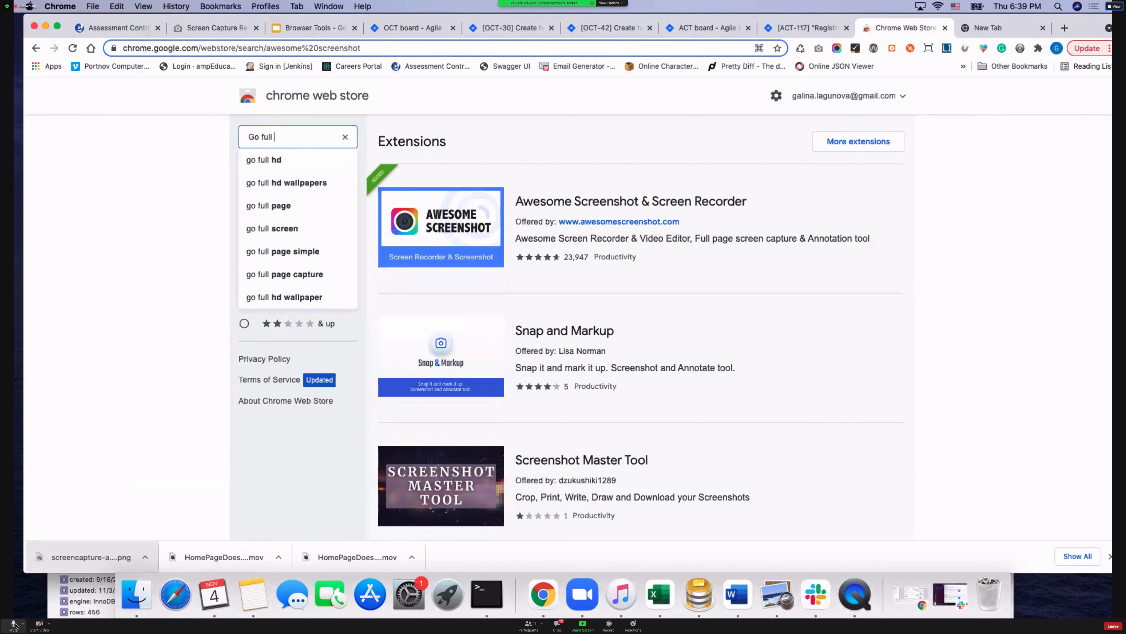
{"action": "type", "text": " page"}
{"action": "key", "text": "Return"}
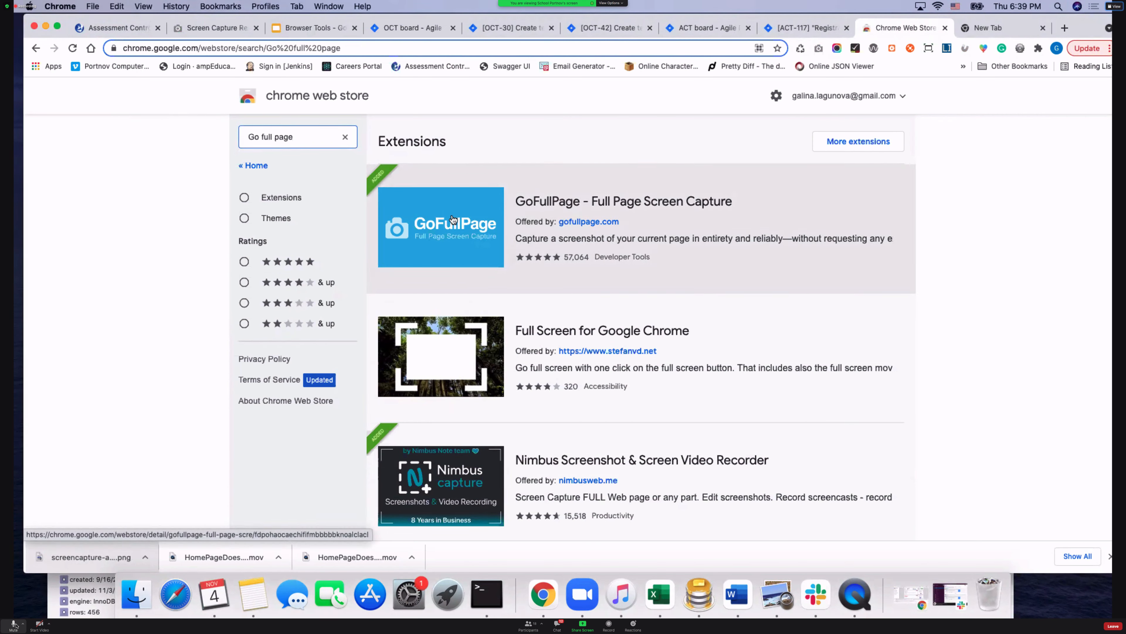
Step: Show the Window Resizer slide, and resize the Assessment Control browser window to the 320 × 568 iPhone 5 preset
{"action": "left_click", "coordinate": [309, 28]}
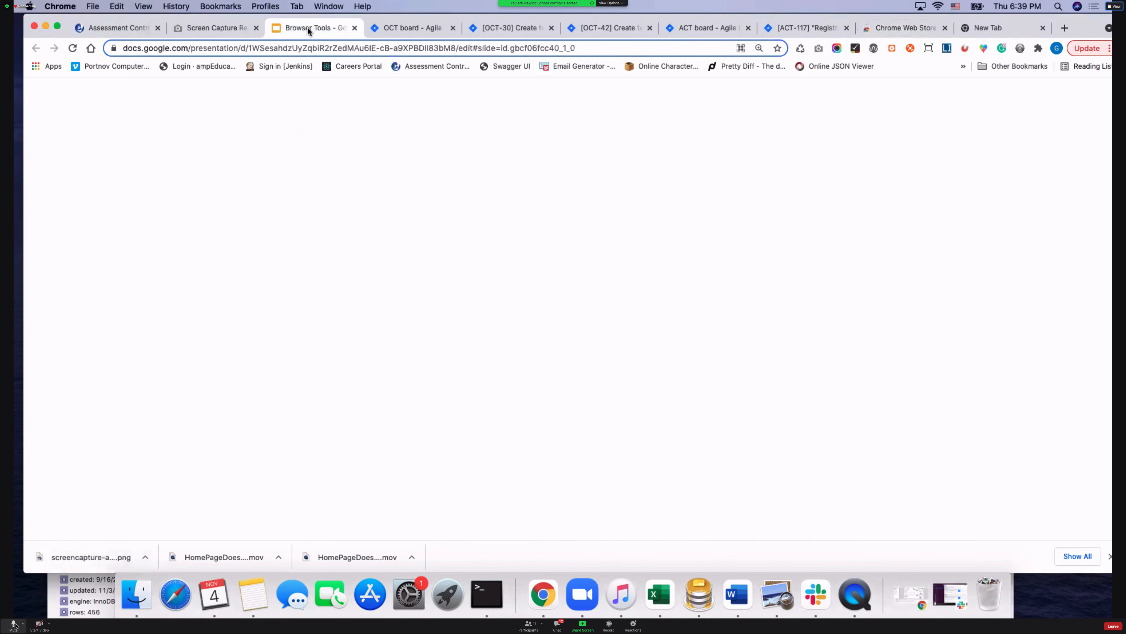
{"action": "left_click", "coordinate": [80, 404]}
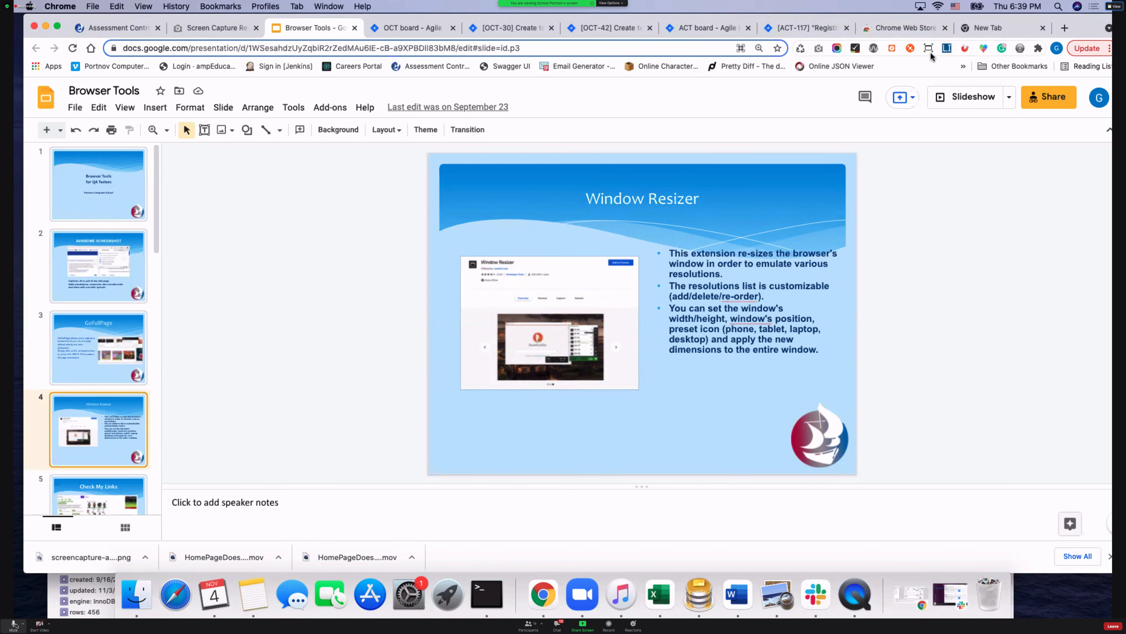
{"action": "left_click", "coordinate": [116, 28]}
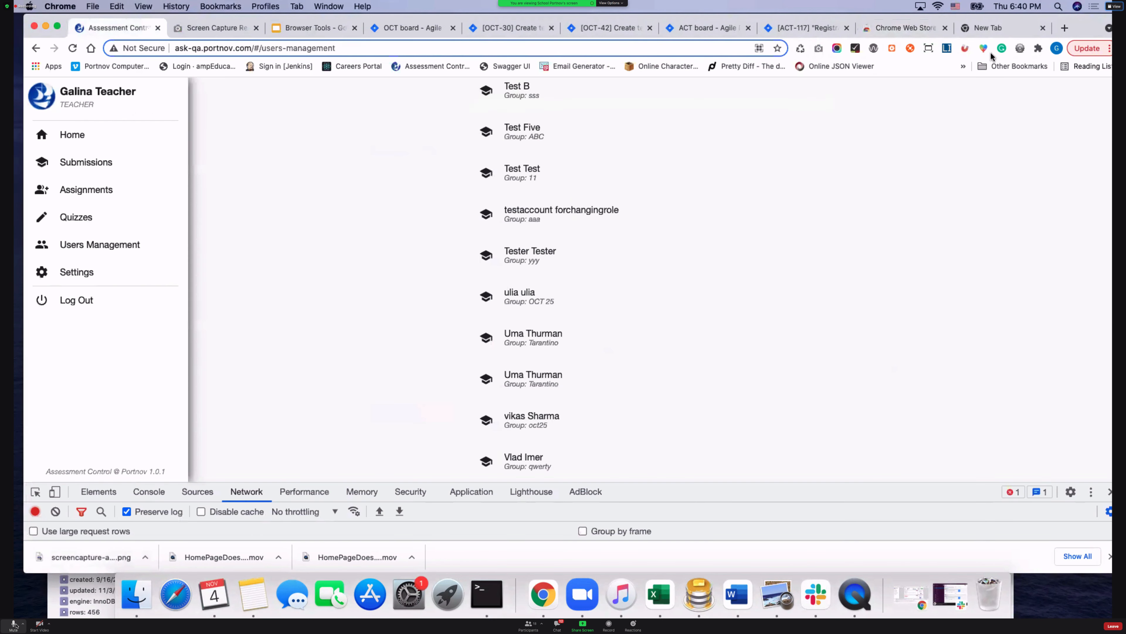
{"action": "left_click", "coordinate": [929, 49]}
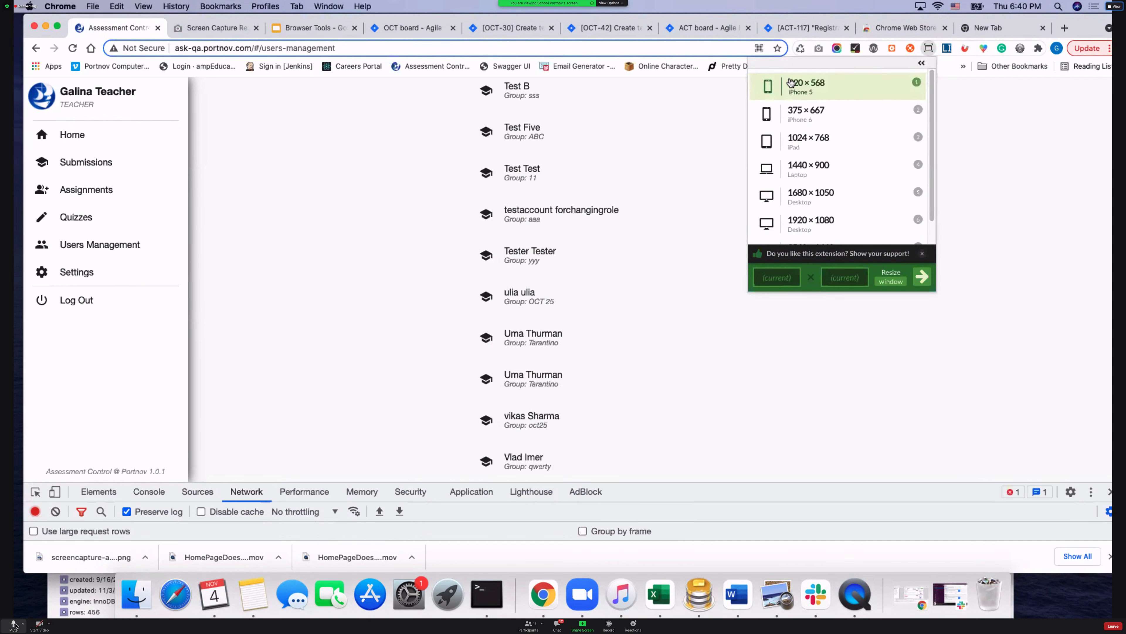
{"action": "left_click", "coordinate": [791, 83]}
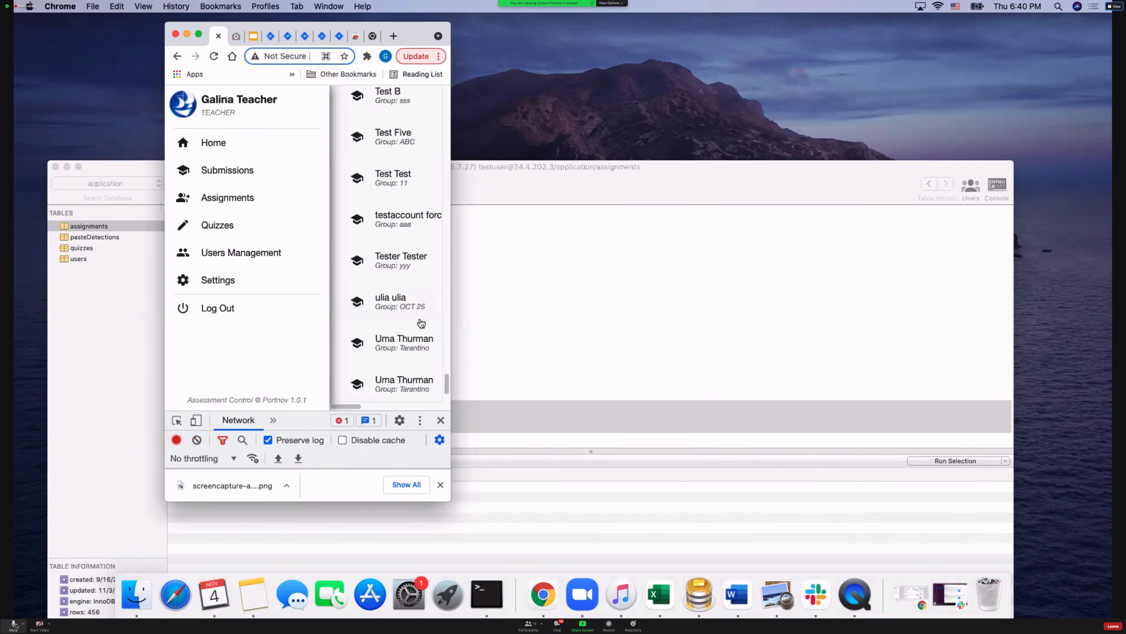
Step: Enlarge the browser window to fill the screen again and review the list of preset resolutions in Window Resizer
{"action": "double_click", "coordinate": [419, 37]}
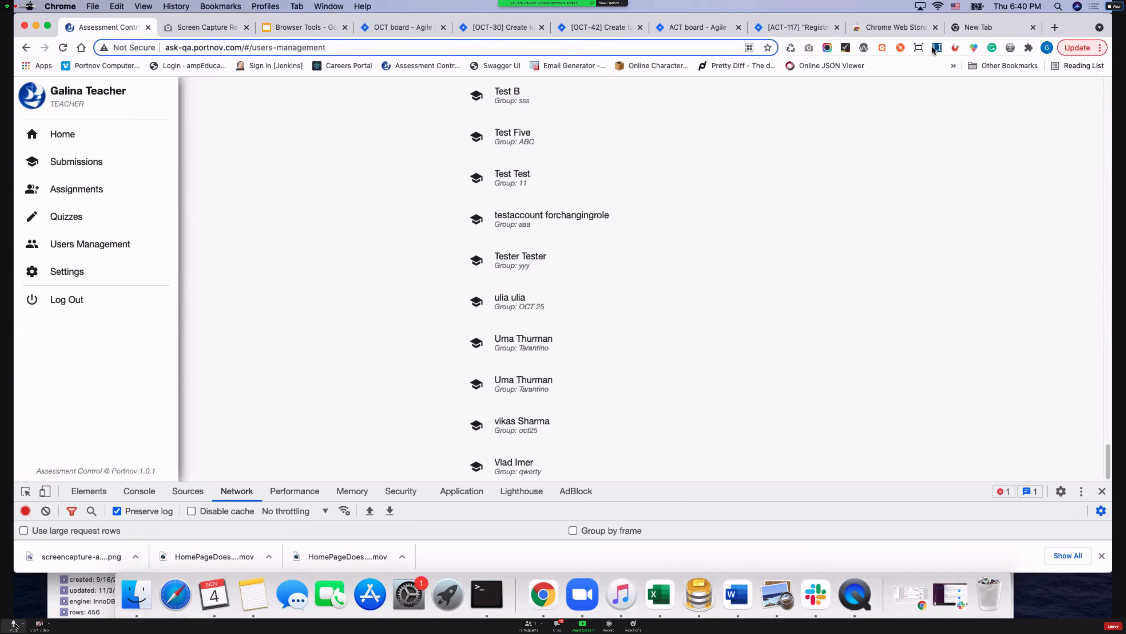
{"action": "left_click", "coordinate": [919, 48]}
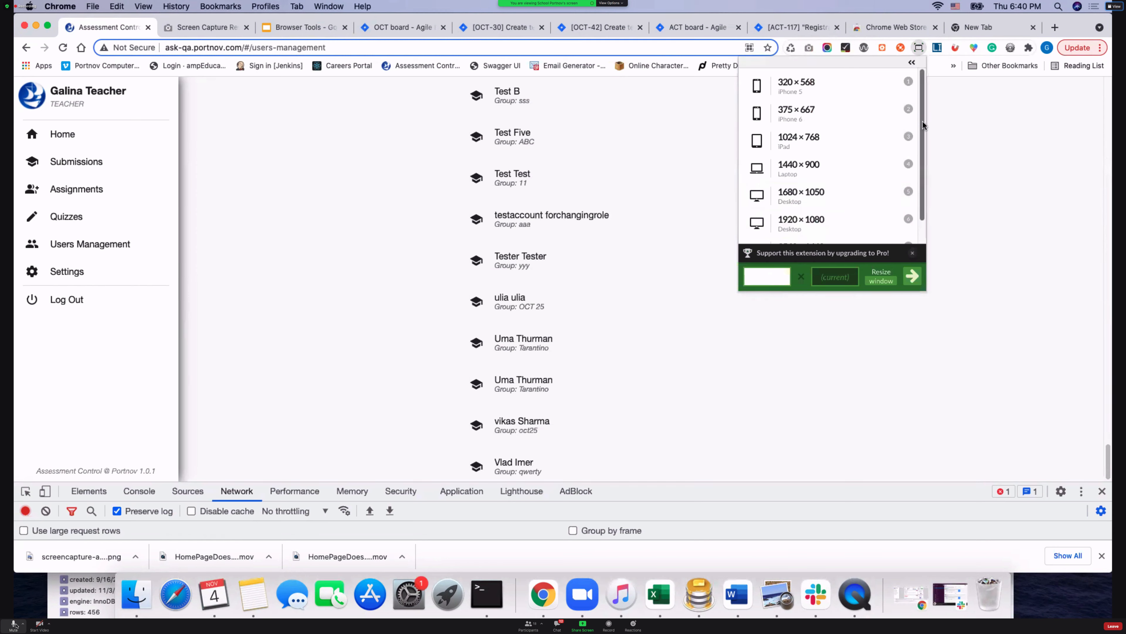
{"action": "left_click_drag", "start_coordinate": [922, 127], "coordinate": [919, 174]}
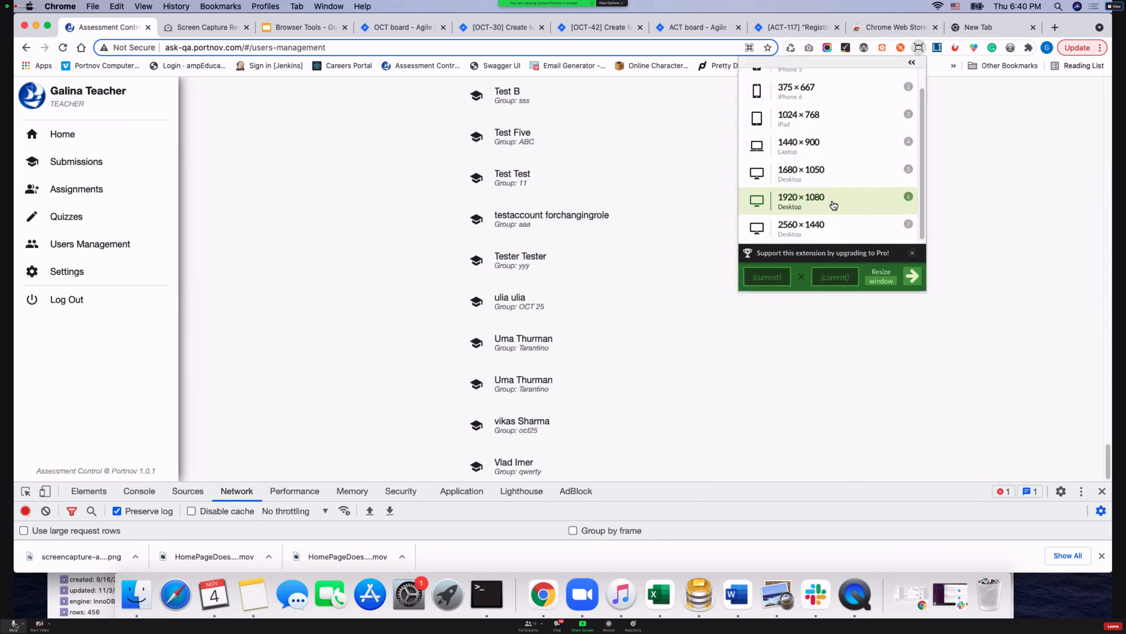
{"action": "scroll", "coordinate": [838, 196], "scroll_direction": "up", "scroll_amount": 1}
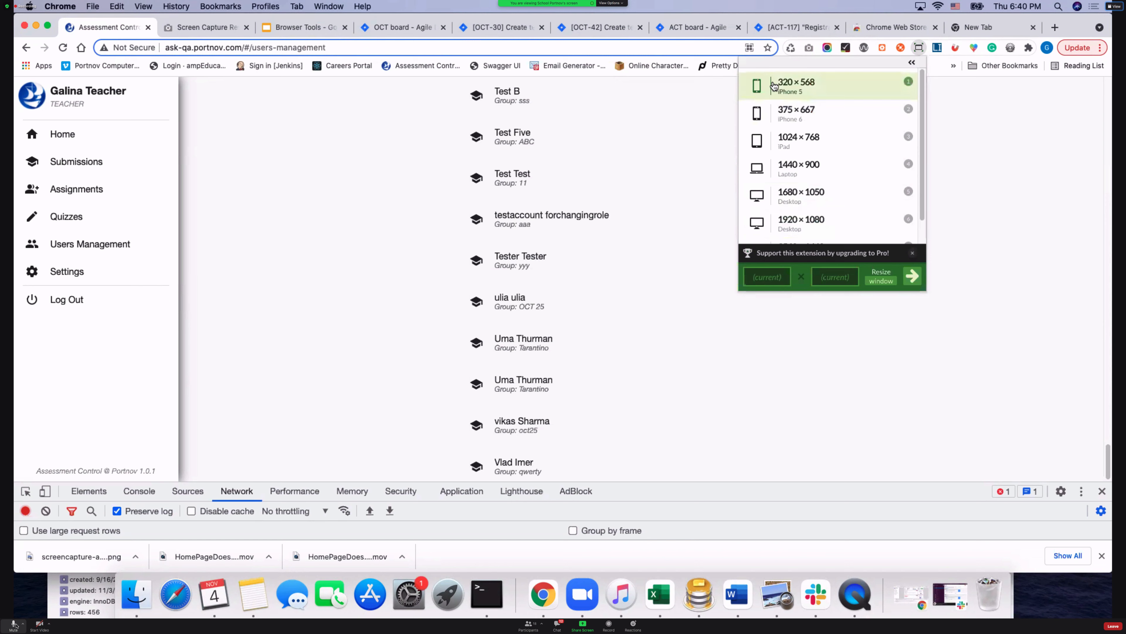
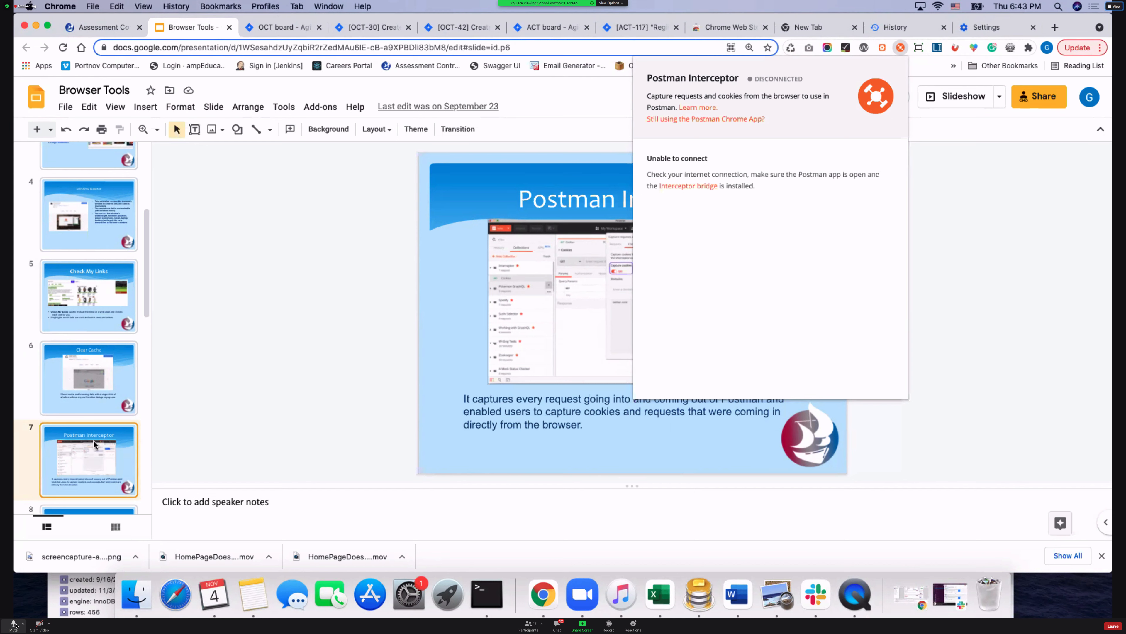
Step: Show the ChroPath slide and the WAVE Evaluation Tool slide in the Browser Tools presentation
{"action": "scroll", "coordinate": [93, 439], "scroll_direction": "down", "scroll_amount": 3}
{"action": "left_click", "coordinate": [87, 419]}
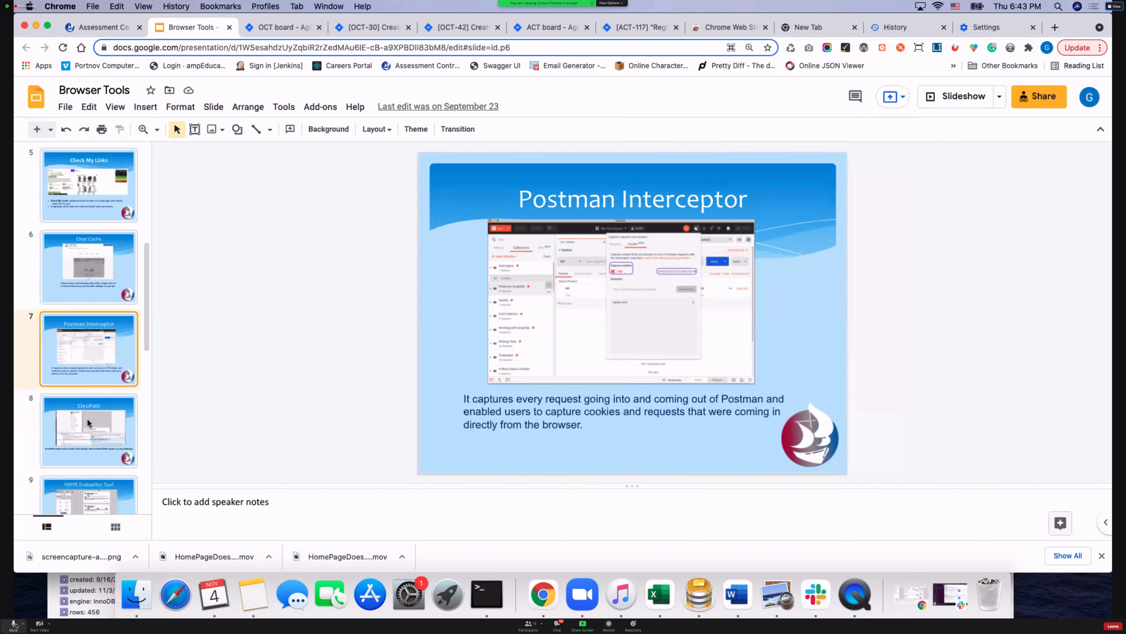
{"action": "left_click", "coordinate": [87, 418]}
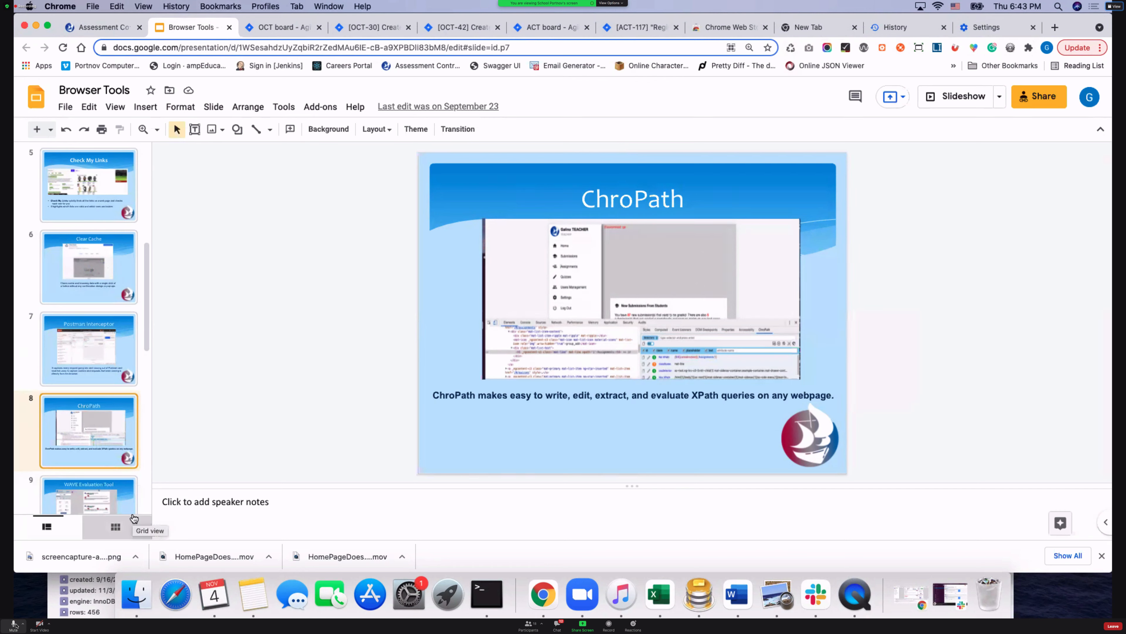
{"action": "left_click", "coordinate": [79, 495]}
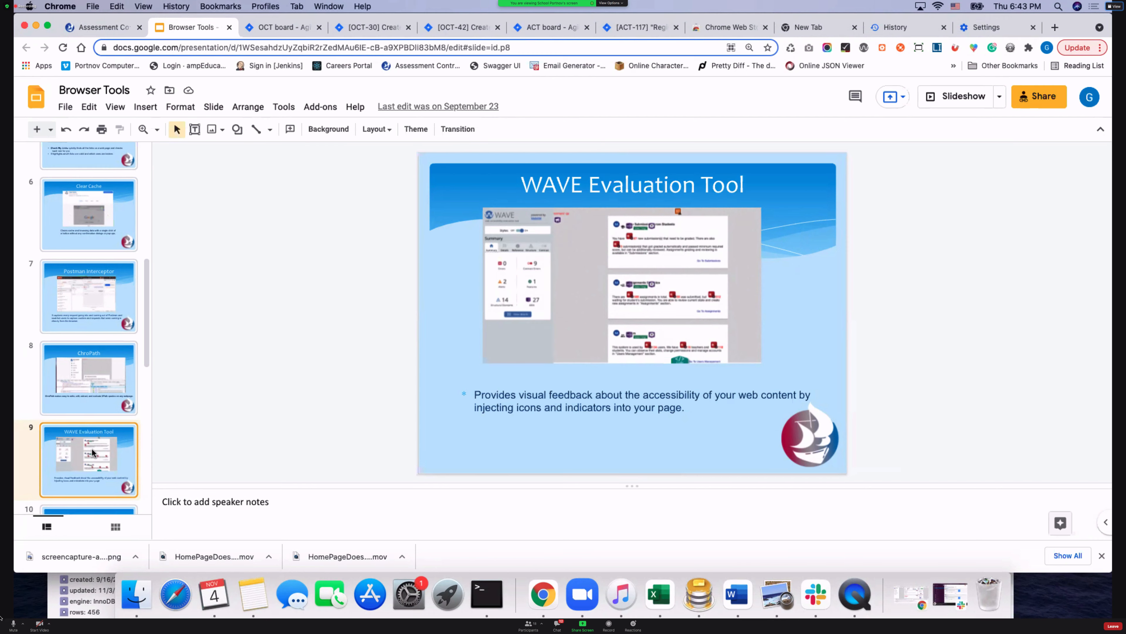
Step: Switch to the Assessment Control site, reload the Users Management page to clear the link results, and close the developer tools
{"action": "left_click", "coordinate": [104, 27]}
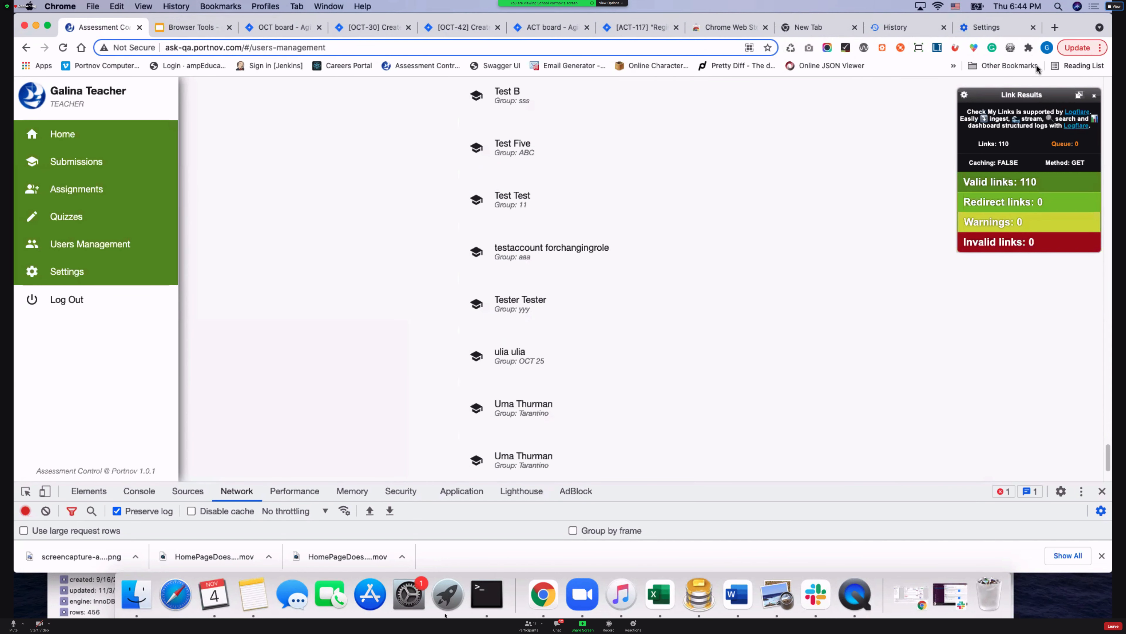
{"action": "left_click", "coordinate": [63, 47]}
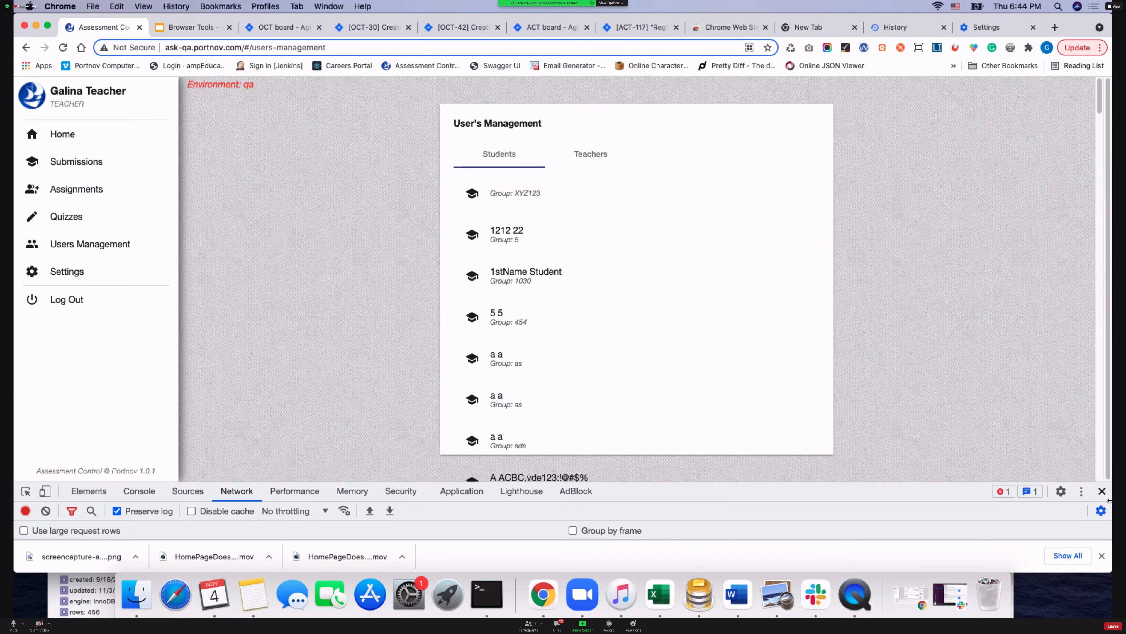
{"action": "left_click", "coordinate": [1102, 491]}
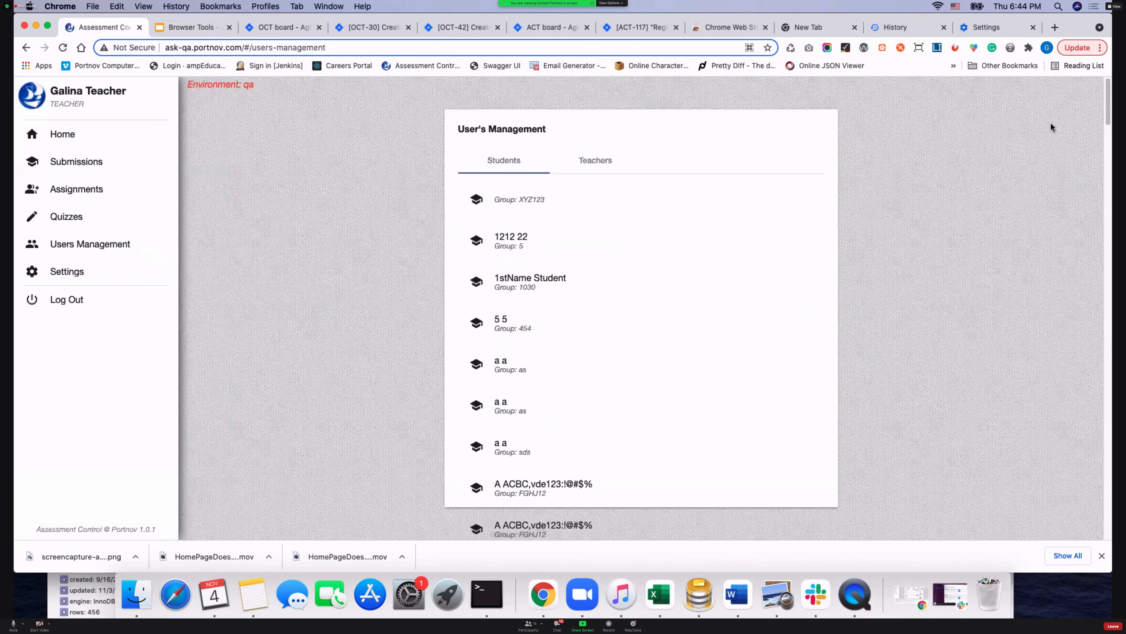
Step: Toggle WAVE on the Users Management page and open the extension's Chrome Web Store page
{"action": "left_click", "coordinate": [864, 49]}
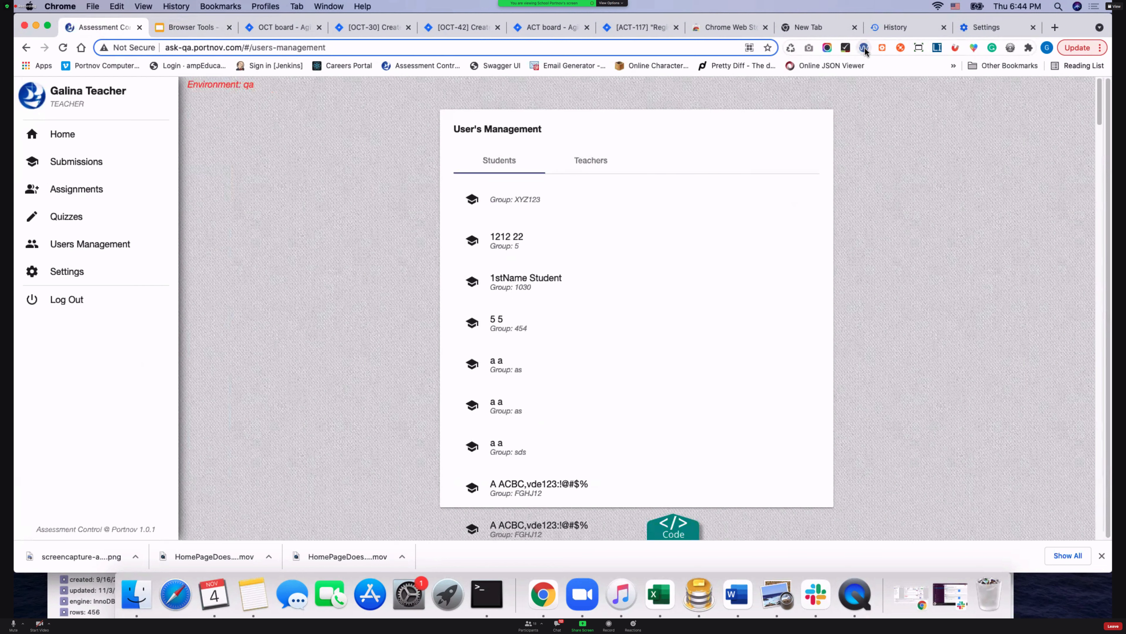
{"action": "right_click", "coordinate": [864, 51]}
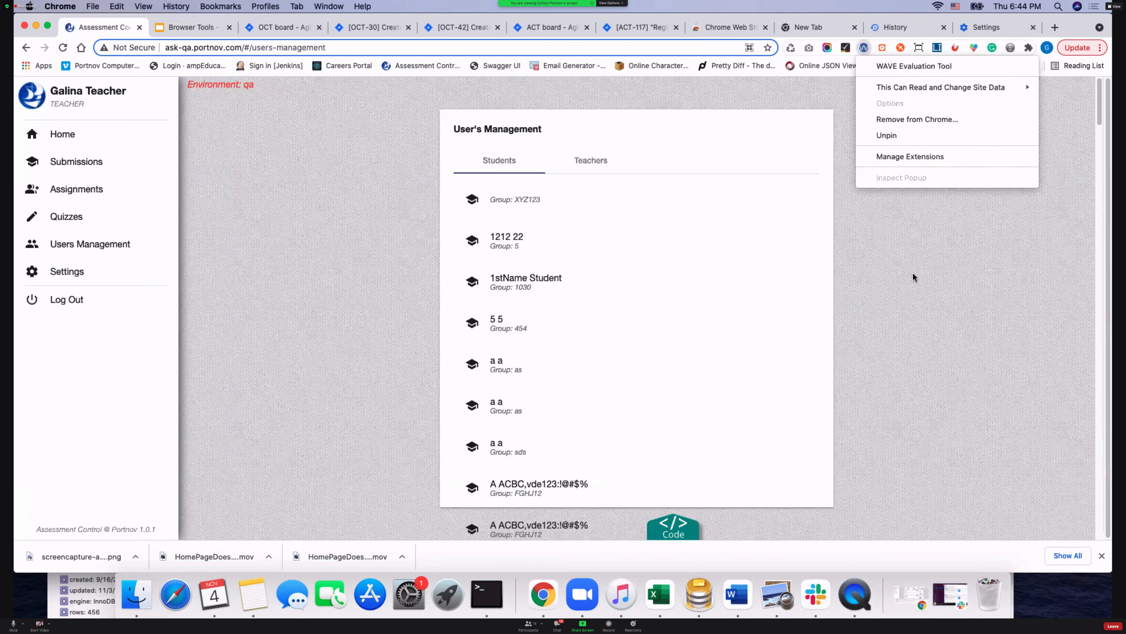
{"action": "left_click", "coordinate": [874, 48]}
{"action": "right_click", "coordinate": [869, 49]}
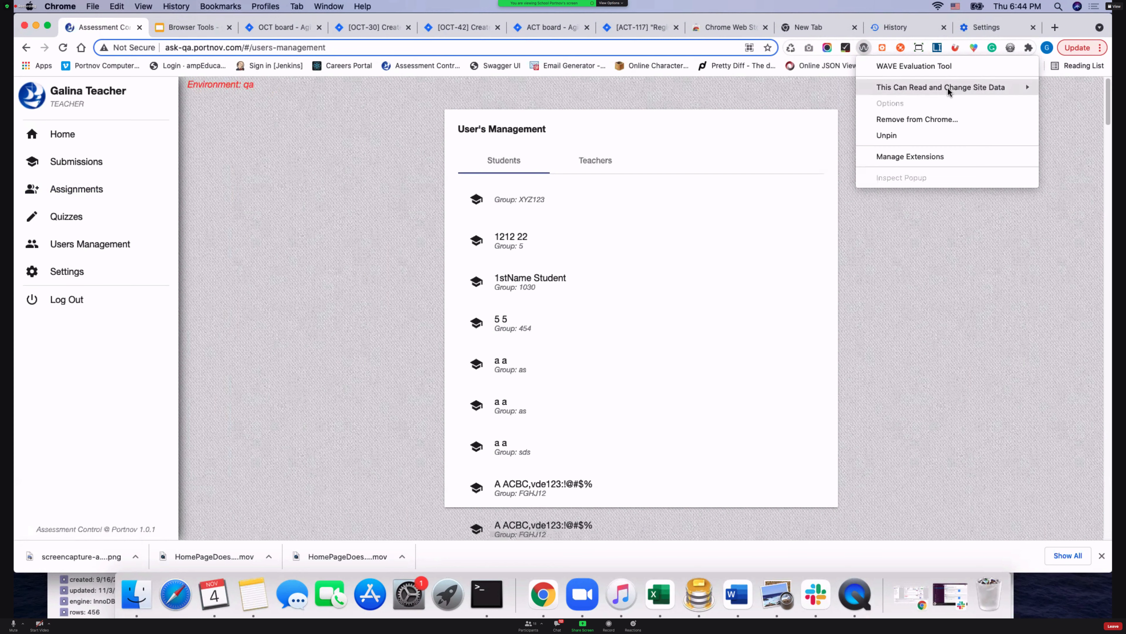
{"action": "left_click", "coordinate": [986, 215]}
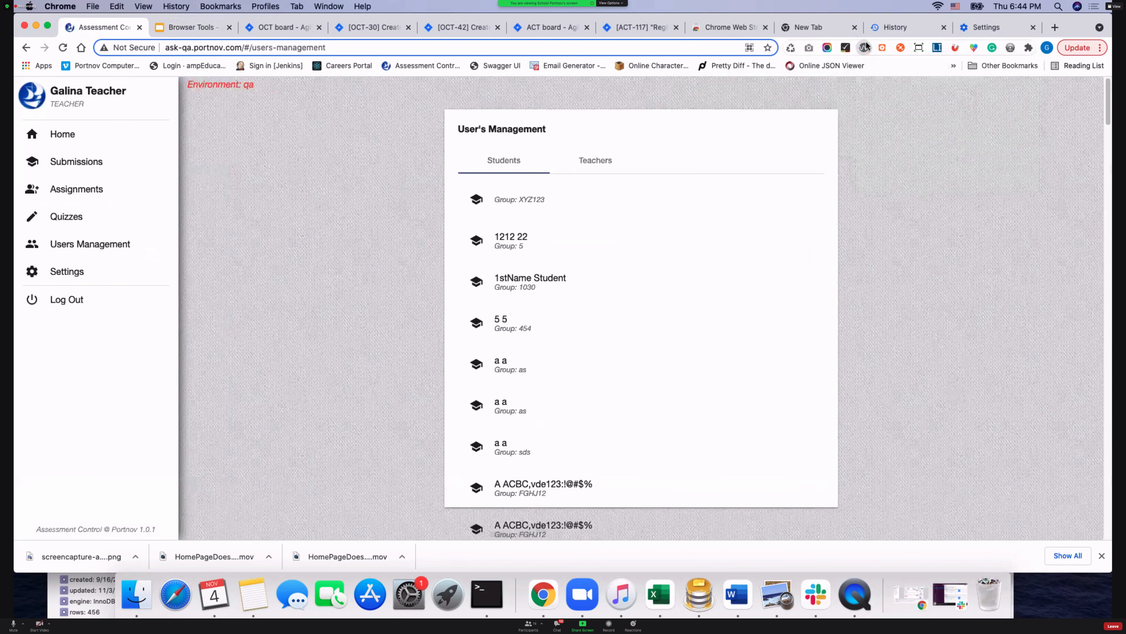
{"action": "left_click", "coordinate": [862, 48]}
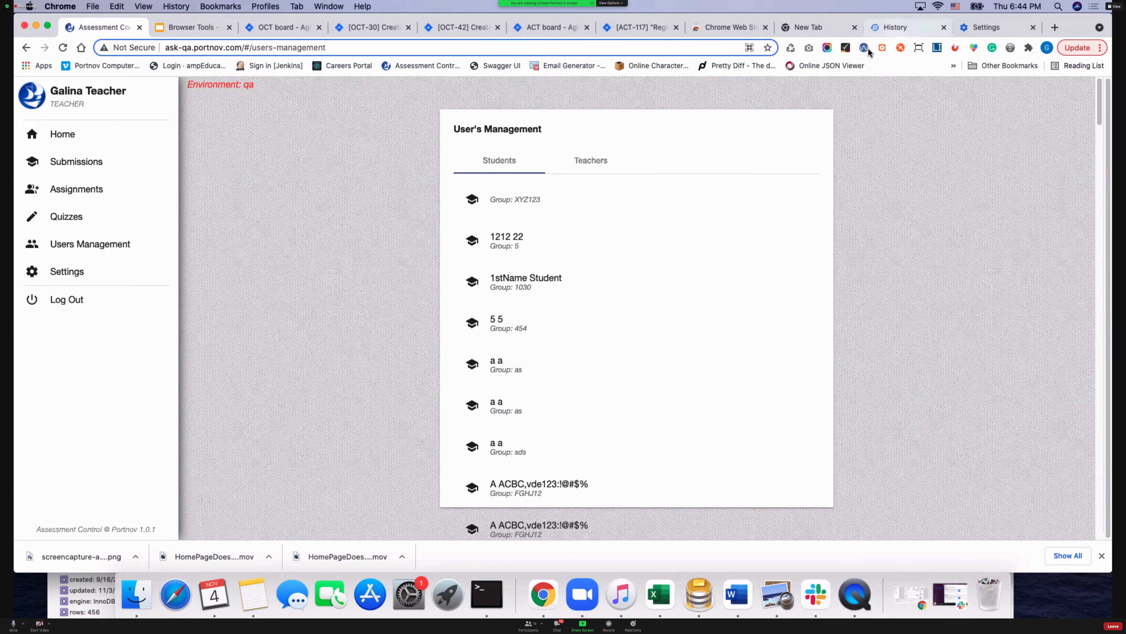
{"action": "right_click", "coordinate": [865, 49]}
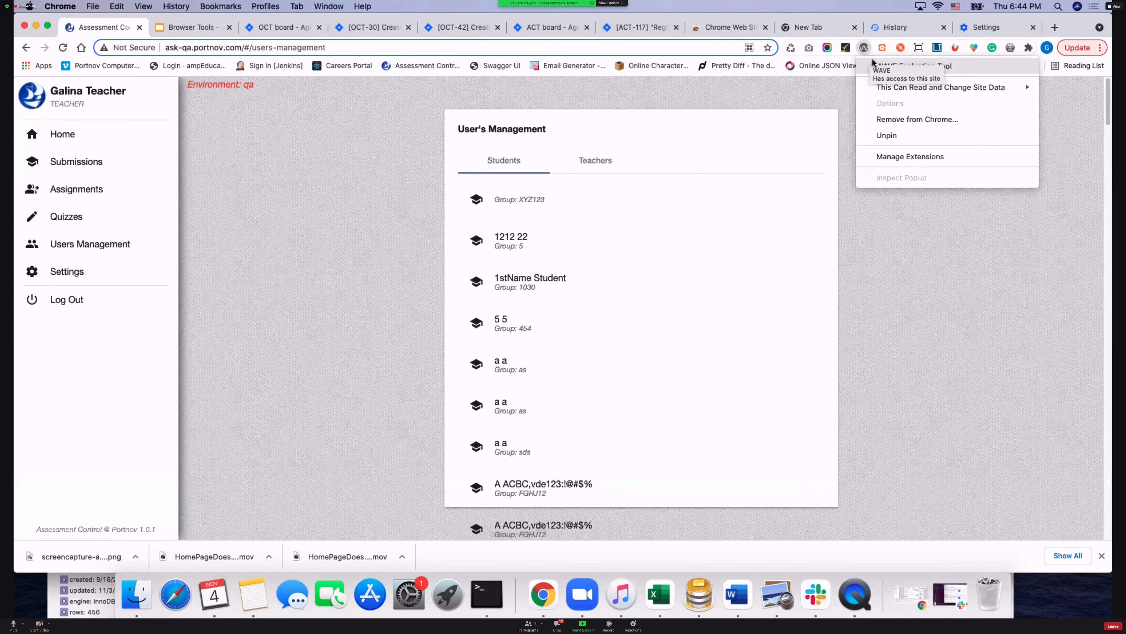
{"action": "left_click", "coordinate": [870, 66]}
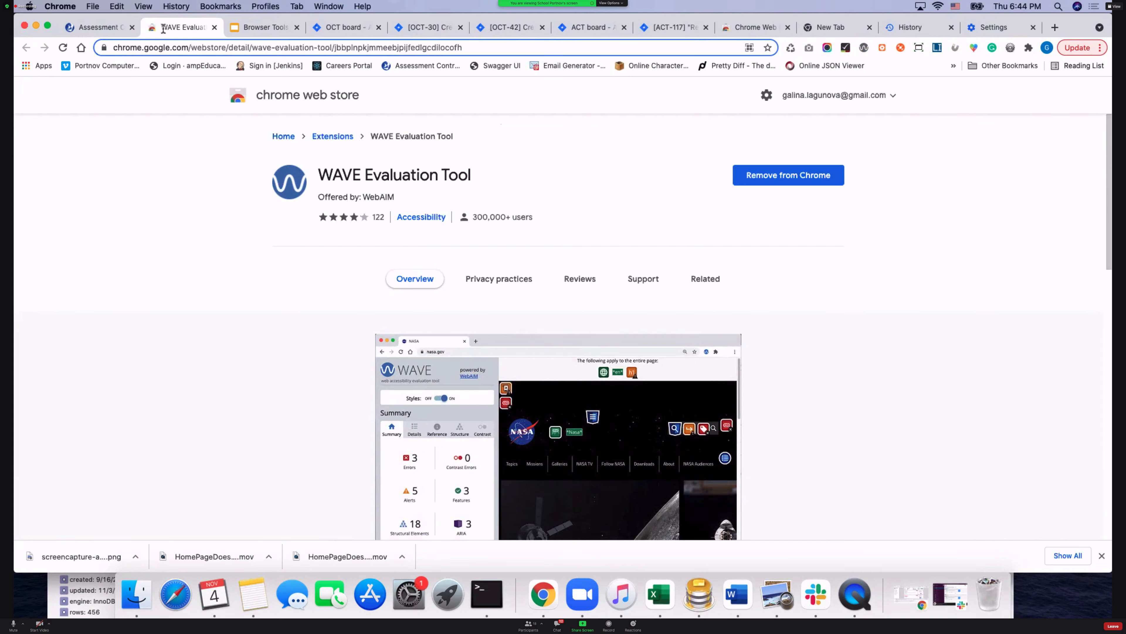
Step: Return to Assessment Control, open its Home page, and run the WAVE accessibility evaluation on it
{"action": "left_click", "coordinate": [89, 27]}
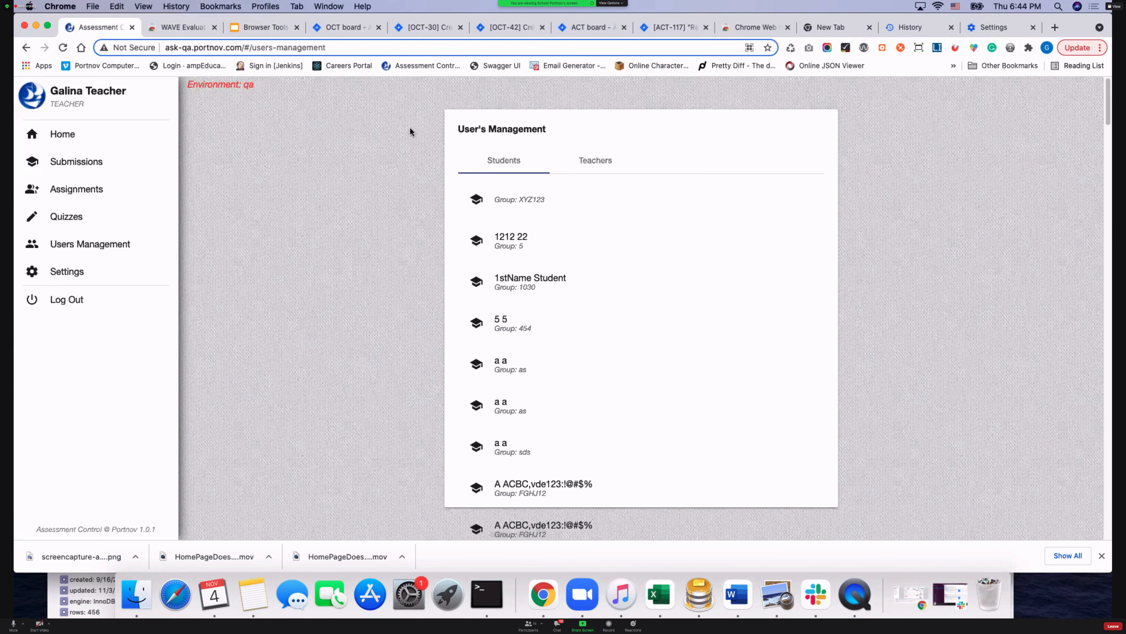
{"action": "left_click", "coordinate": [67, 135]}
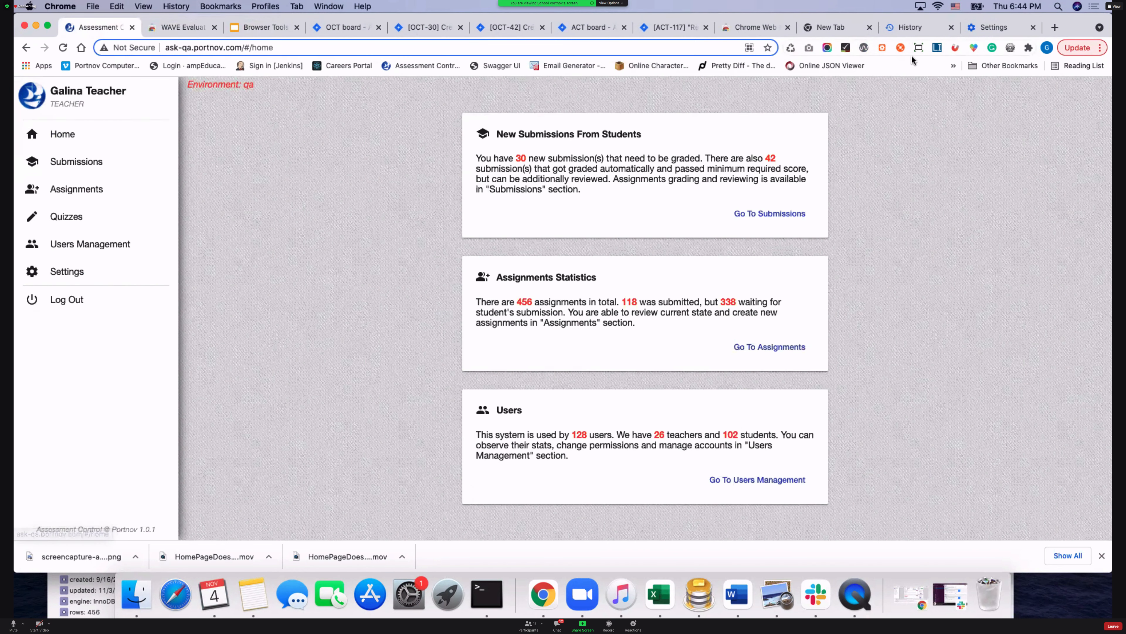
{"action": "left_click", "coordinate": [864, 48]}
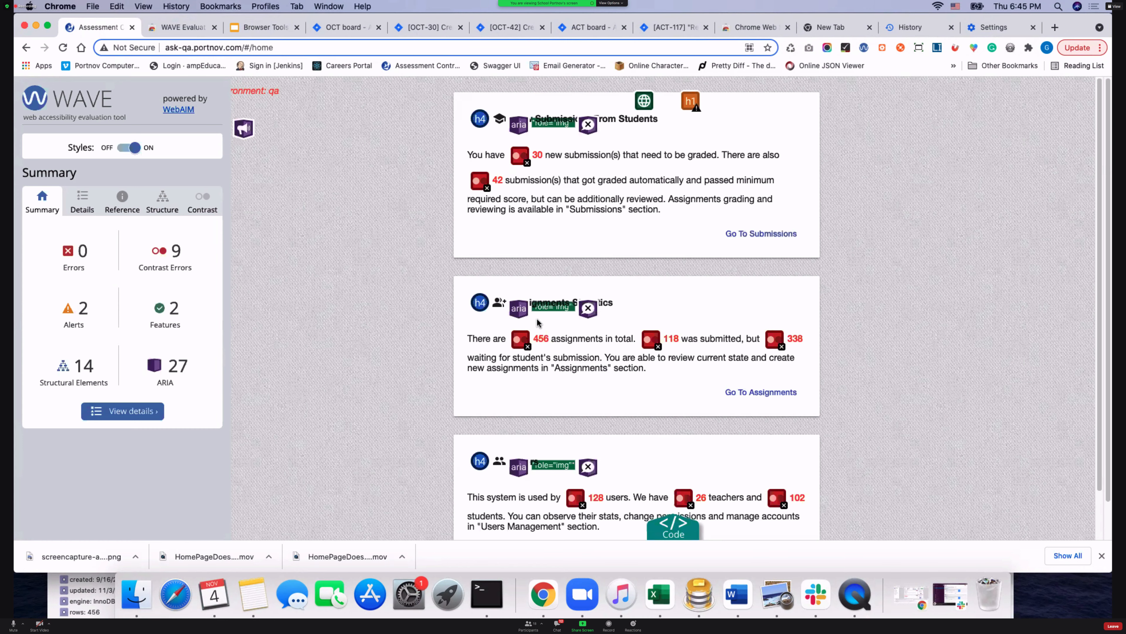
Step: Close the WAVE store page and show the Lorem Ipsum slide in the Browser Tools presentation
{"action": "left_click", "coordinate": [255, 33]}
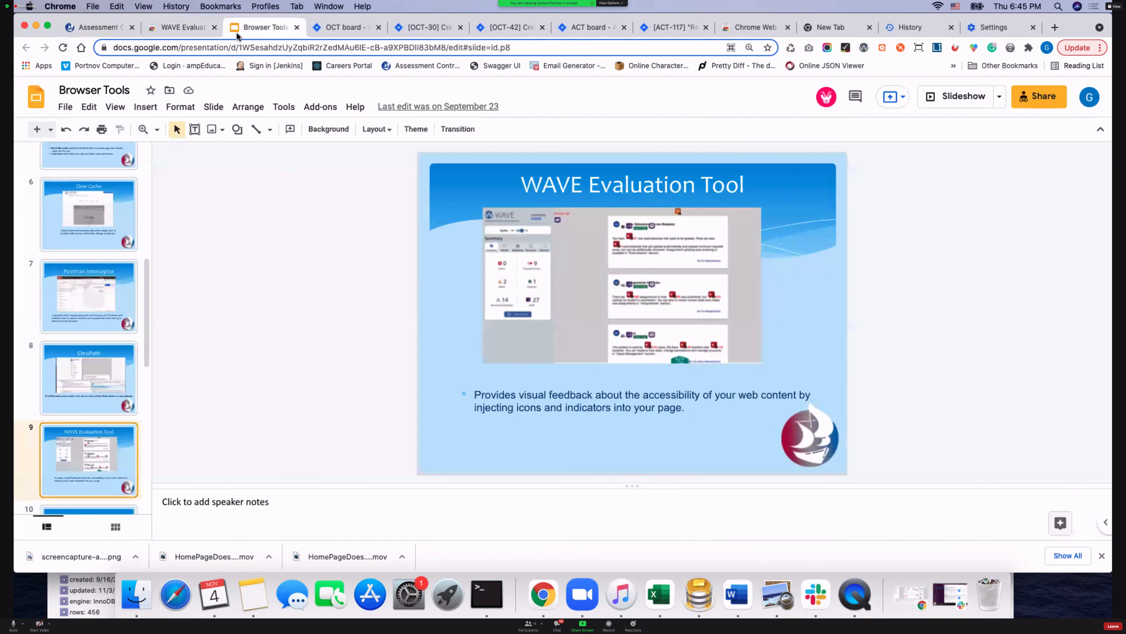
{"action": "left_click", "coordinate": [214, 27]}
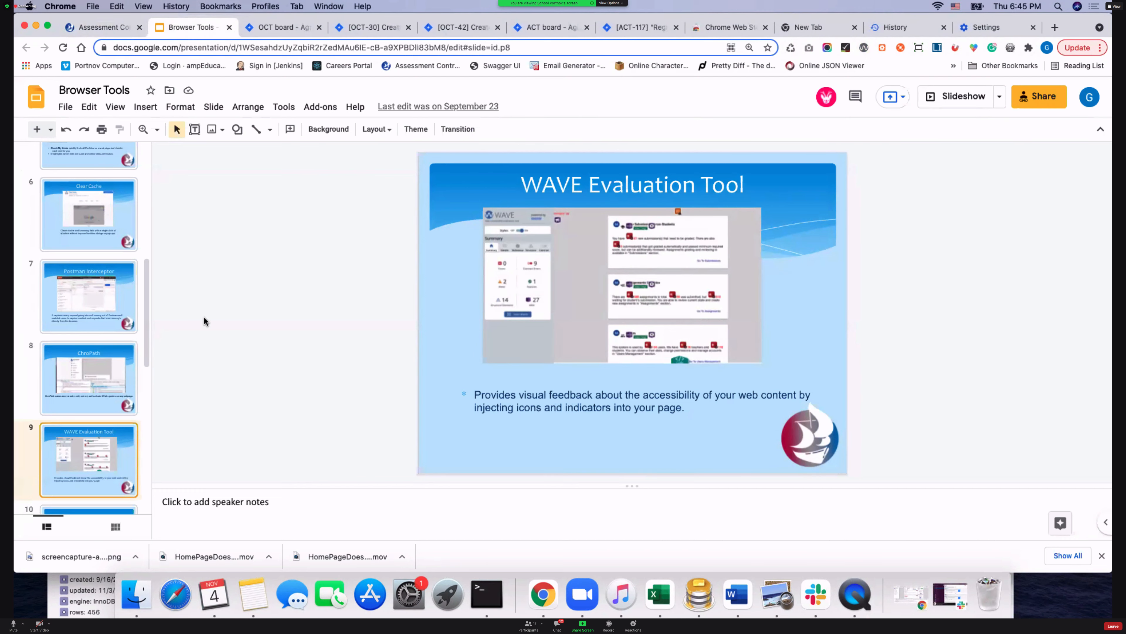
{"action": "scroll", "coordinate": [80, 471], "scroll_direction": "down", "scroll_amount": 3}
{"action": "left_click", "coordinate": [90, 432]}
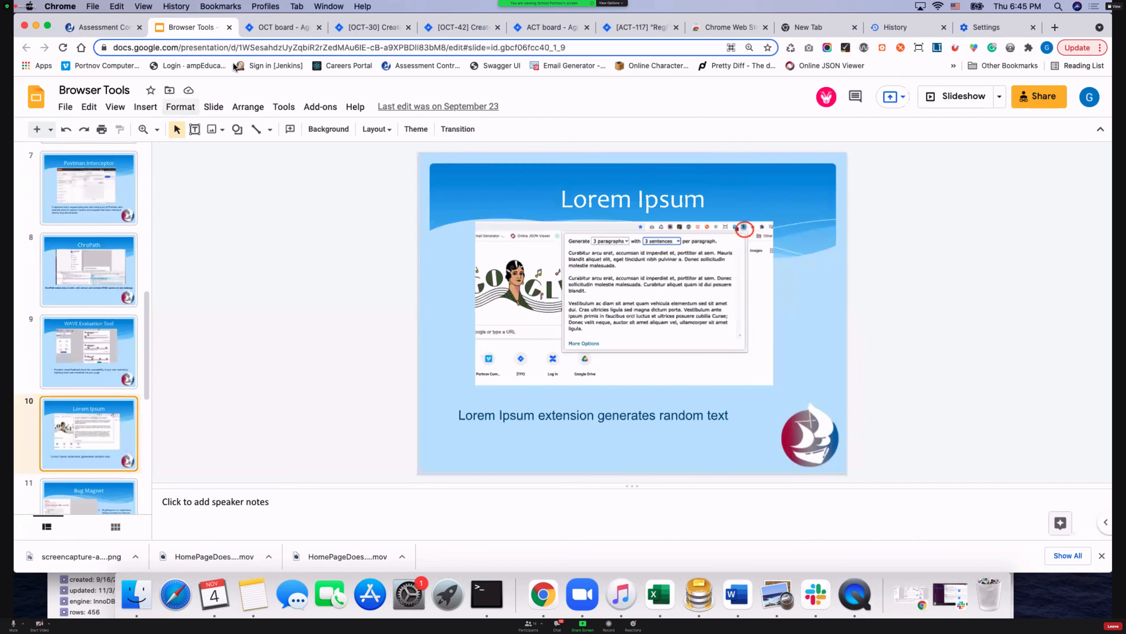
Step: Reload the Assessment Control home page to remove the WAVE overlay, and open the list of quizzes
{"action": "left_click", "coordinate": [108, 27]}
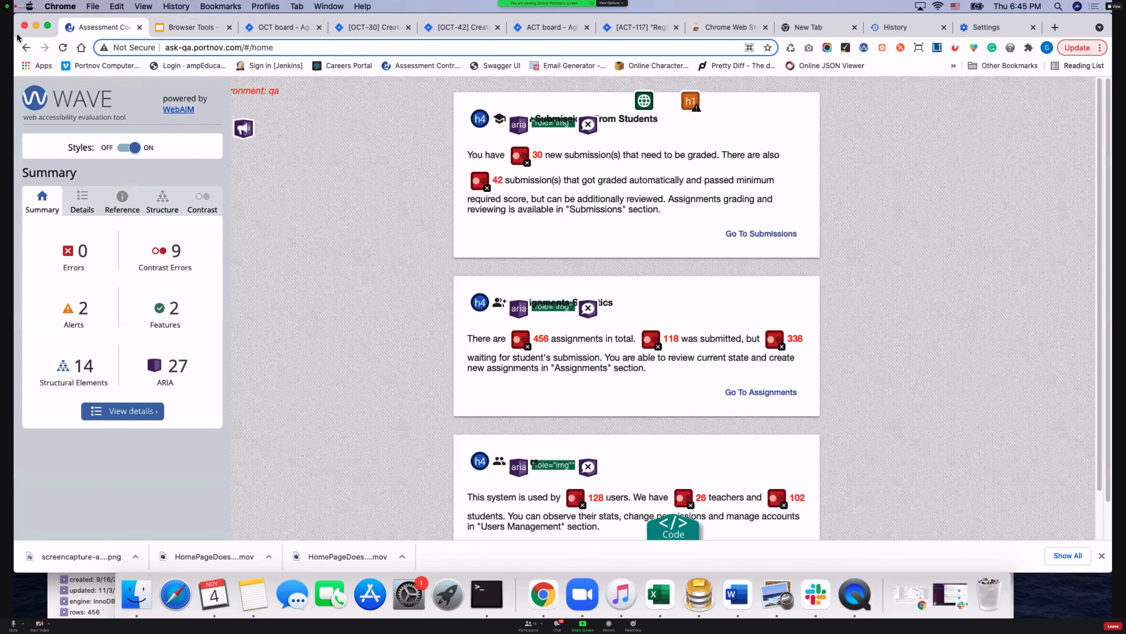
{"action": "left_click", "coordinate": [63, 49]}
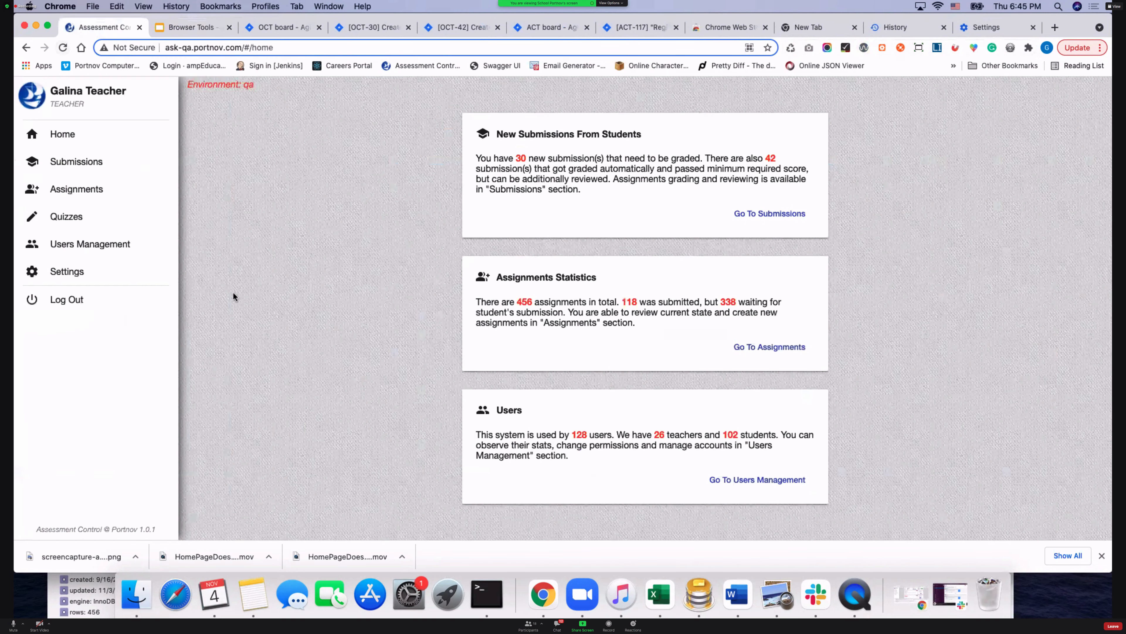
{"action": "left_click", "coordinate": [70, 217]}
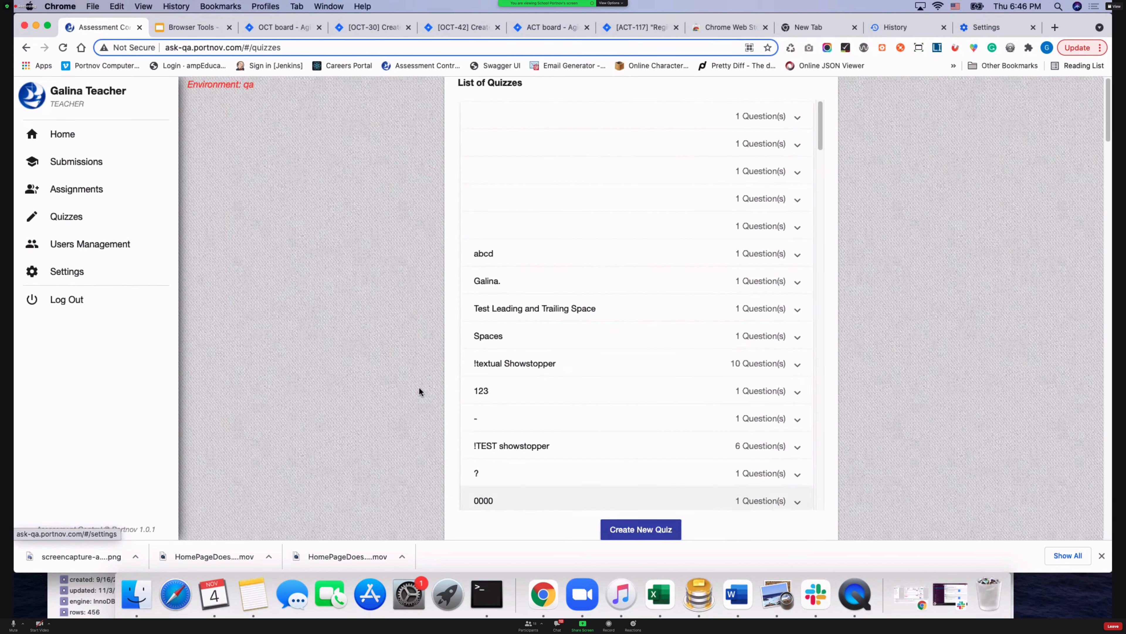
Step: Create a new quiz titled "Lirem Ipsum" and add a Textual question to it
{"action": "left_click", "coordinate": [642, 528]}
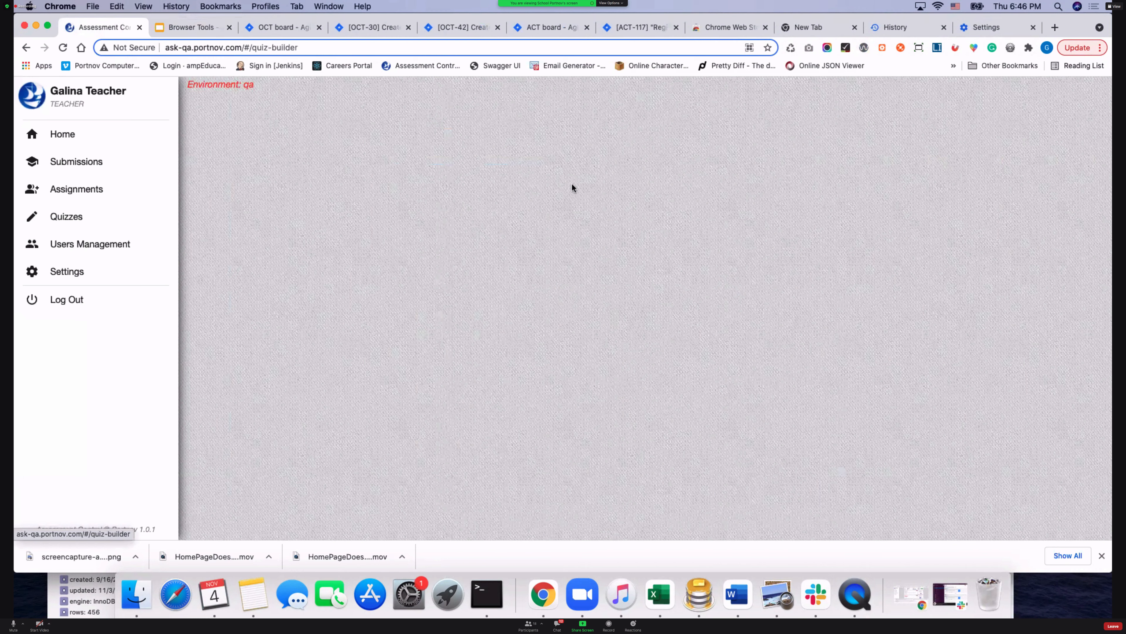
{"action": "left_click", "coordinate": [582, 117]}
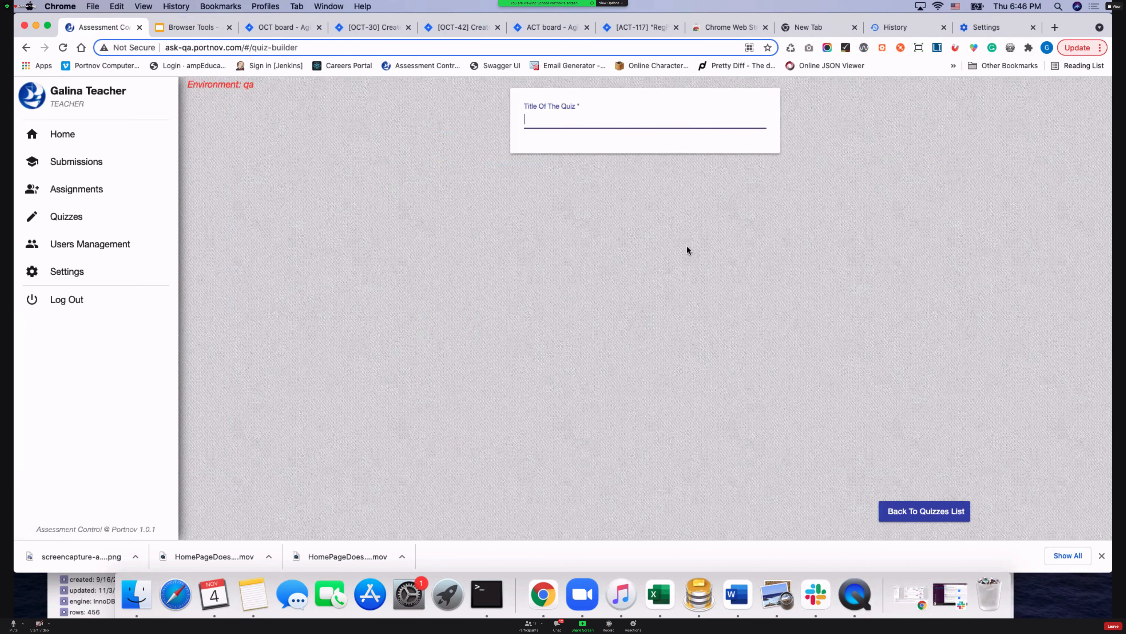
{"action": "right_click", "coordinate": [687, 246]}
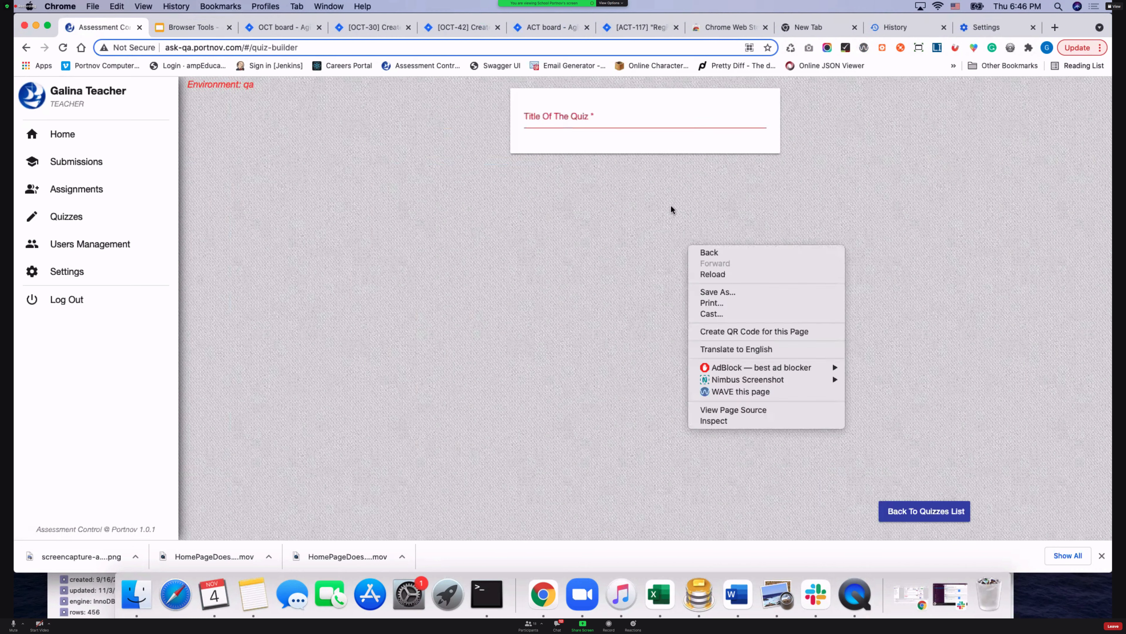
{"action": "left_click", "coordinate": [572, 131]}
{"action": "left_click", "coordinate": [560, 118]}
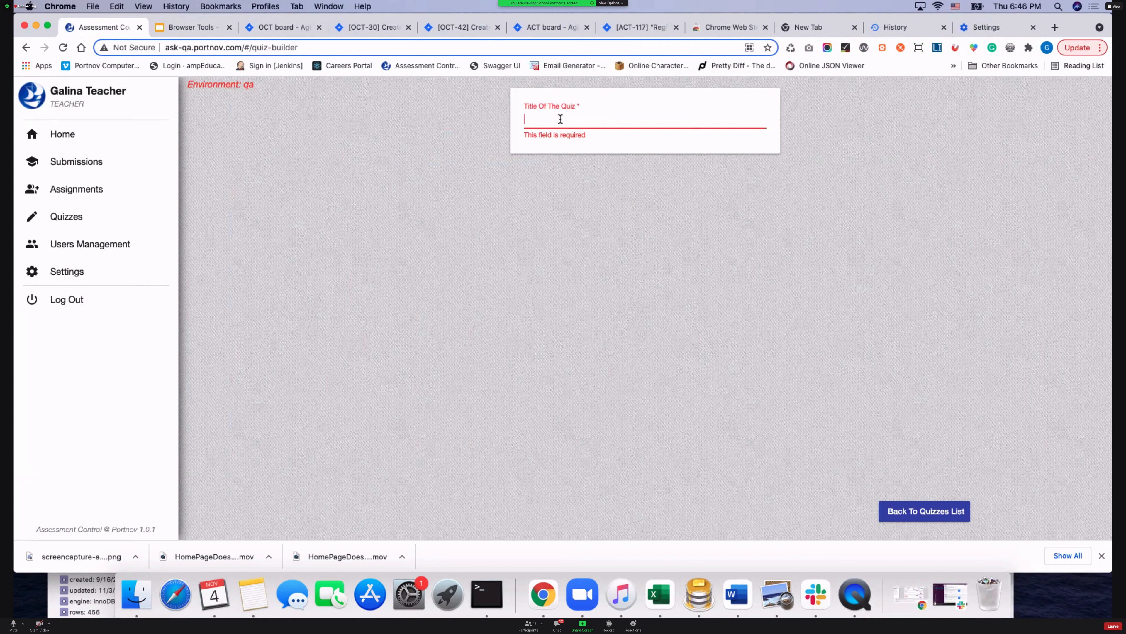
{"action": "type", "text": "Lirem "}
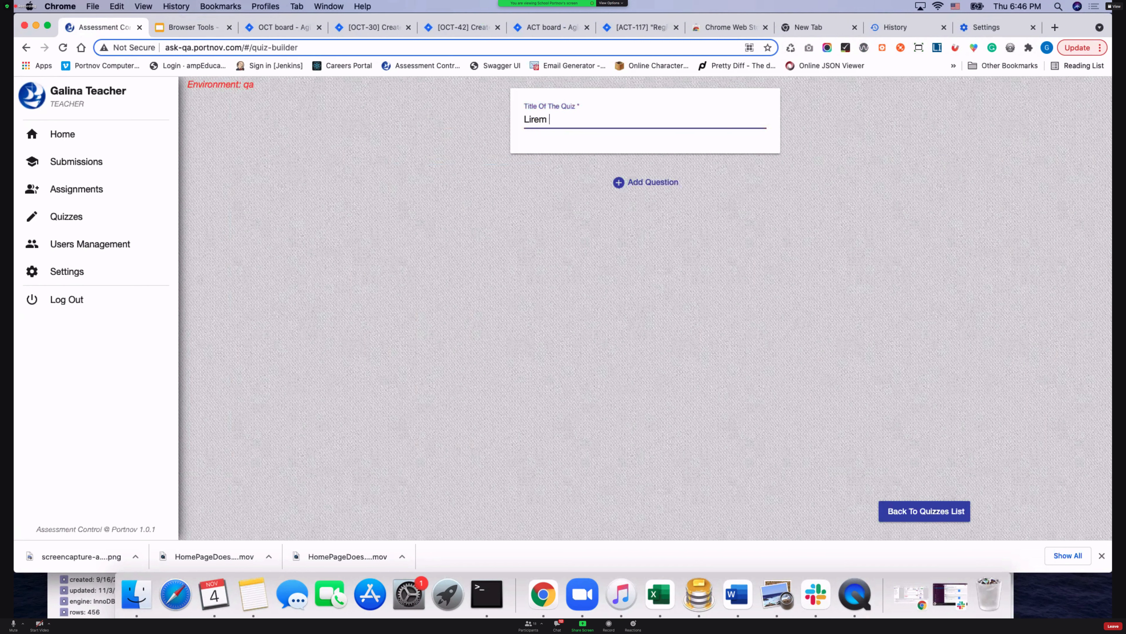
{"action": "type", "text": "Ipsum"}
{"action": "left_click", "coordinate": [660, 181]}
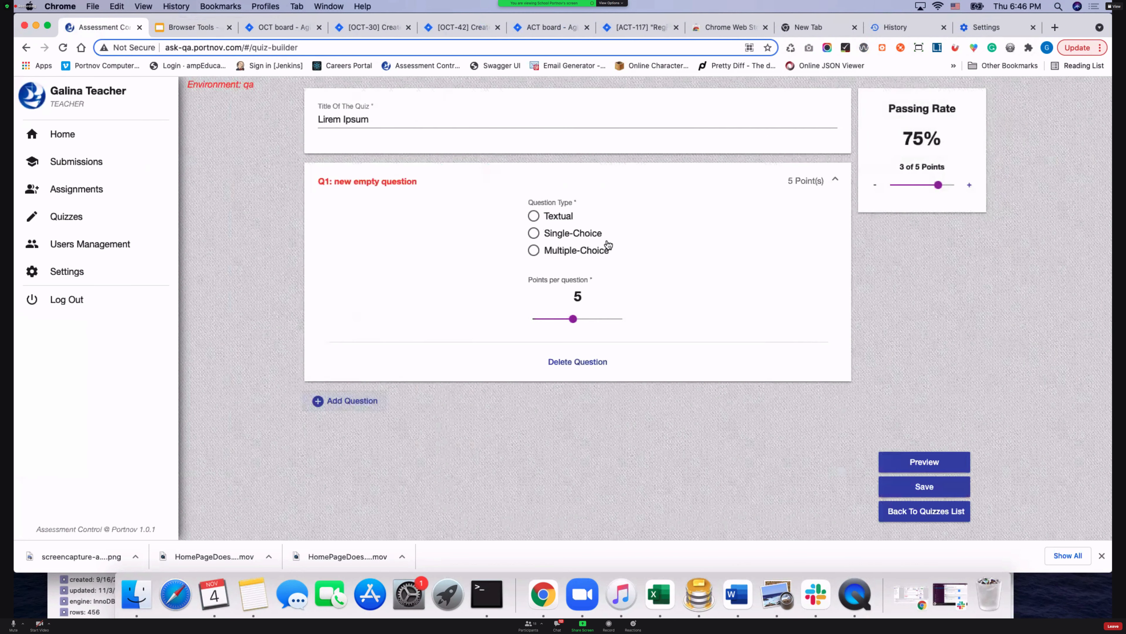
{"action": "left_click", "coordinate": [537, 217]}
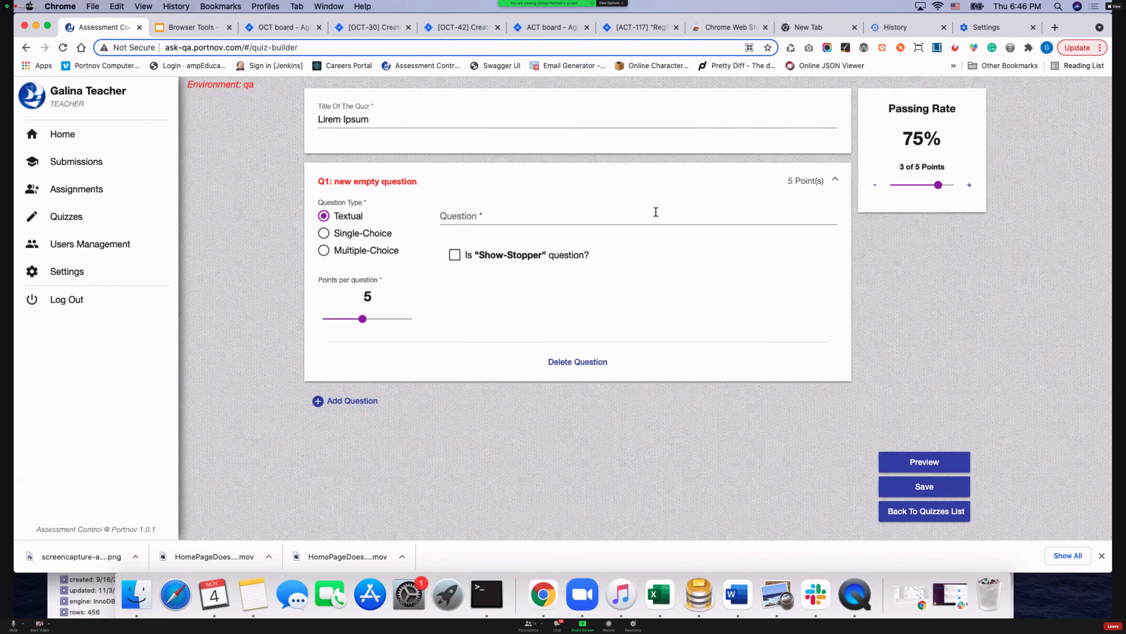
Step: Generate placeholder text with the Lorem Ipsum extension, set to 1 paragraph with 17 sentences, and view it to the end
{"action": "left_click", "coordinate": [939, 49]}
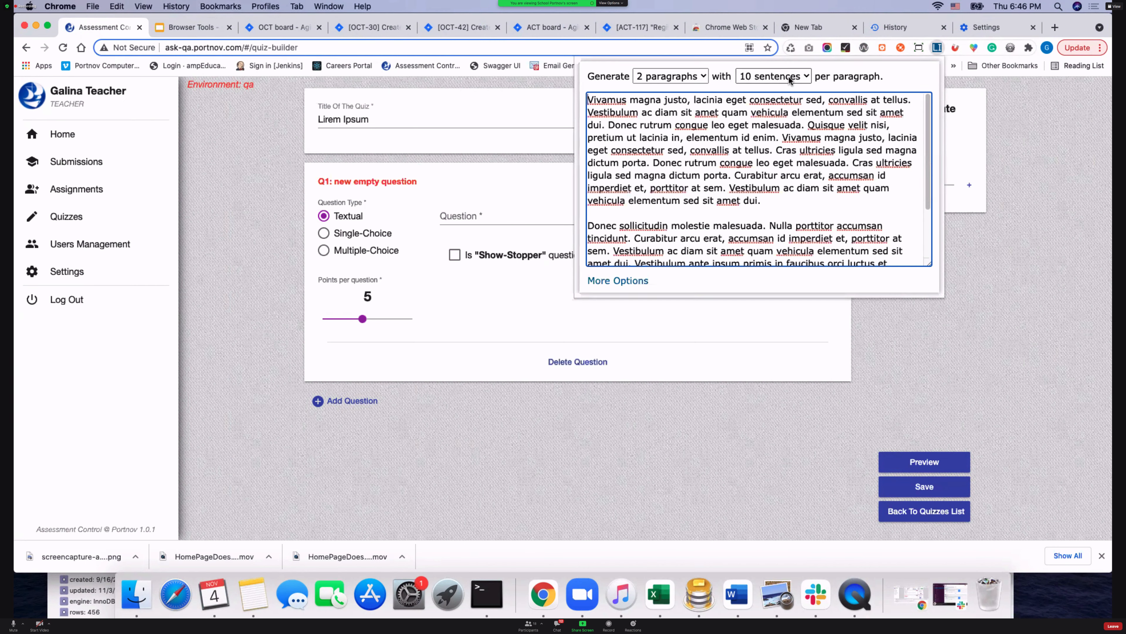
{"action": "left_click", "coordinate": [704, 76]}
{"action": "left_click", "coordinate": [696, 61]}
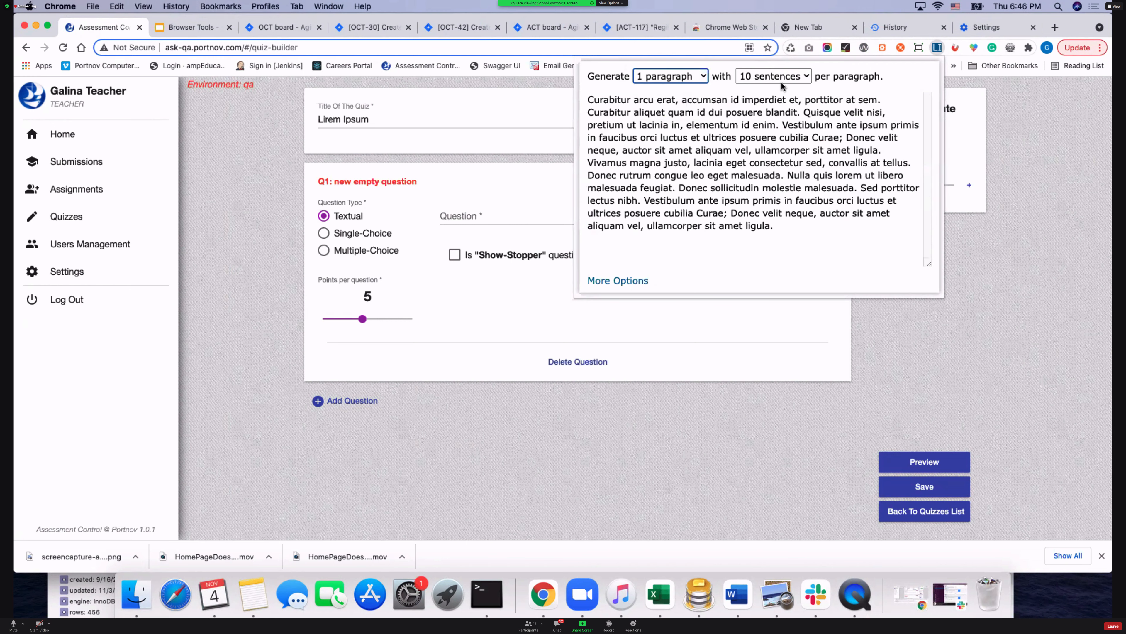
{"action": "left_click", "coordinate": [806, 77]}
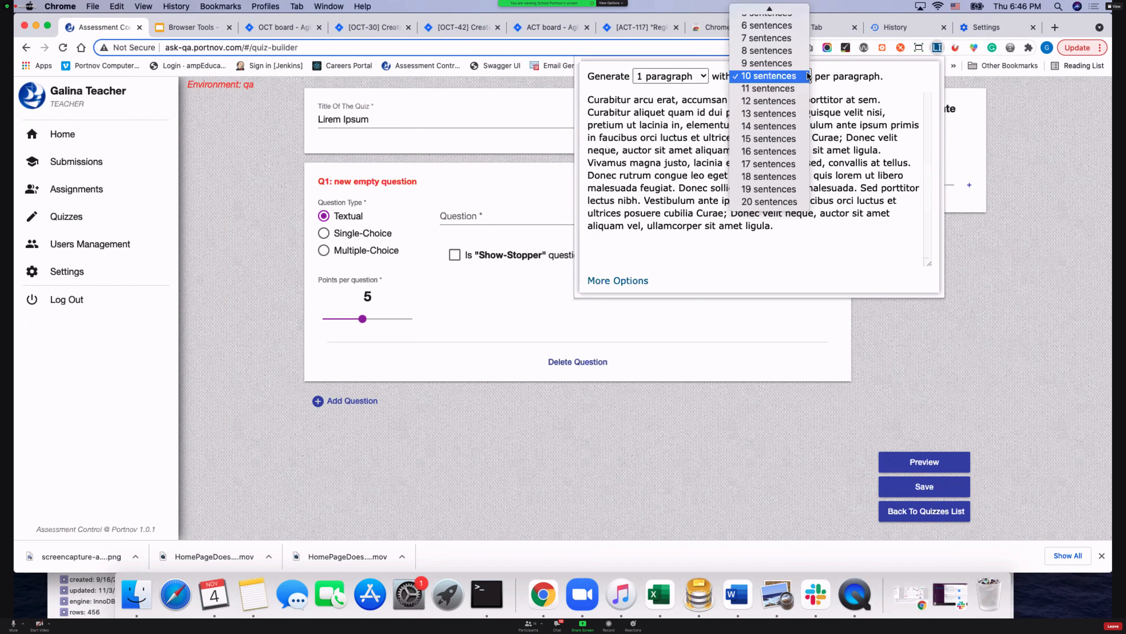
{"action": "left_click", "coordinate": [767, 164]}
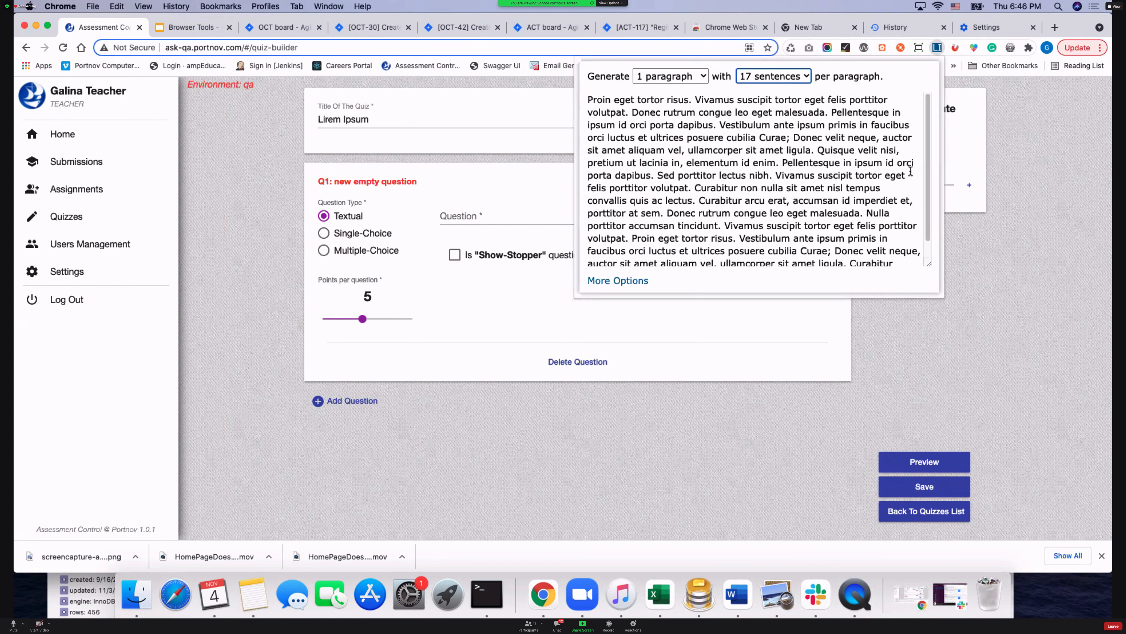
{"action": "left_click_drag", "start_coordinate": [928, 177], "coordinate": [928, 193]}
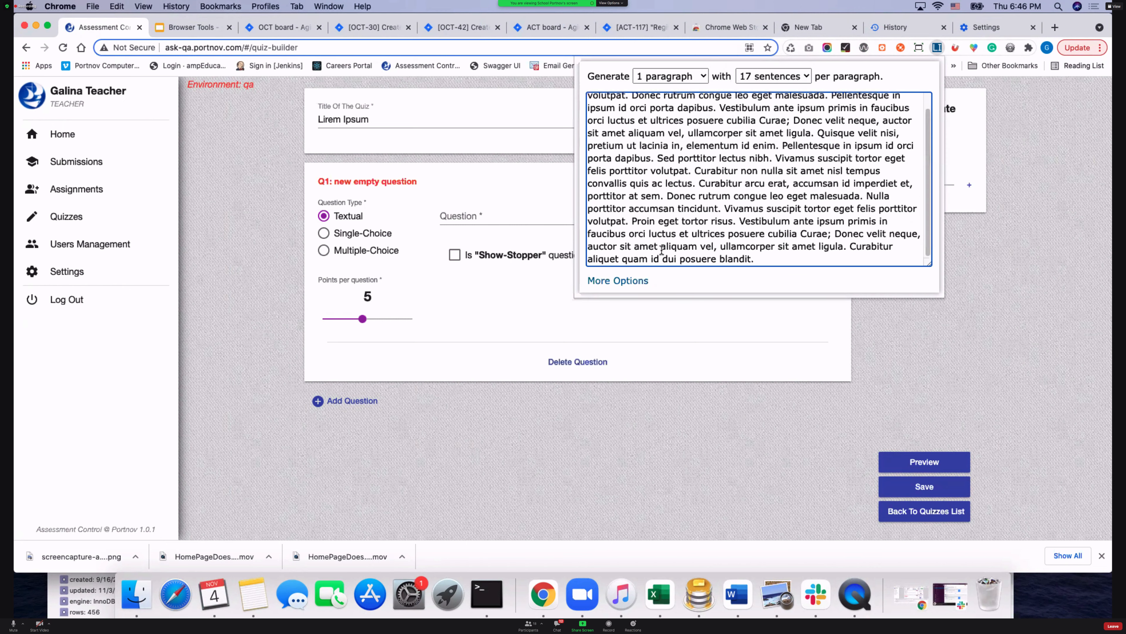
Step: Copy the whole generated Lorem Ipsum paragraph and paste it into the Question field of Q1
{"action": "triple_click", "coordinate": [624, 202]}
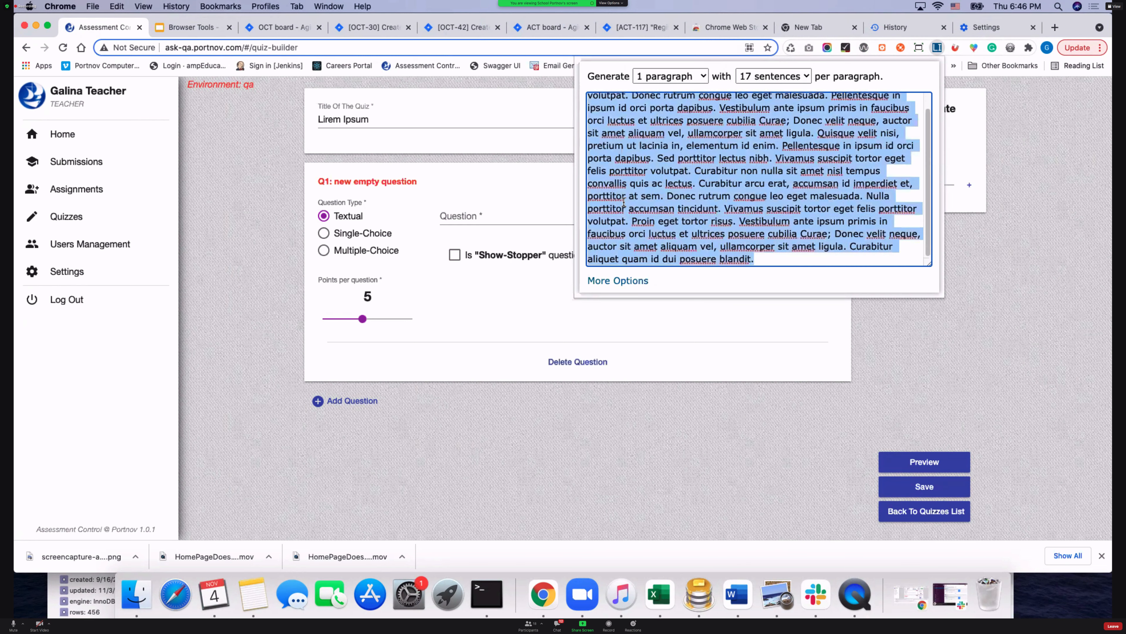
{"action": "right_click", "coordinate": [720, 179]}
{"action": "left_click", "coordinate": [739, 239]}
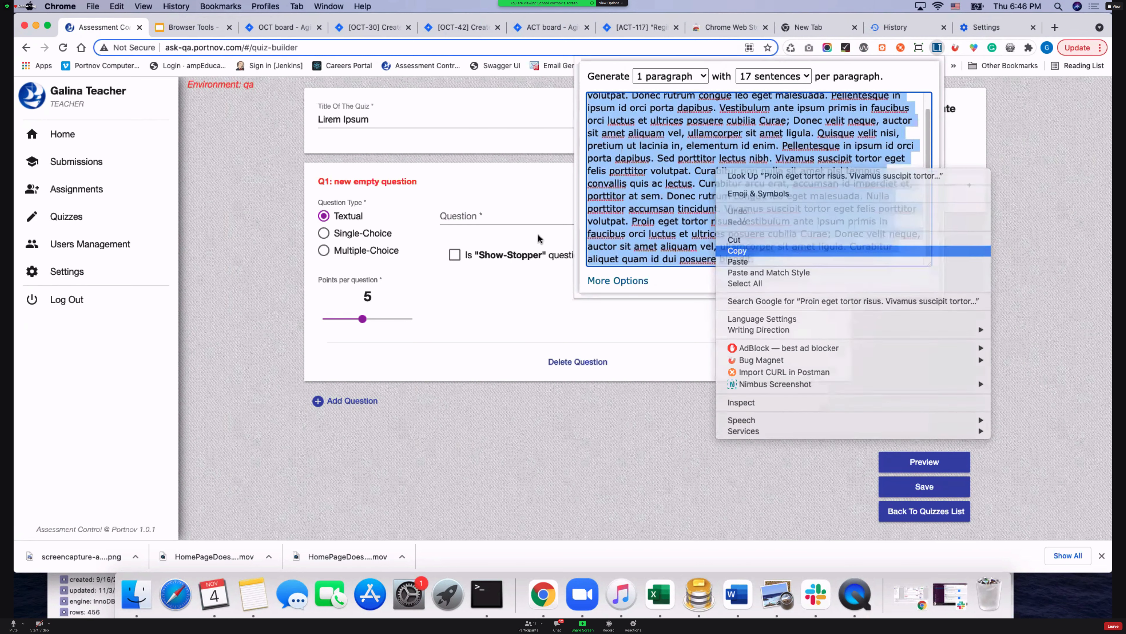
{"action": "left_click", "coordinate": [492, 212]}
{"action": "left_click", "coordinate": [492, 212]}
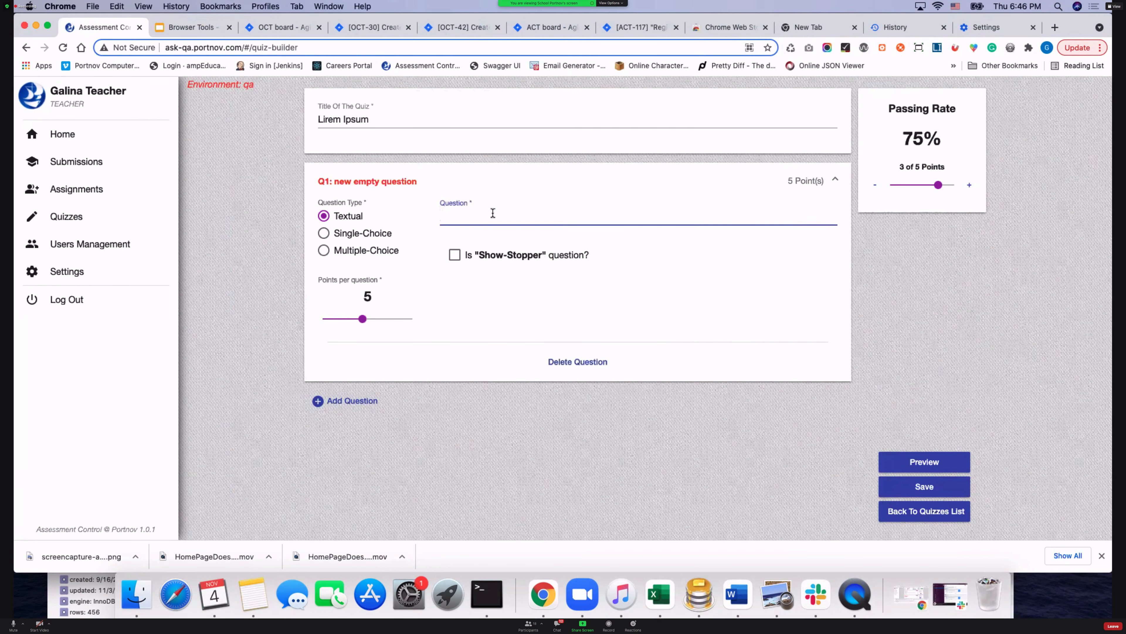
{"action": "key", "text": "super+v"}
{"action": "left_click", "coordinate": [703, 351]}
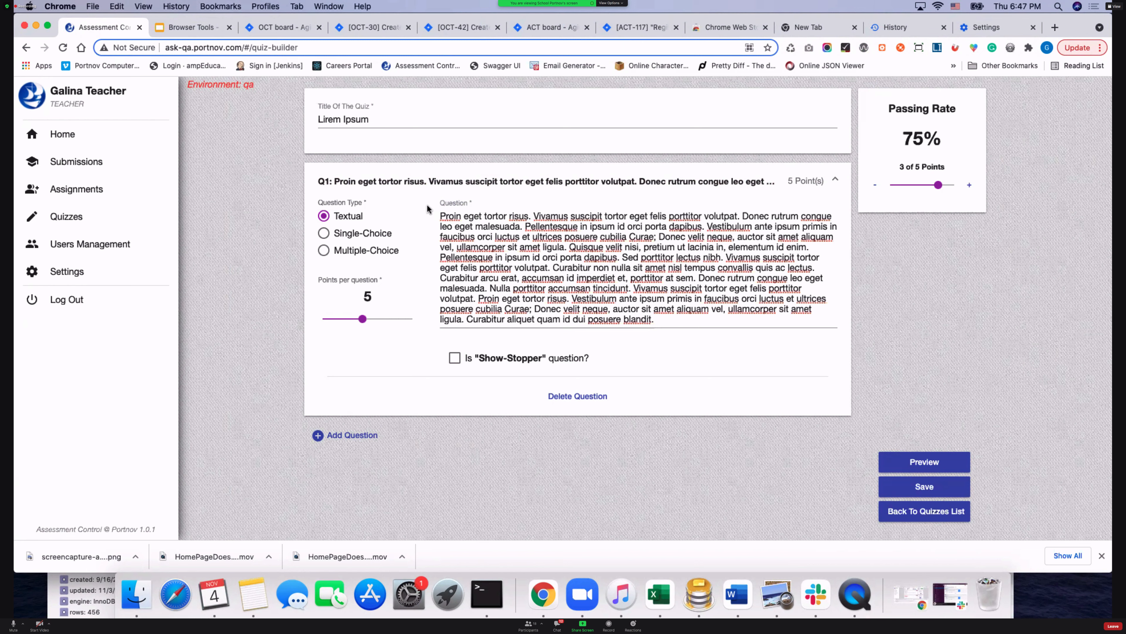
Step: Switch to the Browser Tools presentation and show the Bug Magnet slide
{"action": "left_click", "coordinate": [187, 29]}
{"action": "scroll", "coordinate": [88, 448], "scroll_direction": "down", "scroll_amount": 3}
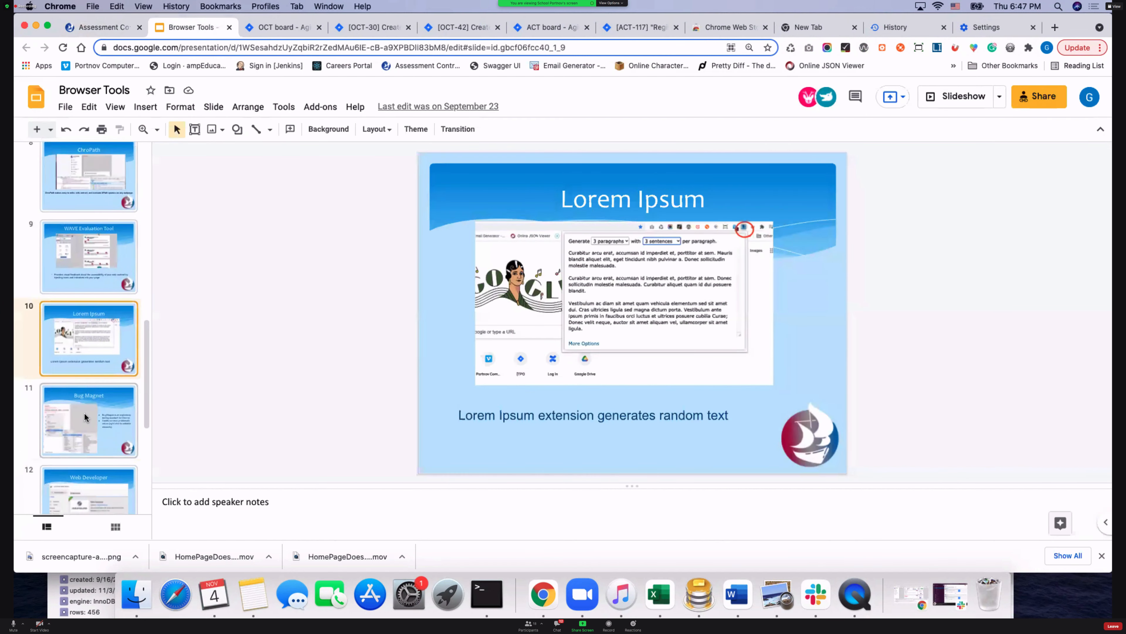
{"action": "left_click", "coordinate": [84, 412]}
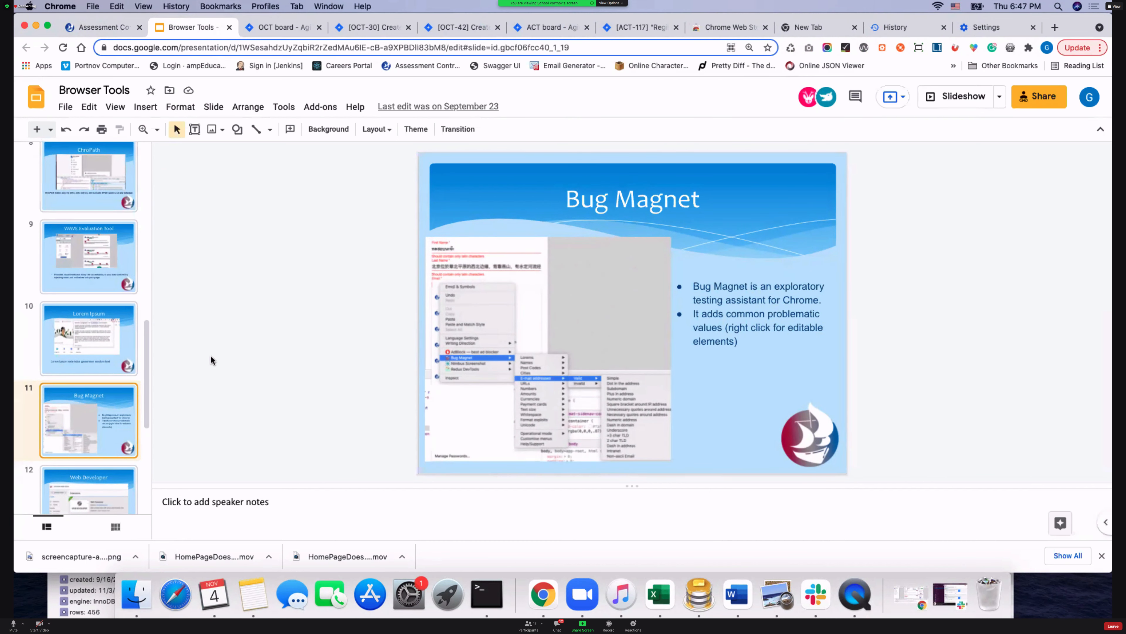
Step: Log out of Assessment Control, discarding the unsaved quiz, and open the new-account Registration form
{"action": "left_click", "coordinate": [110, 29]}
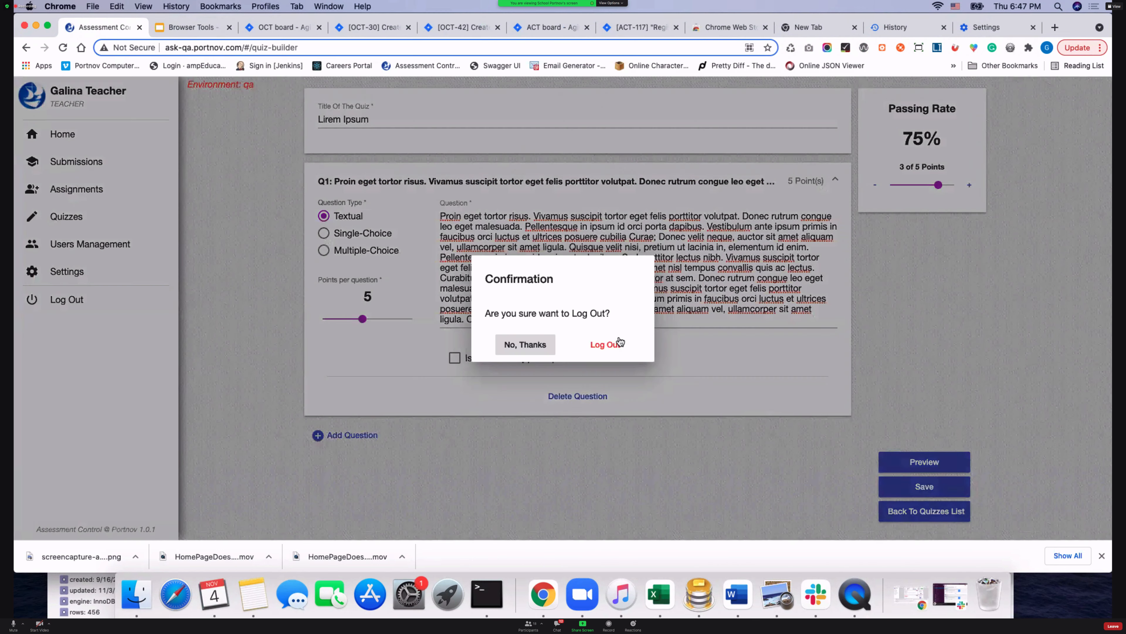
{"action": "left_click", "coordinate": [610, 349]}
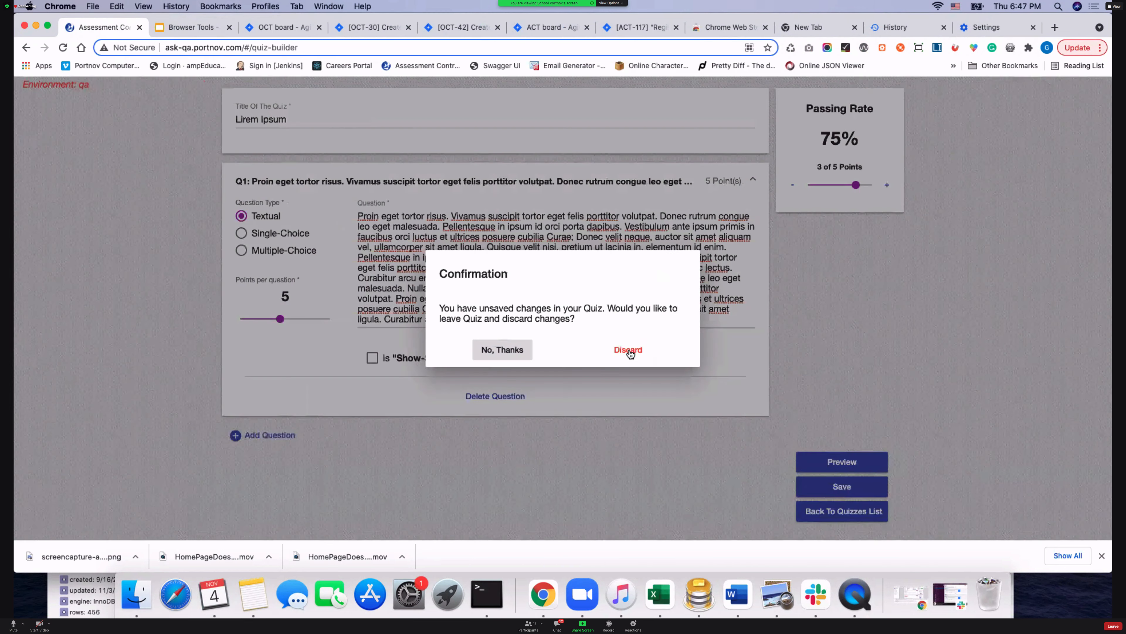
{"action": "left_click", "coordinate": [503, 365]}
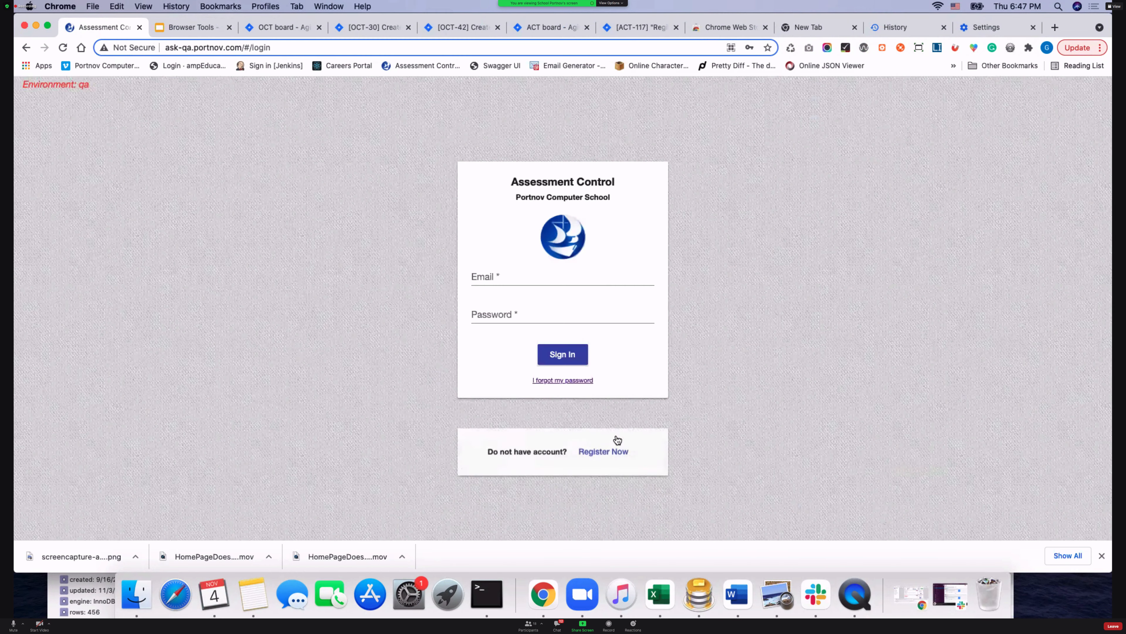
{"action": "left_click", "coordinate": [616, 434]}
Step: Fill the First Name field with Bug Magnet's Japanese sample name from the other-charsets names
{"action": "left_click", "coordinate": [478, 191]}
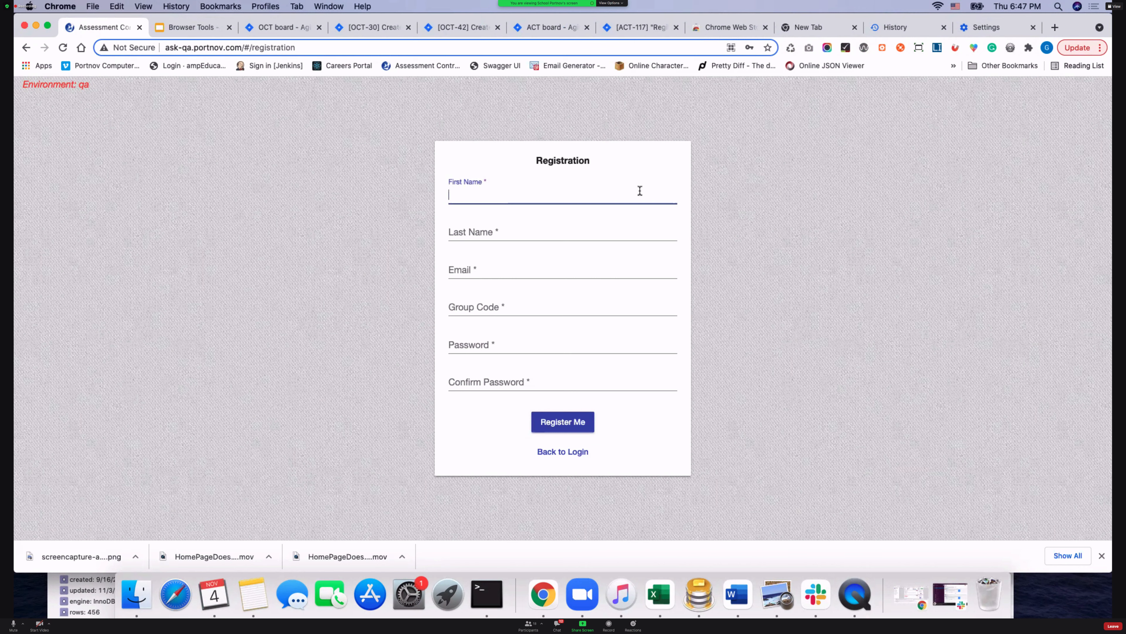
{"action": "right_click", "coordinate": [640, 191]}
{"action": "mouse_move", "coordinate": [675, 348]}
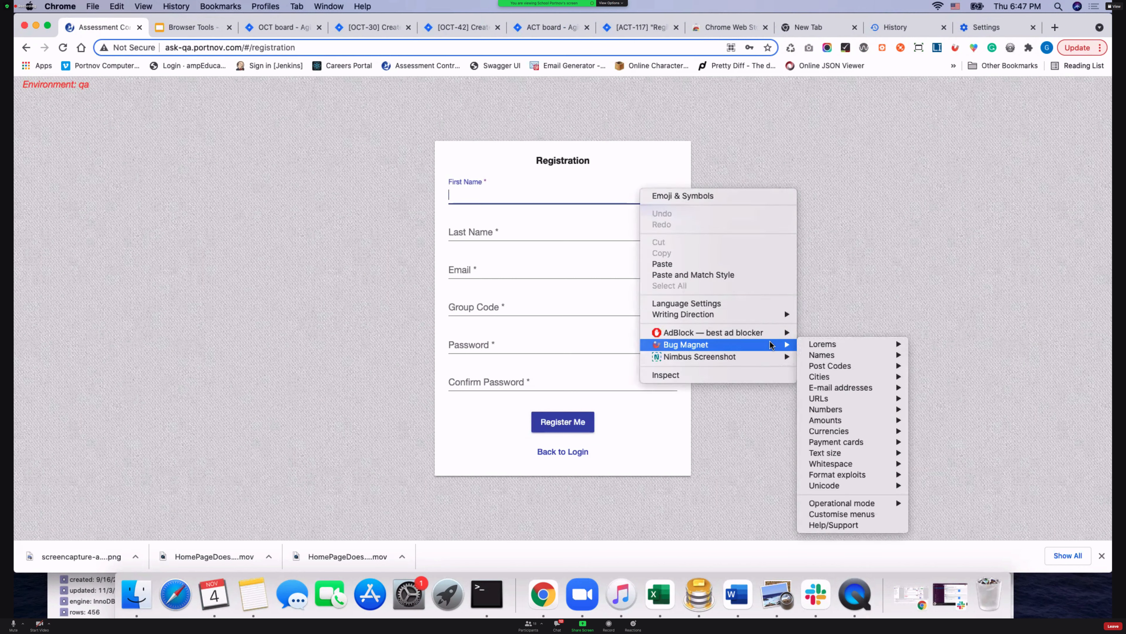
{"action": "mouse_move", "coordinate": [831, 347]}
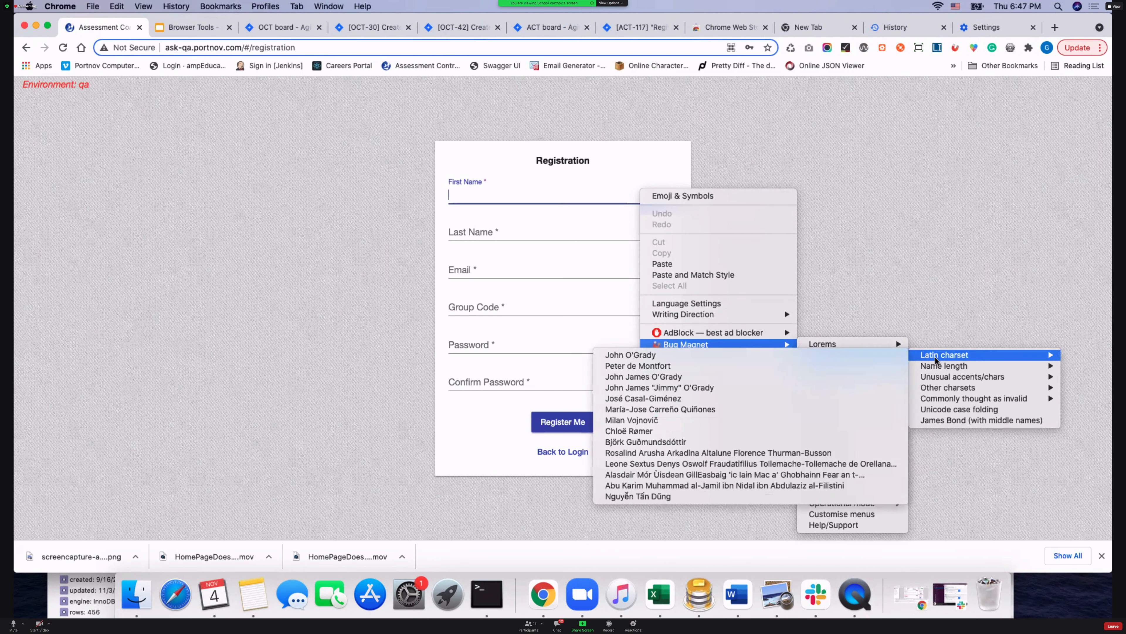
{"action": "mouse_move", "coordinate": [946, 361]}
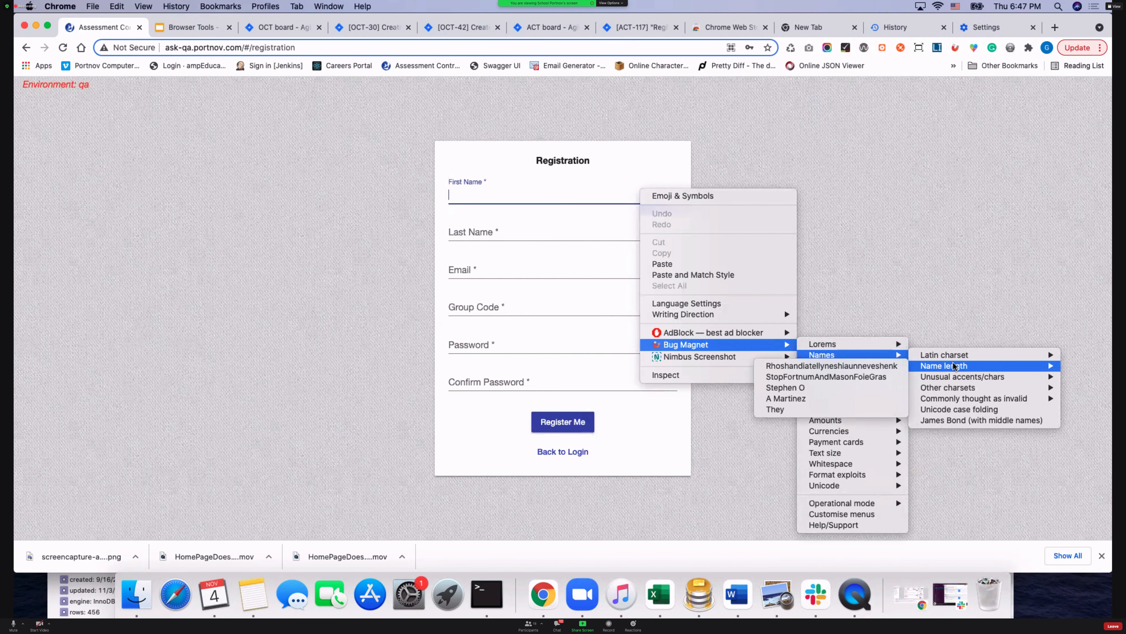
{"action": "mouse_move", "coordinate": [960, 387]}
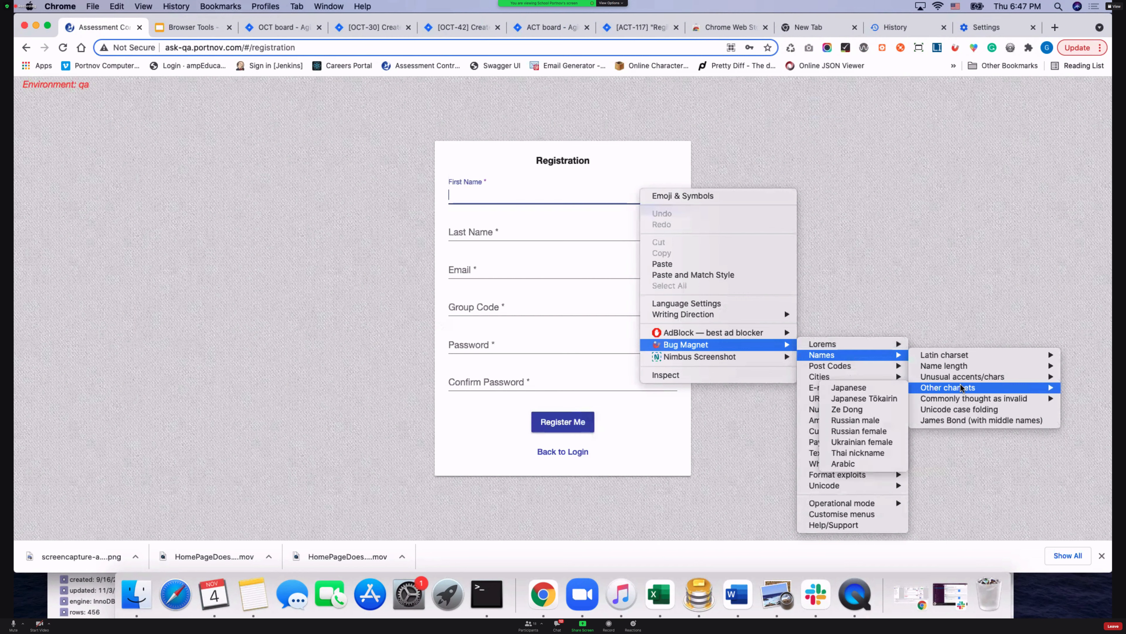
{"action": "left_click", "coordinate": [848, 388]}
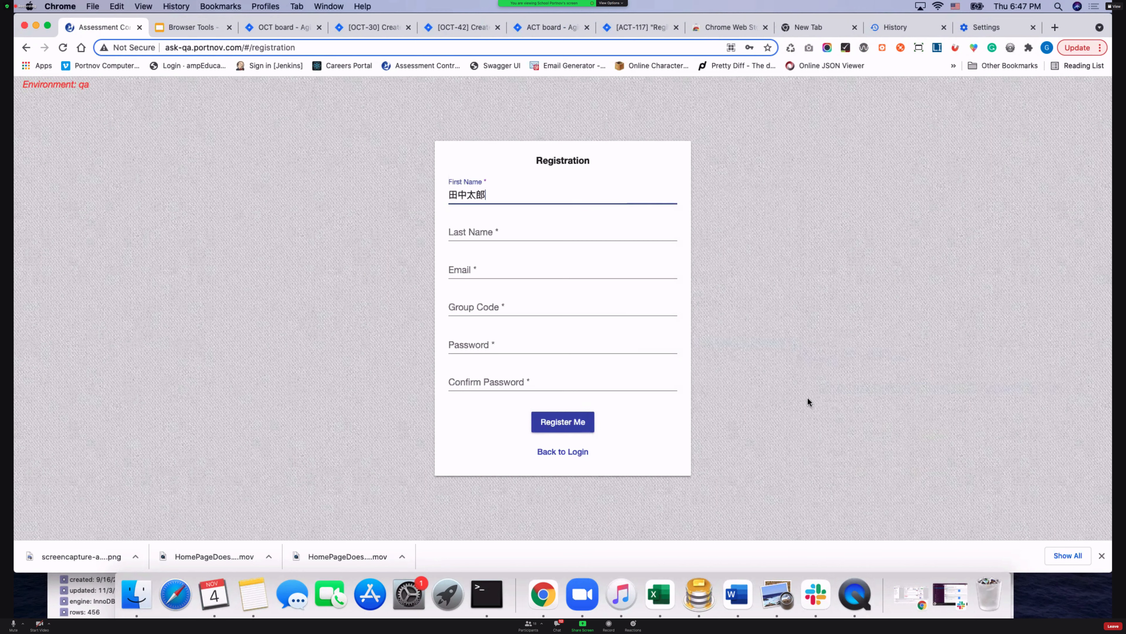
Step: Fill the Email field with Bug Magnet's invalid "No @ or domain" address and leave the field to trigger its validation
{"action": "left_click", "coordinate": [503, 271]}
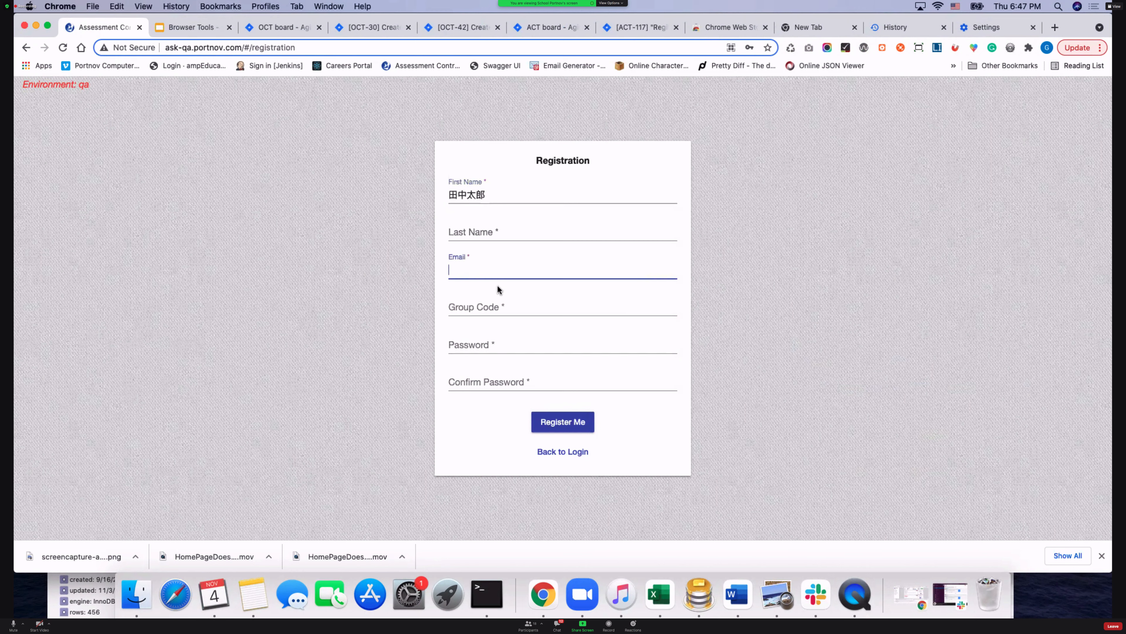
{"action": "right_click", "coordinate": [518, 269]}
{"action": "mouse_move", "coordinate": [577, 428]}
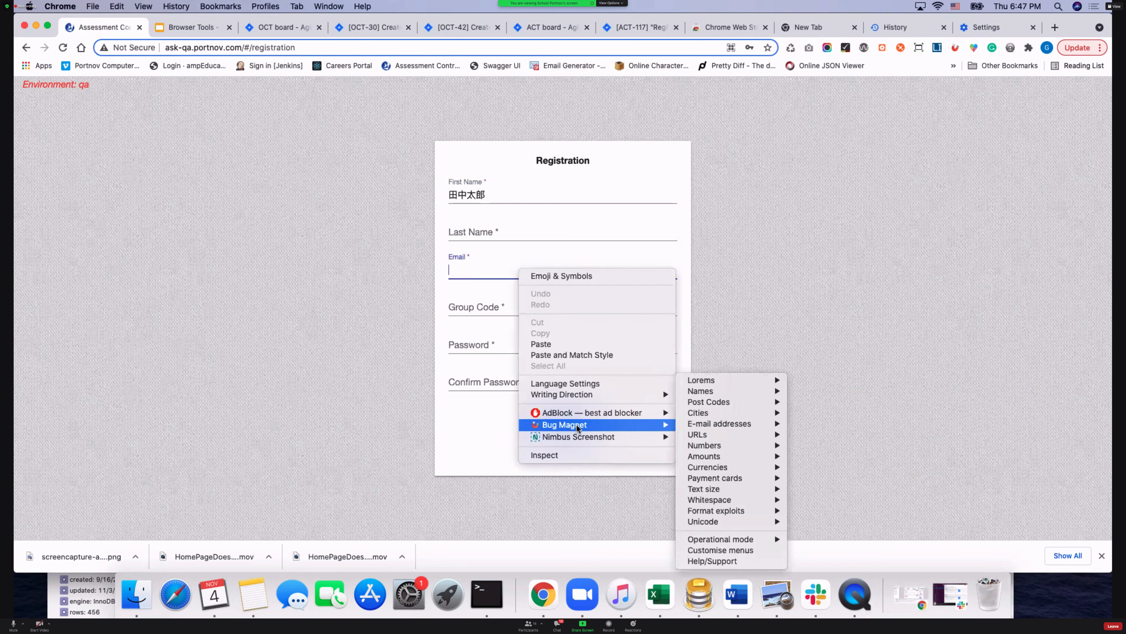
{"action": "mouse_move", "coordinate": [741, 423]}
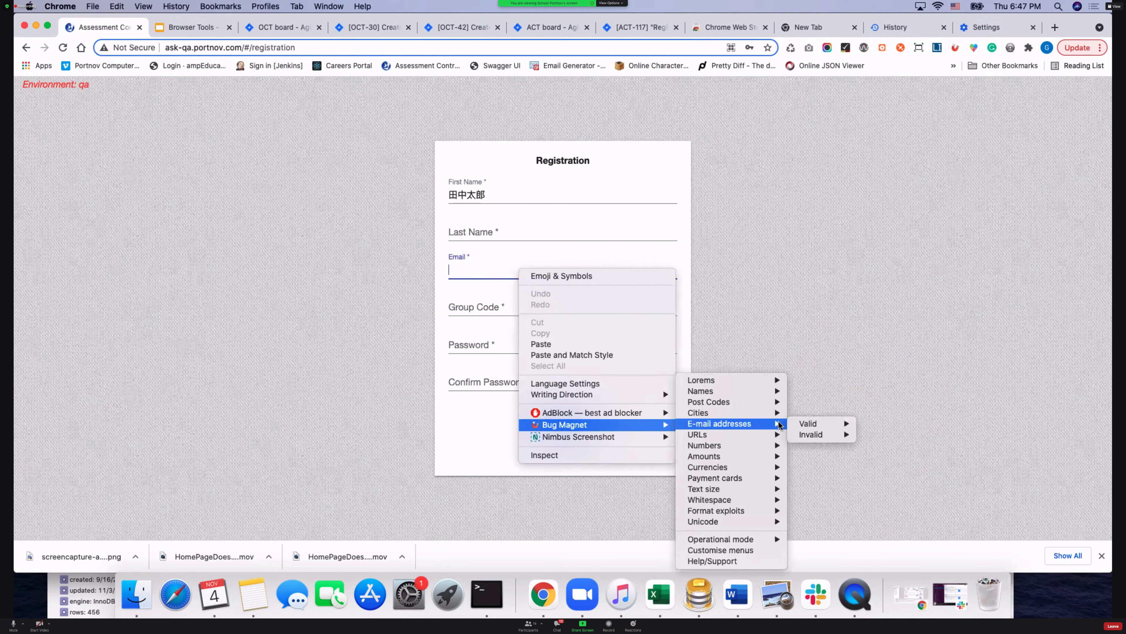
{"action": "mouse_move", "coordinate": [803, 430]}
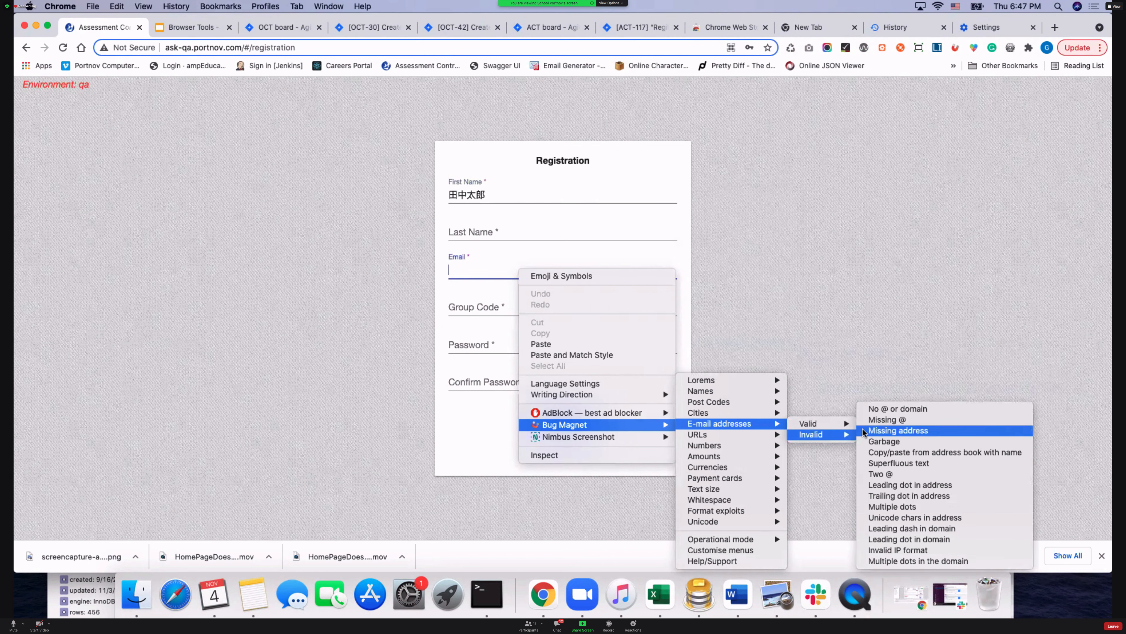
{"action": "left_click", "coordinate": [909, 404]}
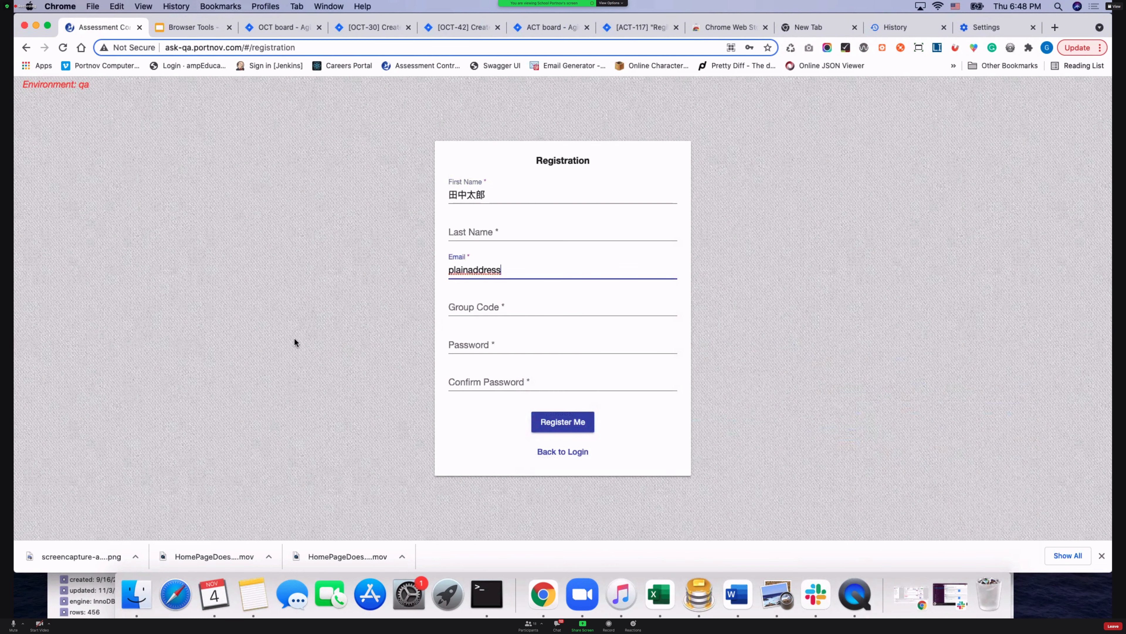
{"action": "double_click", "coordinate": [454, 270]}
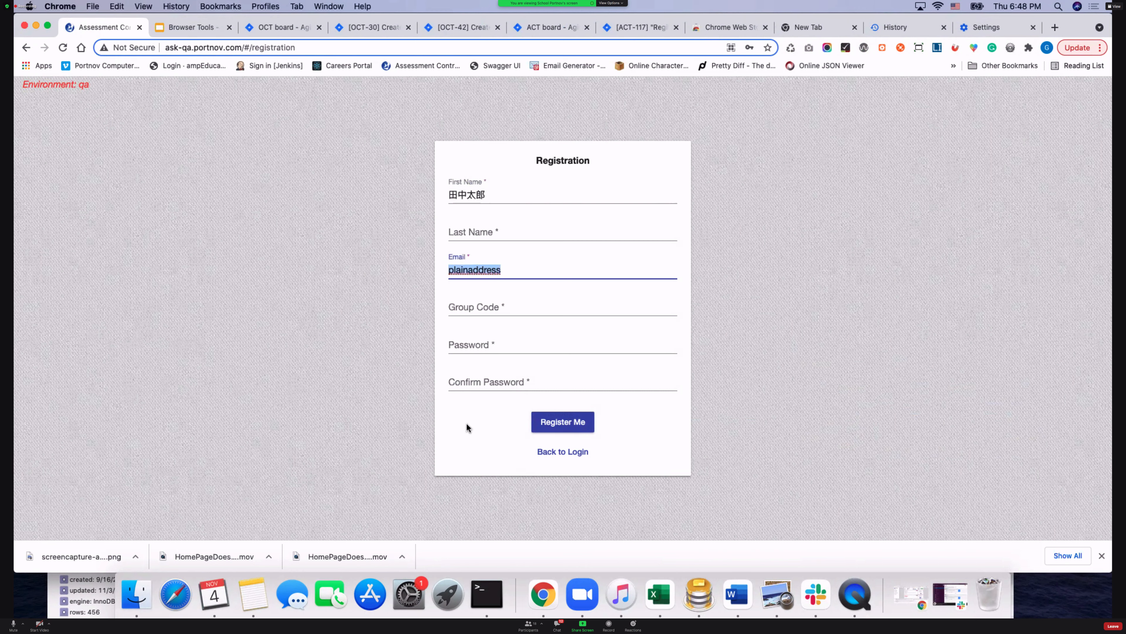
{"action": "left_click", "coordinate": [504, 340]}
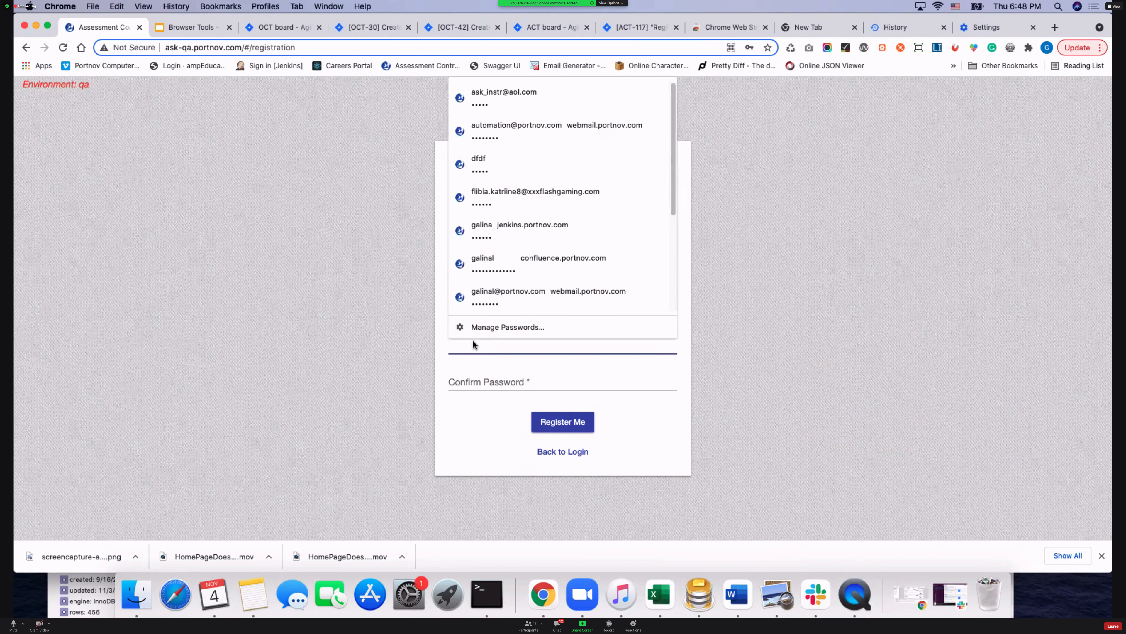
{"action": "left_click", "coordinate": [774, 383]}
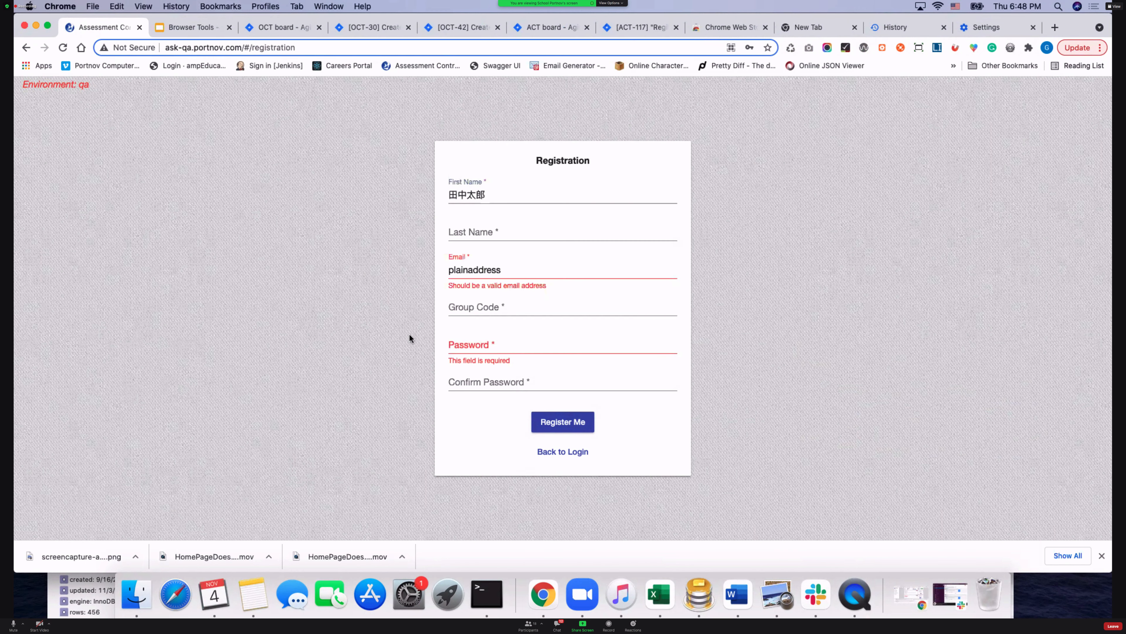
Step: Examine the Bug Magnet value categories offered for the Password field, including Unicode, Amounts and the Paypal payment cards, without inserting any
{"action": "right_click", "coordinate": [500, 347]}
{"action": "mouse_move", "coordinate": [550, 527]}
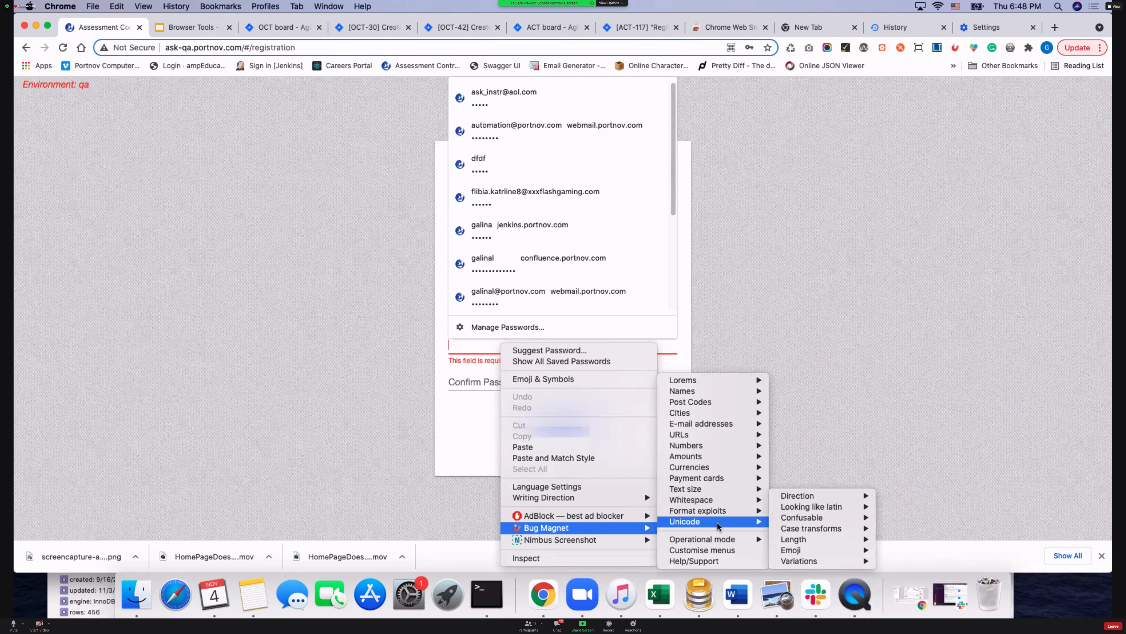
{"action": "mouse_move", "coordinate": [708, 502]}
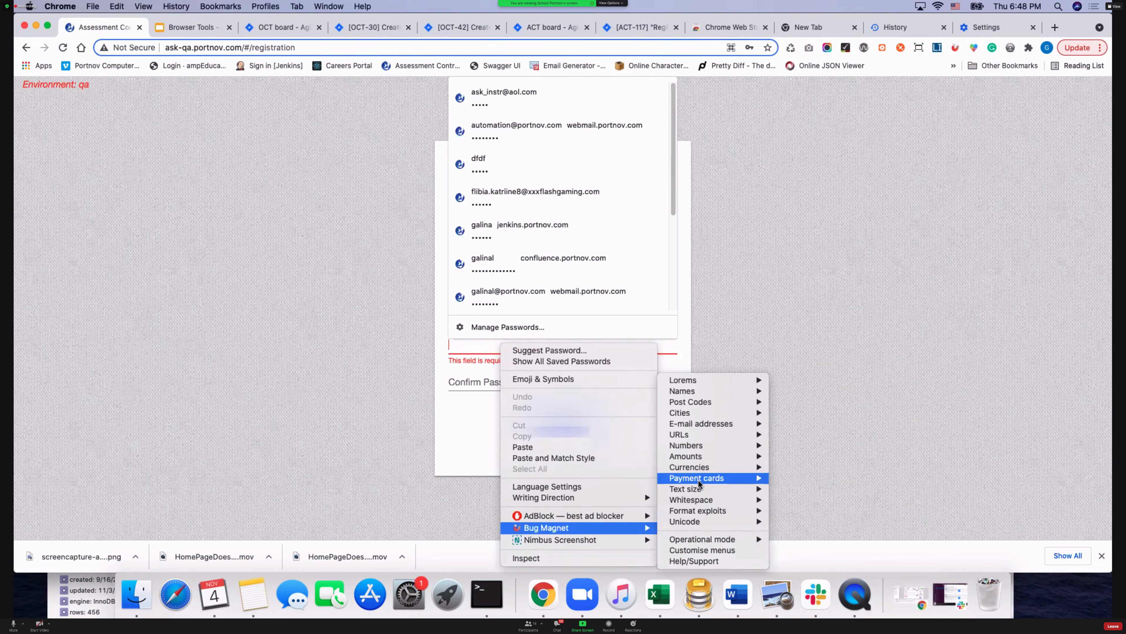
{"action": "mouse_move", "coordinate": [697, 470]}
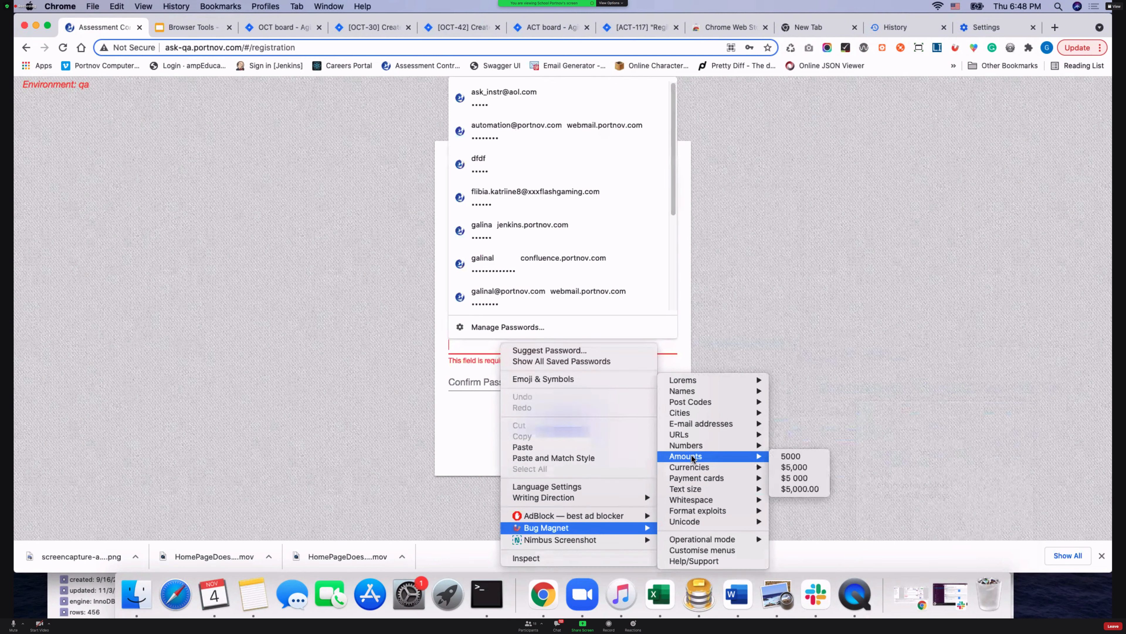
{"action": "mouse_move", "coordinate": [681, 424]}
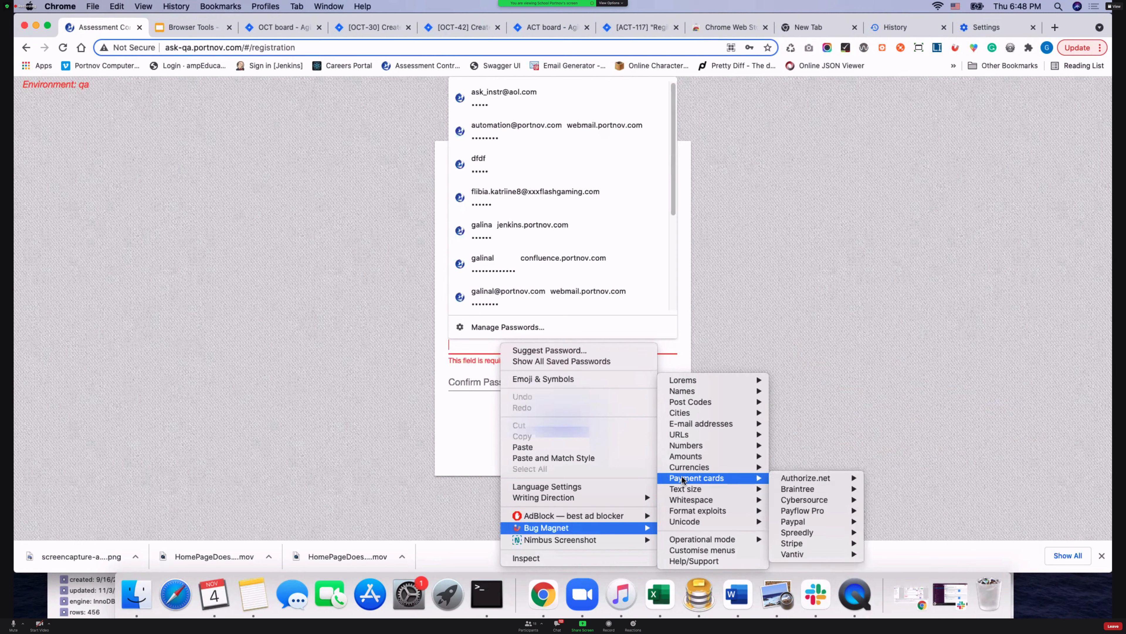
{"action": "mouse_move", "coordinate": [794, 500]}
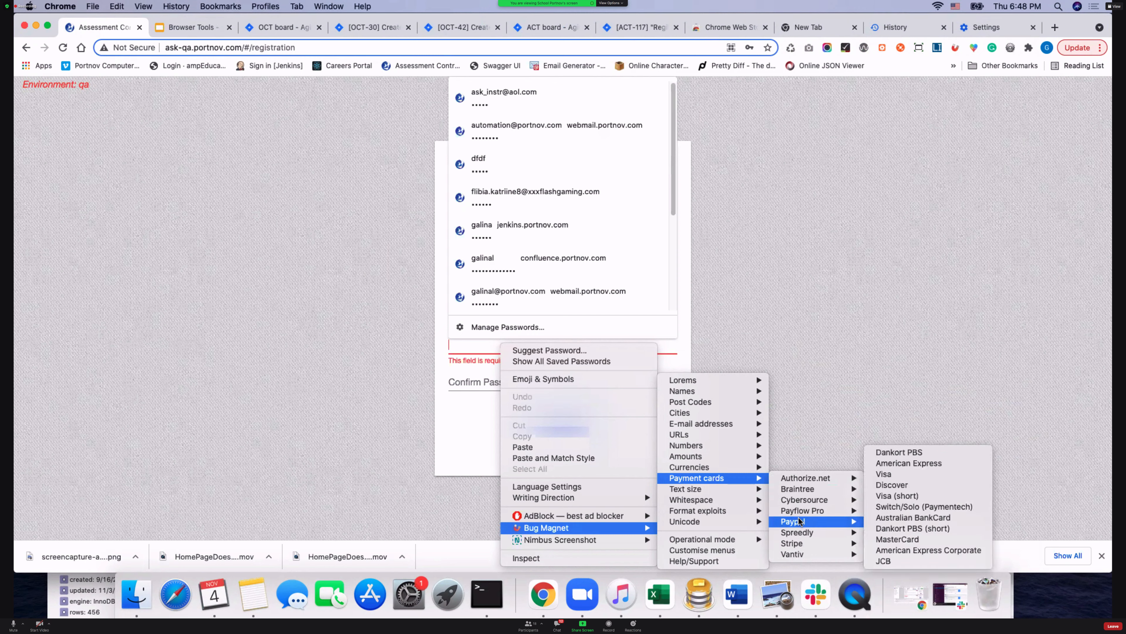
{"action": "key", "text": "Escape"}
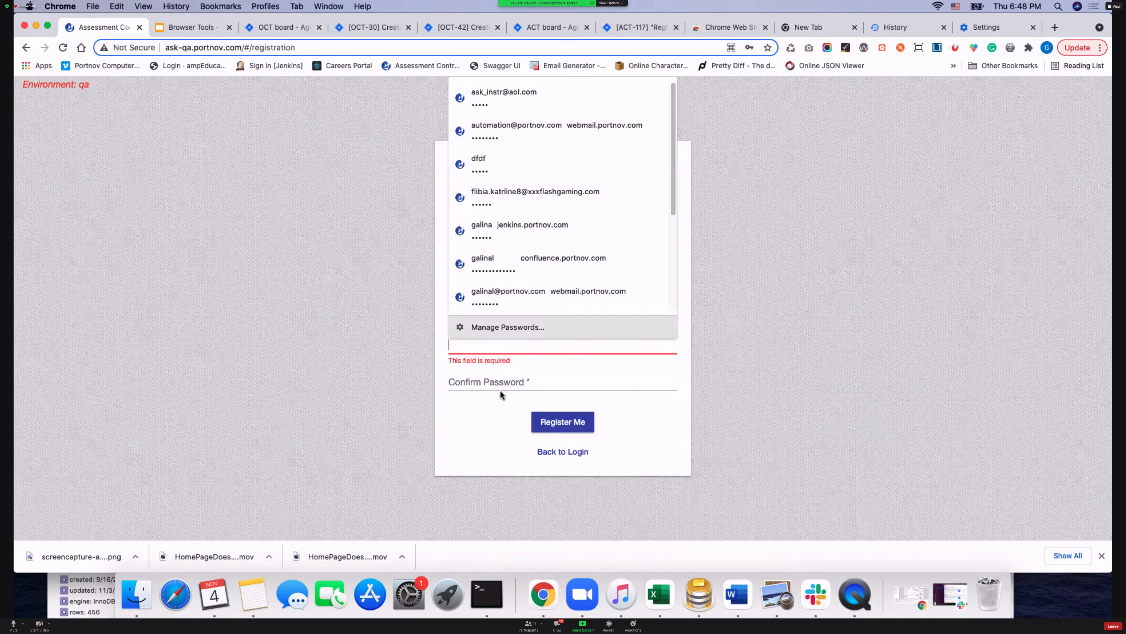
{"action": "left_click", "coordinate": [549, 373]}
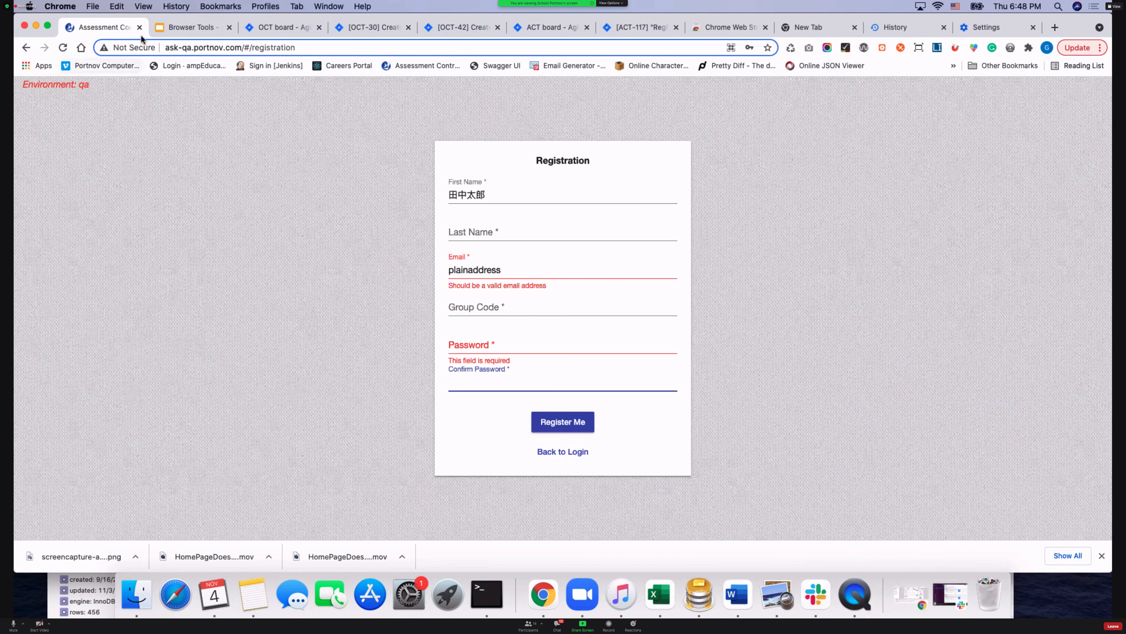
Step: Return to the Browser Tools presentation and show the Web Developer slide
{"action": "left_click", "coordinate": [189, 27]}
{"action": "scroll", "coordinate": [89, 461], "scroll_direction": "down", "scroll_amount": 2}
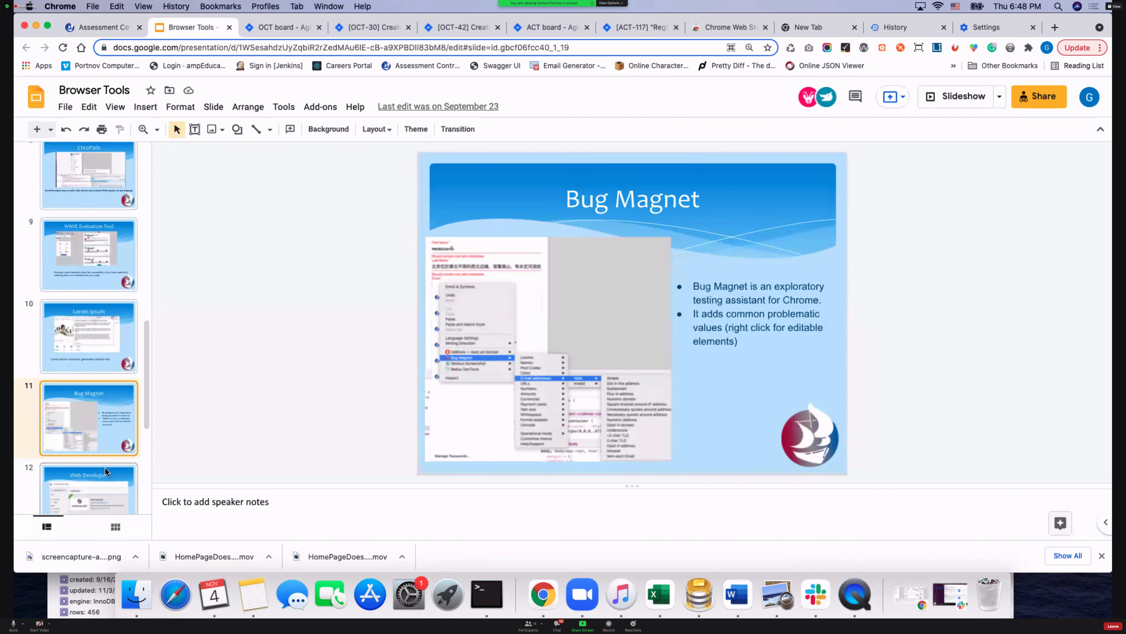
{"action": "left_click", "coordinate": [69, 457]}
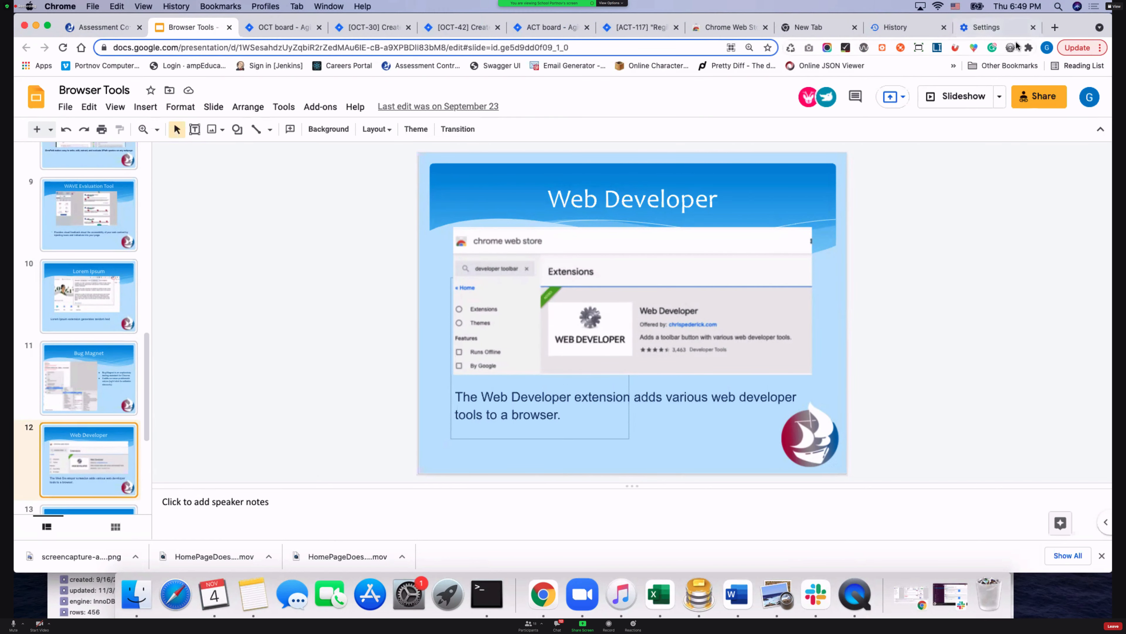
Step: View the Web Developer extension's Information tools over the Registration page, and close the extension
{"action": "left_click", "coordinate": [107, 28]}
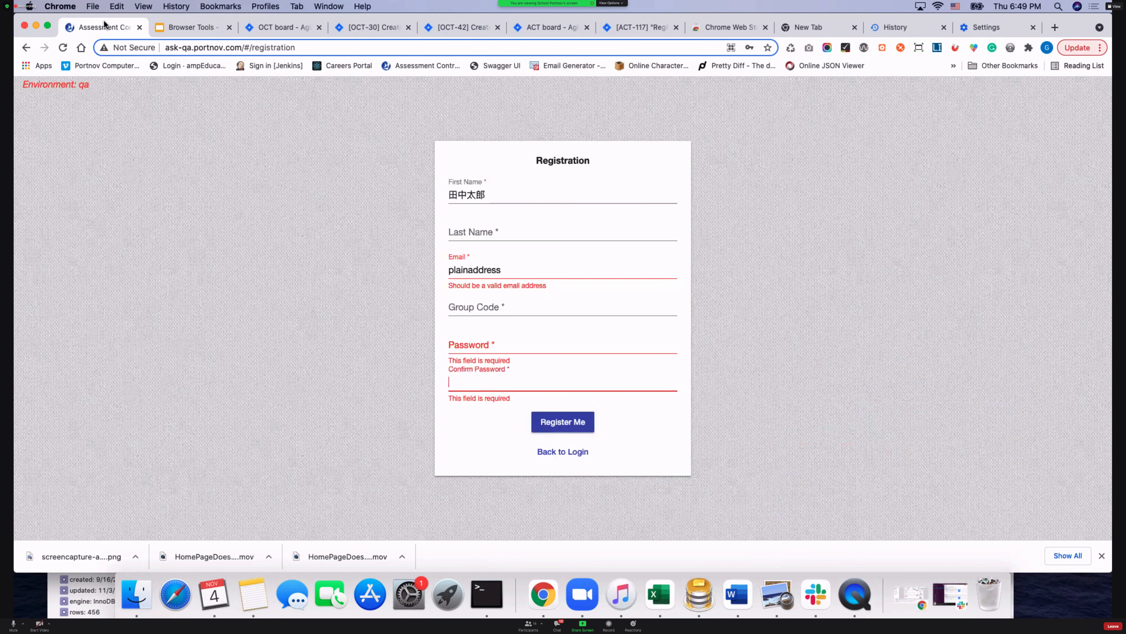
{"action": "left_click", "coordinate": [1011, 47]}
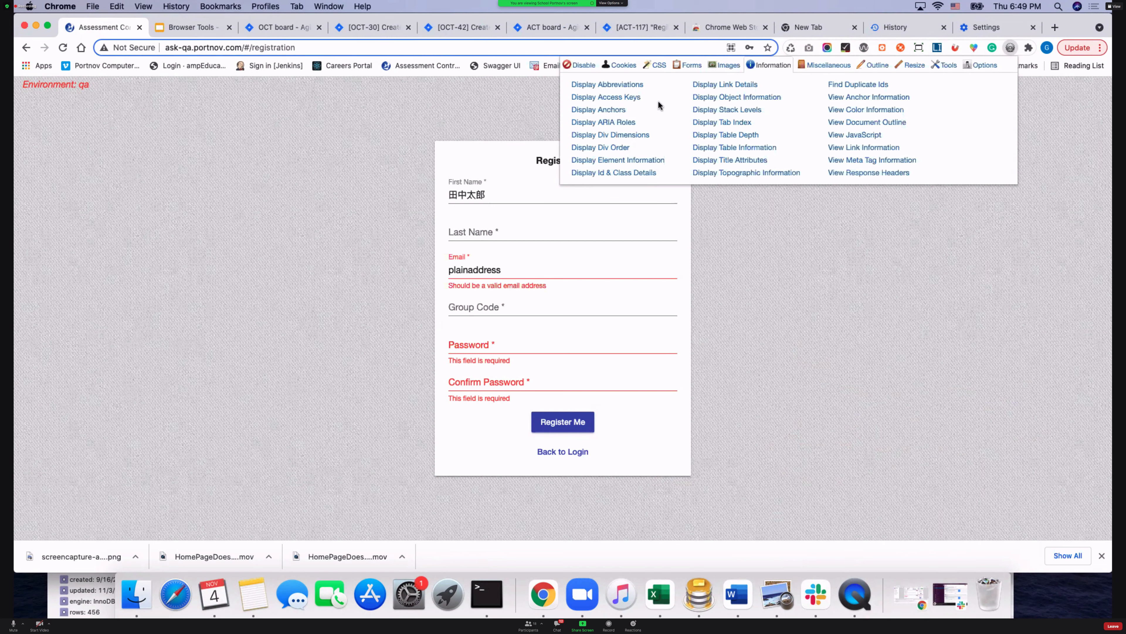
{"action": "left_click", "coordinate": [568, 455]}
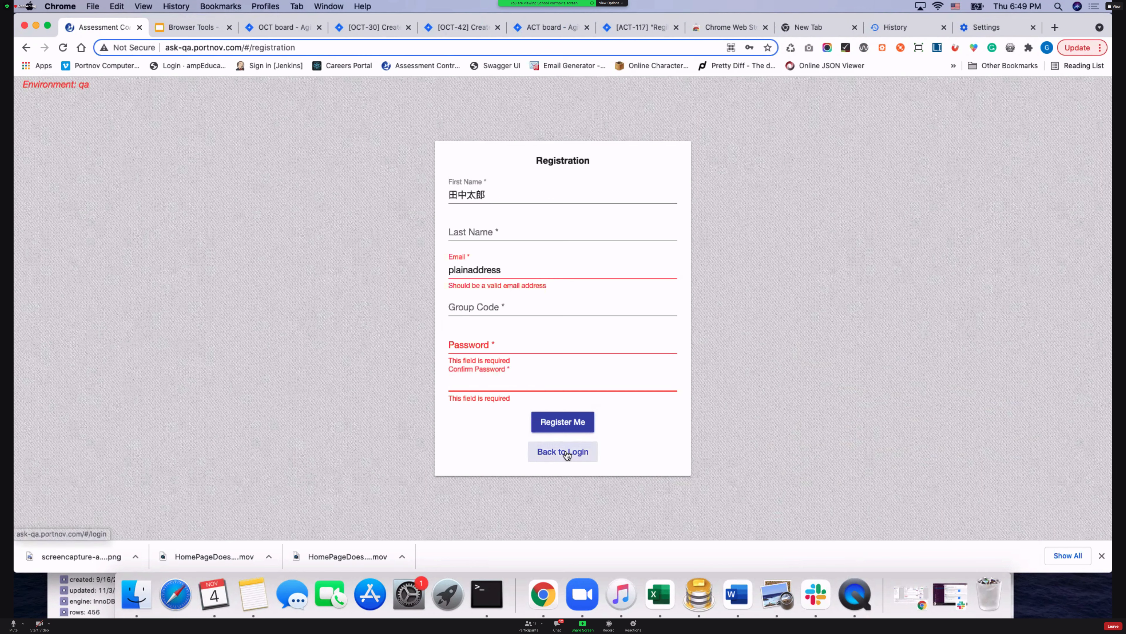
Step: Return to the login page and sign in to the teacher account with the first saved email and password
{"action": "left_click", "coordinate": [566, 453]}
{"action": "left_click", "coordinate": [547, 276]}
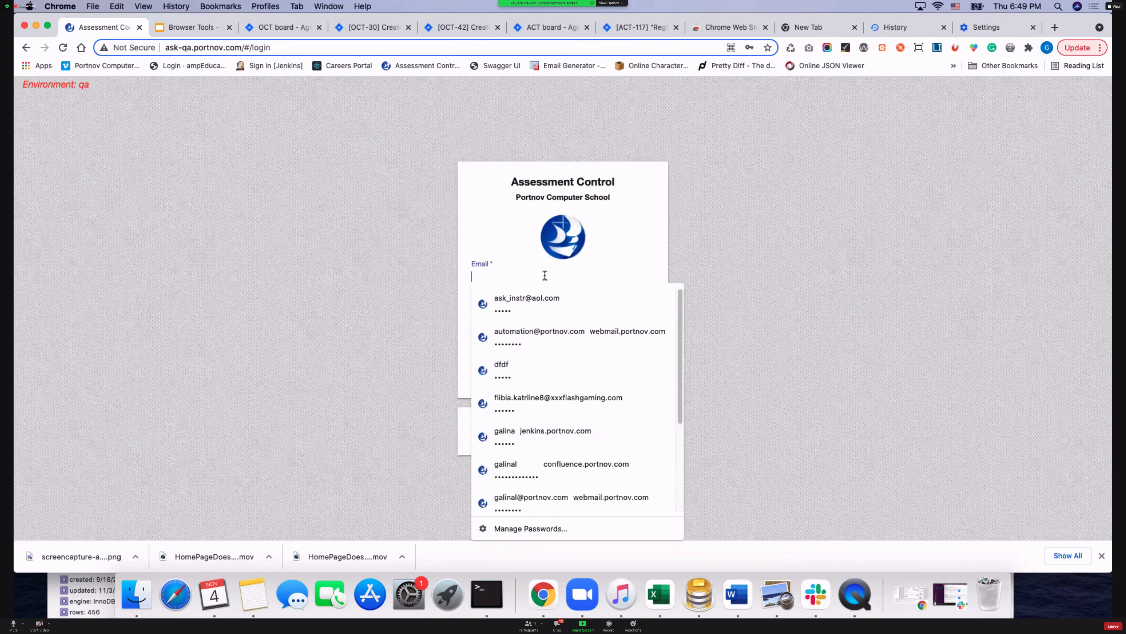
{"action": "left_click", "coordinate": [551, 311]}
{"action": "left_click", "coordinate": [569, 358]}
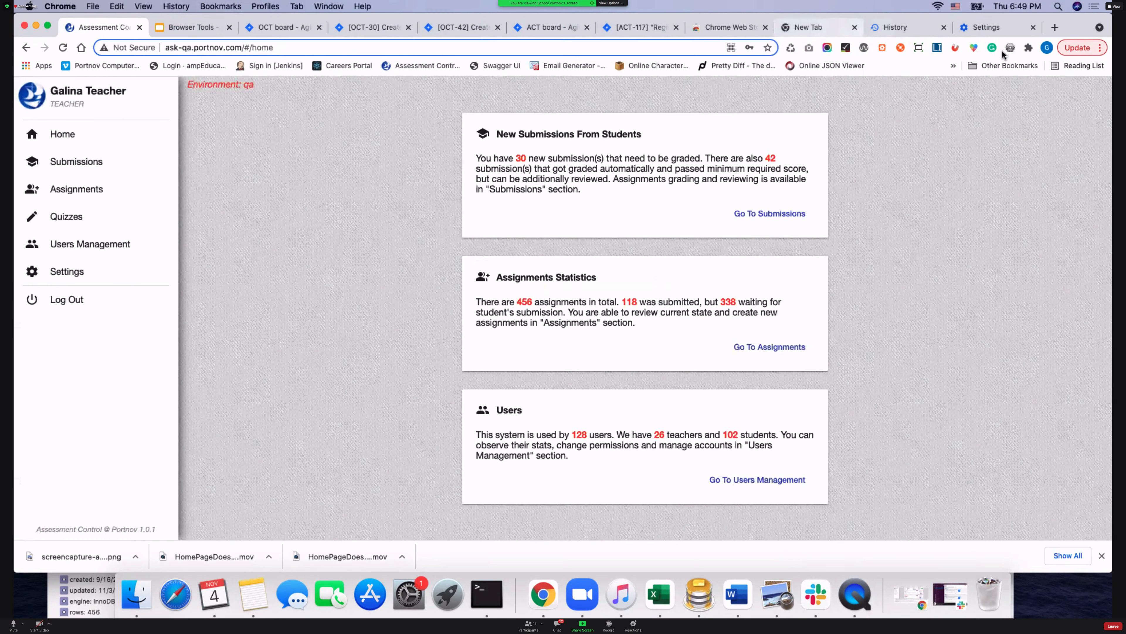
Step: Display the image alt attributes on the Assessment Control home page with the Web Developer extension
{"action": "left_click", "coordinate": [1011, 48]}
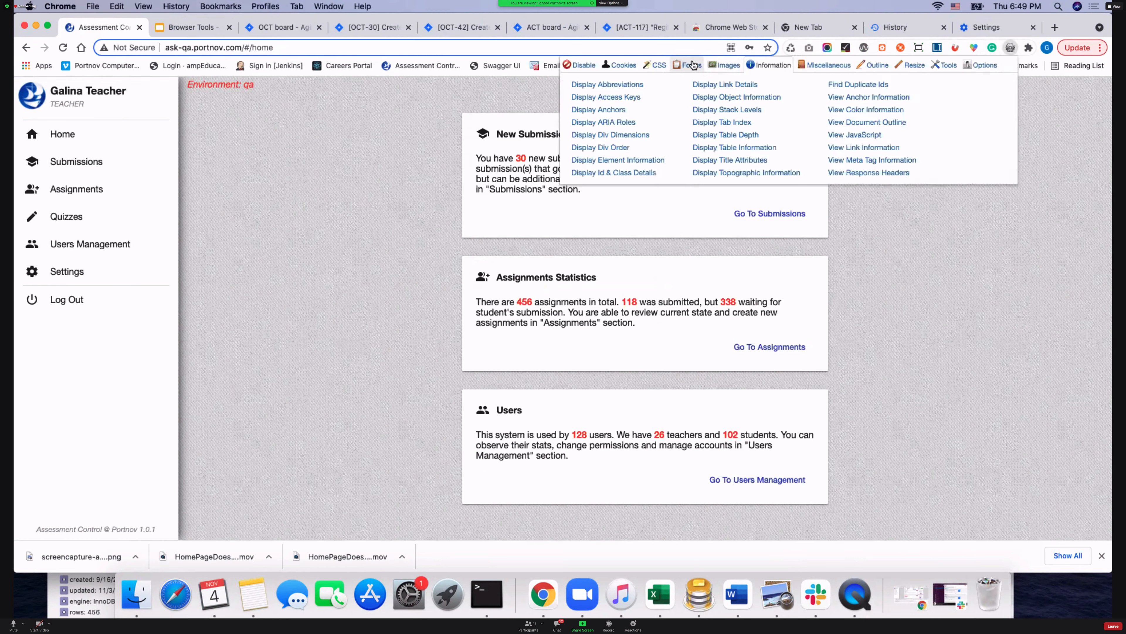
{"action": "left_click", "coordinate": [723, 65]}
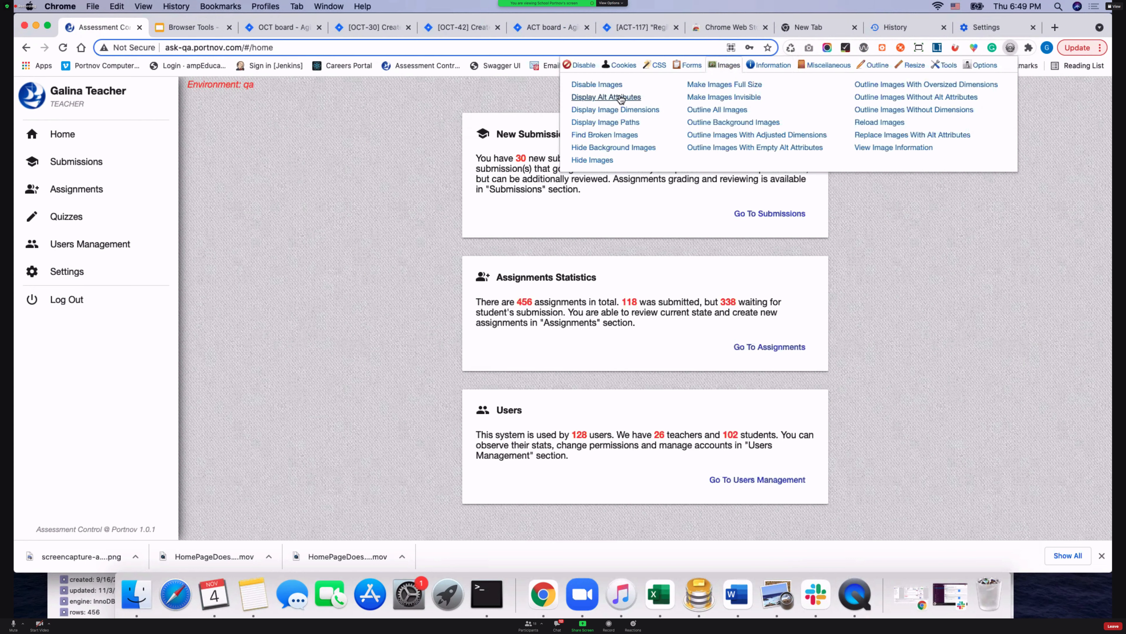
{"action": "left_click", "coordinate": [629, 98]}
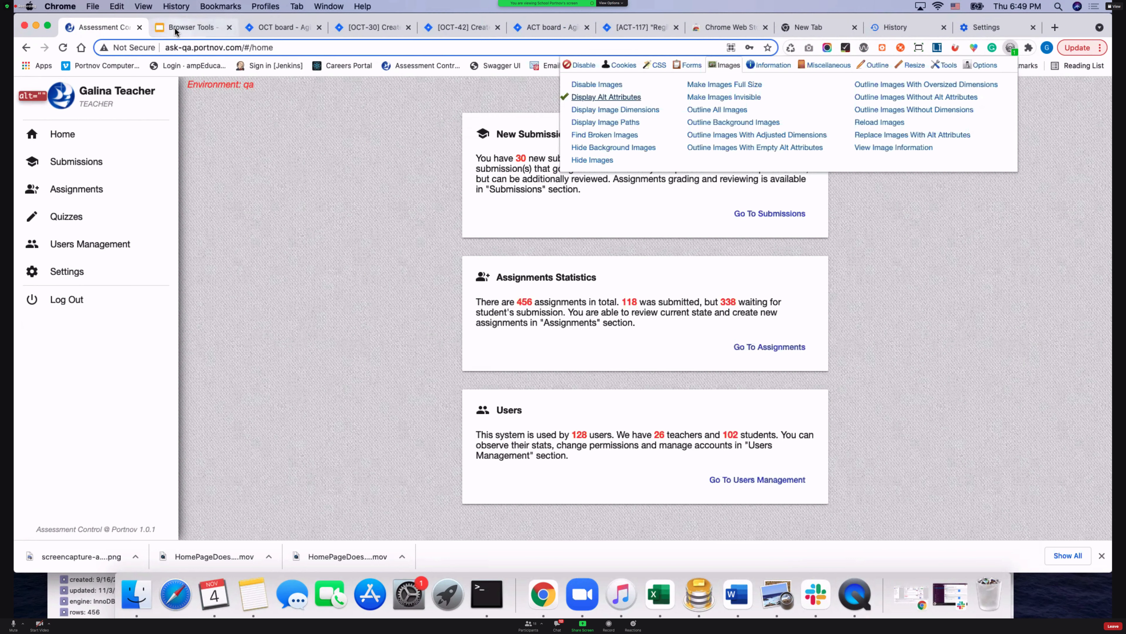
Step: Return to the Browser Tools presentation and show the Grammarly slide
{"action": "left_click", "coordinate": [191, 27]}
{"action": "scroll", "coordinate": [101, 466], "scroll_direction": "down", "scroll_amount": 5}
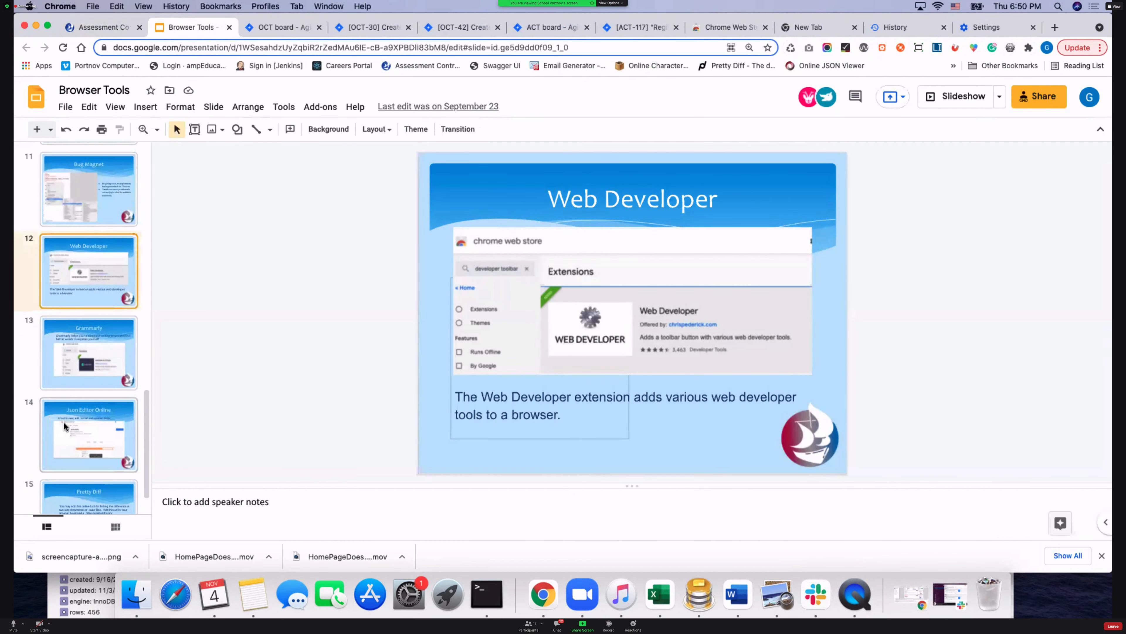
{"action": "left_click", "coordinate": [95, 361]}
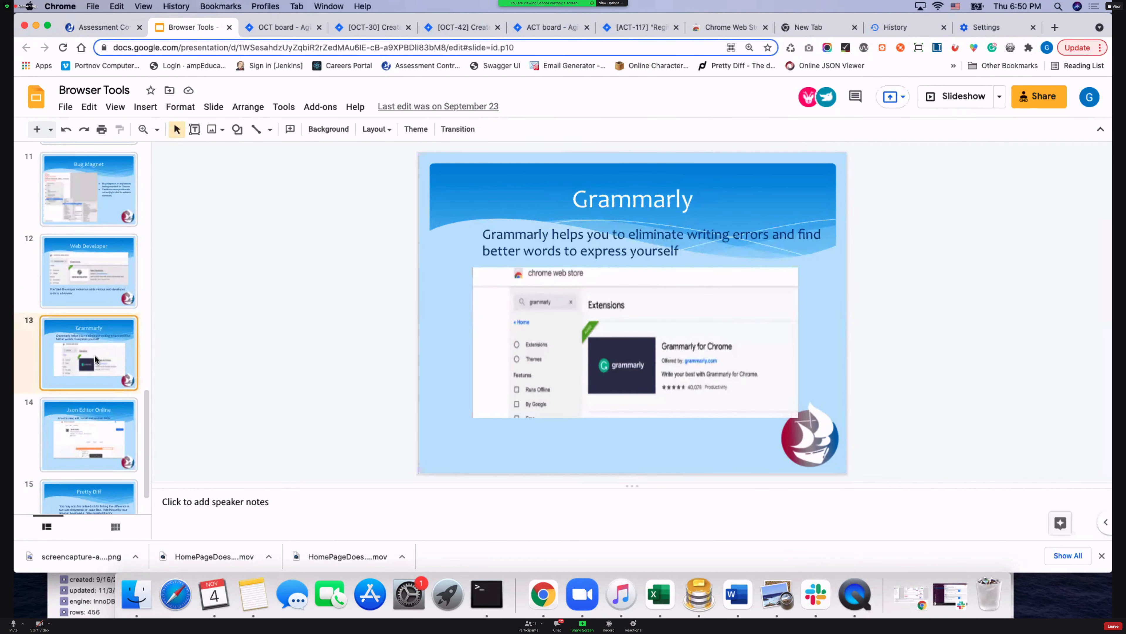